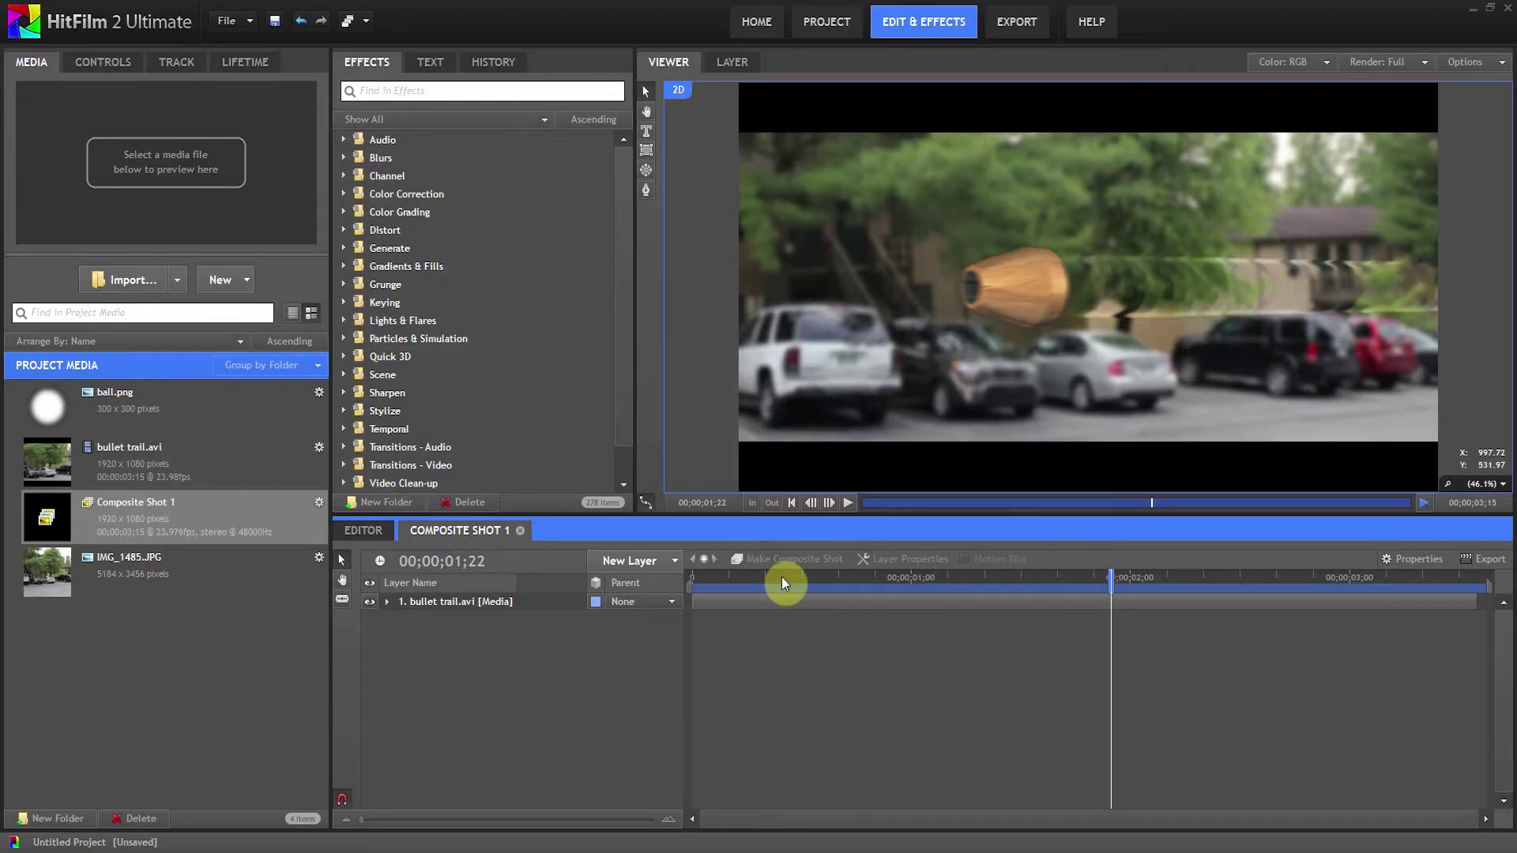
# Scrub through the finished bullet trail clip in Composite Shot 1 to examine the bullet and its trail
pyautogui.moveTo(782, 583); pyautogui.dragTo(1114, 595)
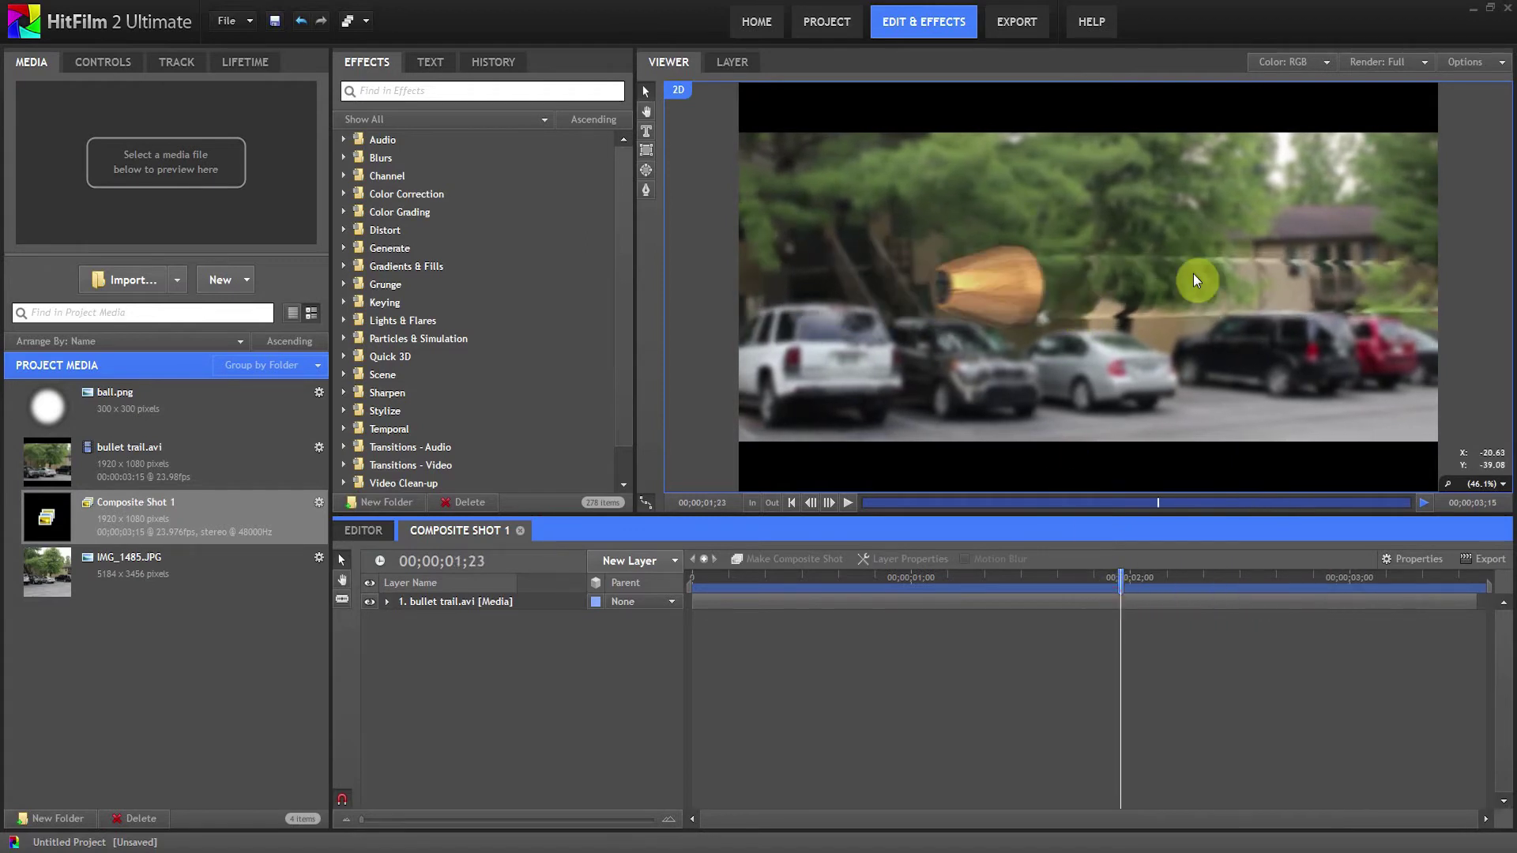
pyautogui.moveTo(719, 585); pyautogui.dragTo(1115, 604)
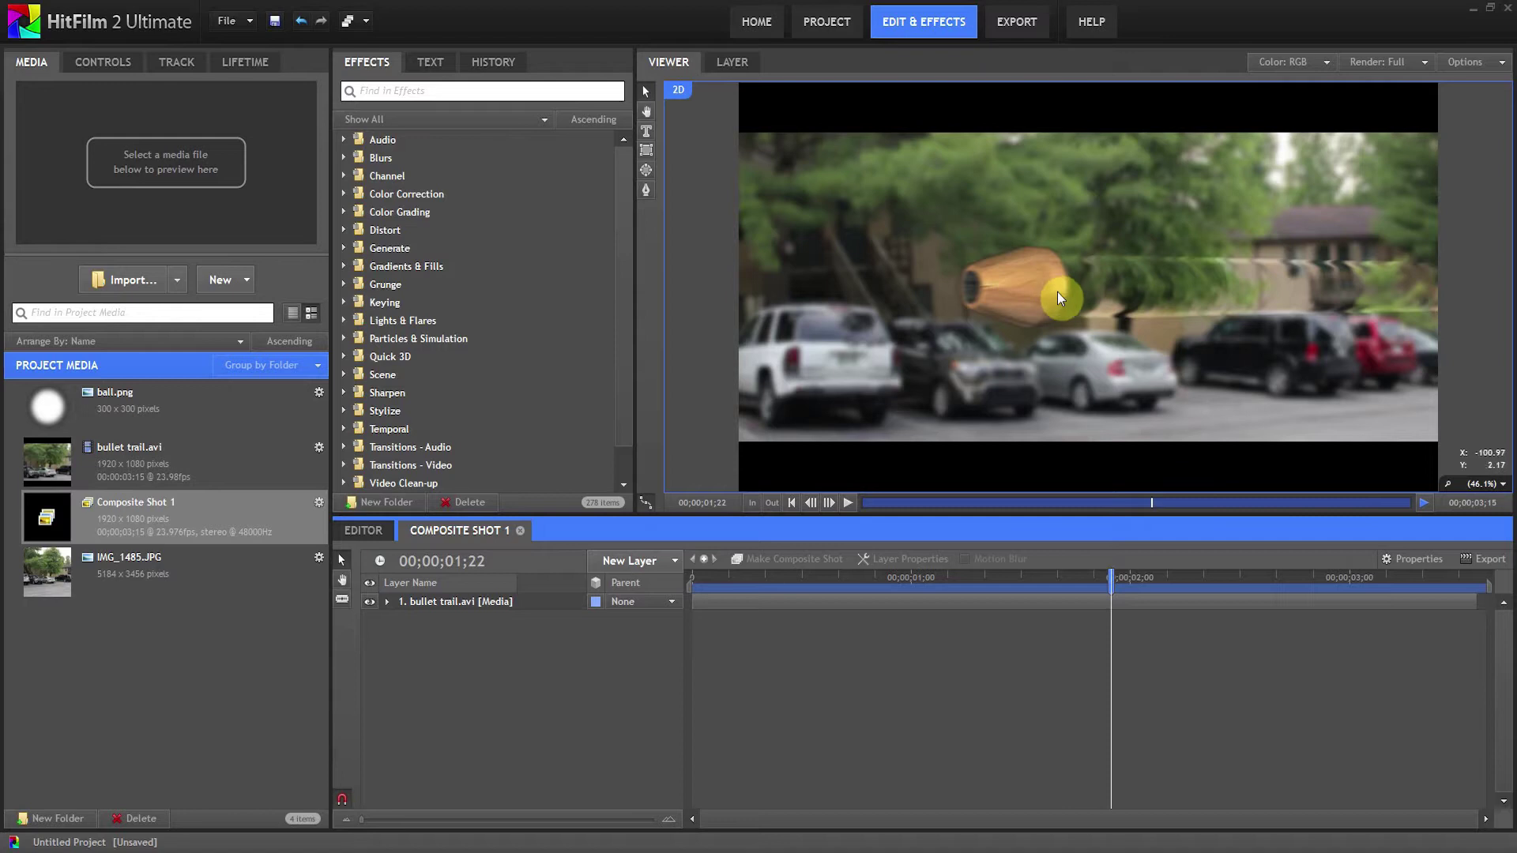
pyautogui.moveTo(1111, 582)
pyautogui.mouseDown()
pyautogui.moveTo(1412, 582)
pyautogui.moveTo(1094, 576)
pyautogui.mouseUp()
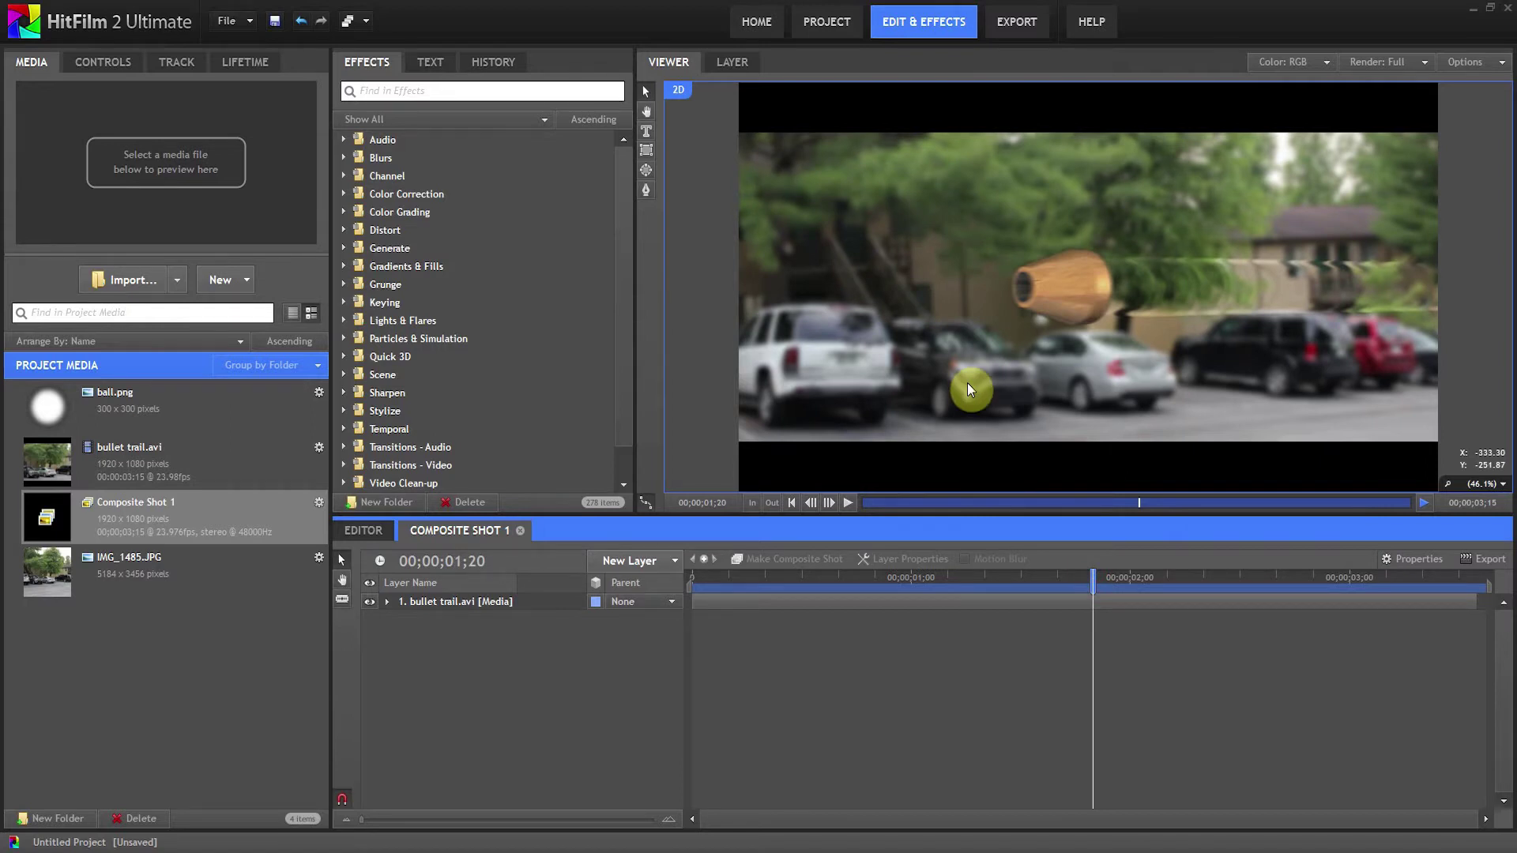
# Create a new composite shot named Composite Shot 2 with the 1080p 23.976 template and a 30-second duration
pyautogui.click(236, 281)
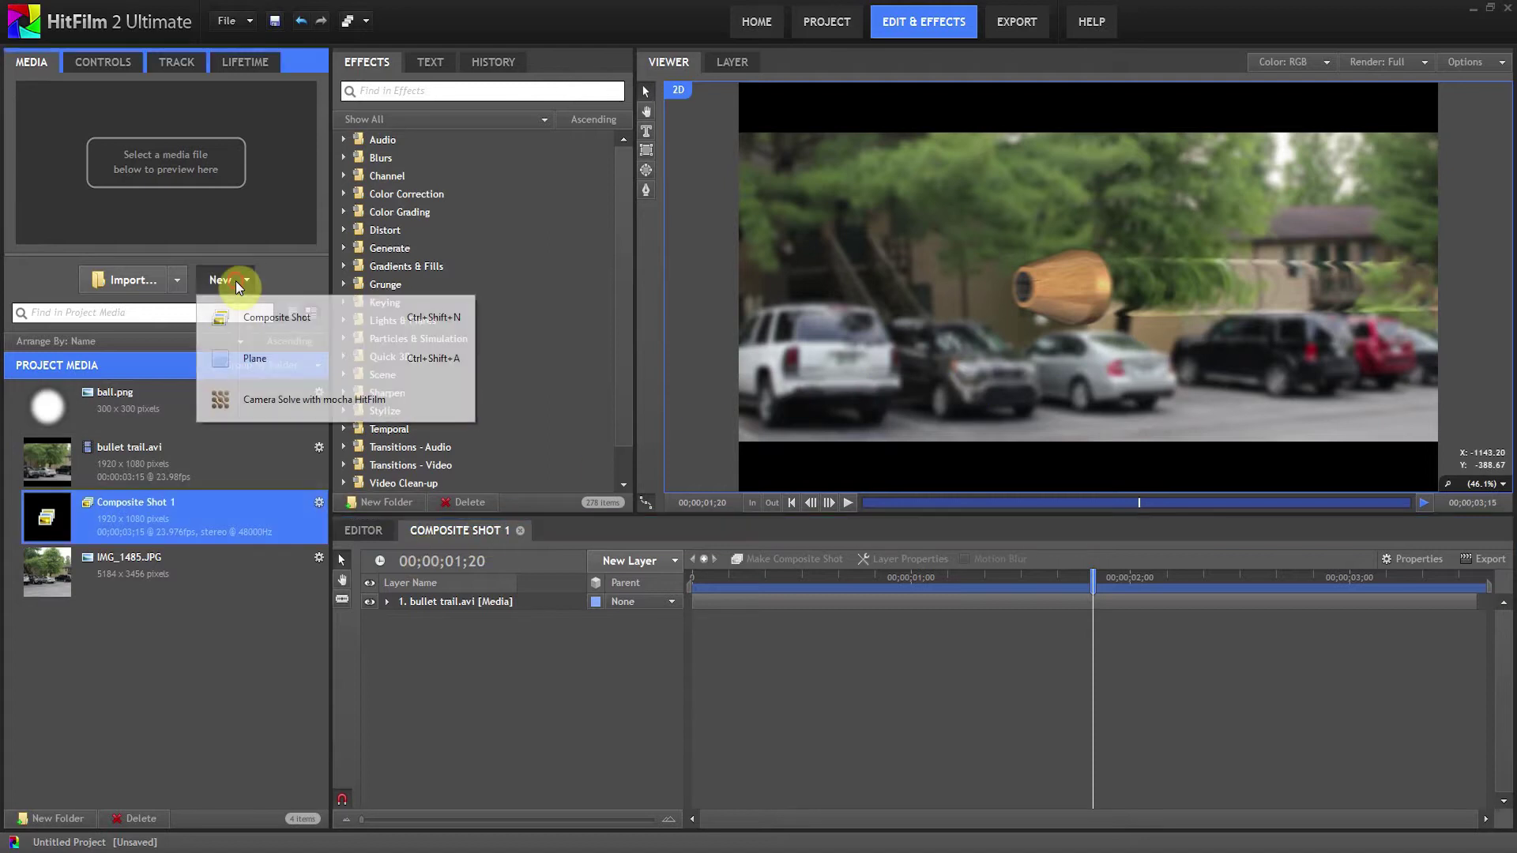
pyautogui.click(242, 316)
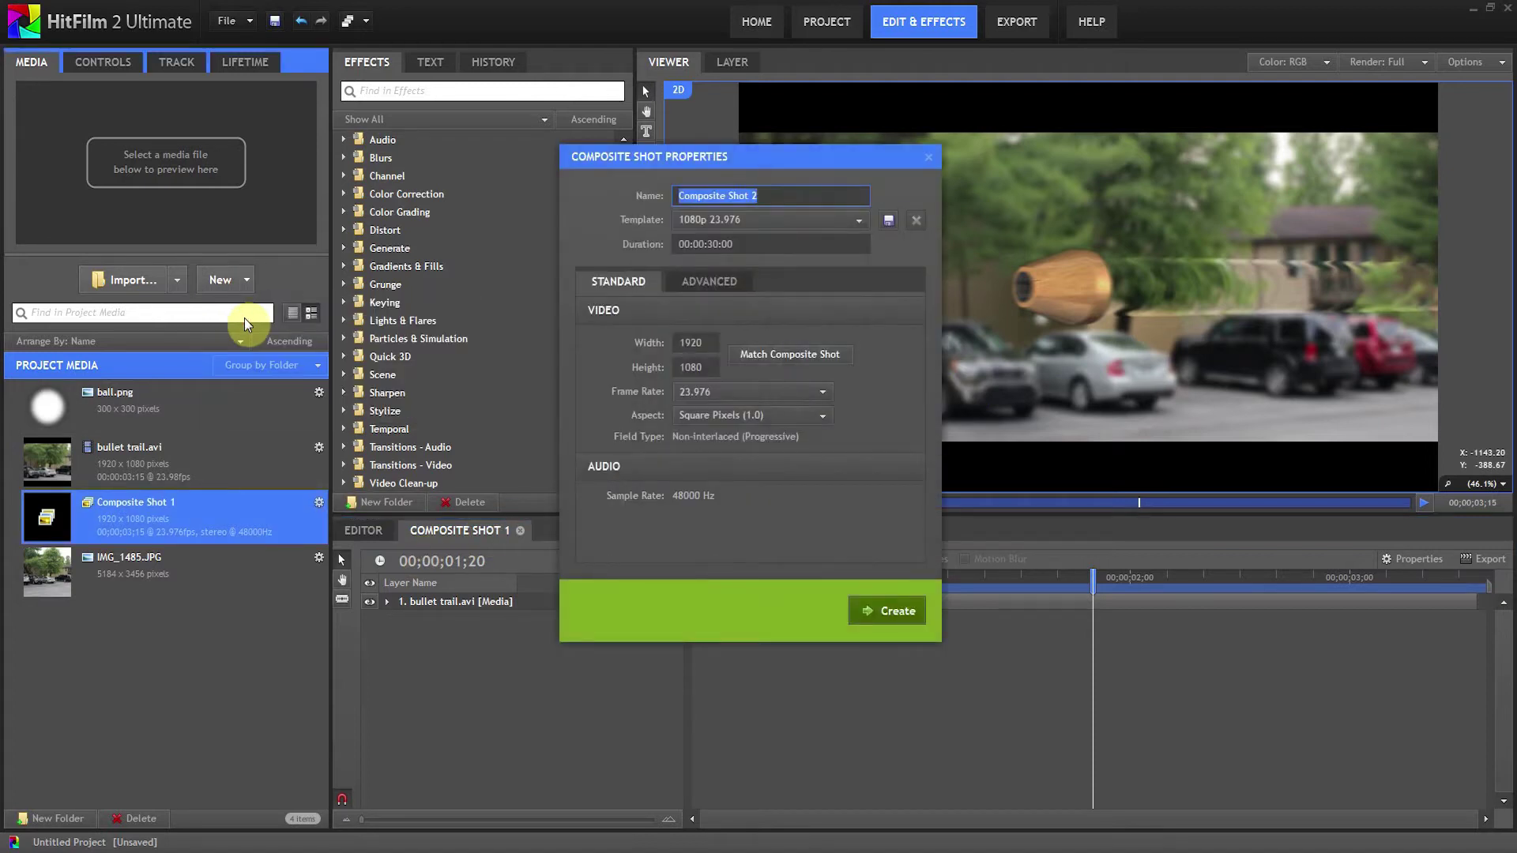
pyautogui.click(875, 614)
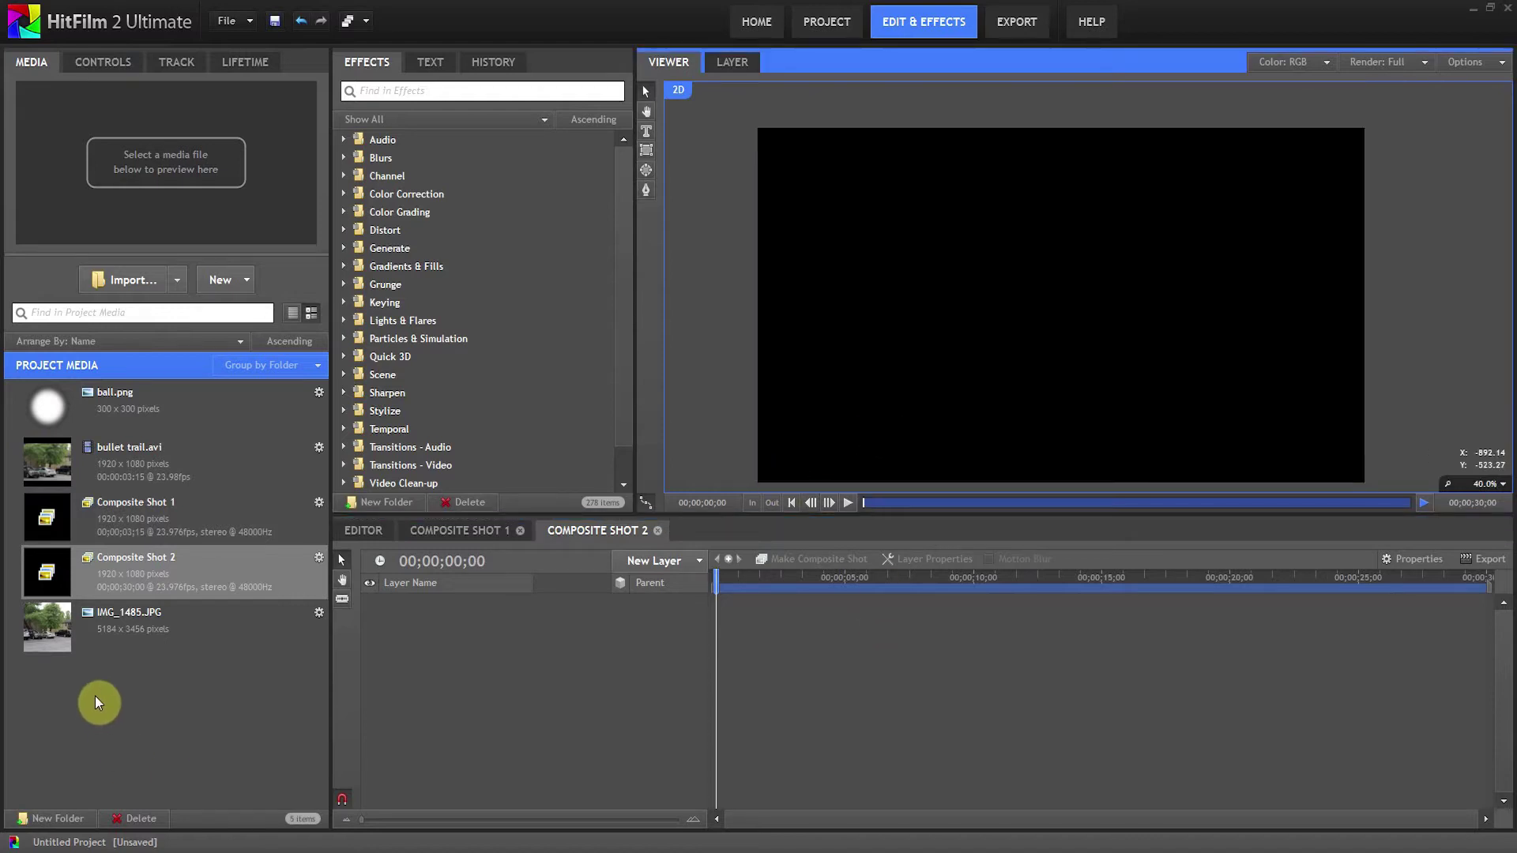
# Add IMG_1485.JPG as a layer in Composite Shot 2 and scale it to 39%
pyautogui.moveTo(272, 651); pyautogui.dragTo(471, 656)
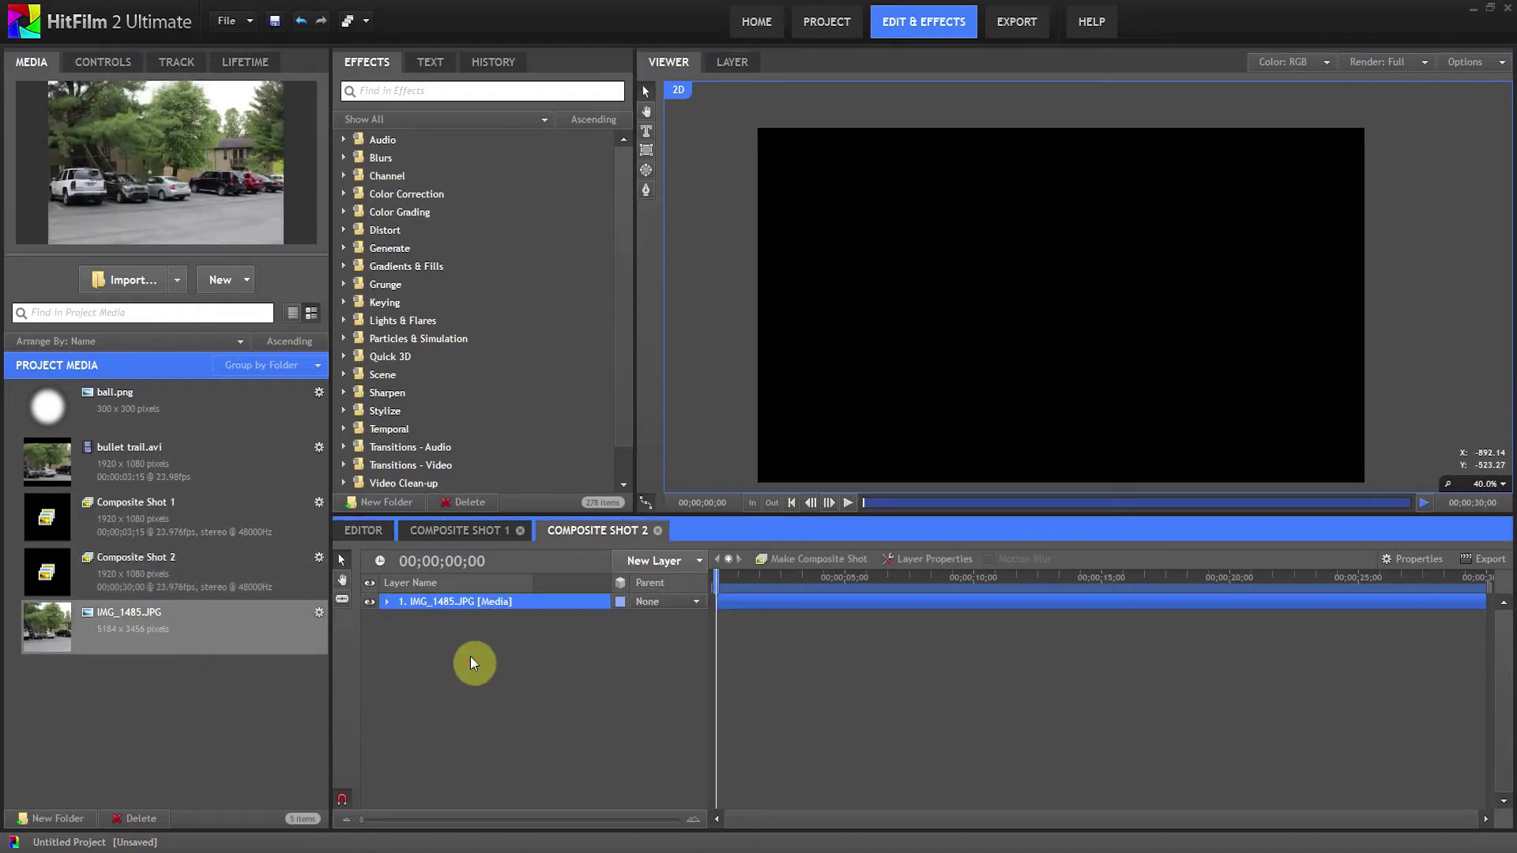
pyautogui.scroll(-1, 791, 250)
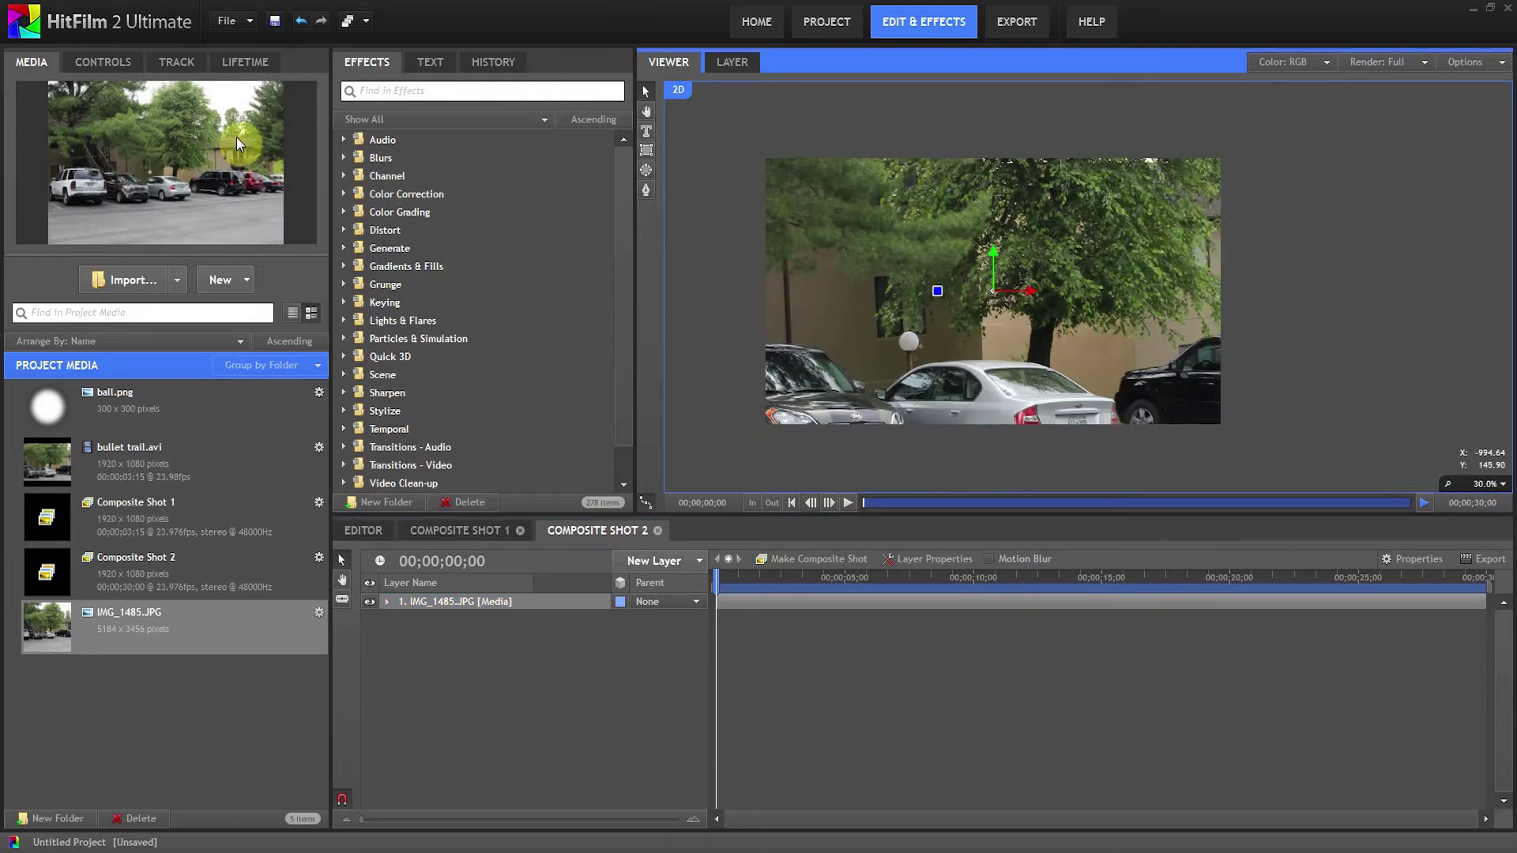
pyautogui.click(101, 63)
pyautogui.click(11, 157)
pyautogui.moveTo(292, 222); pyautogui.dragTo(239, 215)
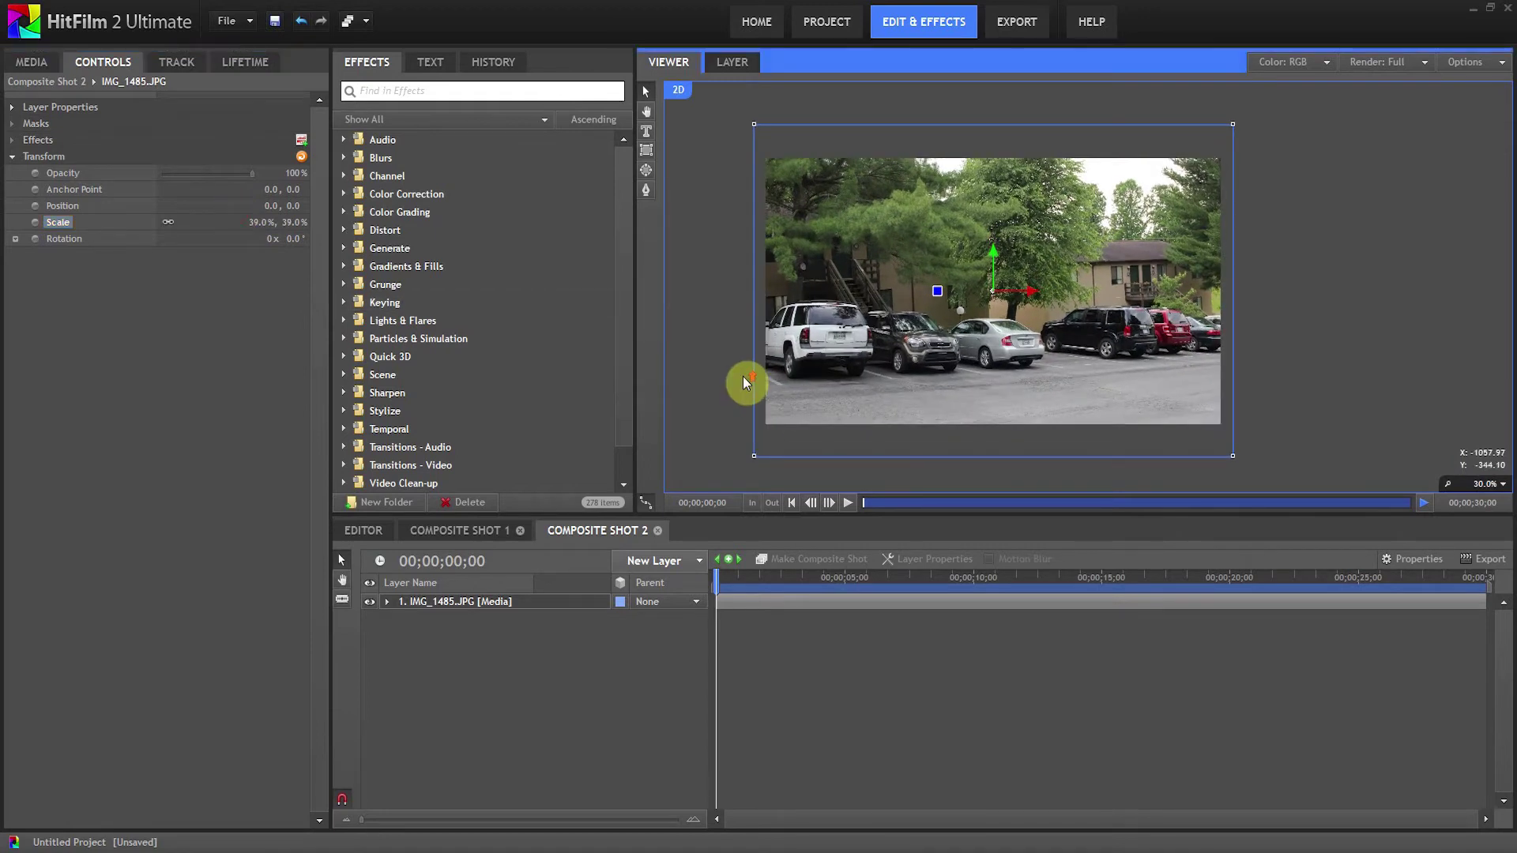
pyautogui.scroll(1, 743, 382)
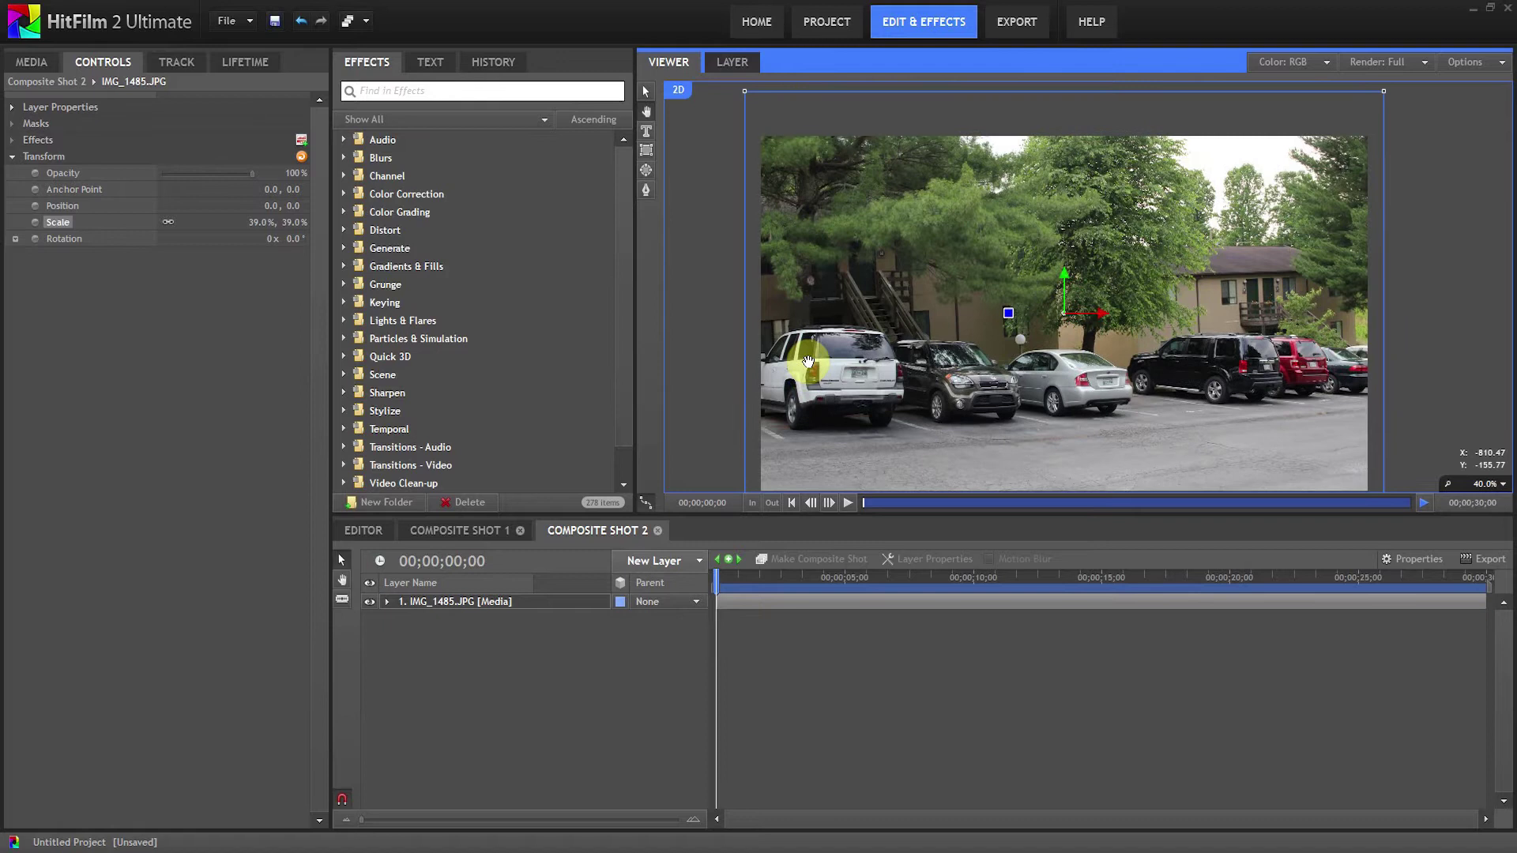
# Apply the Blur effect to the IMG_1485.JPG layer and set its radius to 15 px
pyautogui.click(373, 92)
pyautogui.write('blur')
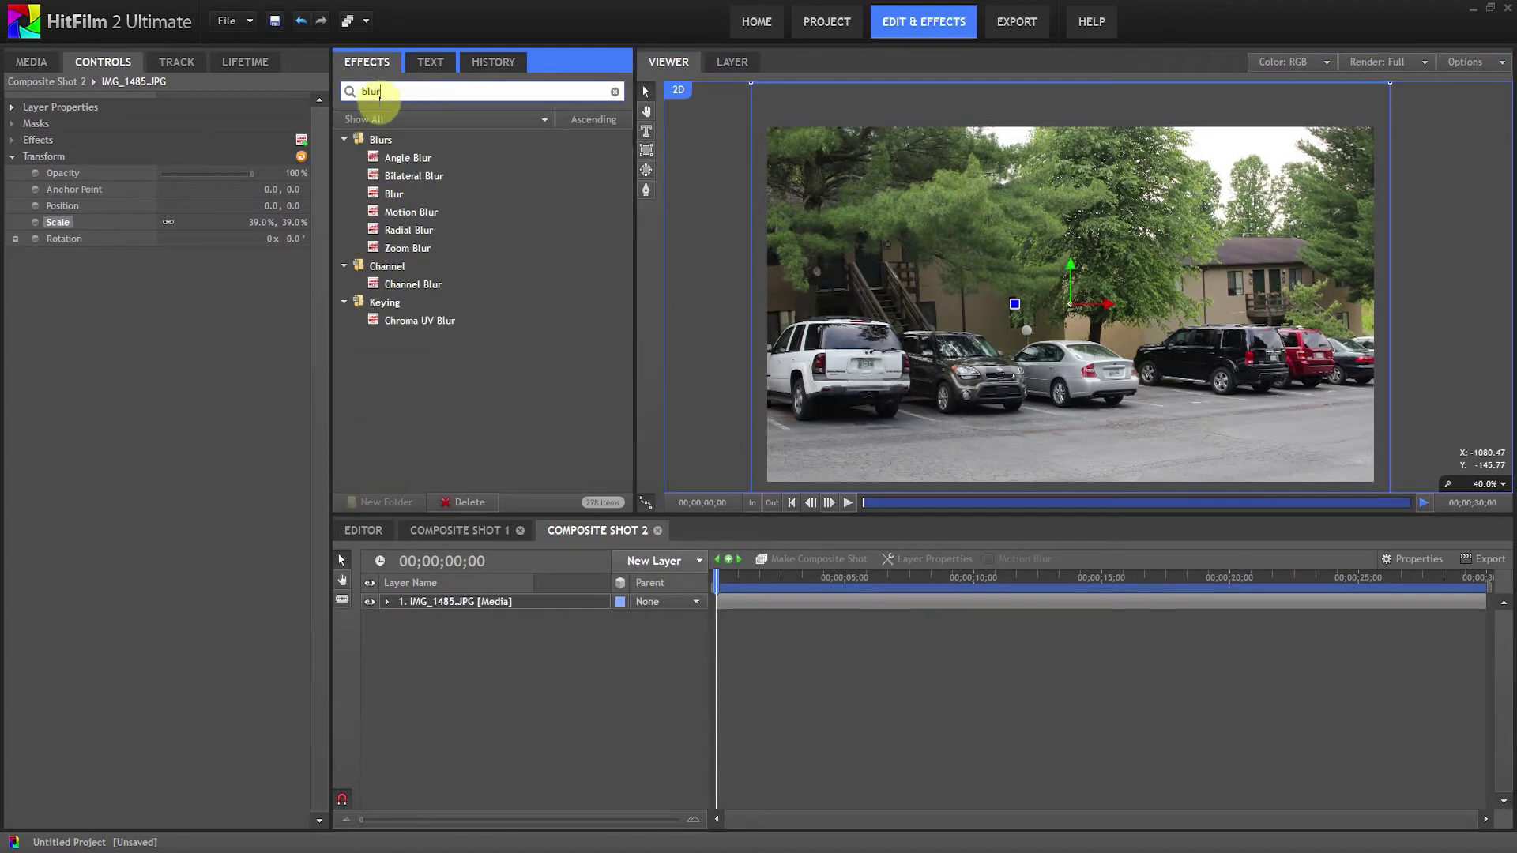
pyautogui.moveTo(393, 194); pyautogui.dragTo(456, 615)
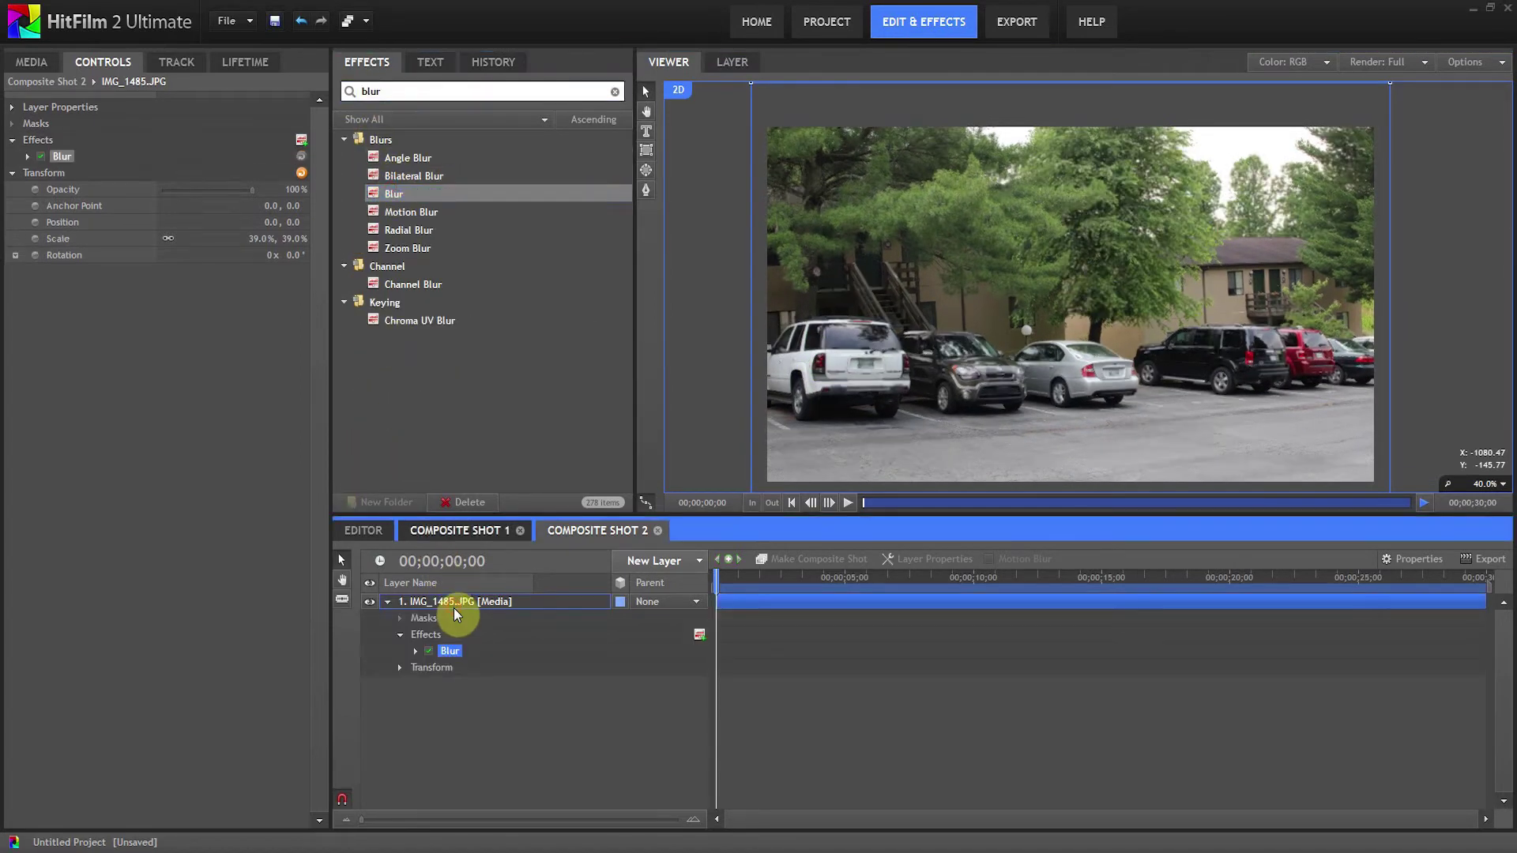
pyautogui.click(29, 158)
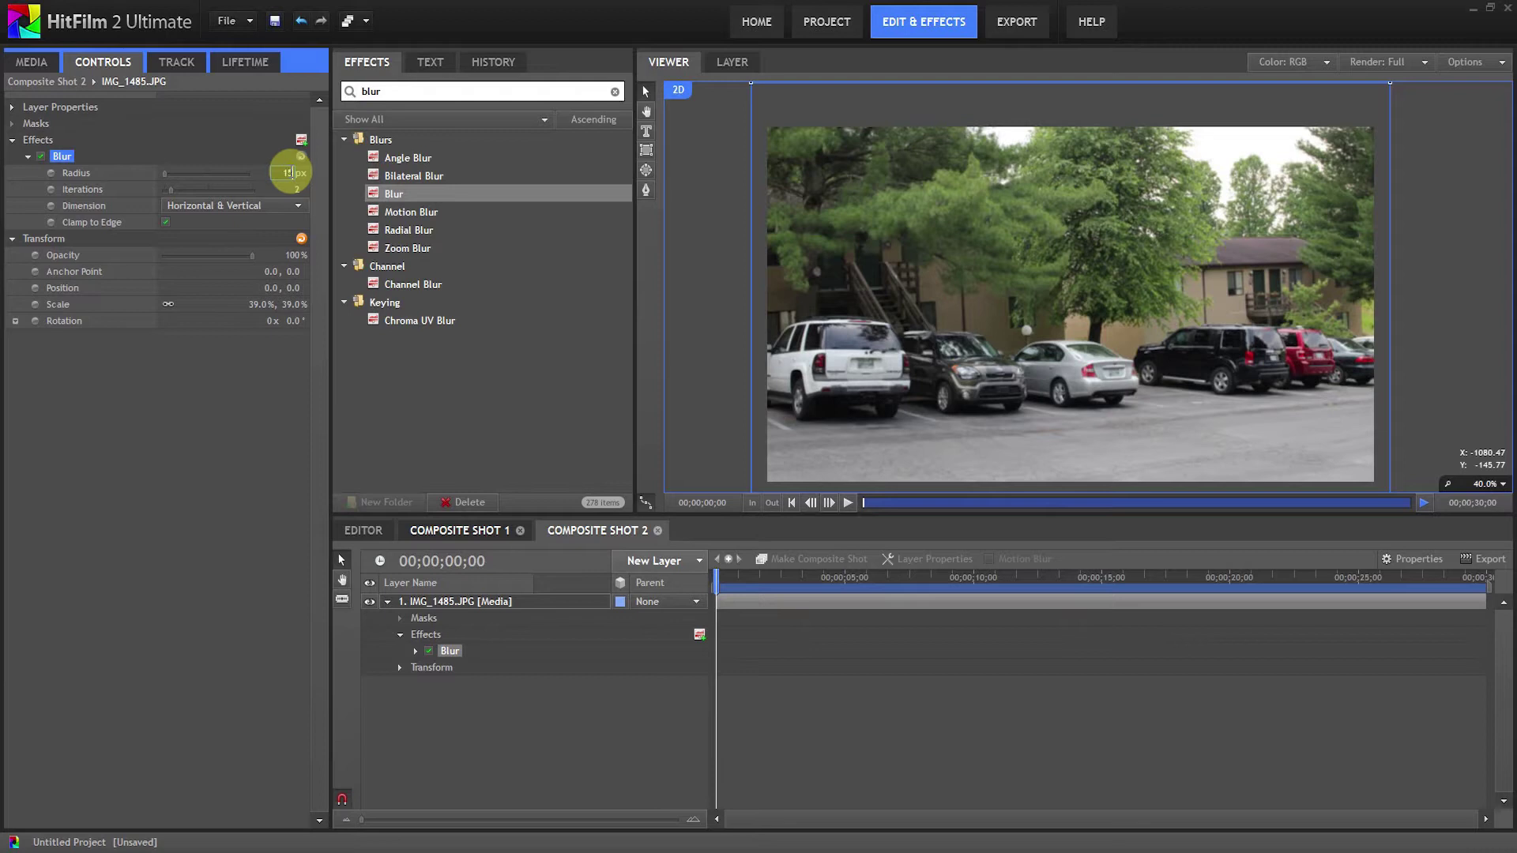
pyautogui.click(289, 171)
pyautogui.moveTo(289, 171); pyautogui.dragTo(289, 171)
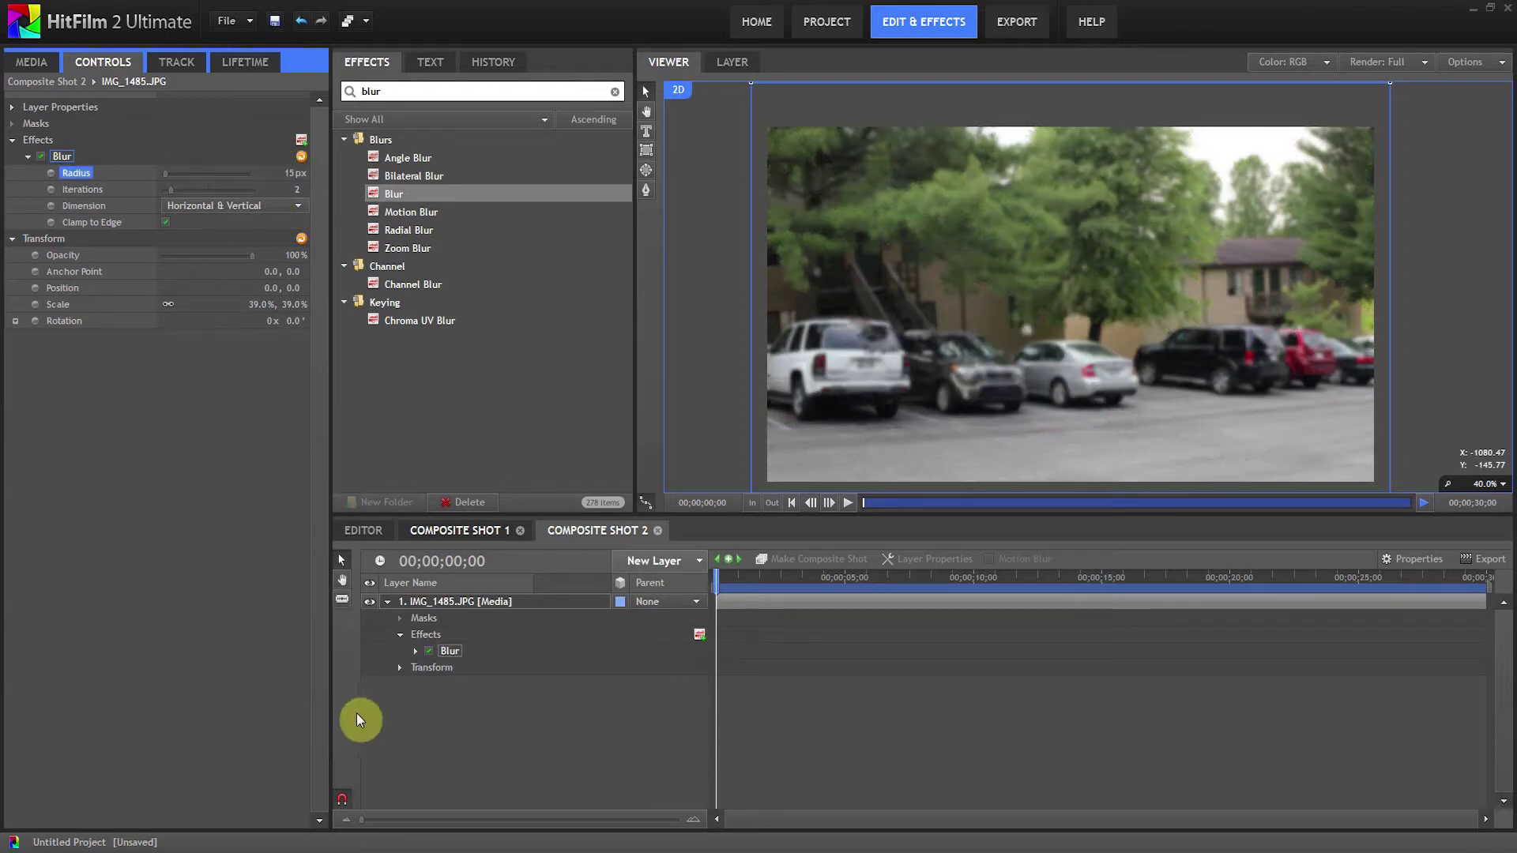
# Import the 3D model 9mm Hollow Point.obj and rotate its preview to inspect the bullet
pyautogui.click(32, 61)
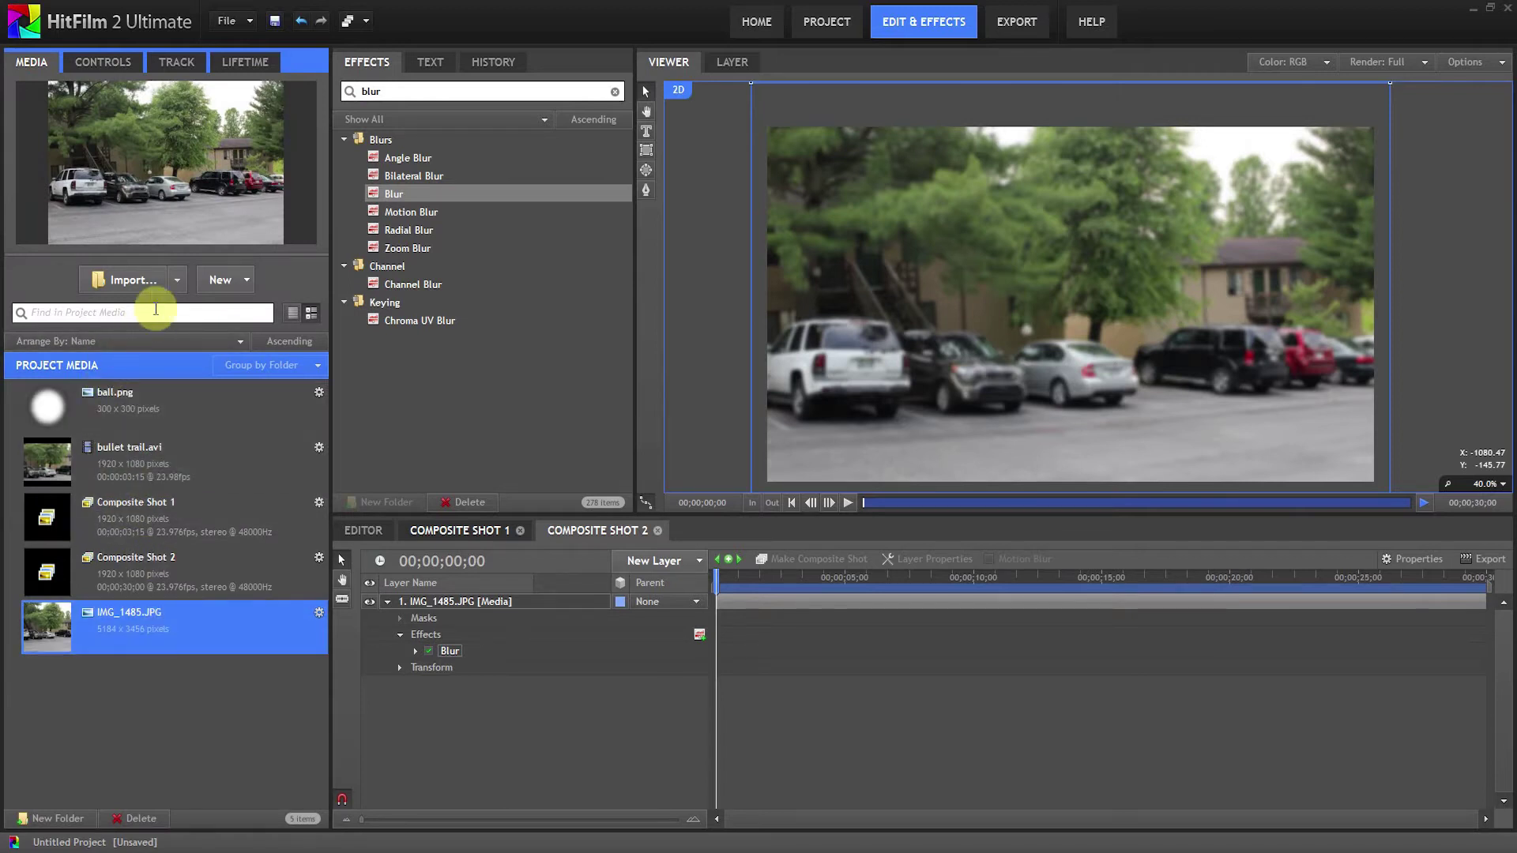
pyautogui.click(177, 280)
pyautogui.click(226, 478)
pyautogui.click(174, 162)
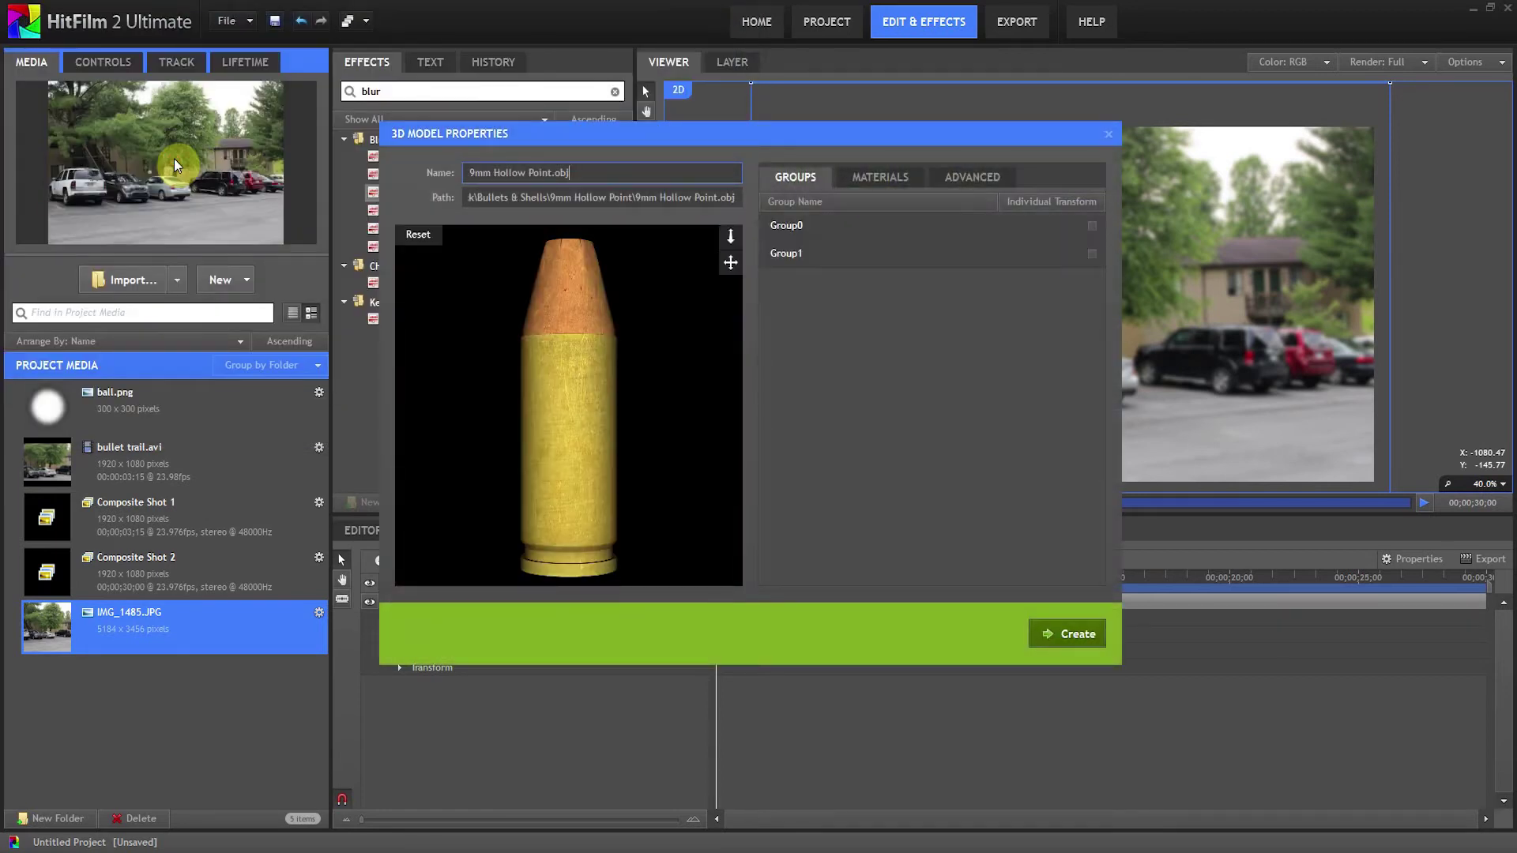
pyautogui.moveTo(586, 300)
pyautogui.mouseDown()
pyautogui.moveTo(576, 286)
pyautogui.moveTo(549, 519)
pyautogui.moveTo(528, 320)
pyautogui.moveTo(657, 437)
pyautogui.moveTo(564, 482)
pyautogui.moveTo(599, 326)
pyautogui.moveTo(597, 246)
pyautogui.moveTo(553, 384)
pyautogui.moveTo(524, 366)
pyautogui.moveTo(606, 330)
pyautogui.moveTo(599, 319)
pyautogui.mouseUp()
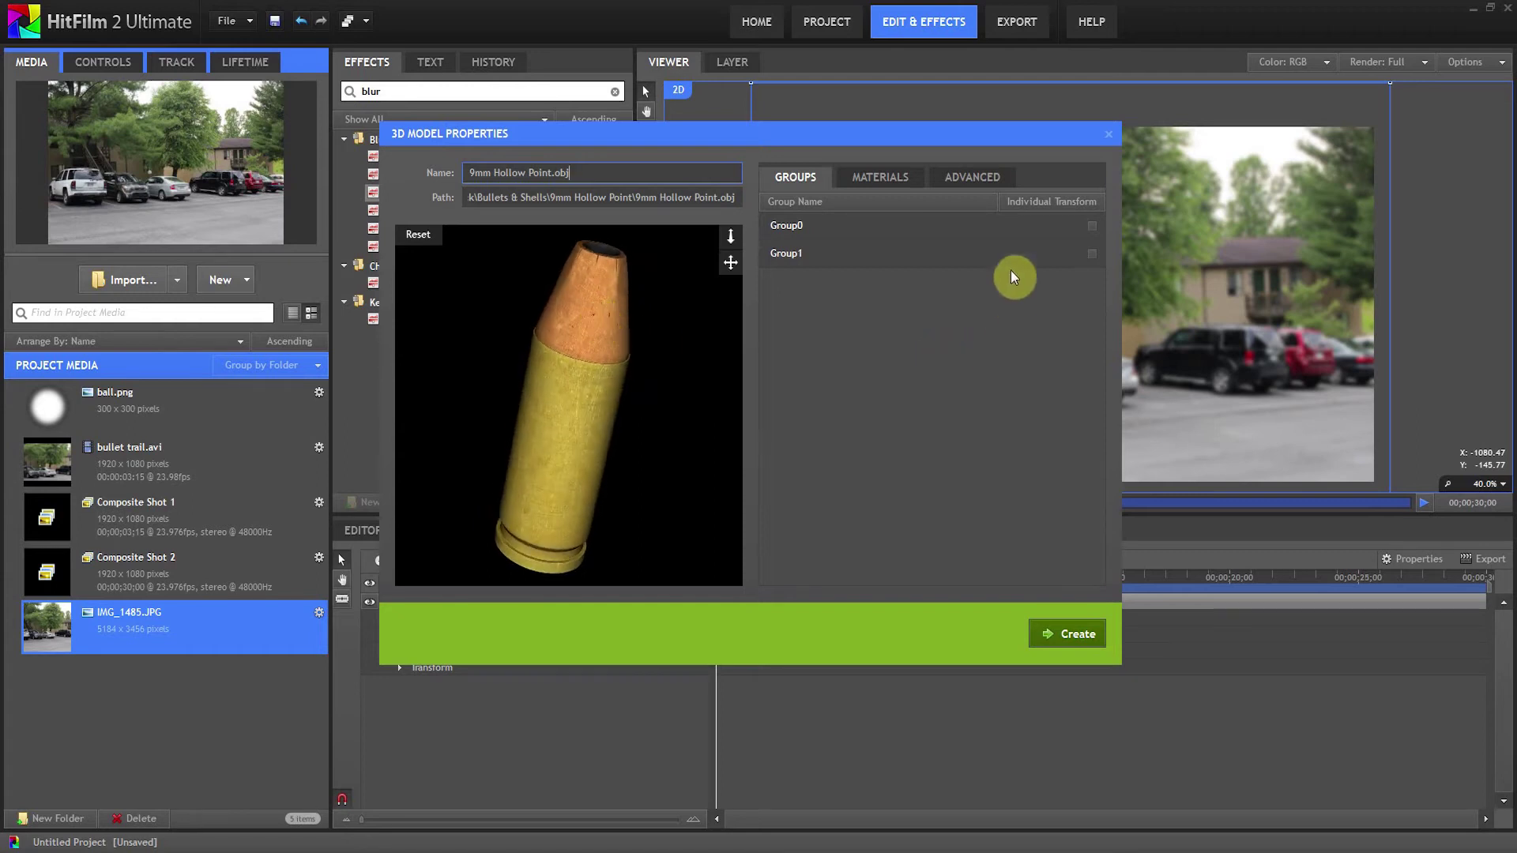
# Enable individual transform for both Group0 and Group1 of the bullet model
pyautogui.click(1092, 229)
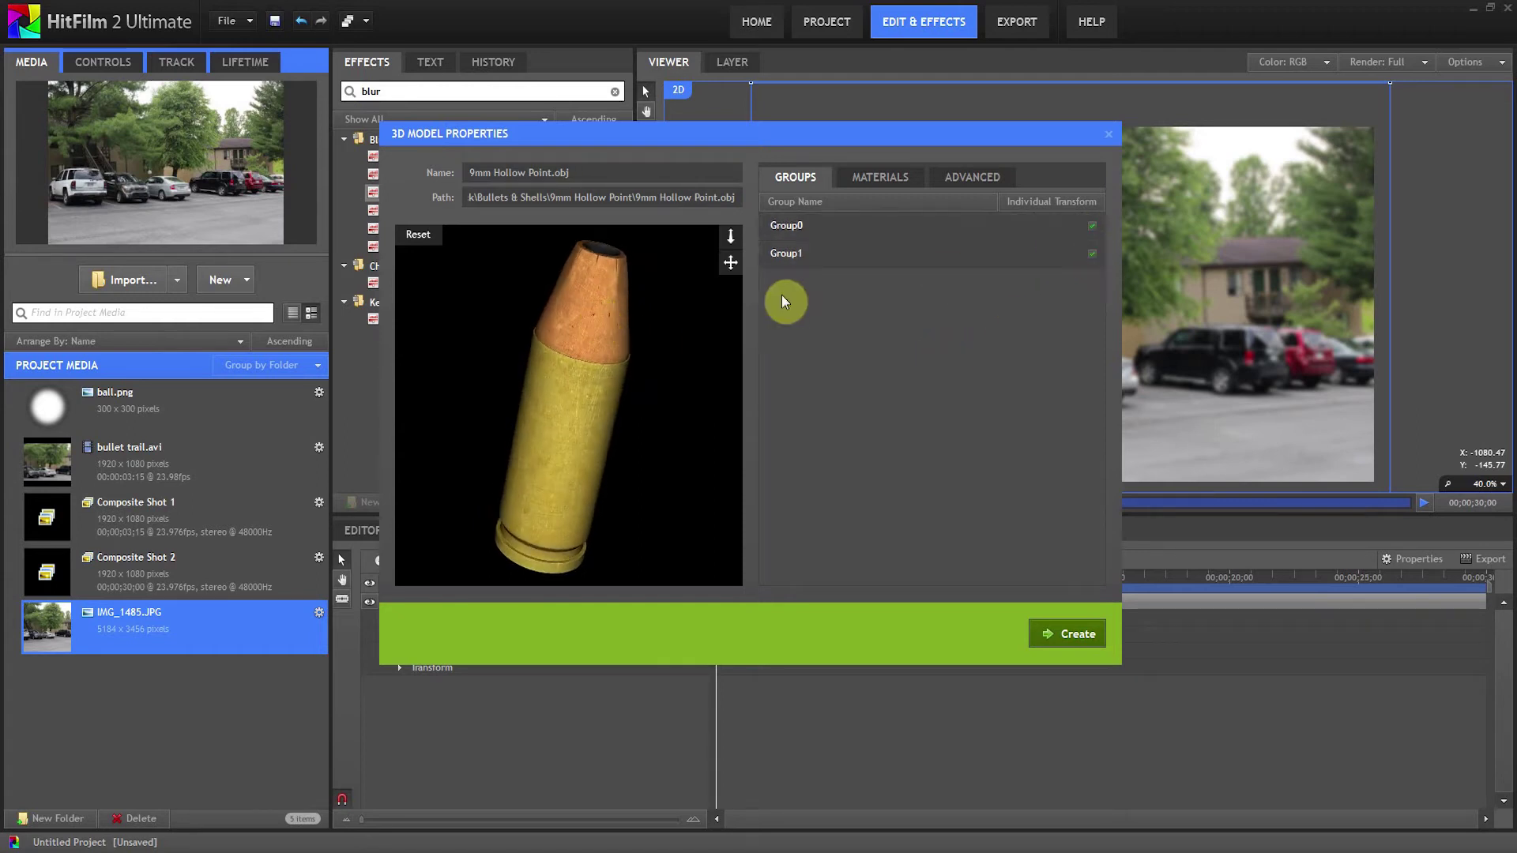
pyautogui.moveTo(631, 332); pyautogui.dragTo(582, 304)
pyautogui.click(852, 258)
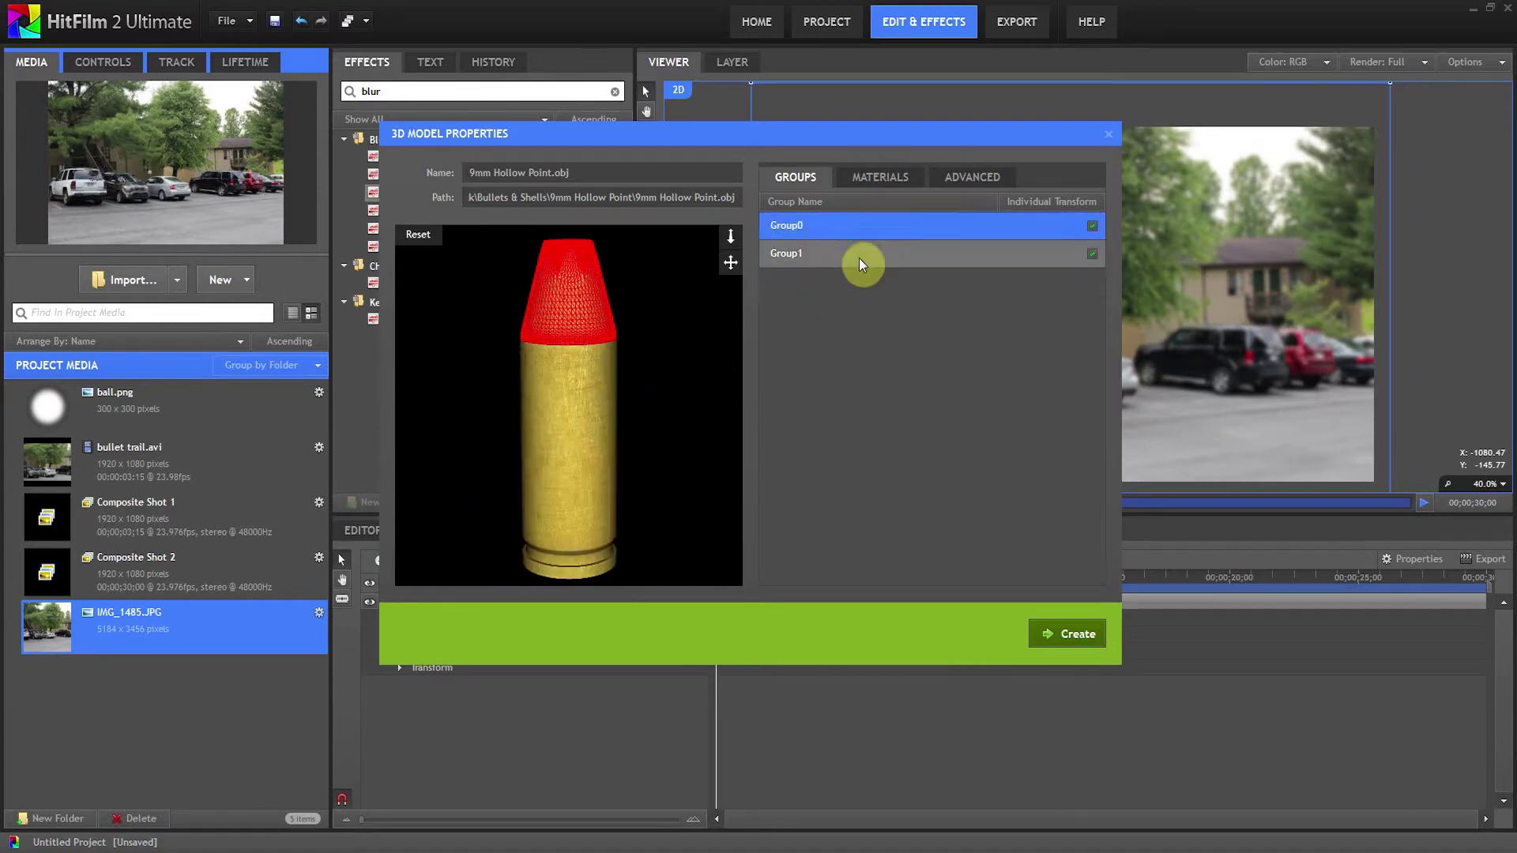
# Assign the 9mmhp_specular image as the specular texture of the Bullet_Texture material
pyautogui.click(877, 179)
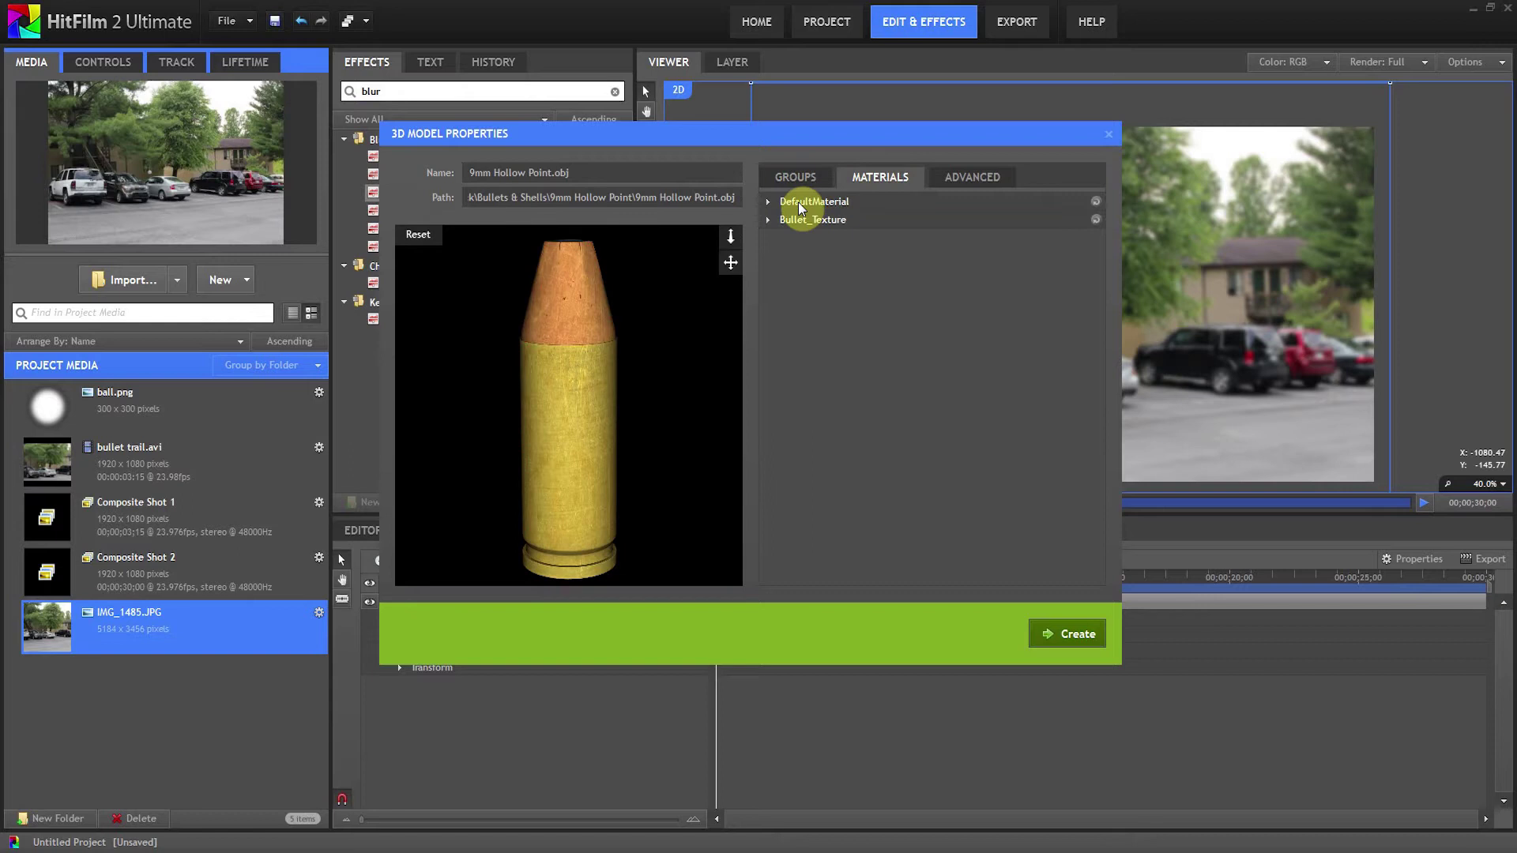
pyautogui.click(768, 220)
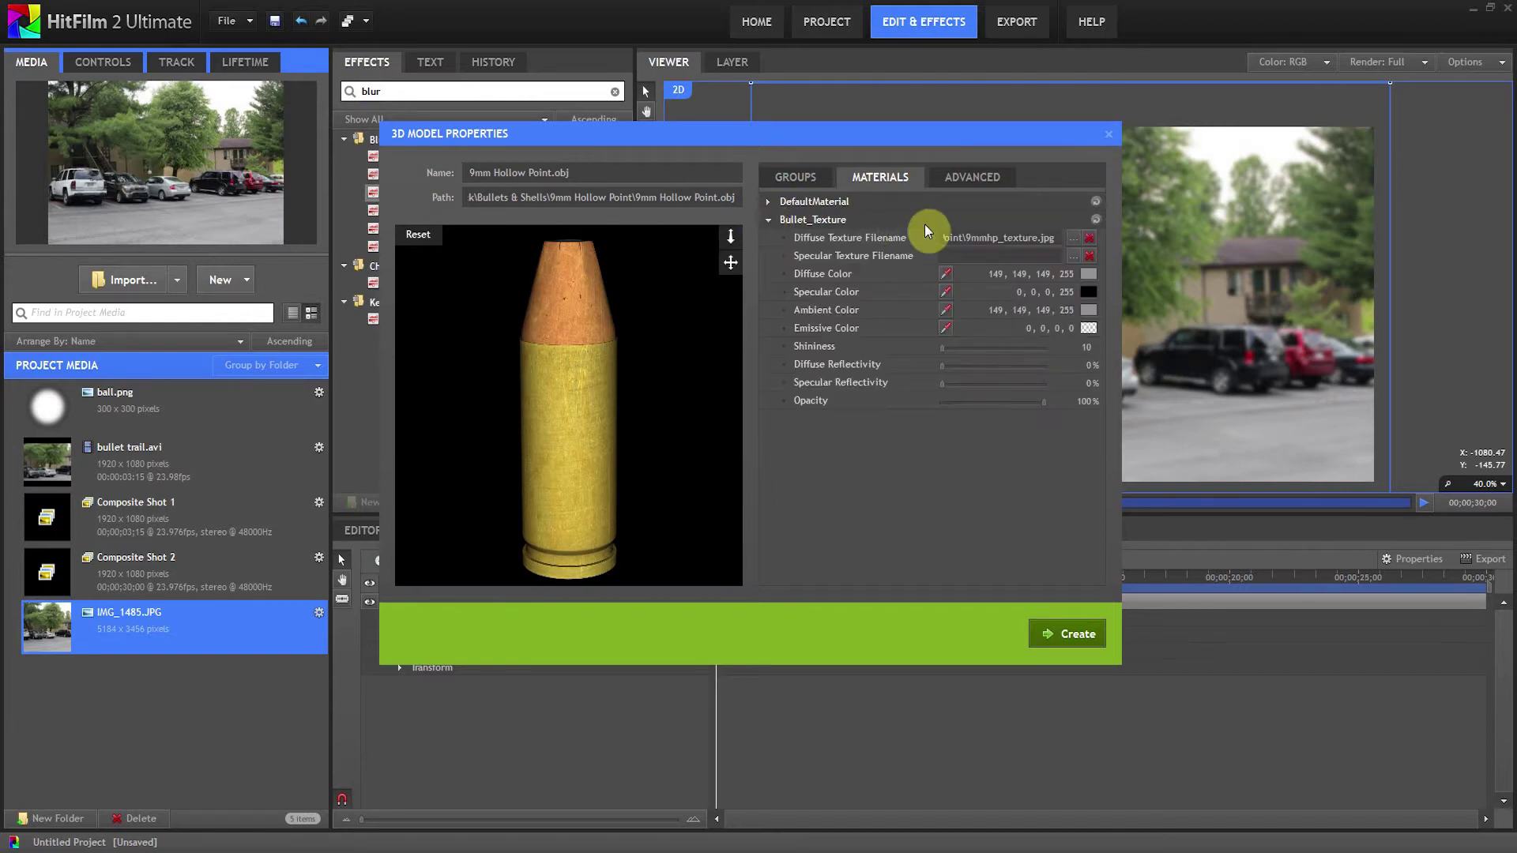
pyautogui.click(1073, 255)
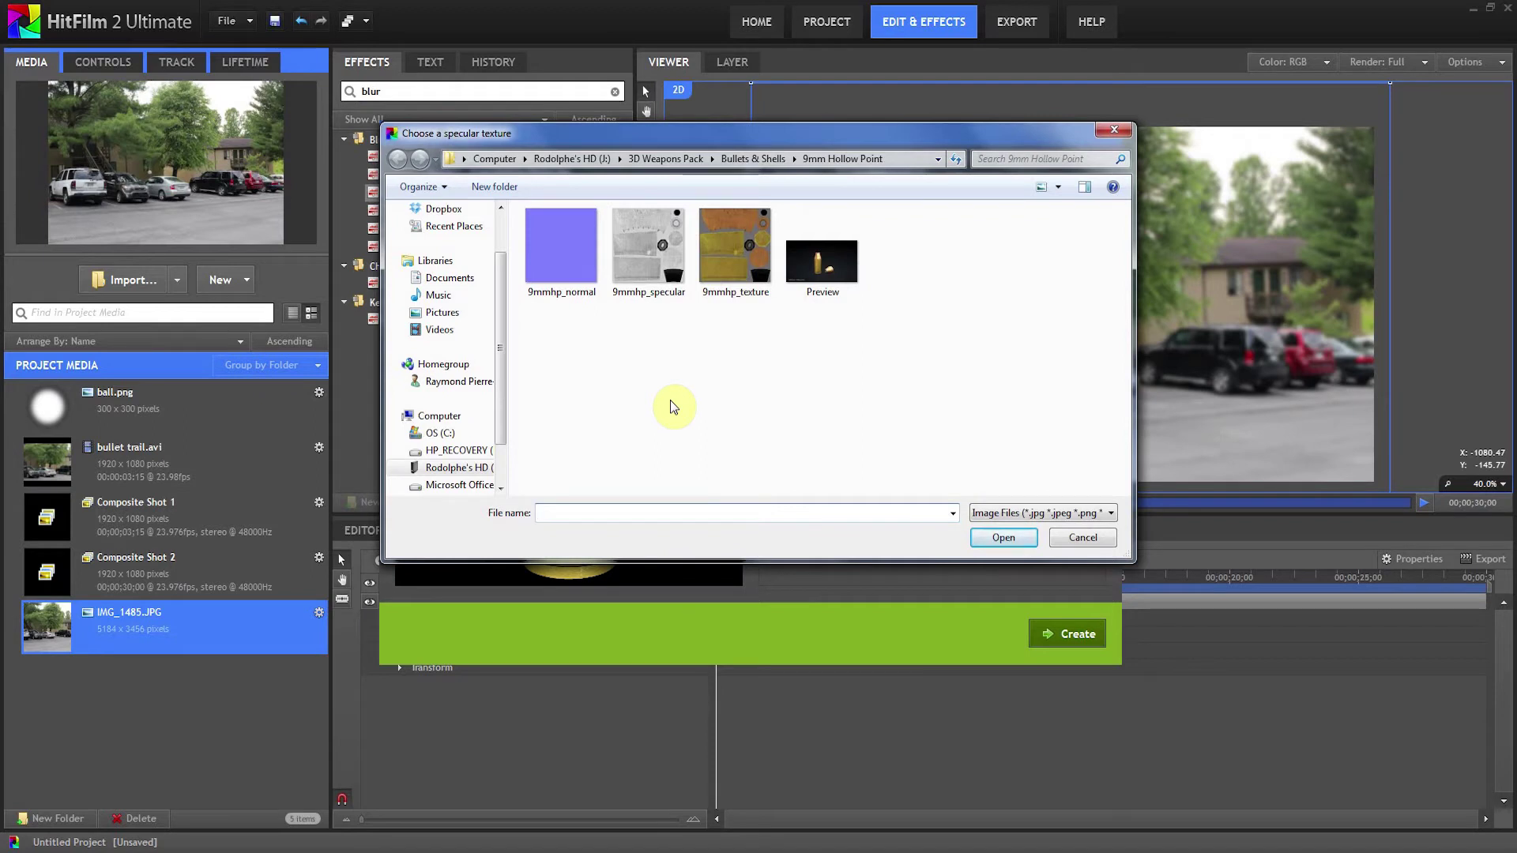
pyautogui.doubleClick(656, 269)
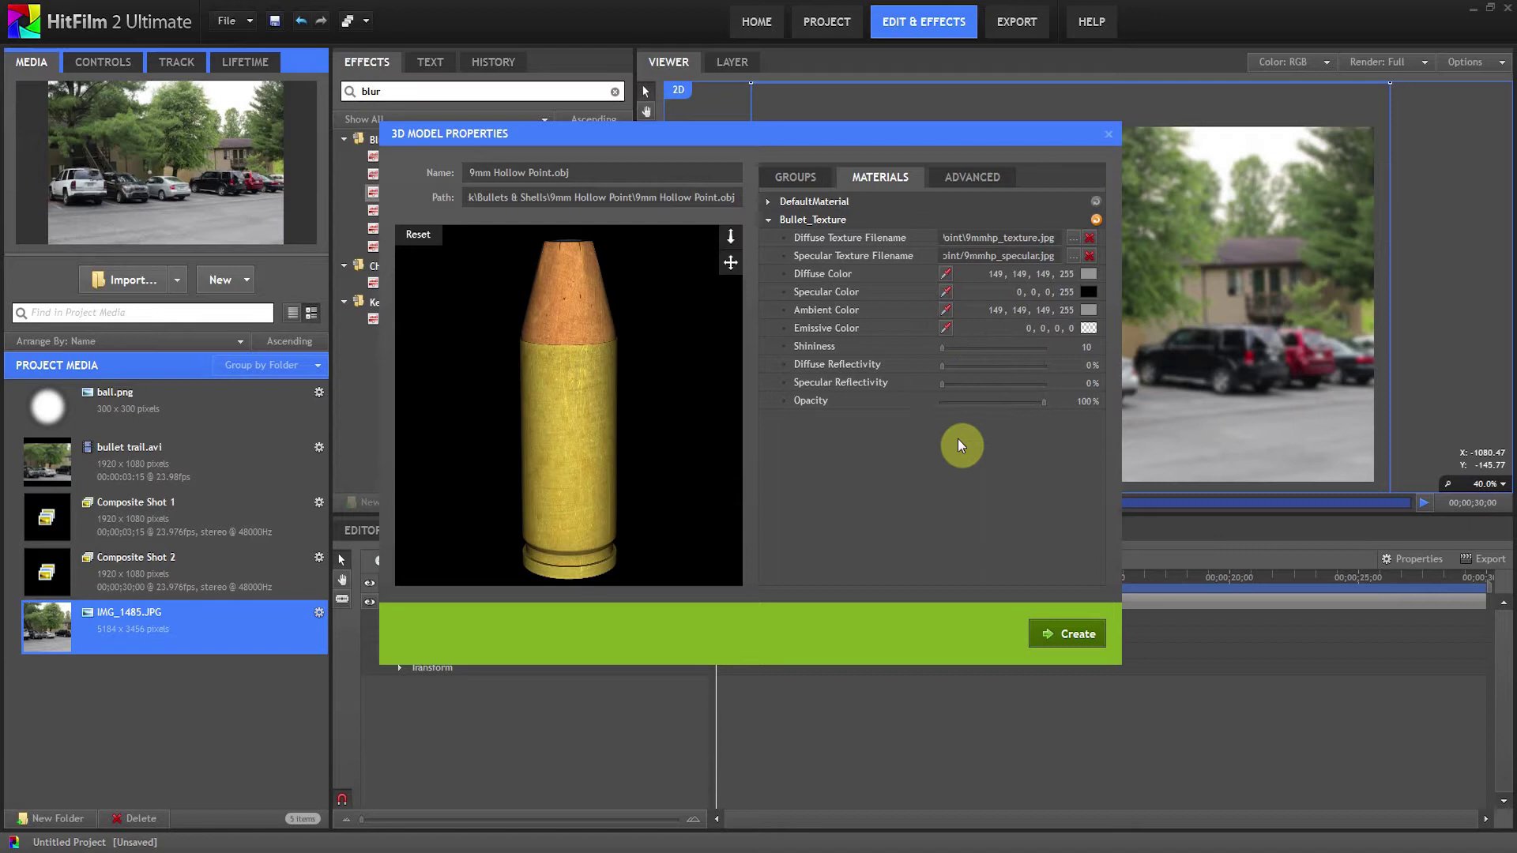
# Set the Bullet_Texture material's specular color to grey 149, 149, 149 and check the shine in the preview
pyautogui.click(1085, 294)
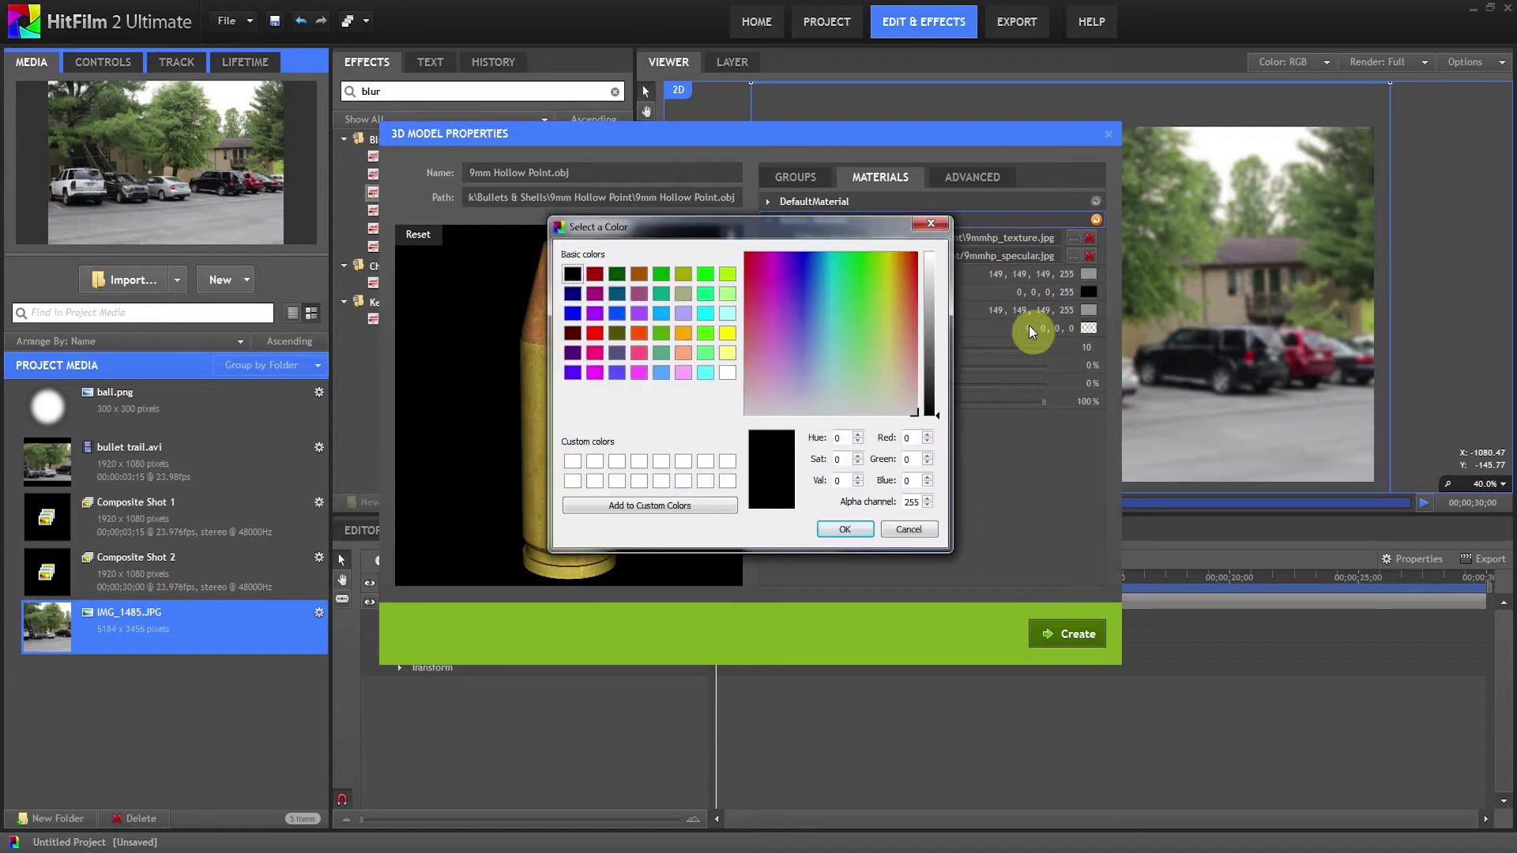
pyautogui.click(929, 320)
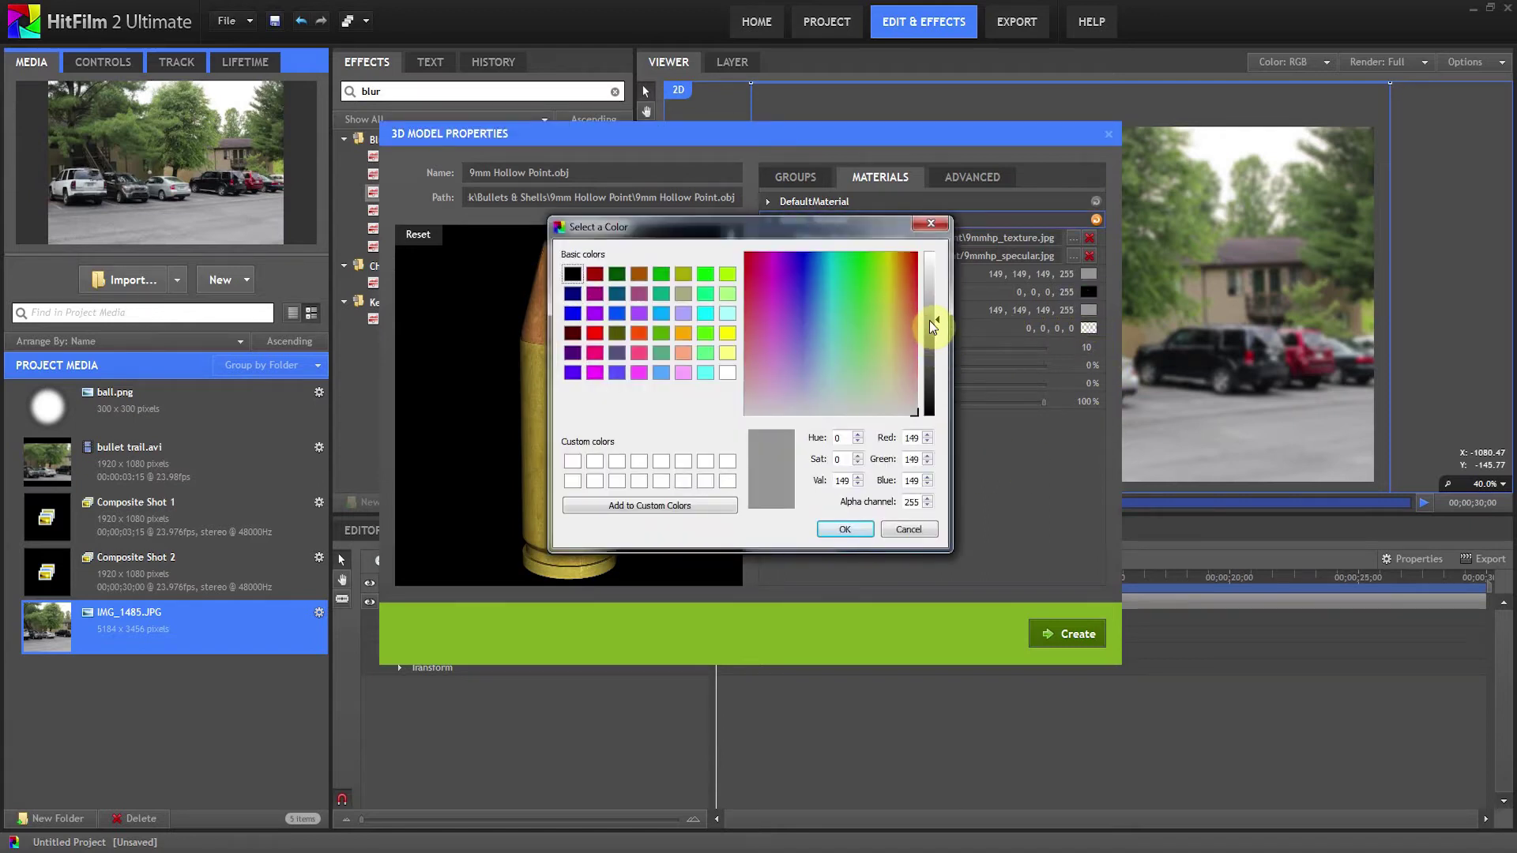
pyautogui.click(844, 529)
pyautogui.moveTo(571, 468)
pyautogui.mouseDown()
pyautogui.moveTo(576, 430)
pyautogui.moveTo(572, 498)
pyautogui.moveTo(556, 464)
pyautogui.moveTo(571, 446)
pyautogui.mouseUp()
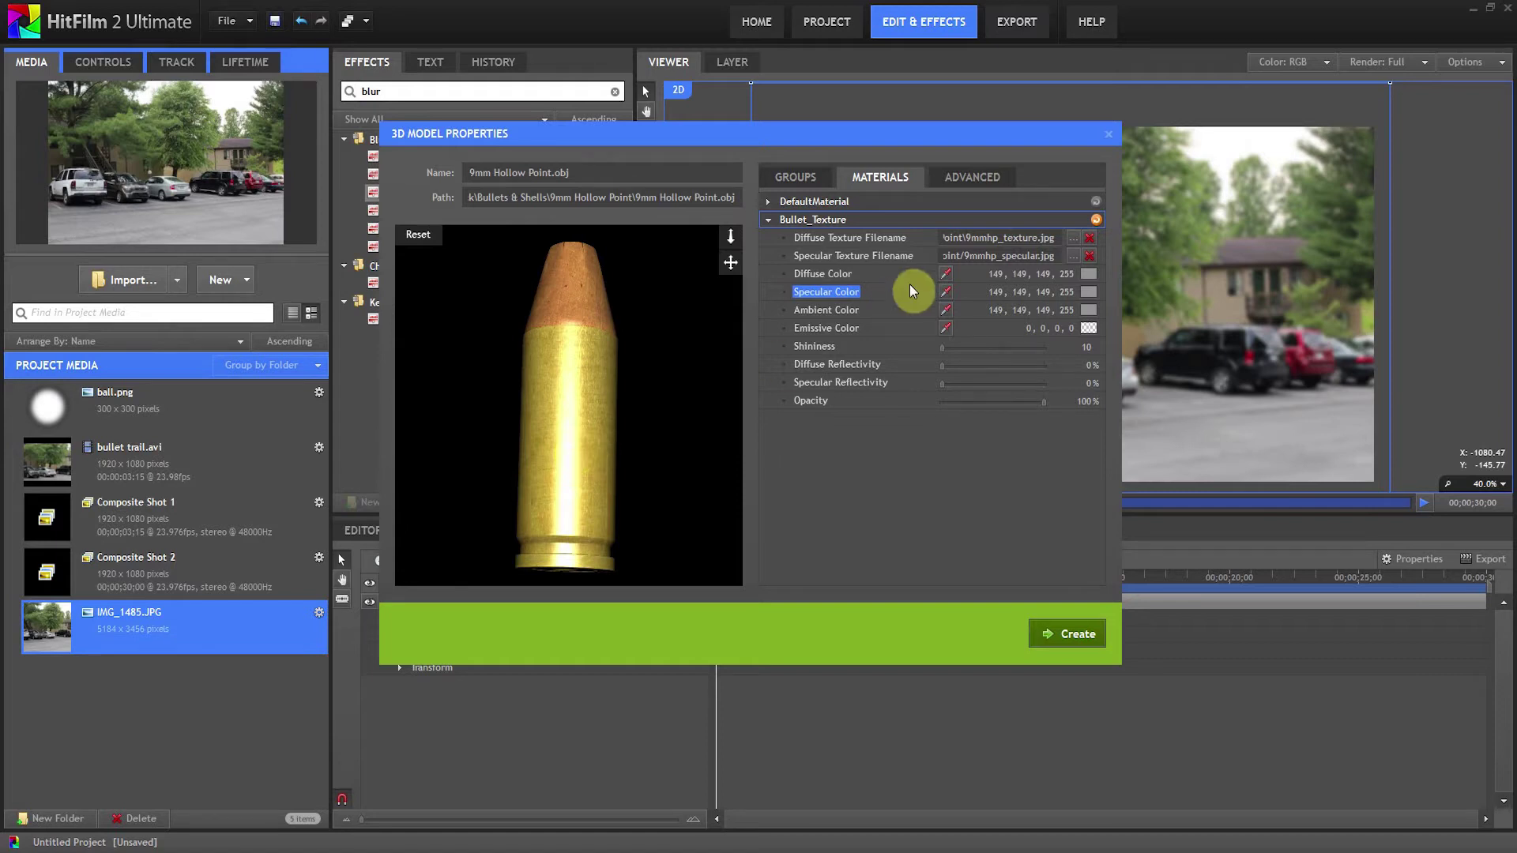
# Change the Bullet_Texture specular color to a golden tone of 149, 120, 62 and check it on the model
pyautogui.click(1090, 293)
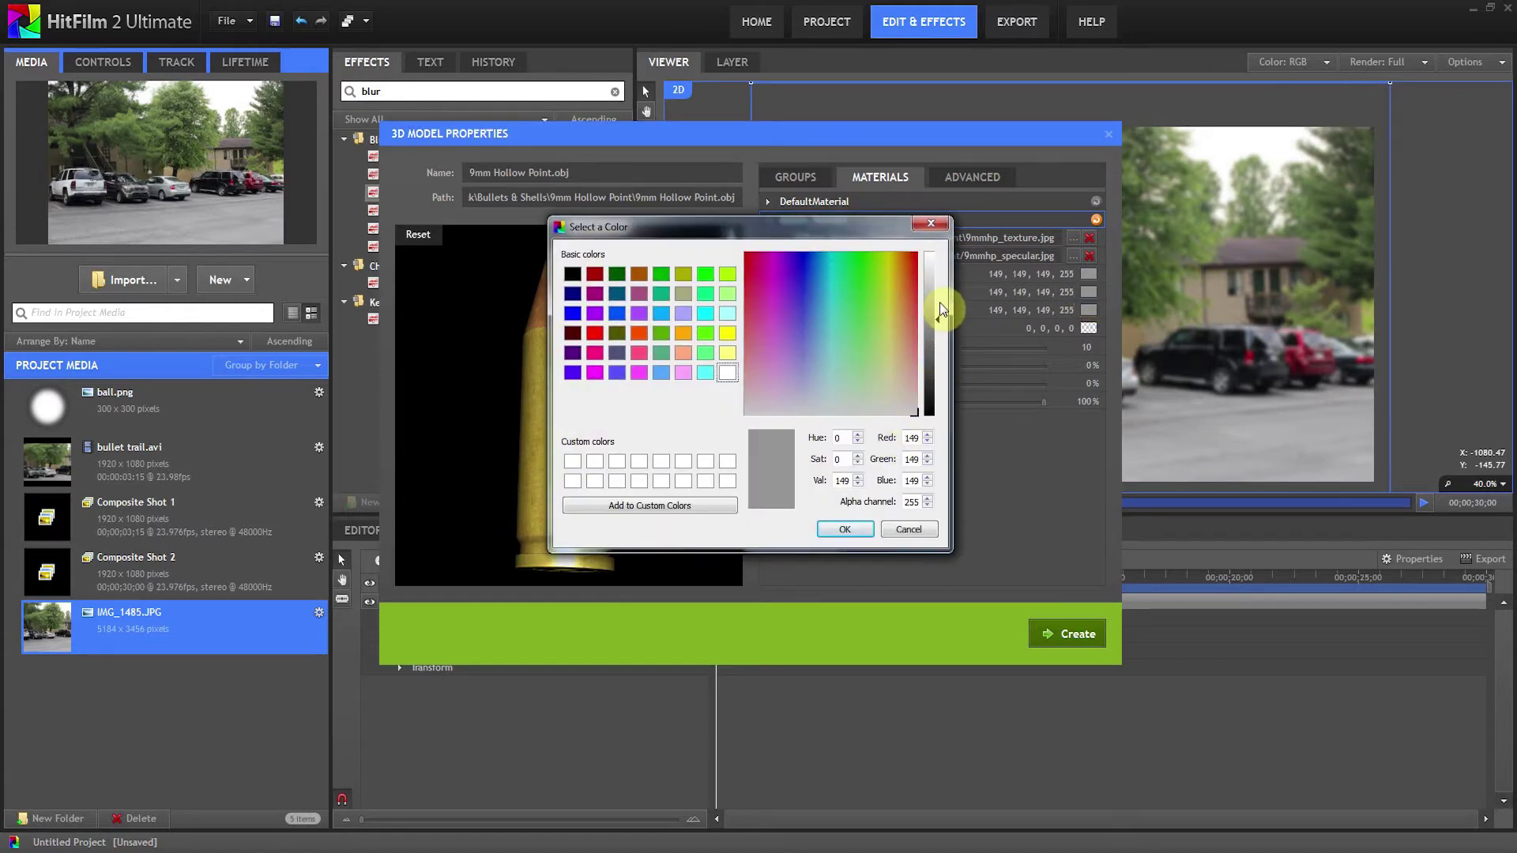
pyautogui.moveTo(775, 233); pyautogui.dragTo(925, 231)
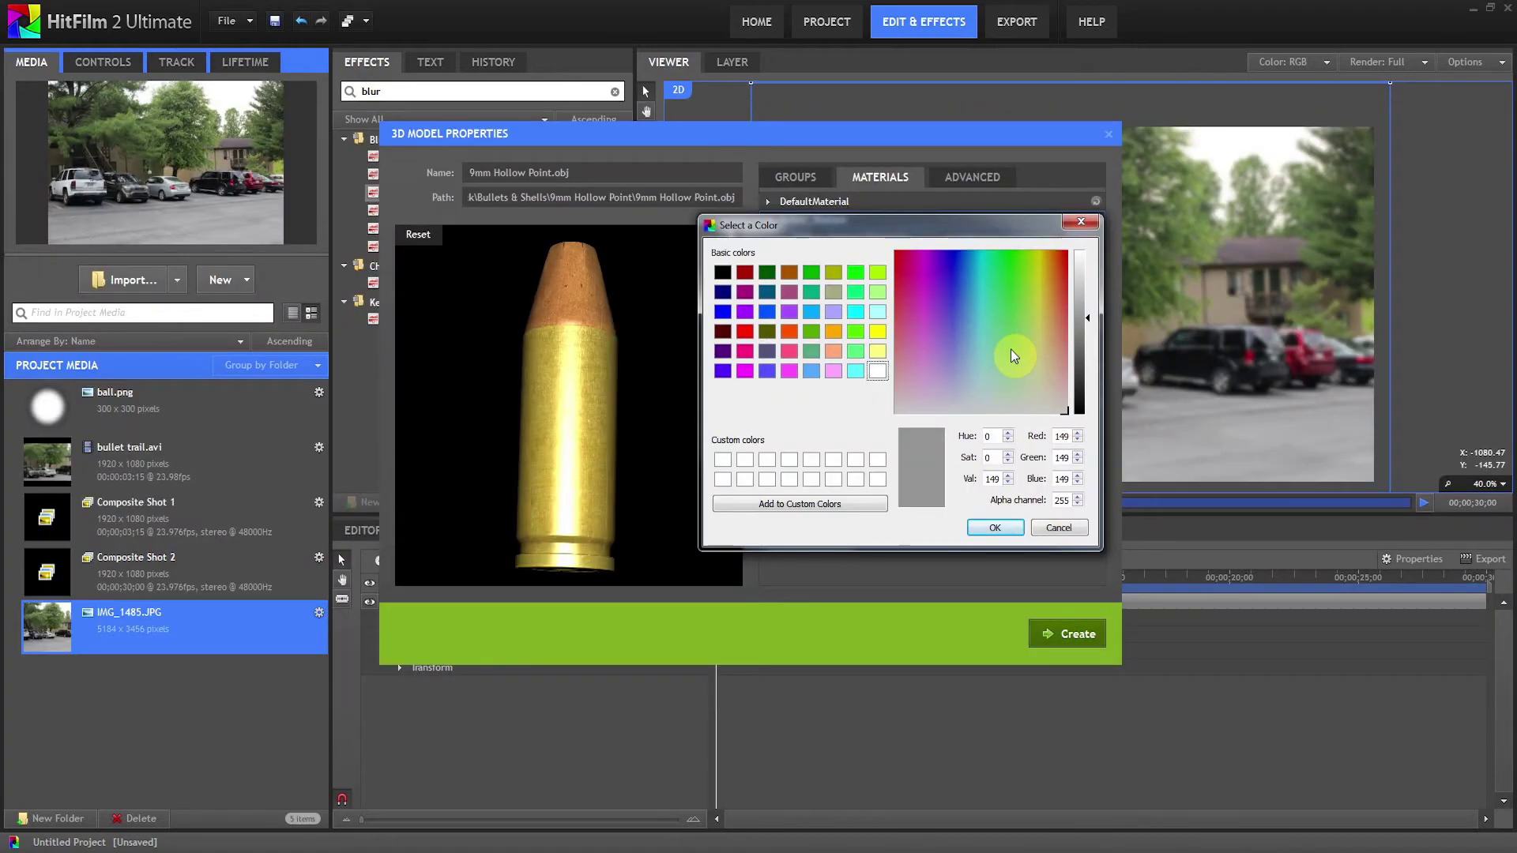
pyautogui.click(1046, 319)
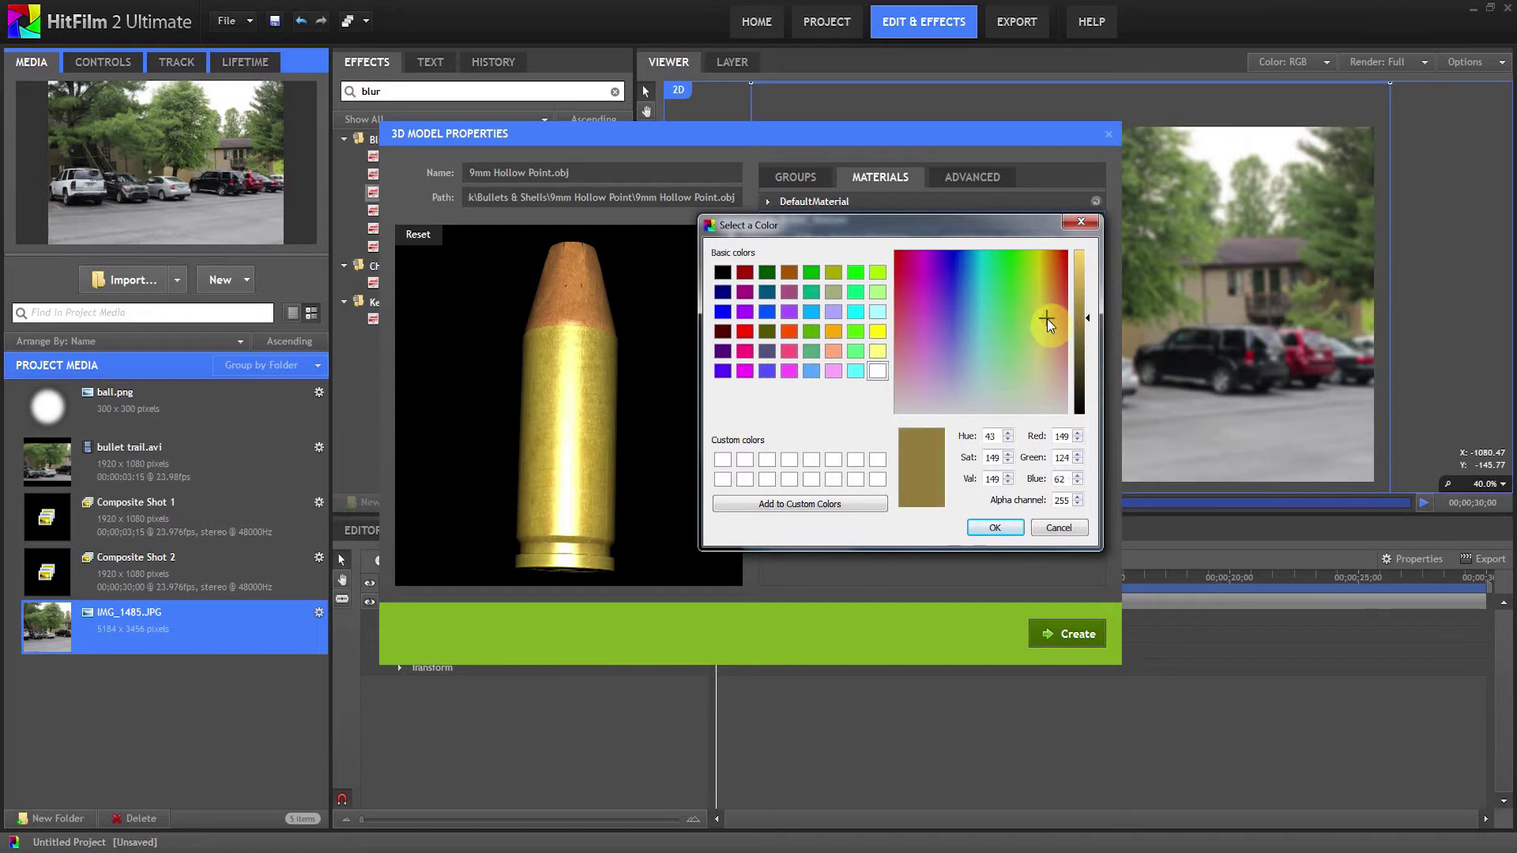
pyautogui.moveTo(1047, 319); pyautogui.dragTo(1044, 315)
pyautogui.click(996, 528)
pyautogui.moveTo(575, 391)
pyautogui.mouseDown()
pyautogui.moveTo(570, 435)
pyautogui.moveTo(582, 324)
pyautogui.moveTo(565, 423)
pyautogui.moveTo(596, 399)
pyautogui.moveTo(589, 443)
pyautogui.moveTo(587, 393)
pyautogui.mouseUp()
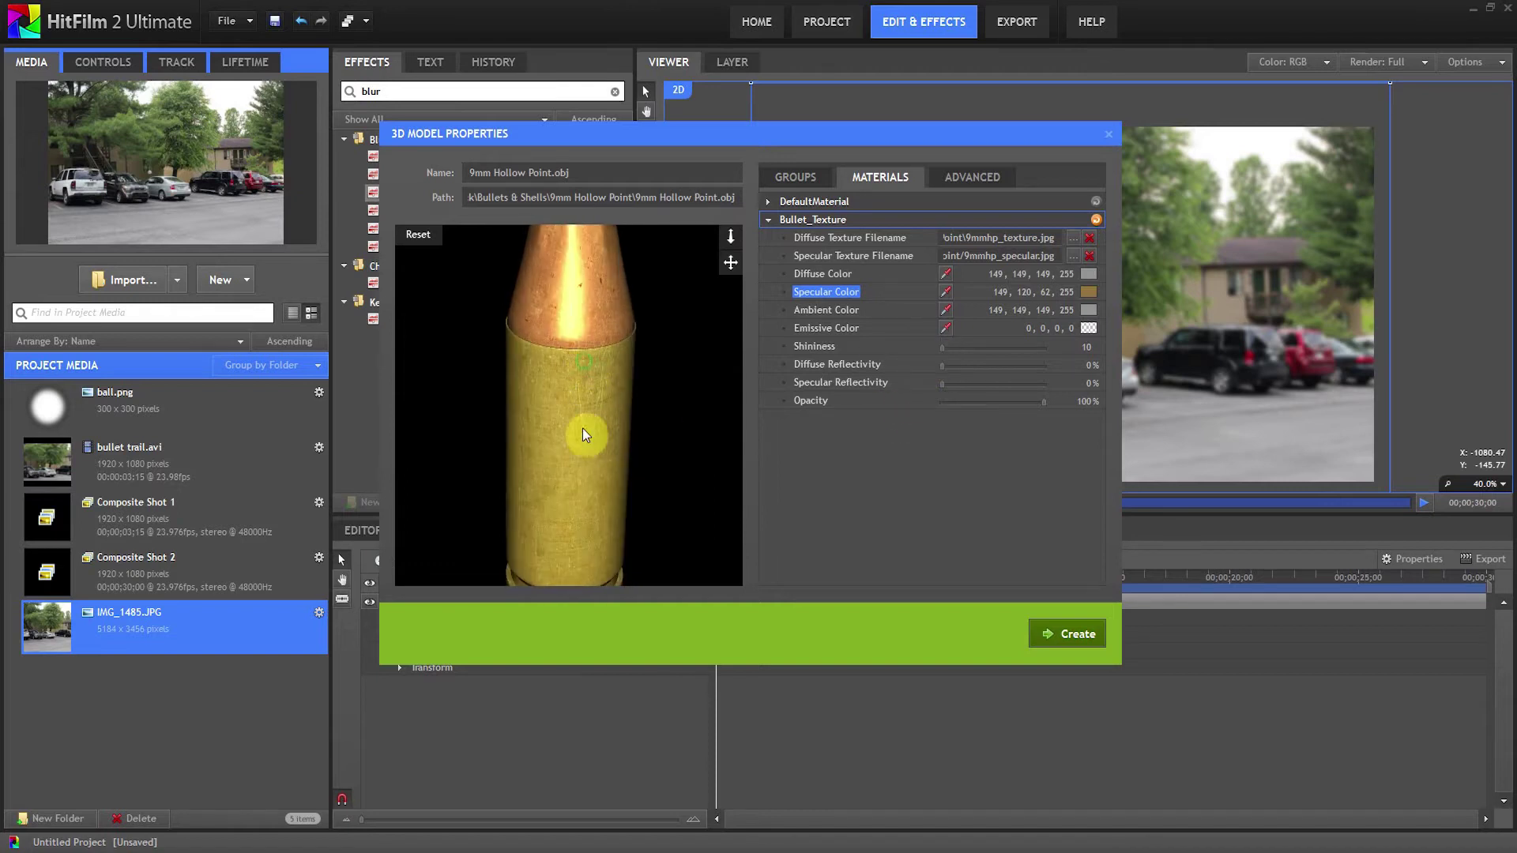
# Set the Bullet_Texture material's diffuse reflectivity to 15% and specular reflectivity to 36%
pyautogui.moveTo(730, 263); pyautogui.dragTo(757, 427)
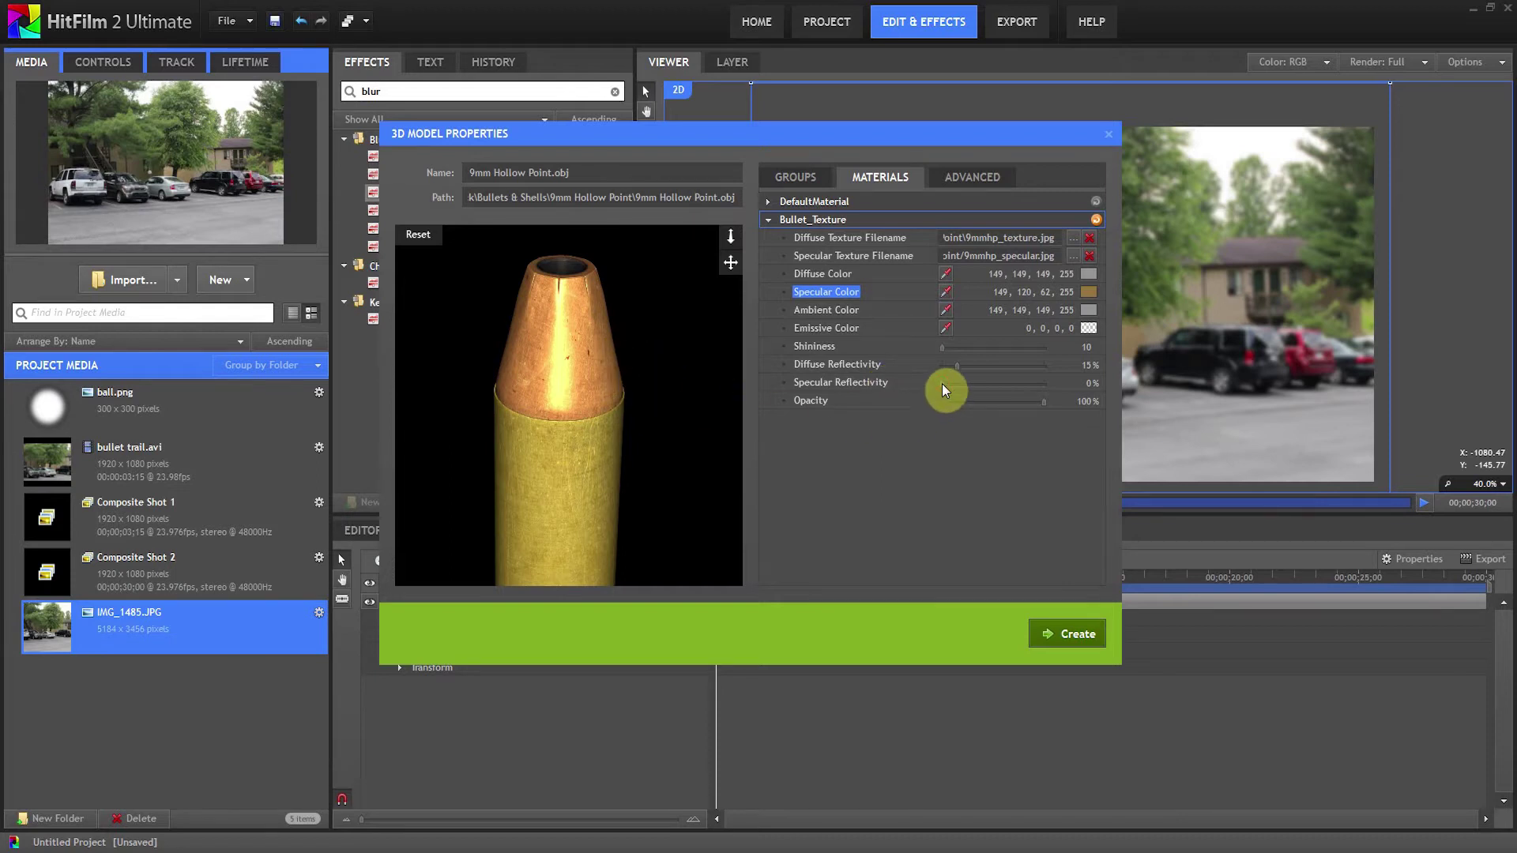
pyautogui.moveTo(947, 386); pyautogui.dragTo(959, 386)
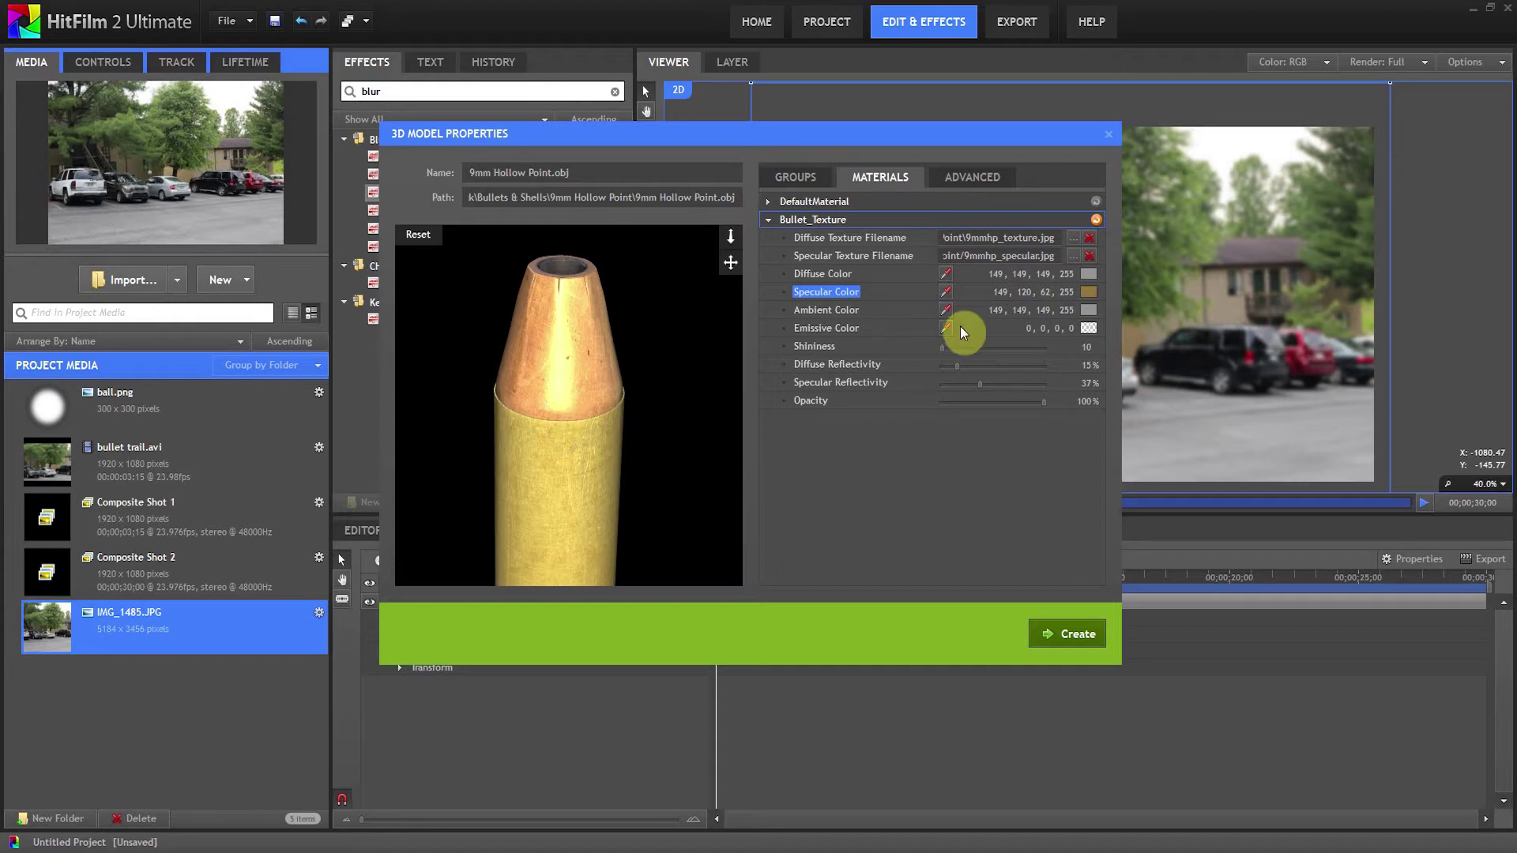
pyautogui.moveTo(981, 385)
pyautogui.mouseDown()
pyautogui.moveTo(1059, 380)
pyautogui.moveTo(979, 385)
pyautogui.mouseUp()
pyautogui.moveTo(534, 364)
pyautogui.mouseDown()
pyautogui.moveTo(556, 283)
pyautogui.moveTo(552, 395)
pyautogui.moveTo(512, 371)
pyautogui.moveTo(526, 340)
pyautogui.mouseUp()
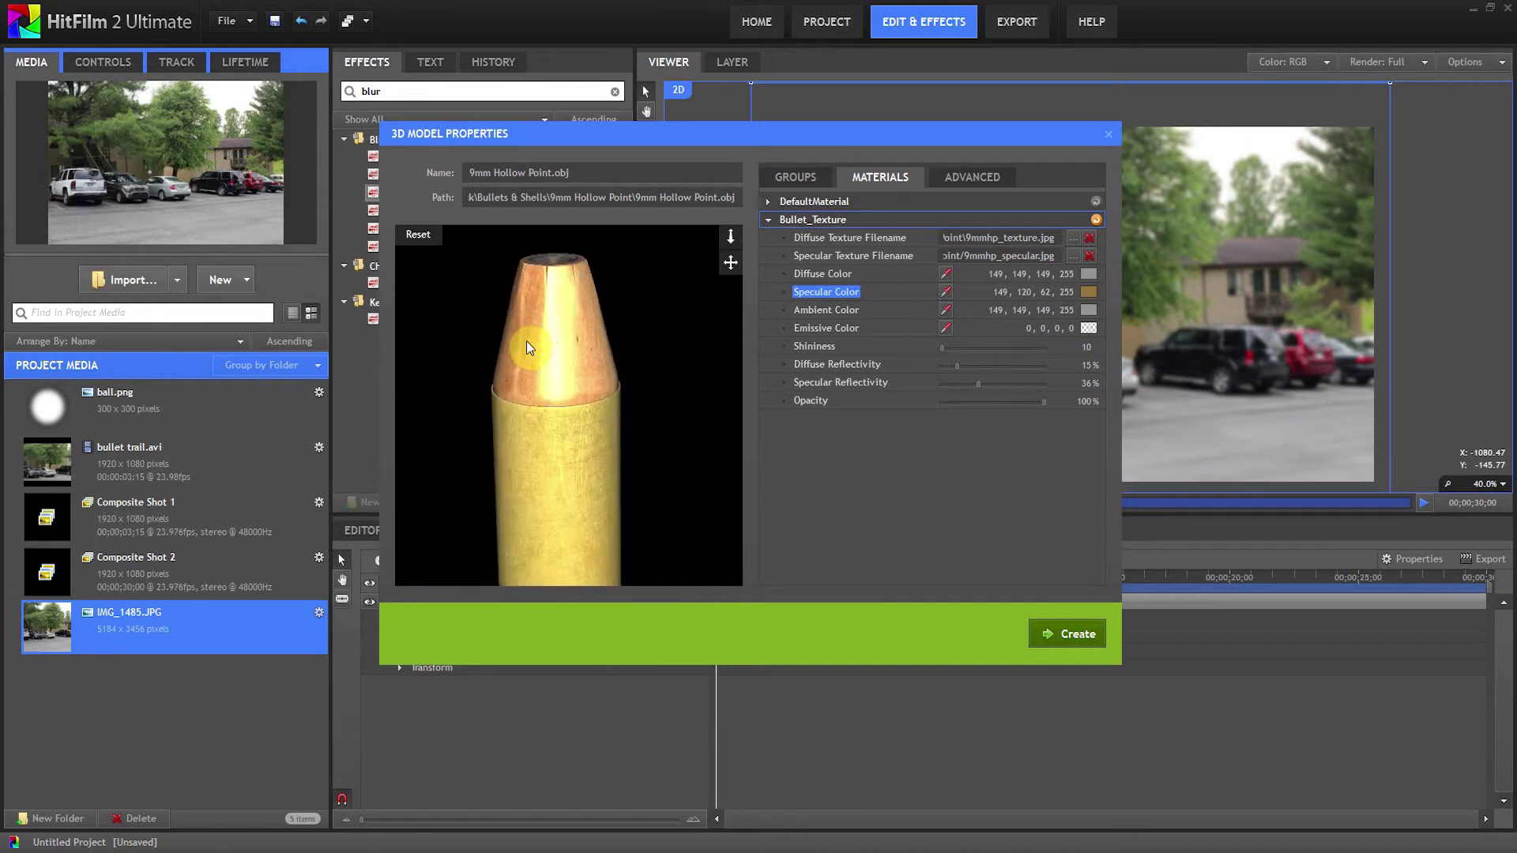
# Finish creating the bullet model and add 9mm Hollow Point.obj to Composite Shot 2 above the image layer
pyautogui.click(1079, 644)
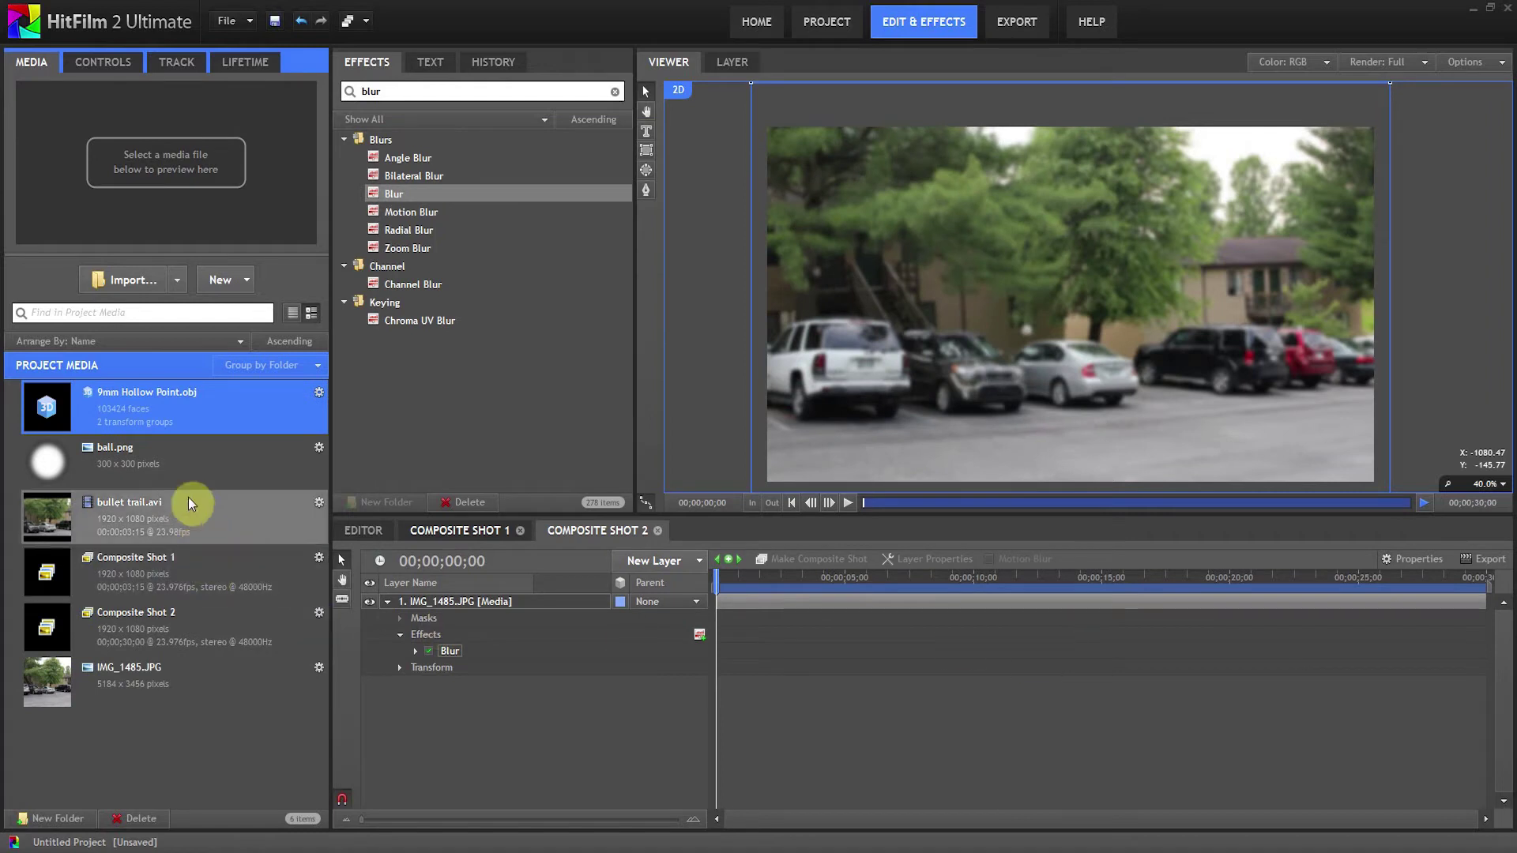
pyautogui.moveTo(145, 397); pyautogui.dragTo(435, 600)
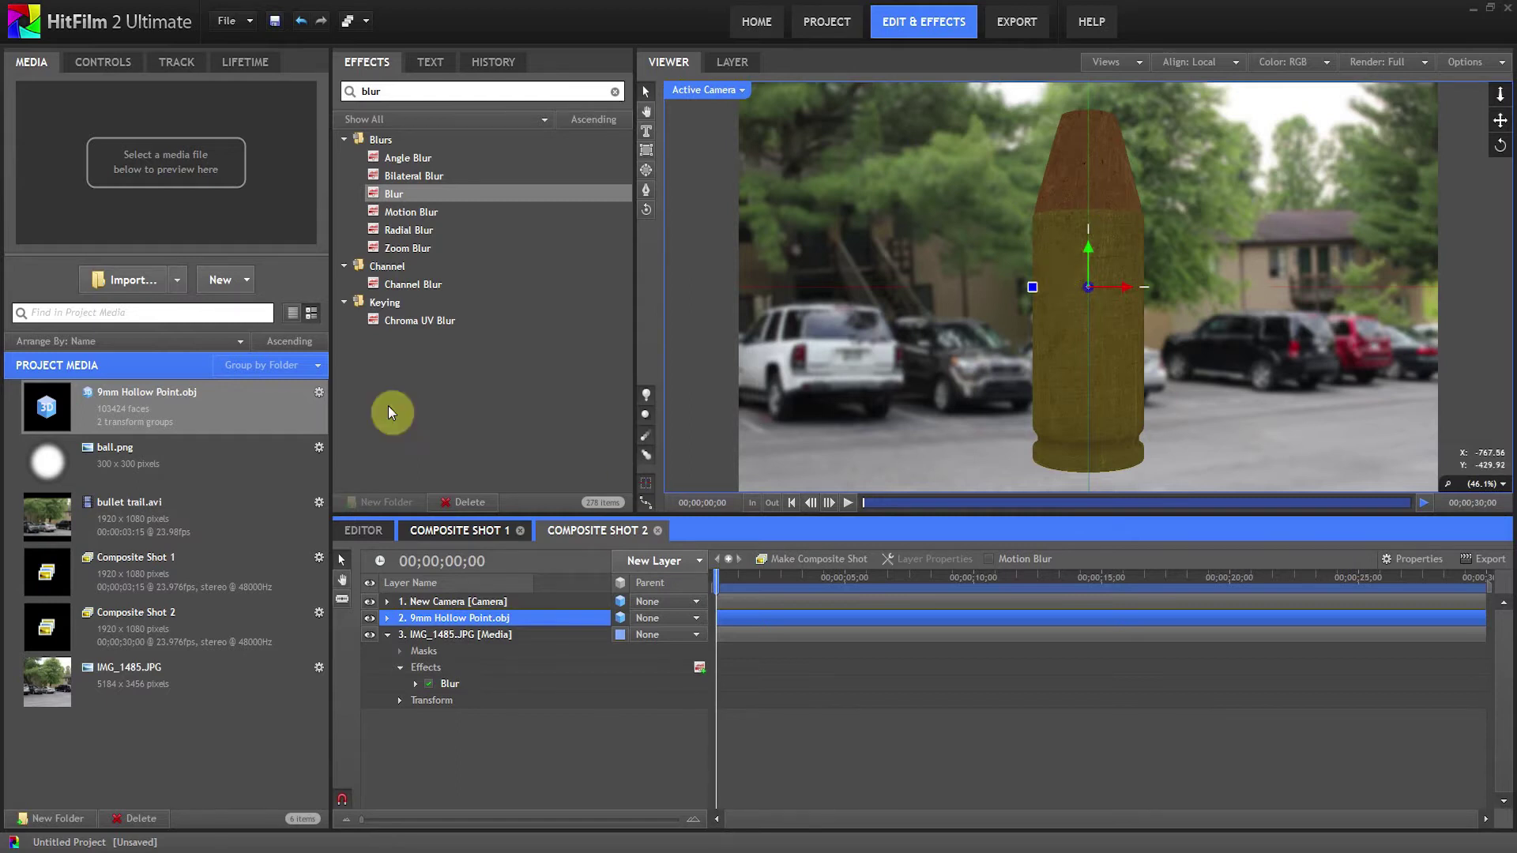
# Hide the bullet's casing by setting the scale of the model's Group1 to 0%
pyautogui.click(100, 62)
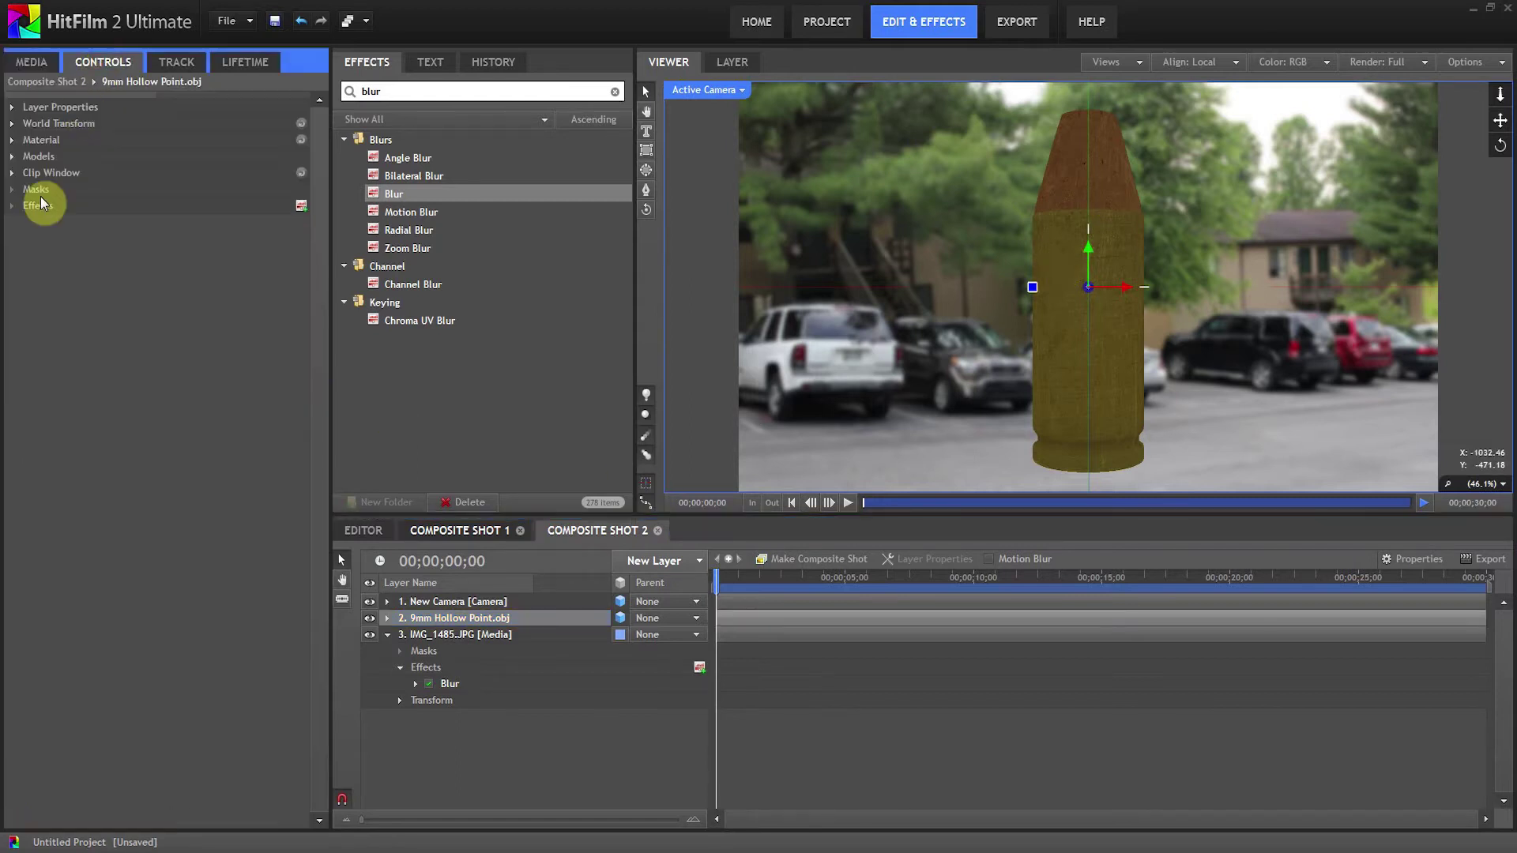
pyautogui.click(18, 158)
pyautogui.click(27, 172)
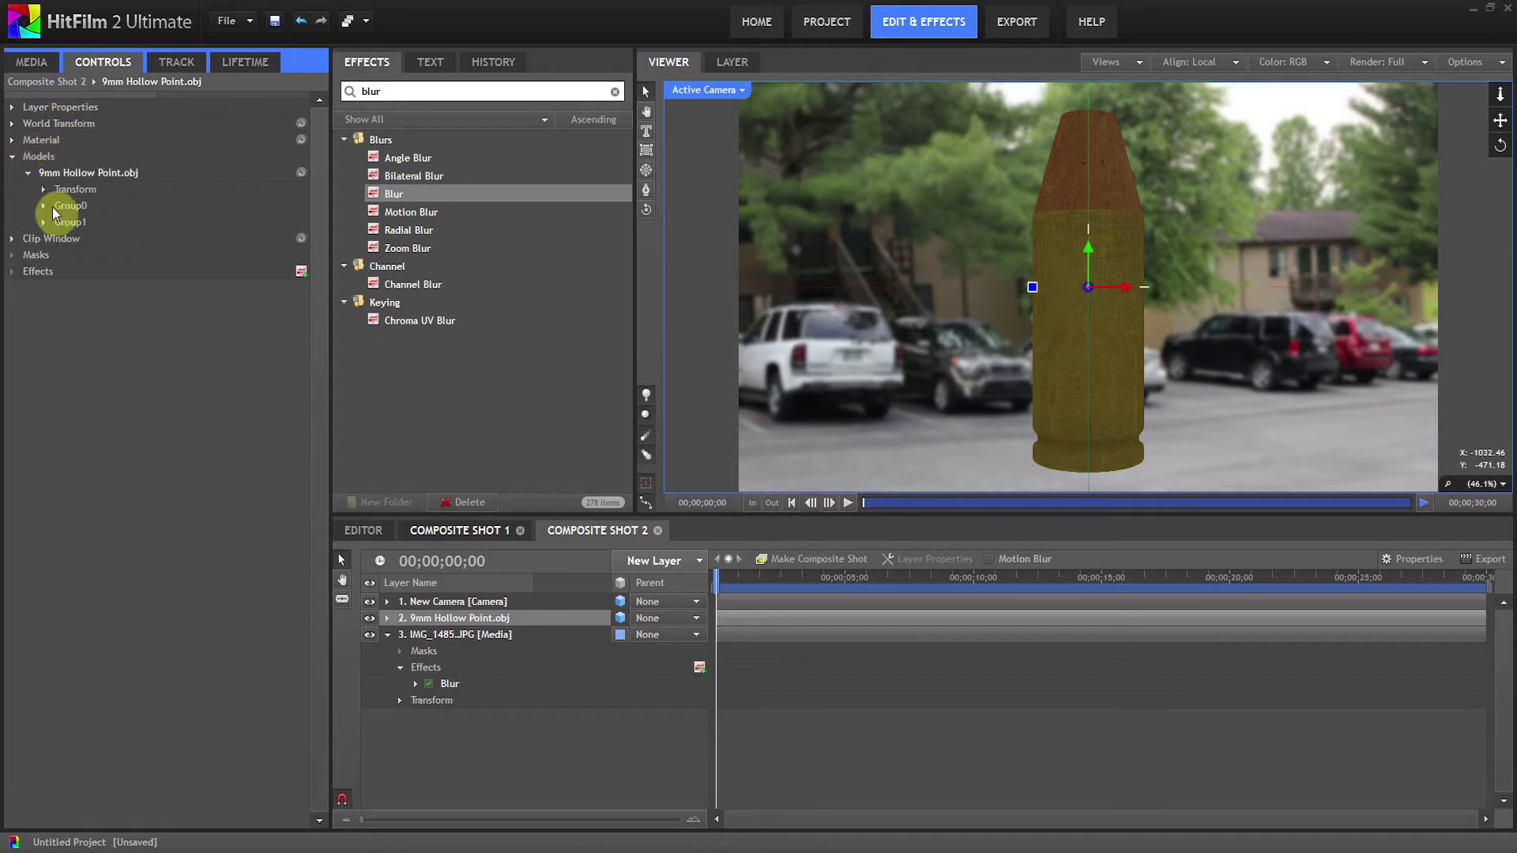
pyautogui.click(76, 220)
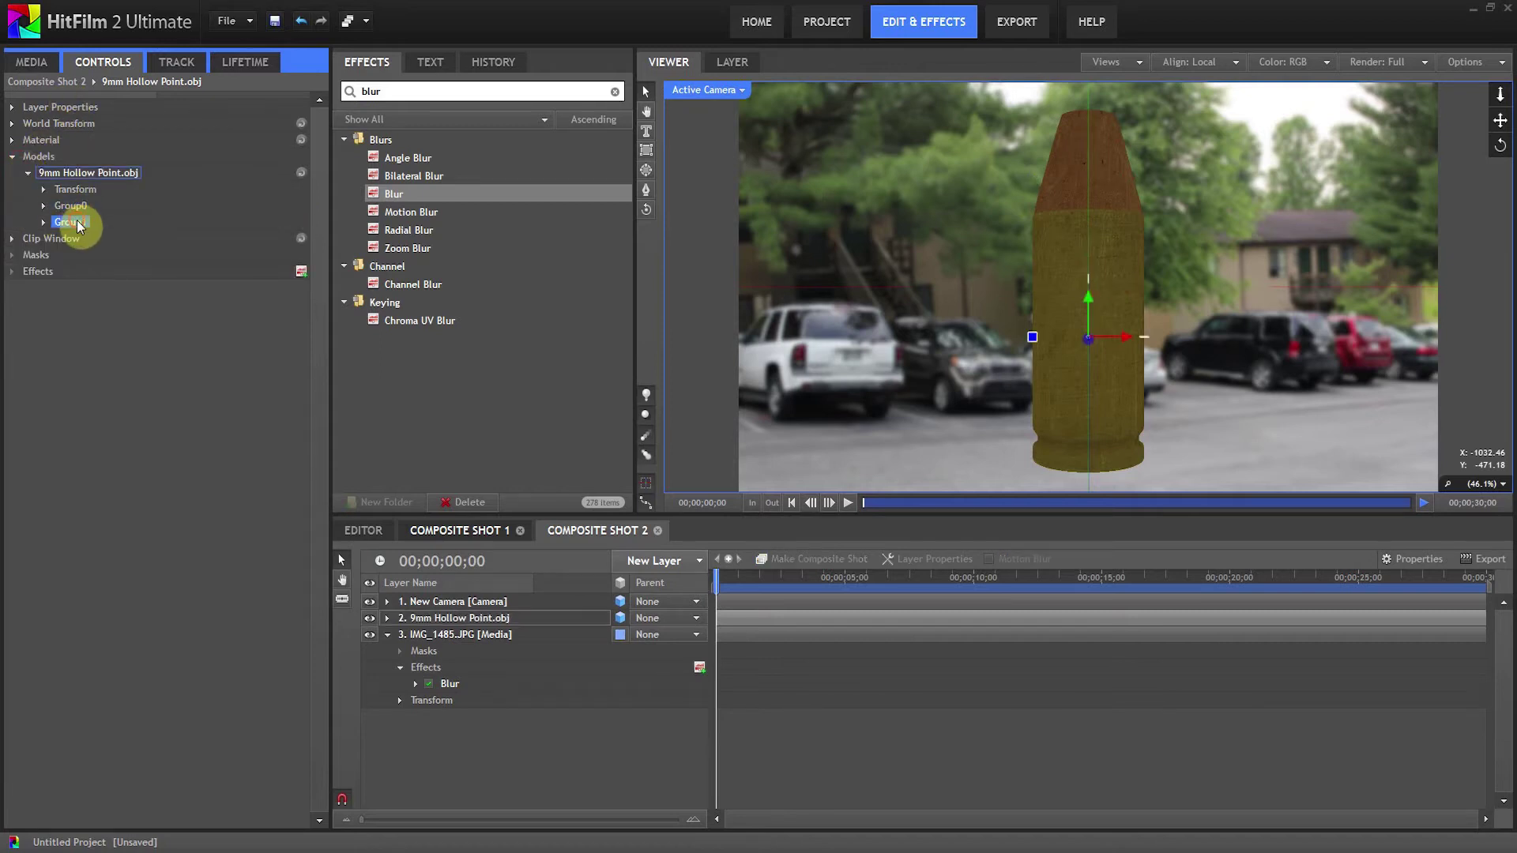
pyautogui.click(43, 222)
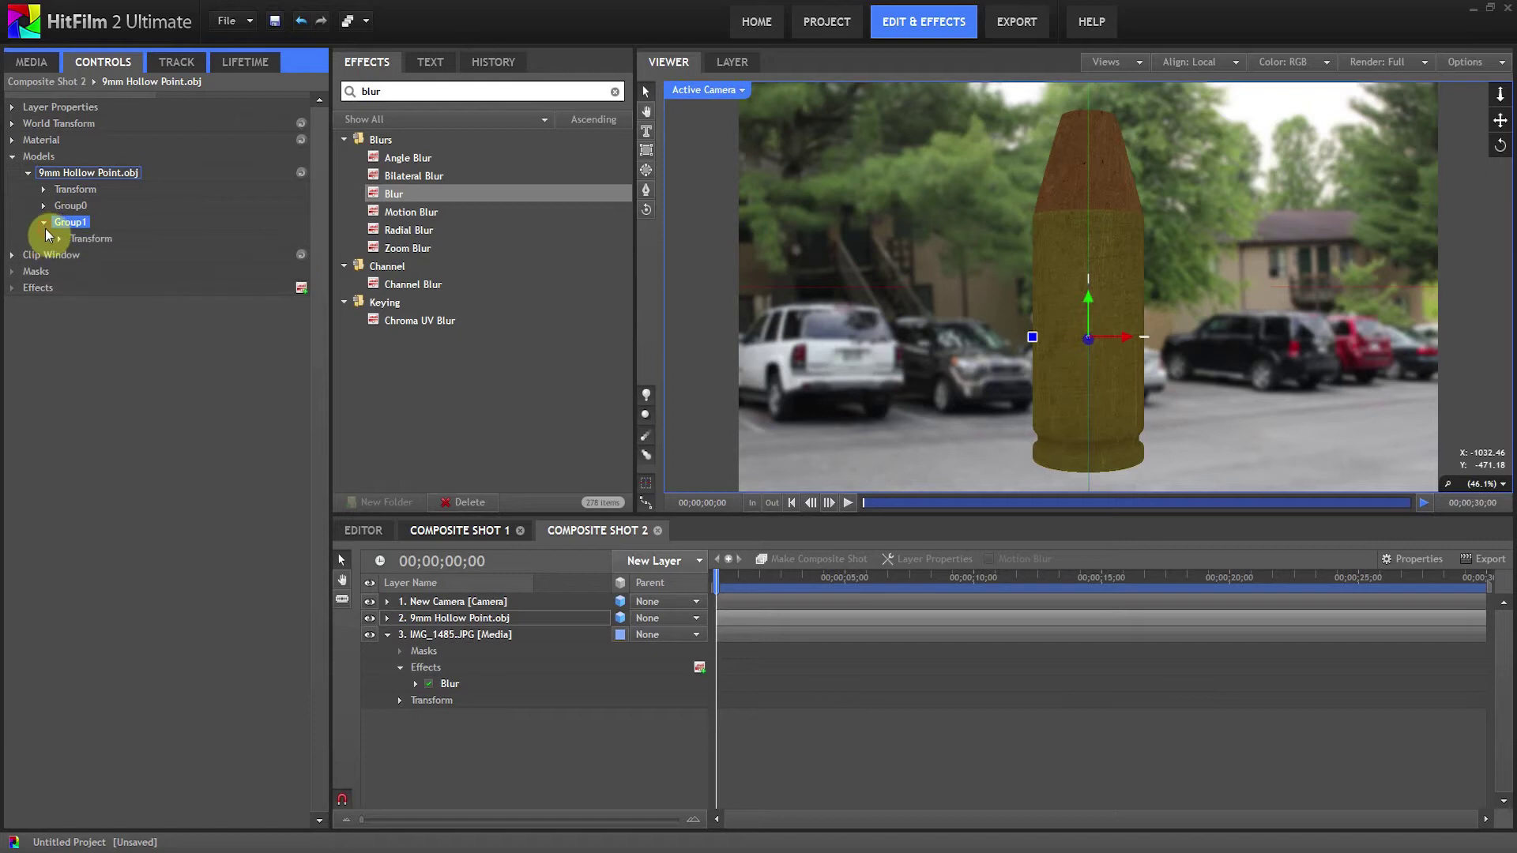
pyautogui.click(58, 239)
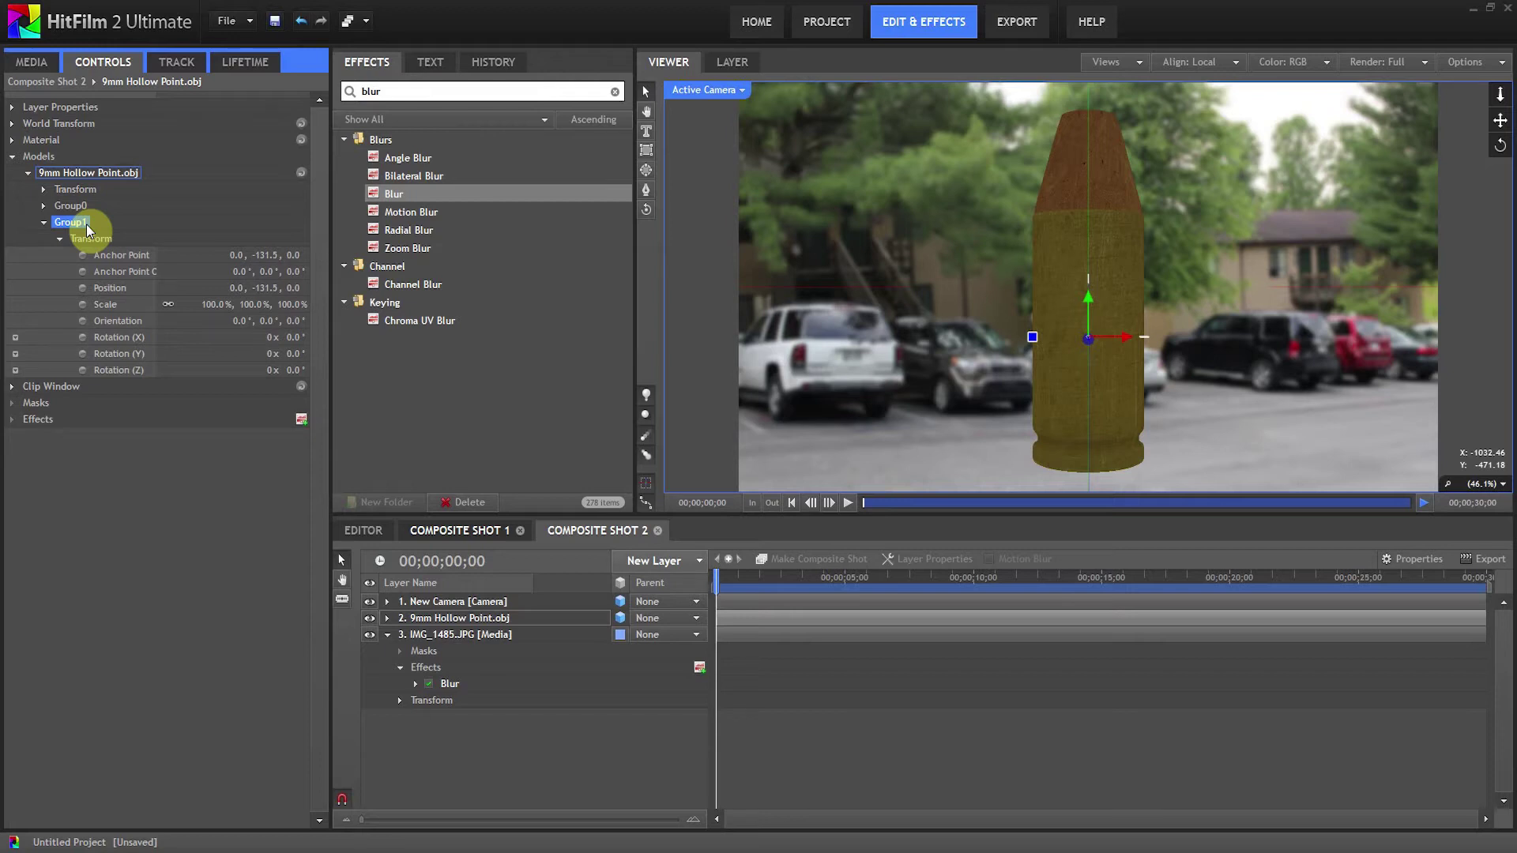
pyautogui.click(217, 304)
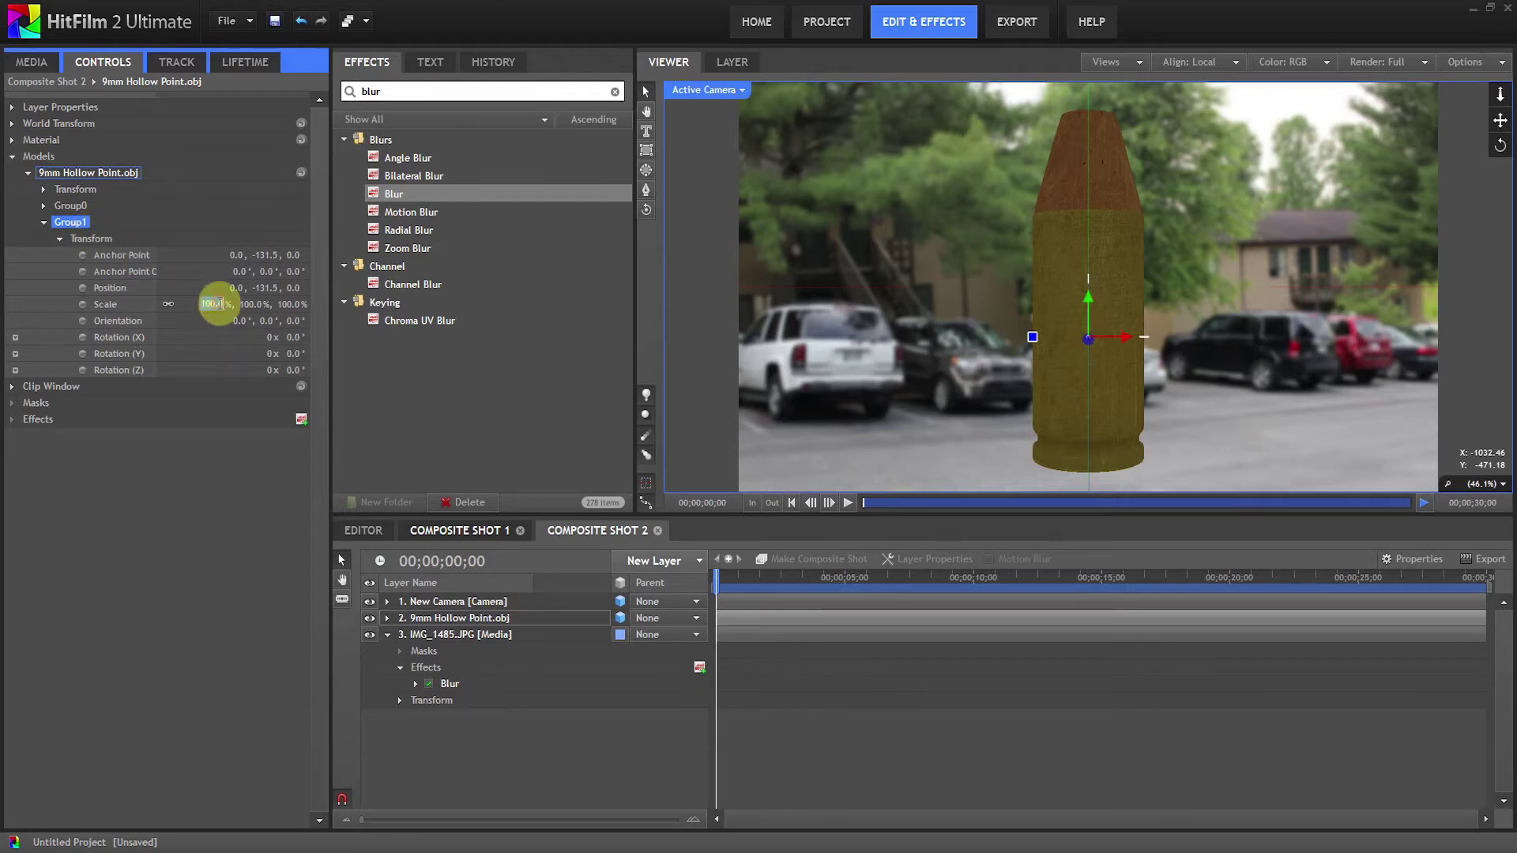
pyautogui.write('0')
pyautogui.press('Return')
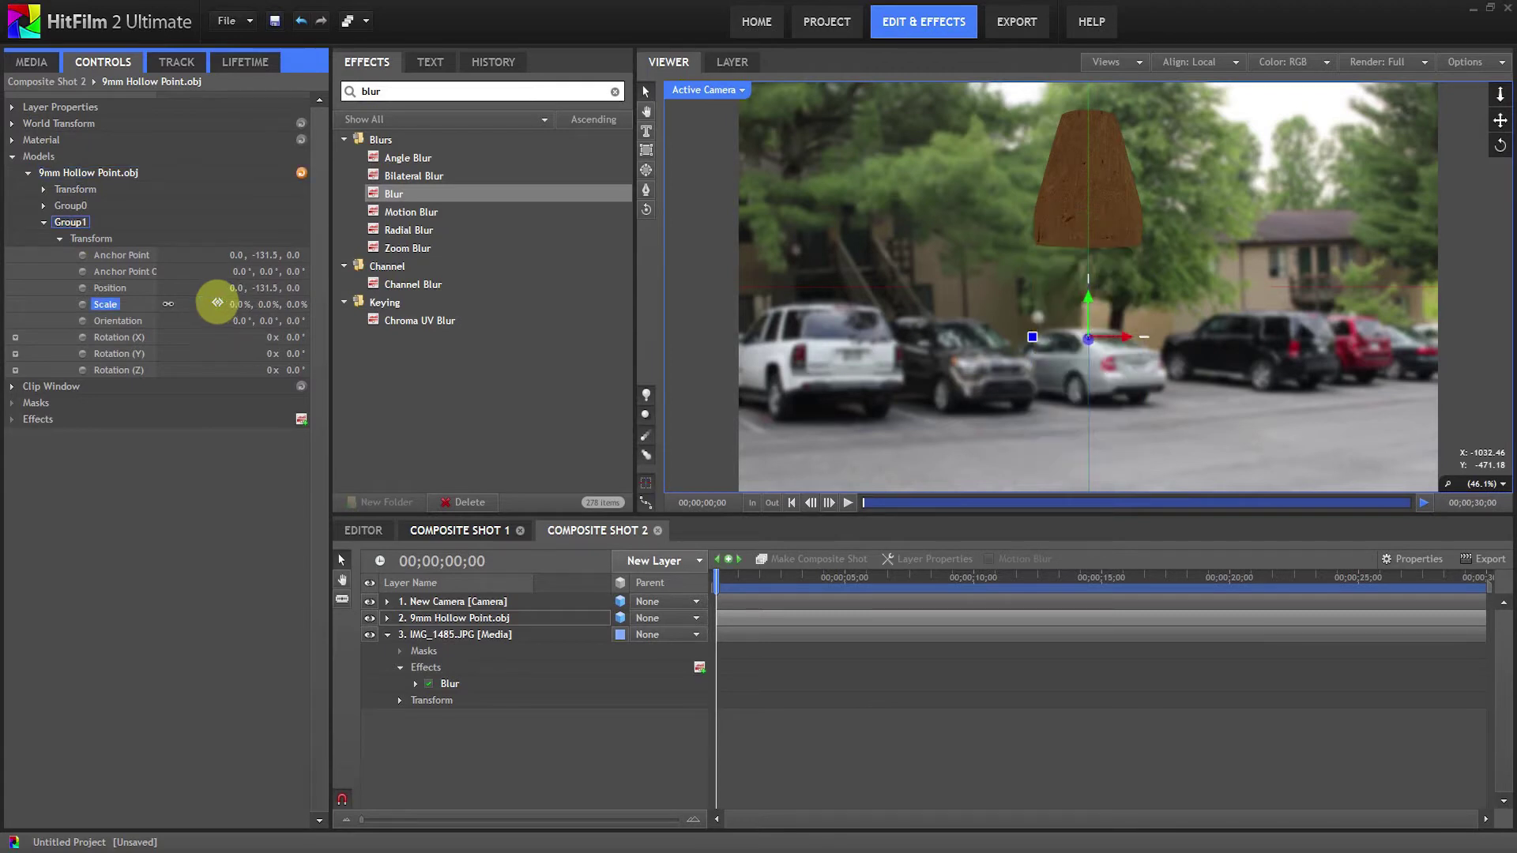
pyautogui.click(78, 224)
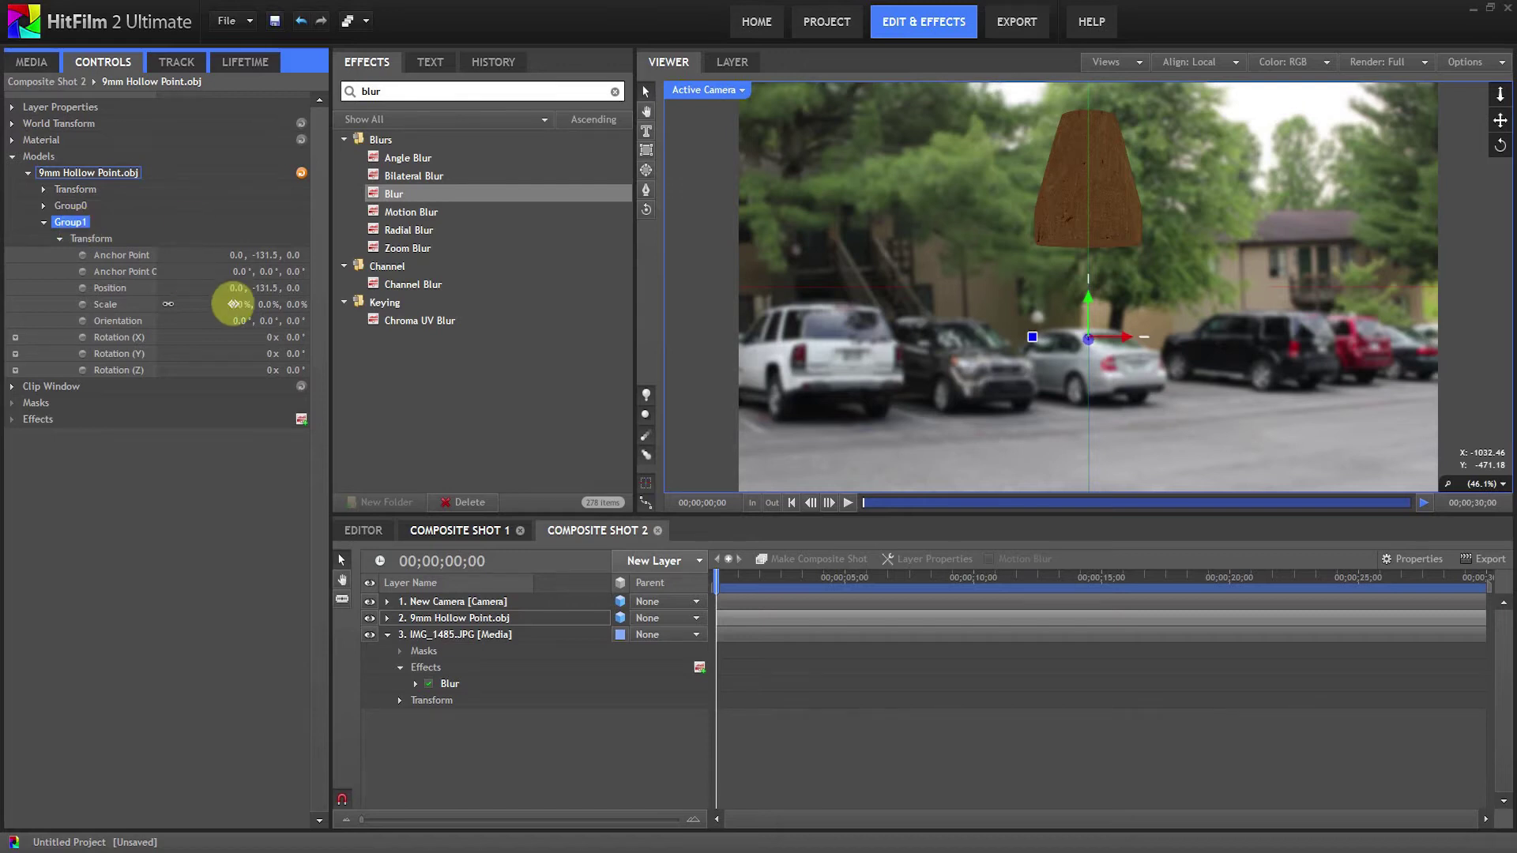
pyautogui.click(44, 222)
# Lay the bullet on its side by setting the 9mm Hollow Point.obj layer's Z rotation to -90°
pyautogui.click(12, 124)
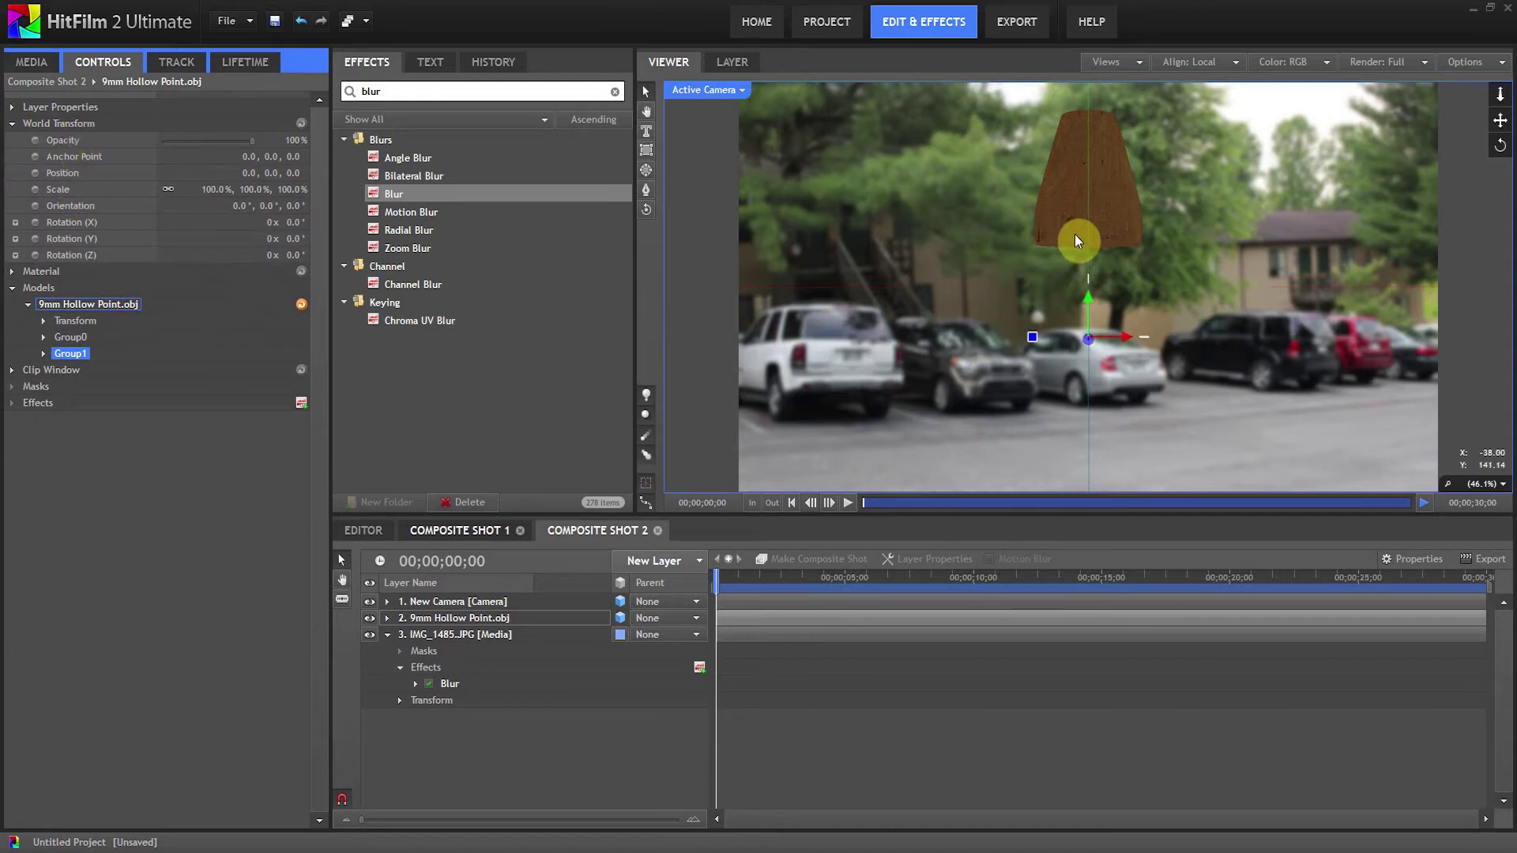
pyautogui.click(299, 255)
pyautogui.moveTo(301, 255); pyautogui.dragTo(242, 281)
pyautogui.click(286, 255)
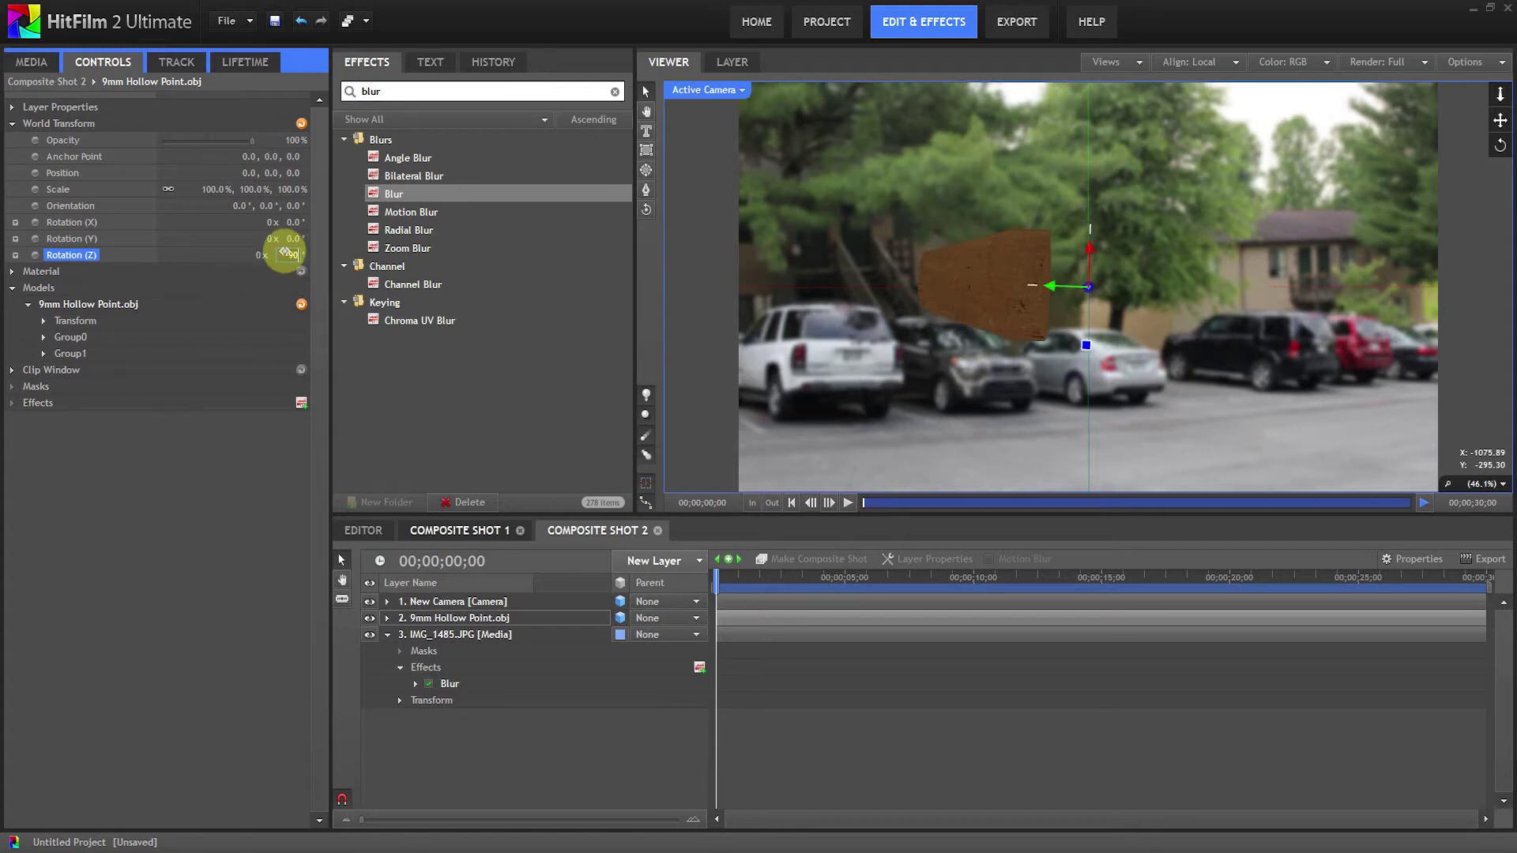
pyautogui.write('-90')
pyautogui.press('Return')
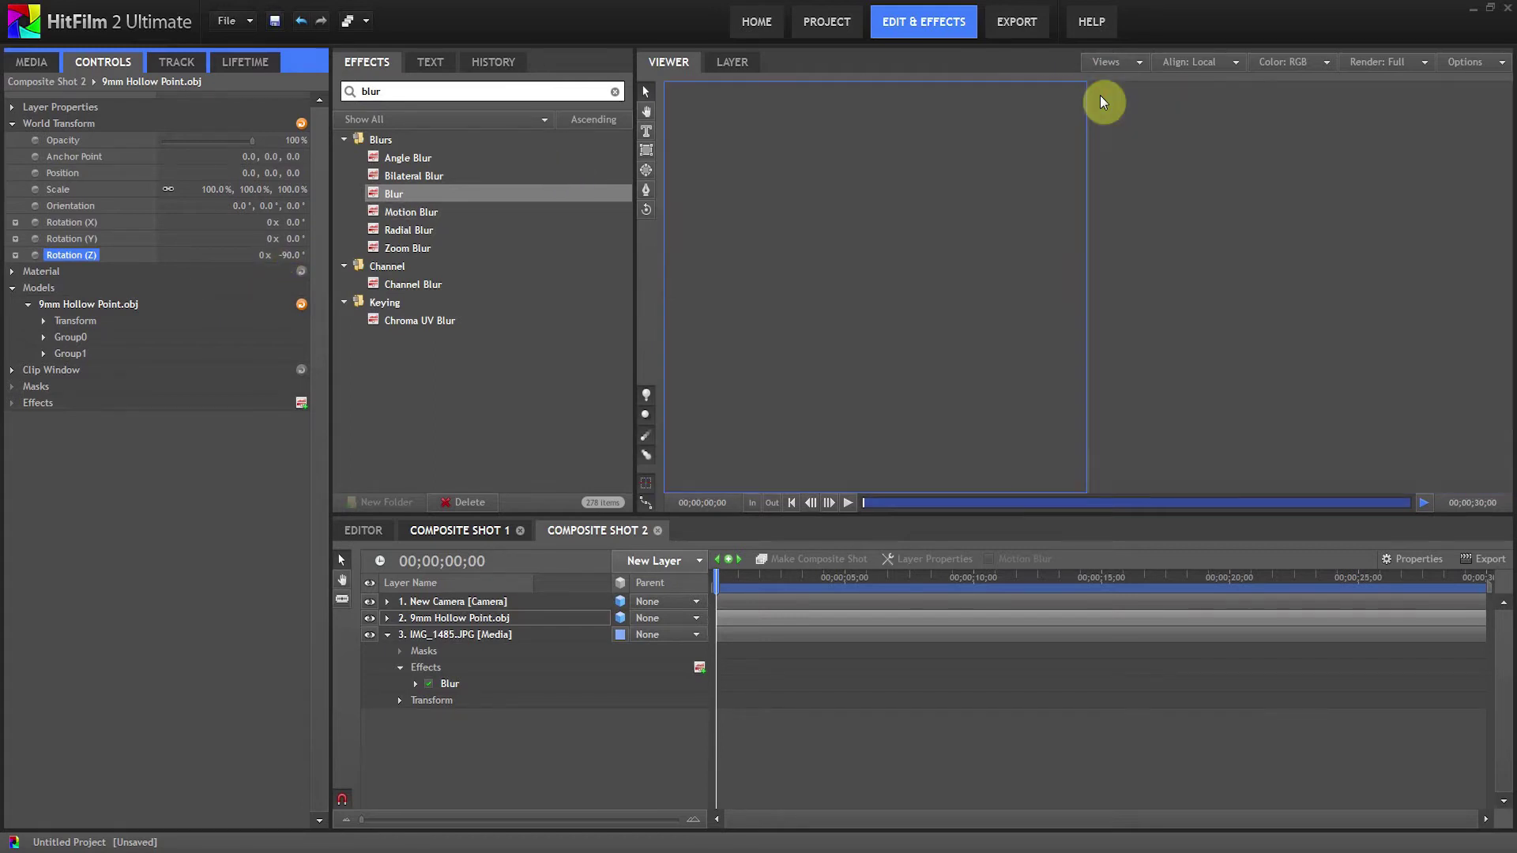
# Show the camera and Top views together and angle the bullet towards the camera with a Y rotation of -34°
pyautogui.scroll(-5, 1189, 332)
pyautogui.scroll(3, 1189, 332)
pyautogui.moveTo(1243, 286); pyautogui.dragTo(1168, 316)
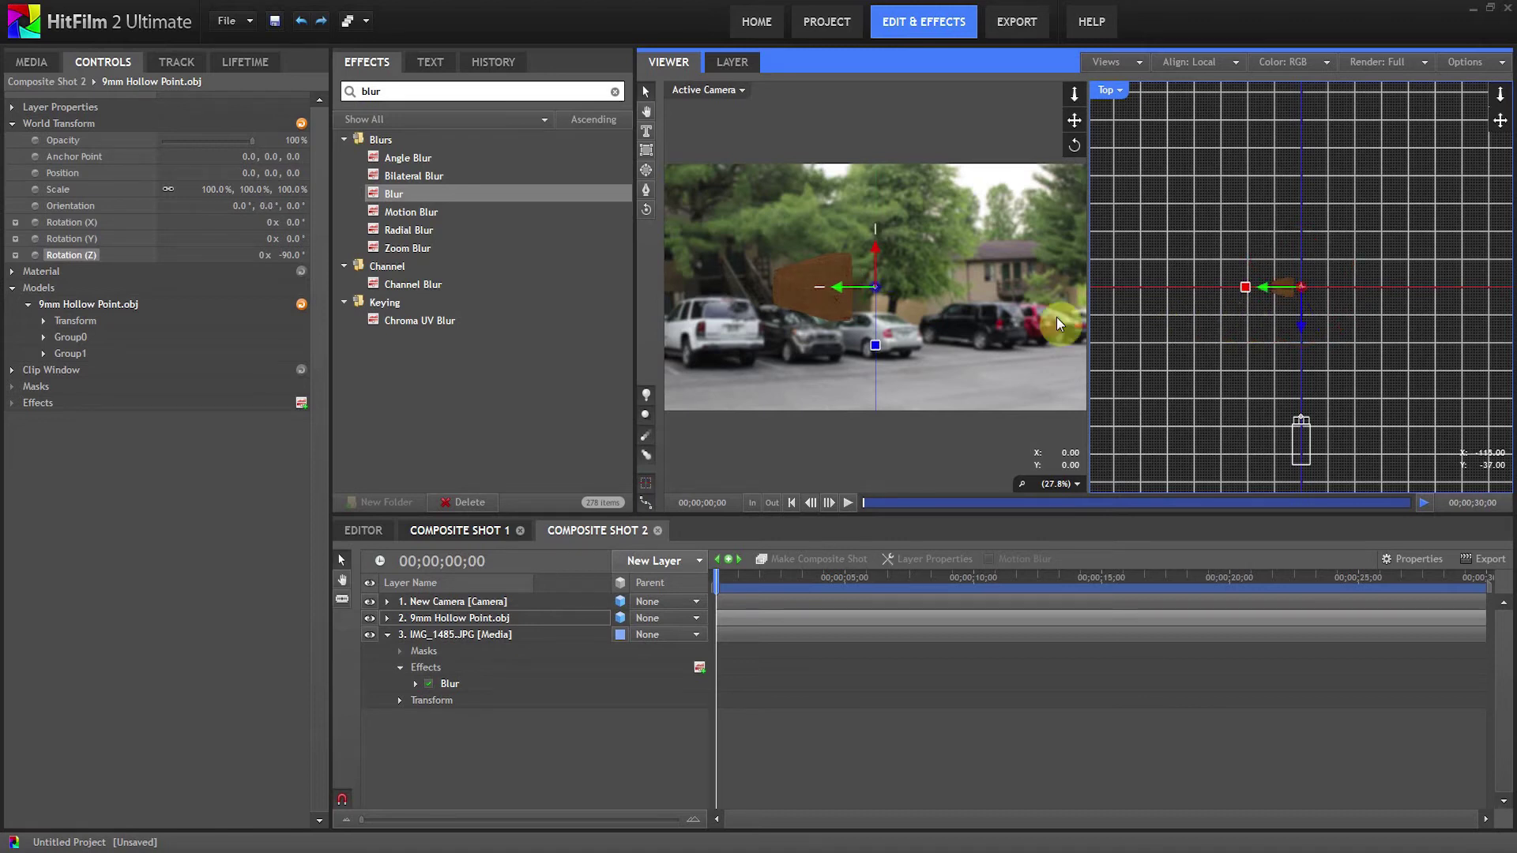
pyautogui.moveTo(288, 235)
pyautogui.mouseDown()
pyautogui.moveTo(319, 253)
pyautogui.moveTo(282, 256)
pyautogui.mouseUp()
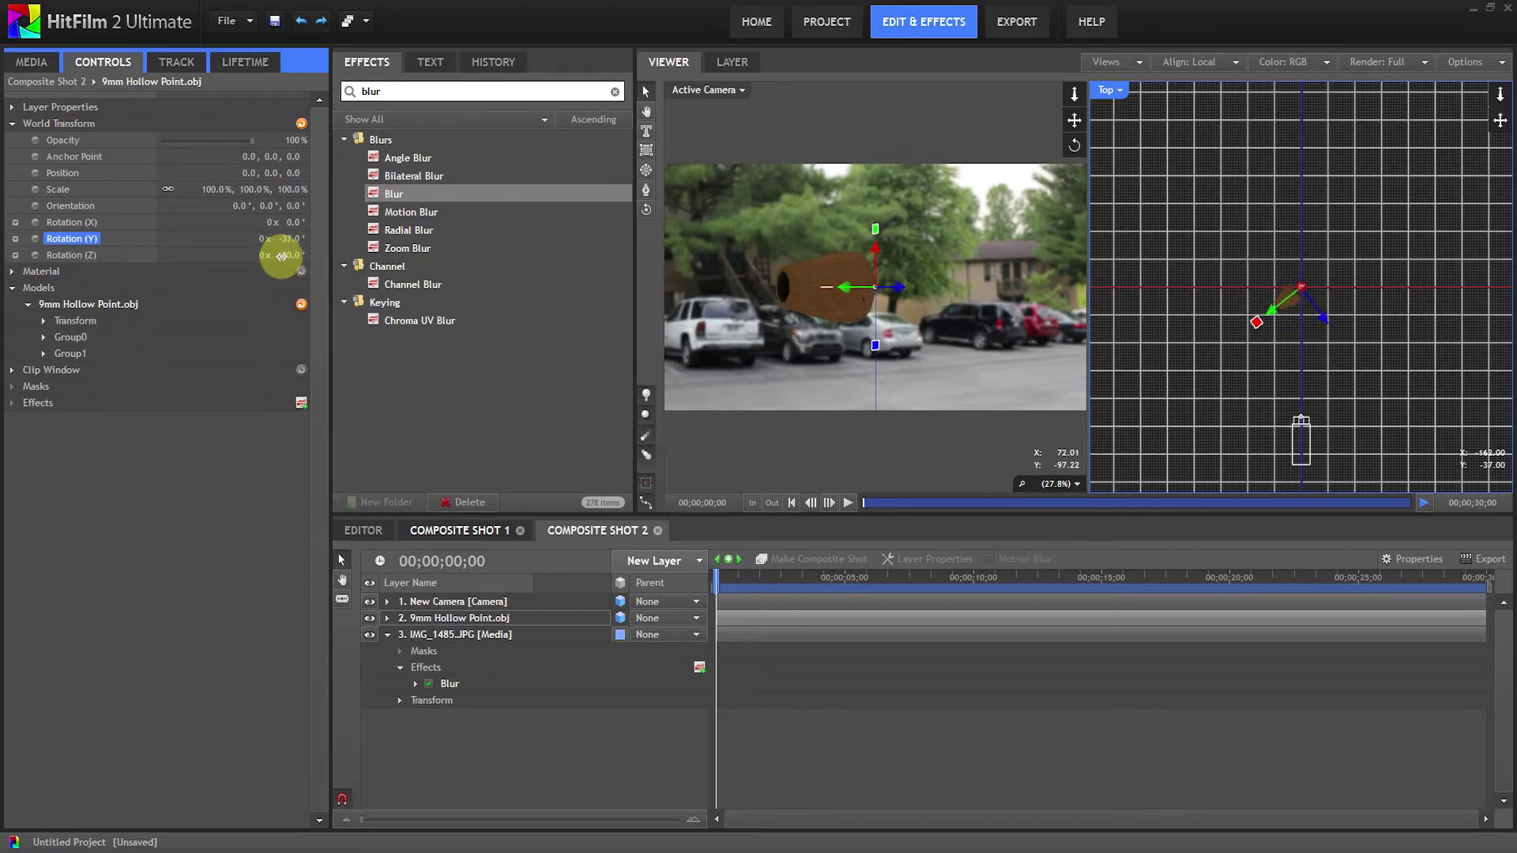
pyautogui.moveTo(282, 256); pyautogui.dragTo(283, 256)
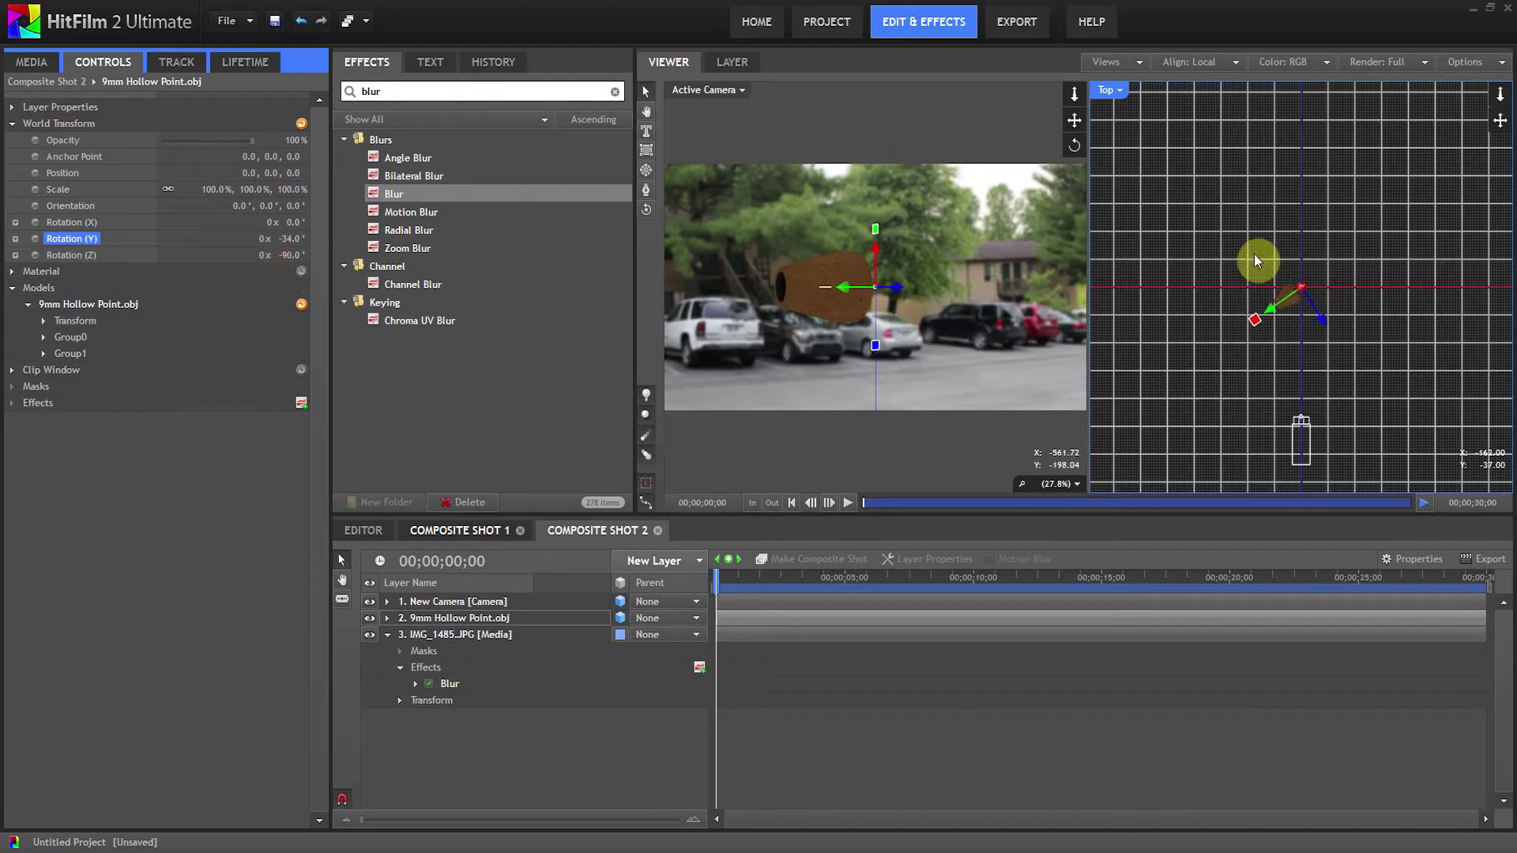
# Move the bullet off-screen to about 3789.5, 0, -4882.4 and start keyframing its position at the first frame
pyautogui.moveTo(1326, 330); pyautogui.dragTo(1304, 163)
pyautogui.scroll(-3, 1212, 321)
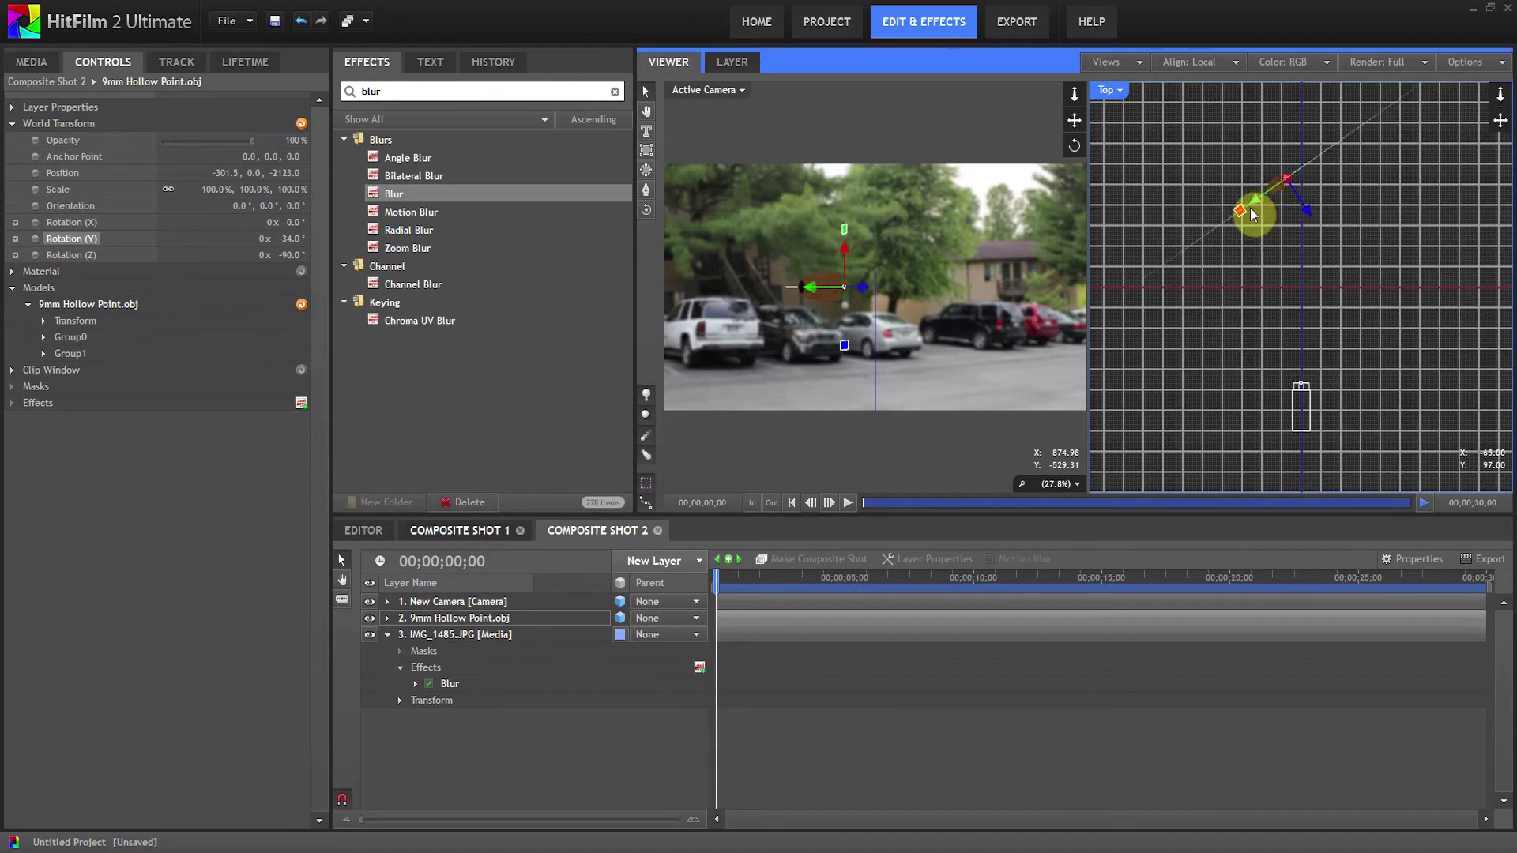
pyautogui.moveTo(1248, 207); pyautogui.dragTo(1489, 103)
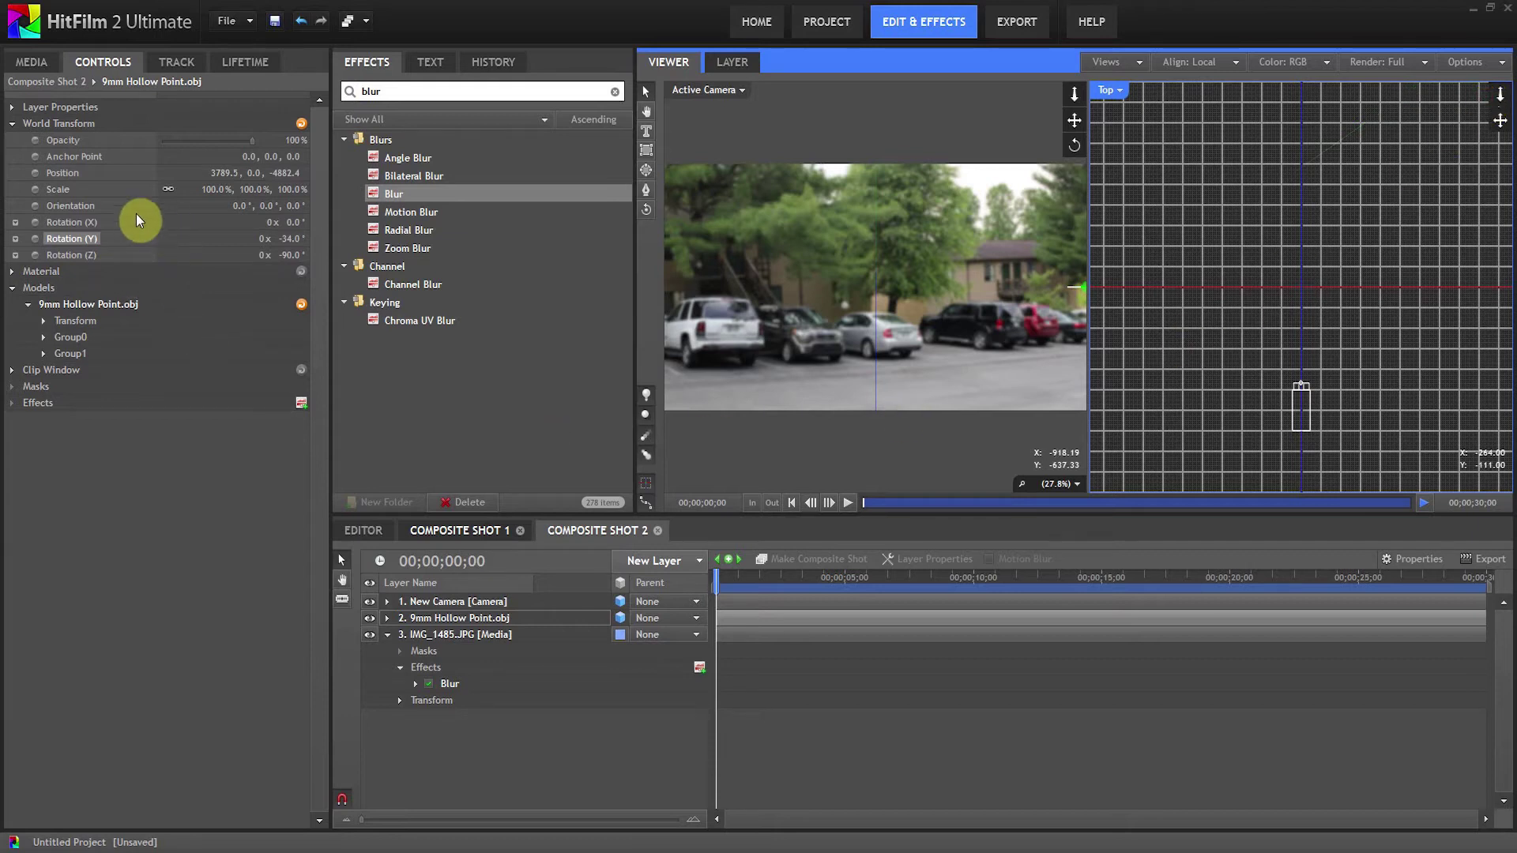
pyautogui.click(36, 173)
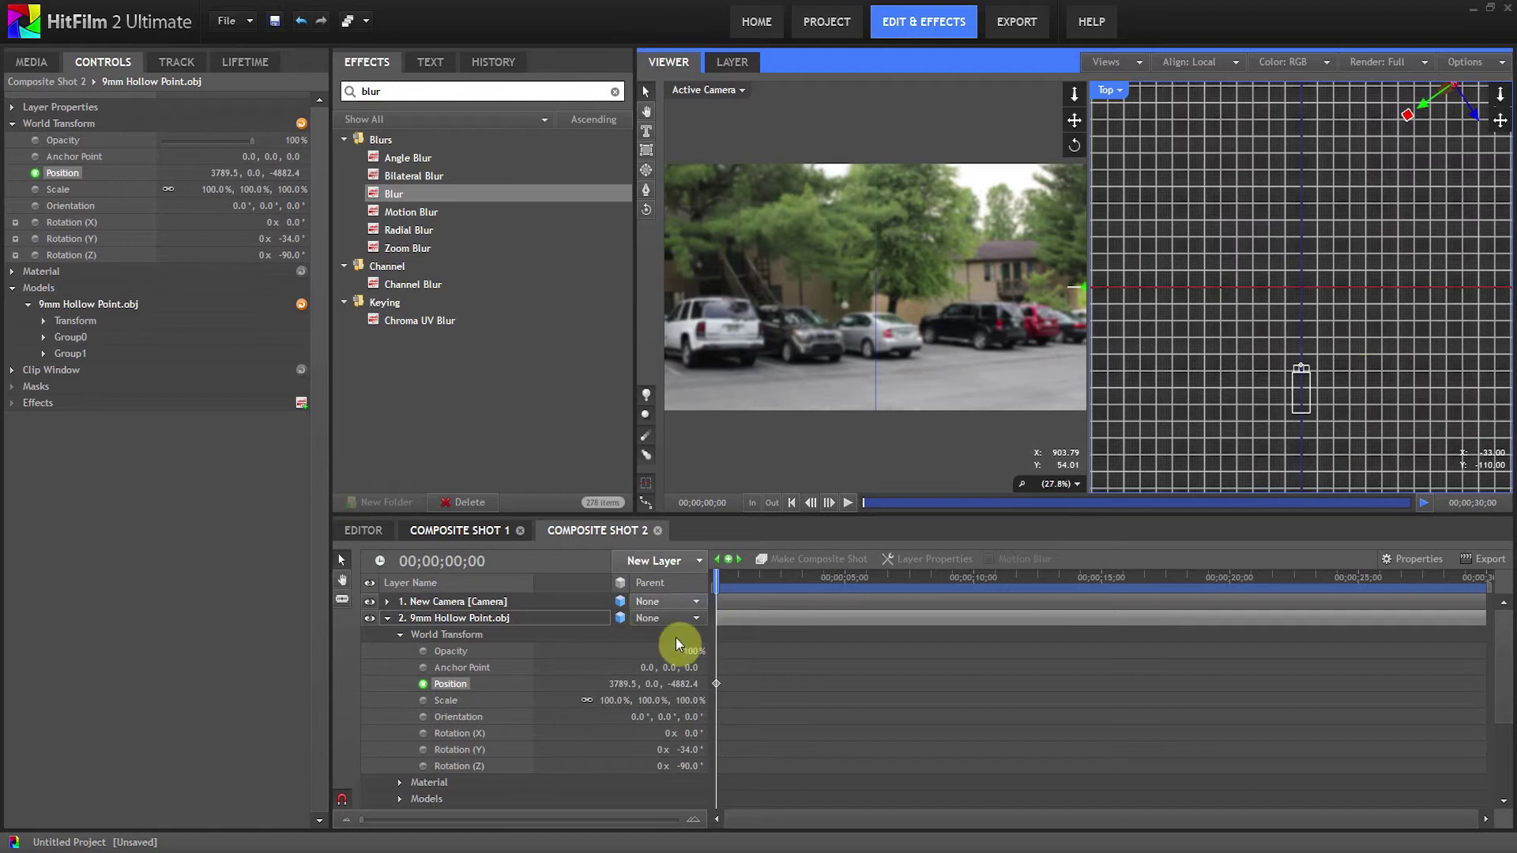
# At 00;00;03;01, move the bullet along its axis to about -1748.7, 0, -1146.9 as a second position keyframe
pyautogui.moveTo(424, 824); pyautogui.dragTo(434, 823)
pyautogui.click(721, 568)
pyautogui.moveTo(791, 568); pyautogui.dragTo(1073, 583)
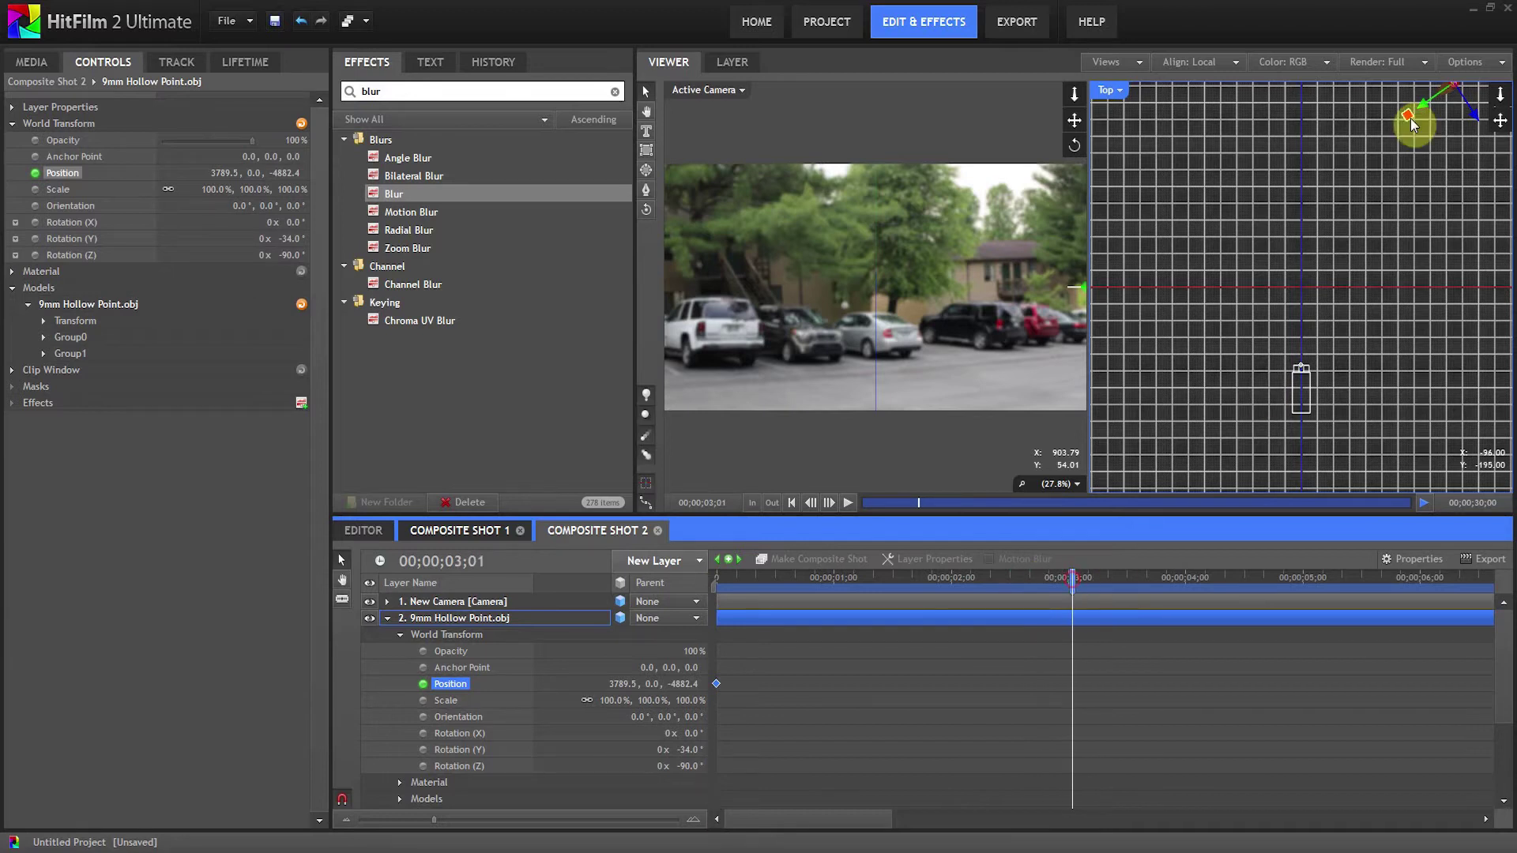
pyautogui.moveTo(1408, 113); pyautogui.dragTo(1209, 264)
# Return the viewer to a single view and check the bullet's flight at 00;00;02;11
pyautogui.click(1114, 62)
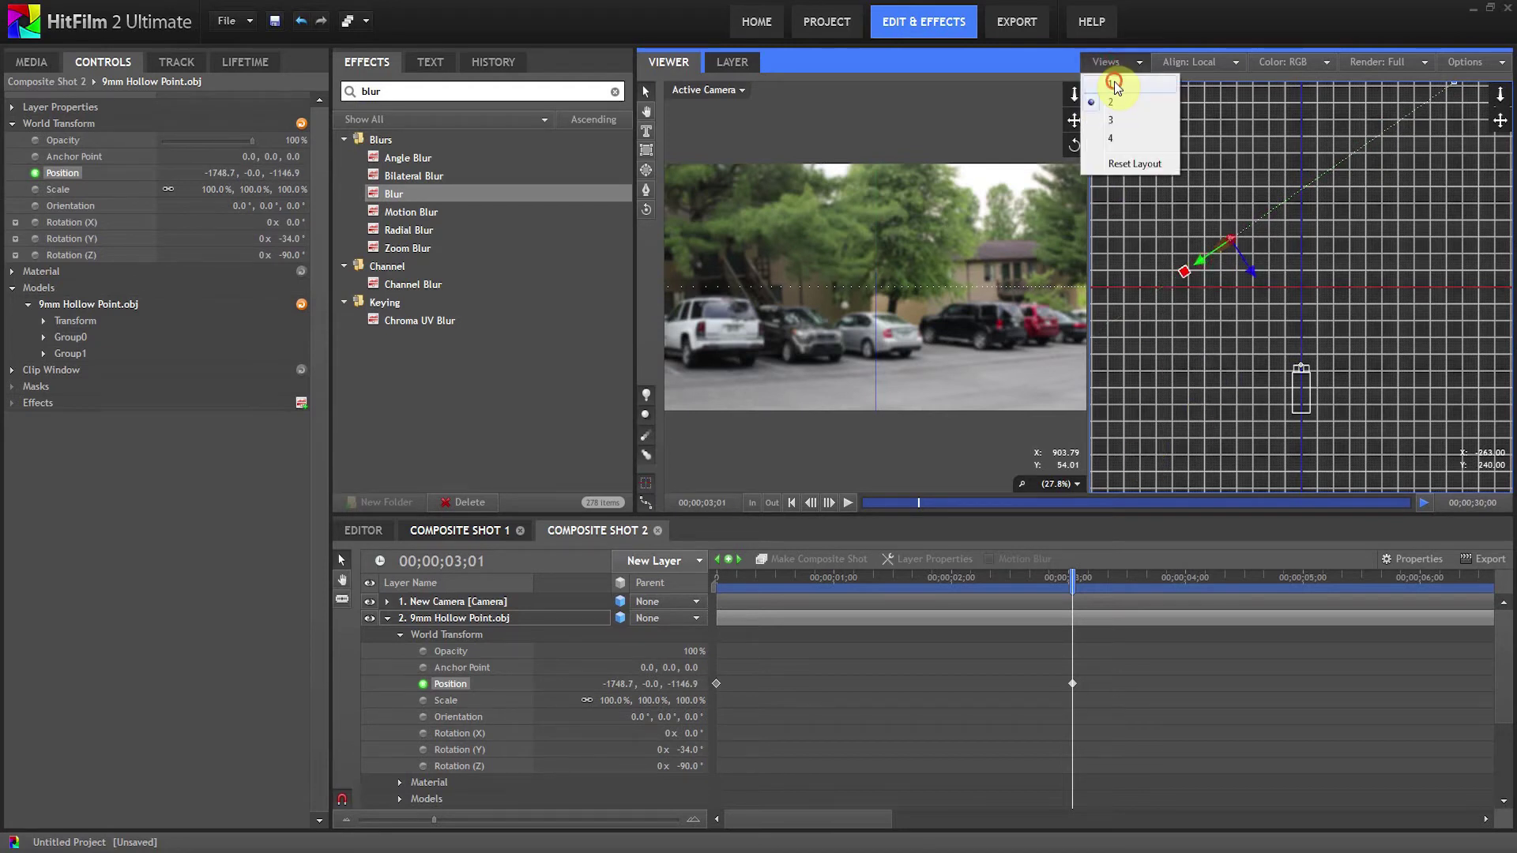
pyautogui.click(1117, 87)
pyautogui.click(1029, 584)
pyautogui.moveTo(1002, 595)
pyautogui.mouseDown()
pyautogui.moveTo(648, 602)
pyautogui.moveTo(1042, 584)
pyautogui.moveTo(1006, 583)
pyautogui.mouseUp()
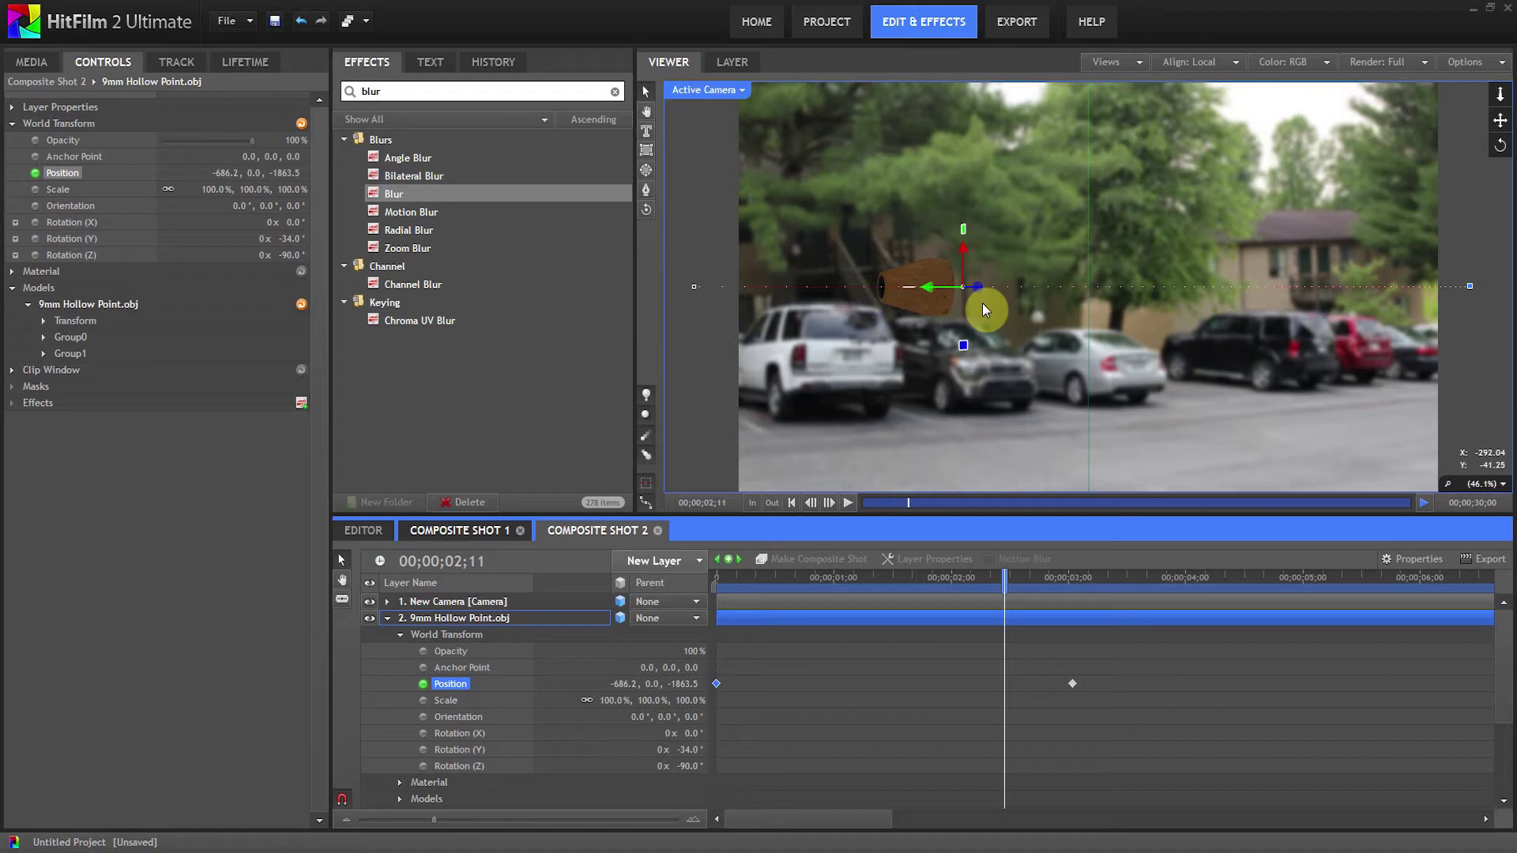
# Set the bullet material's environment map to Use Composite Shot and inspect the reflections up close
pyautogui.click(13, 271)
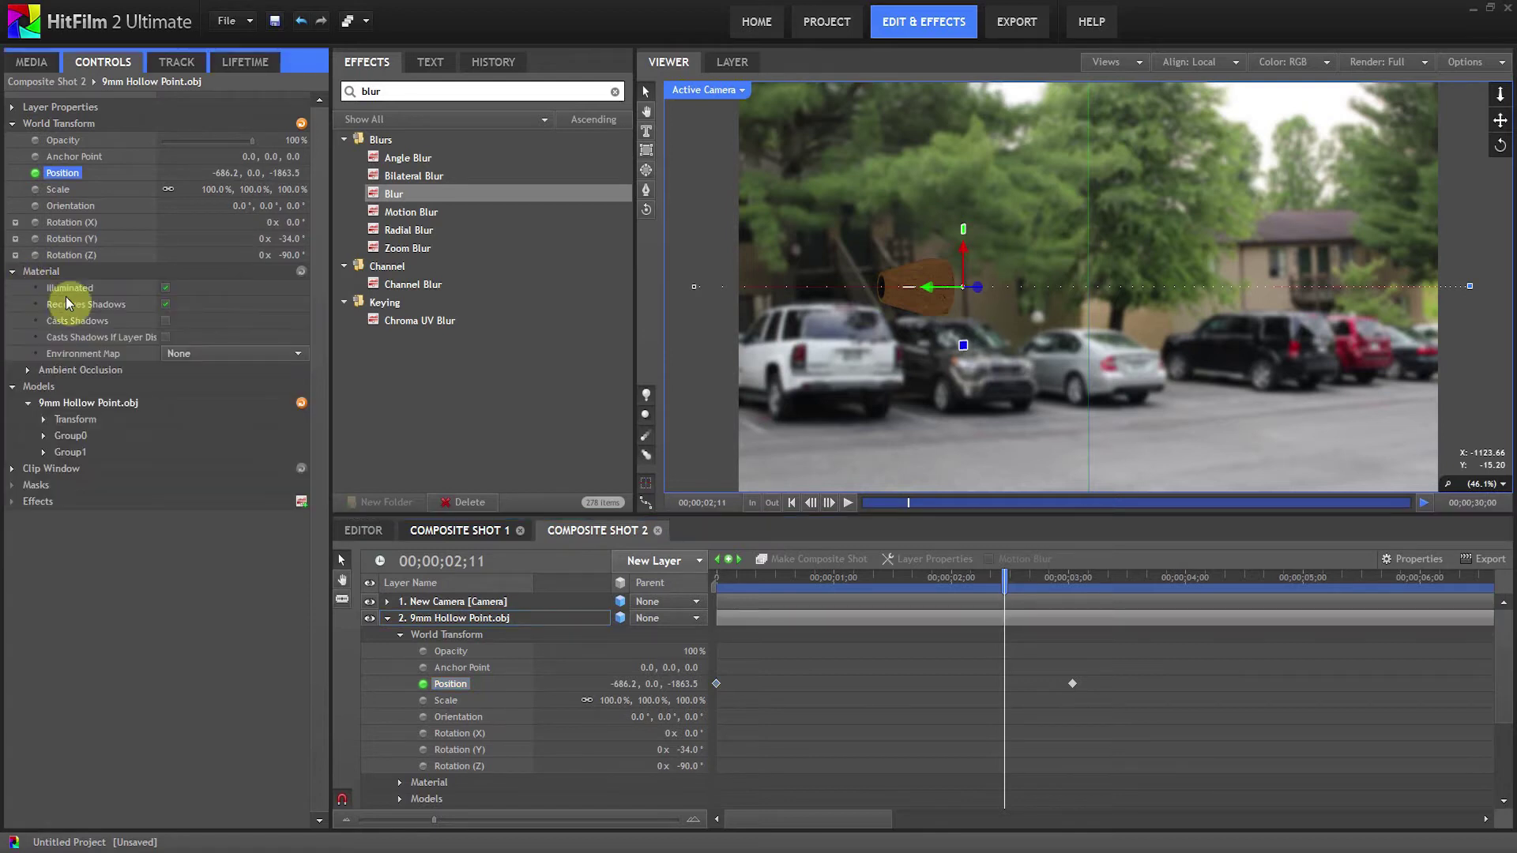
pyautogui.click(195, 360)
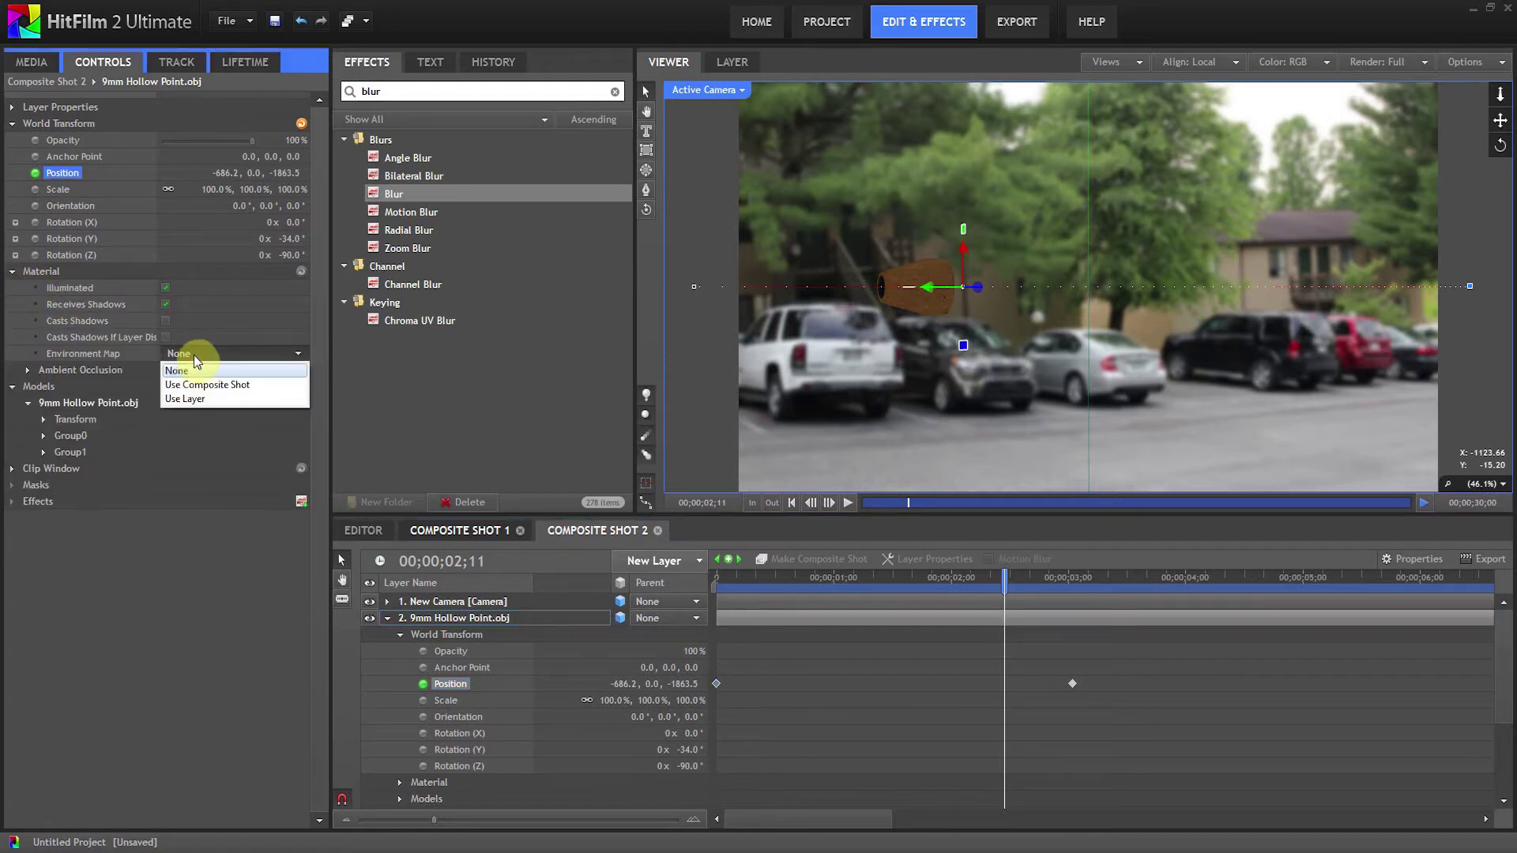
pyautogui.click(205, 384)
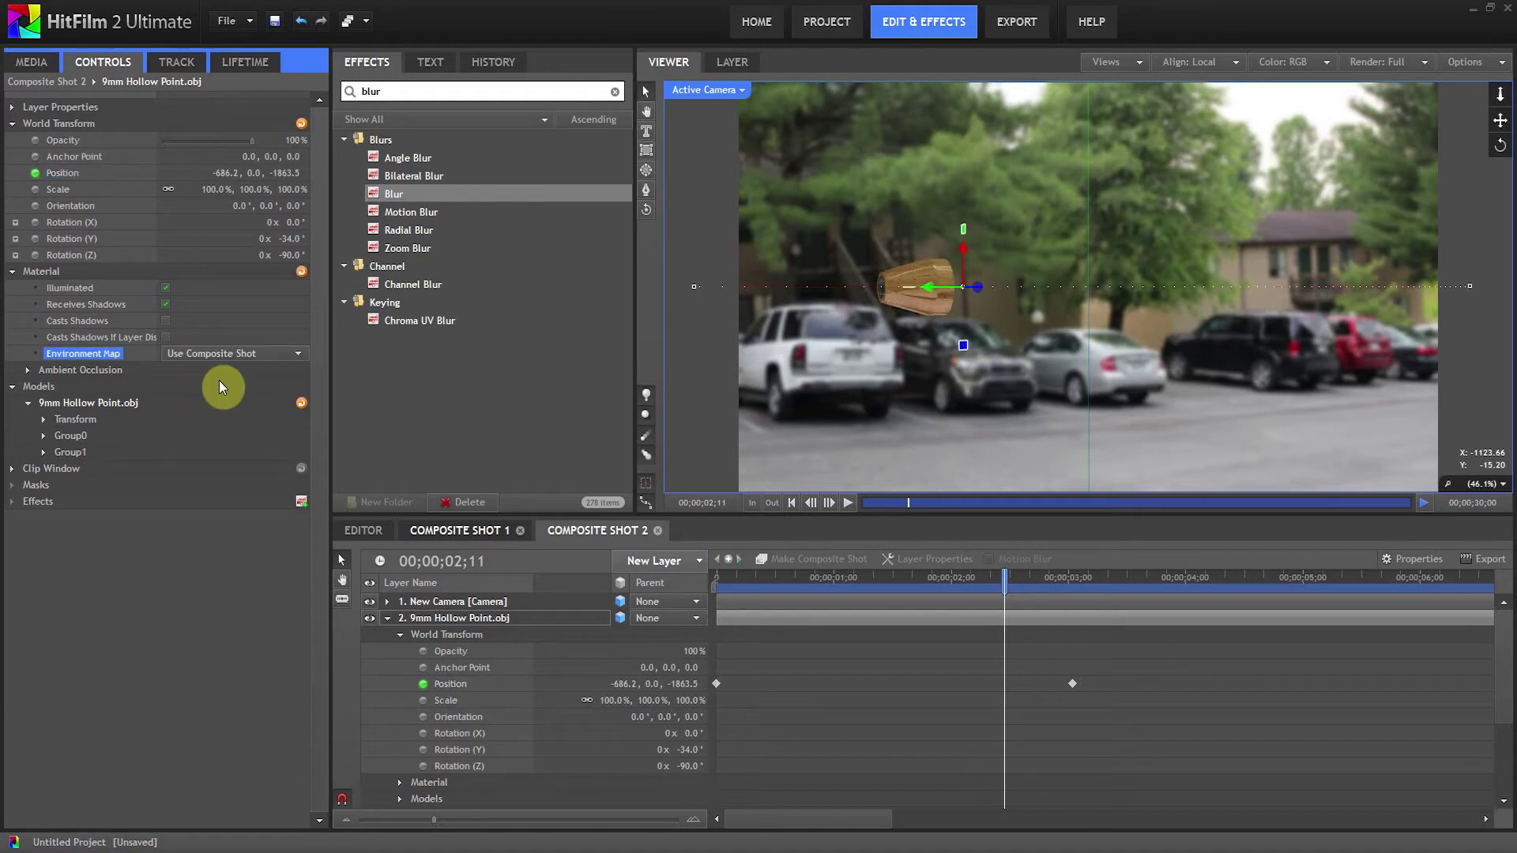
pyautogui.scroll(3, 873, 338)
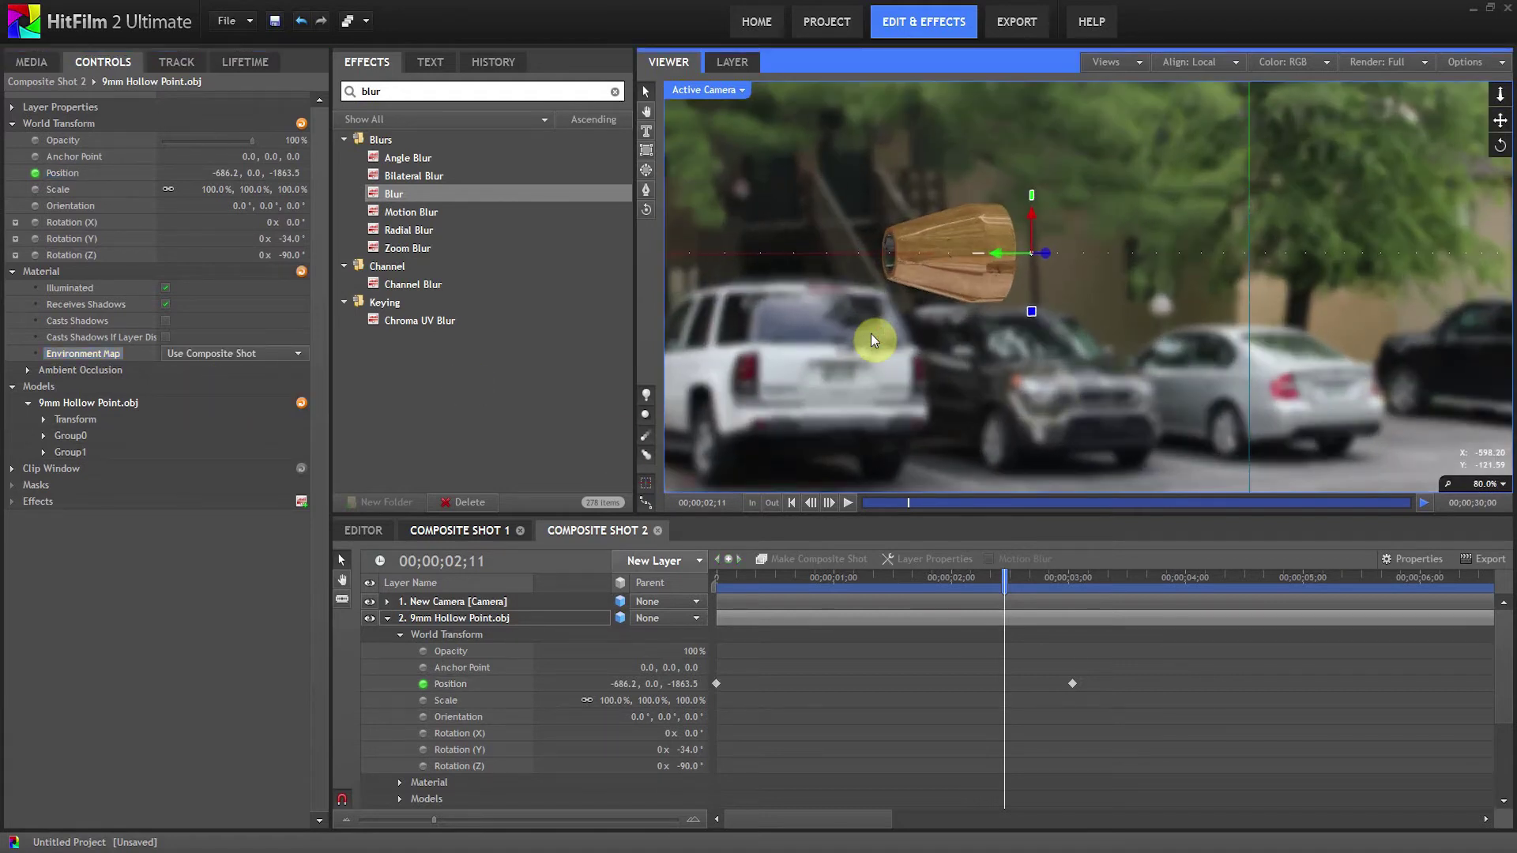
pyautogui.scroll(-1, 873, 340)
# Enable ambient occlusion on the bullet and compare its shading up close
pyautogui.click(28, 369)
pyautogui.click(166, 387)
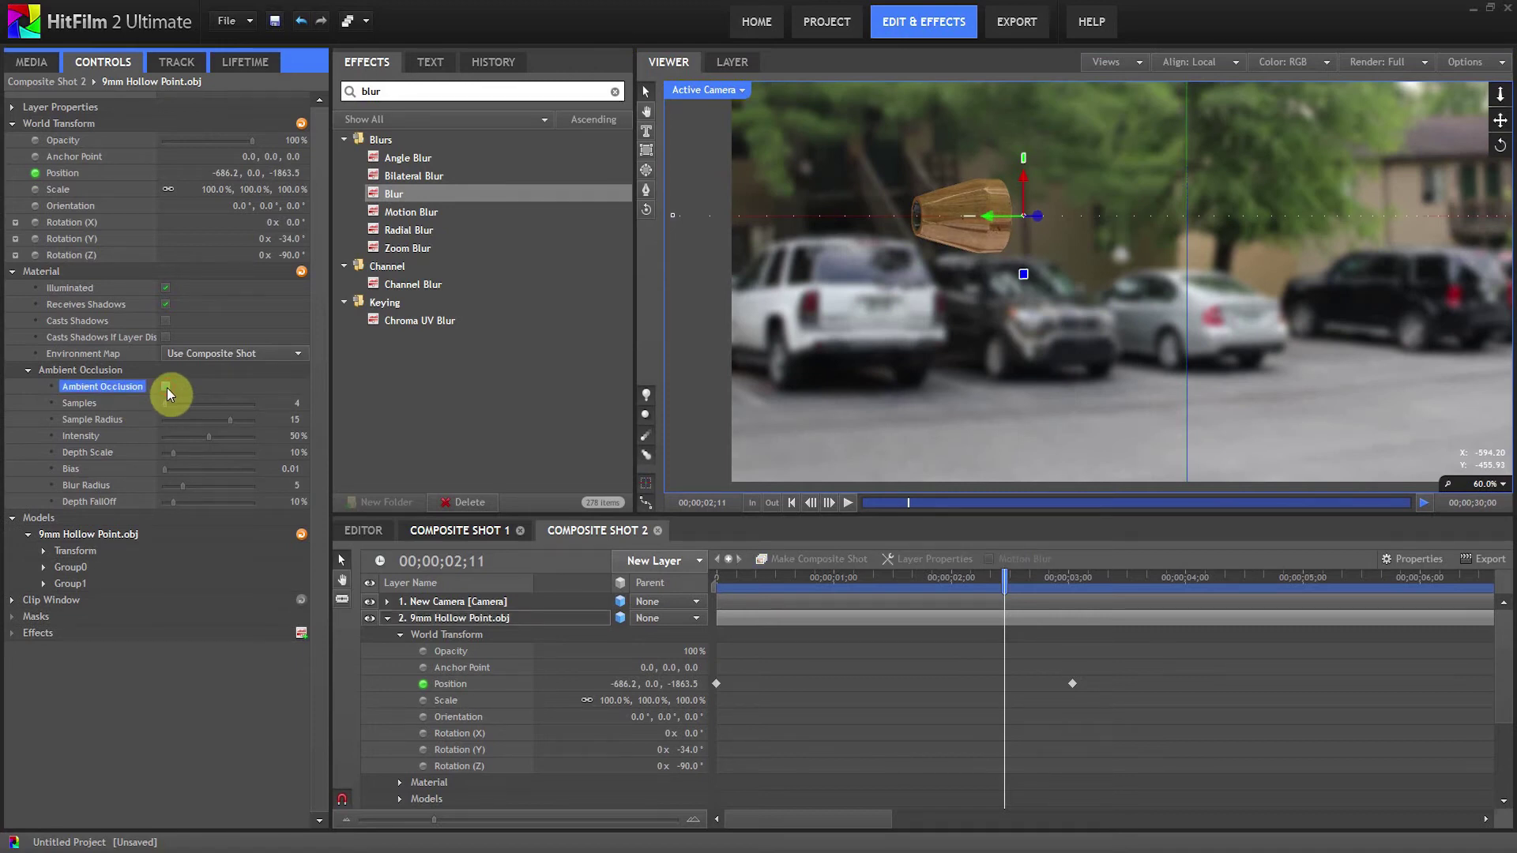
pyautogui.scroll(2, 860, 232)
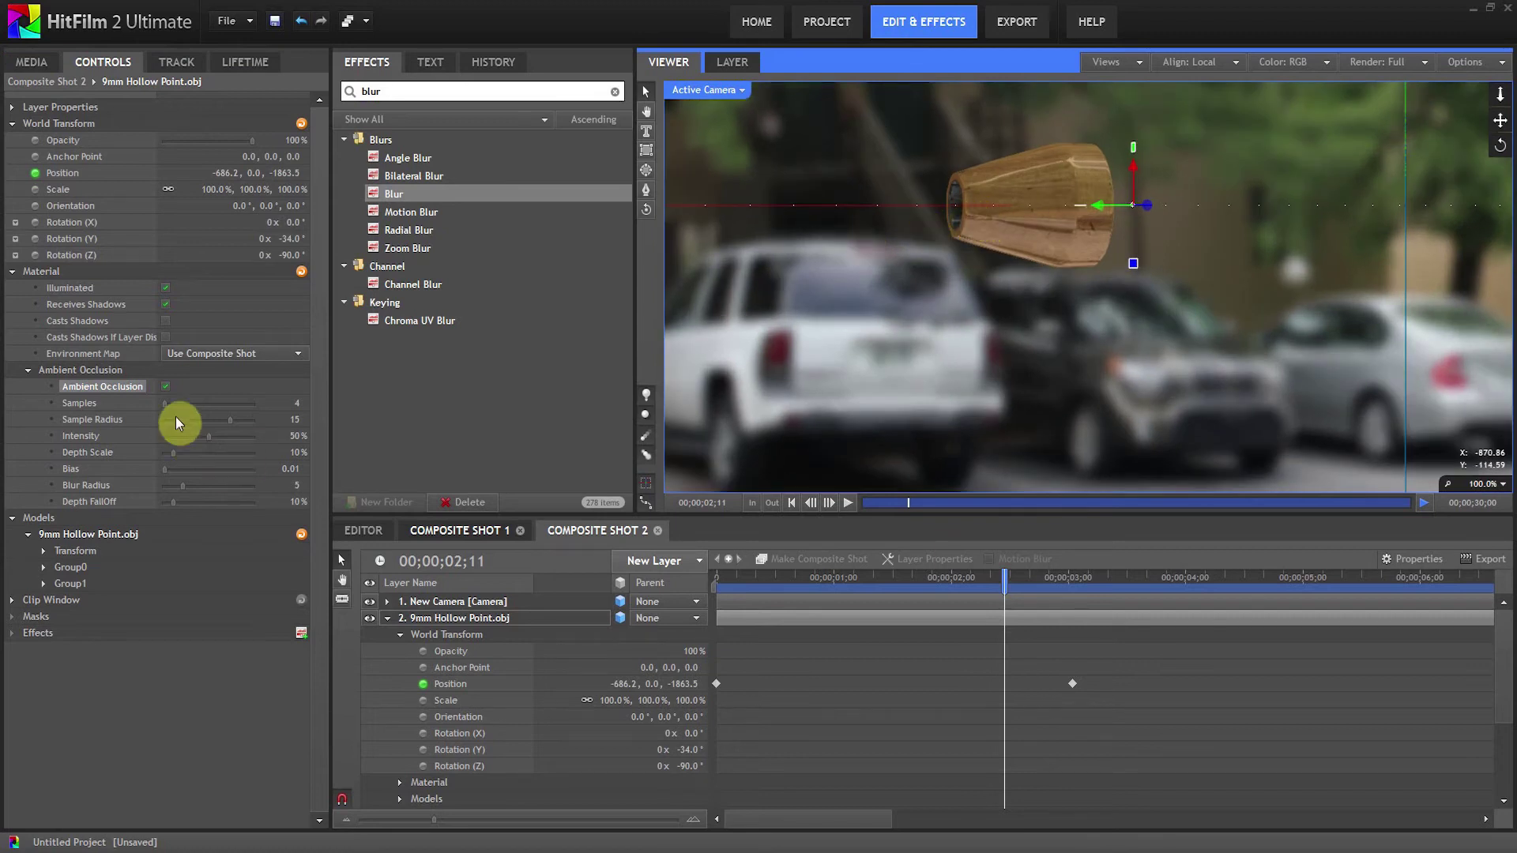
pyautogui.click(164, 386)
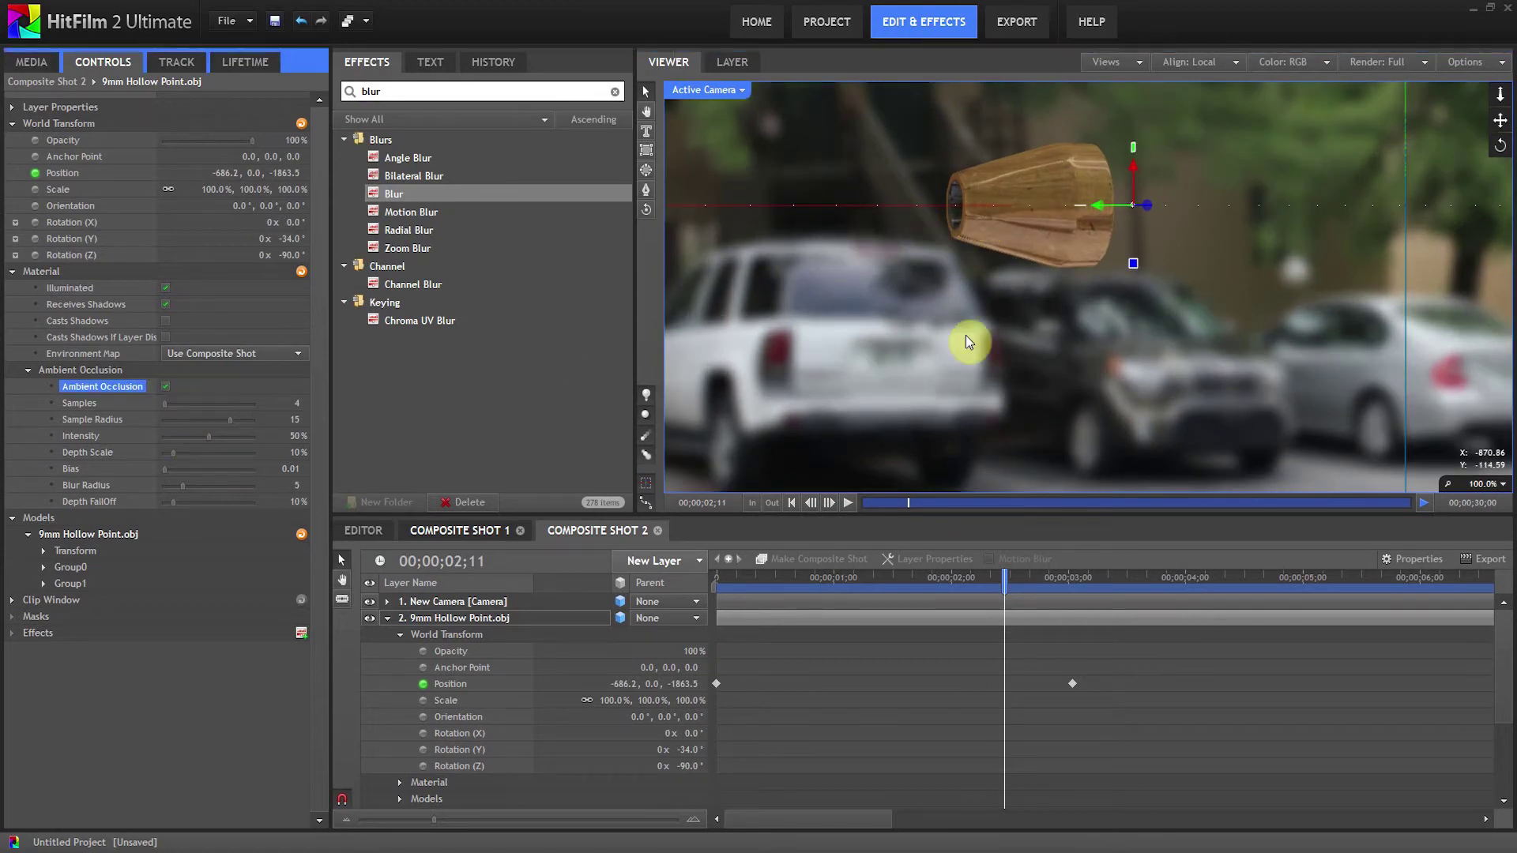
pyautogui.scroll(-1, 999, 332)
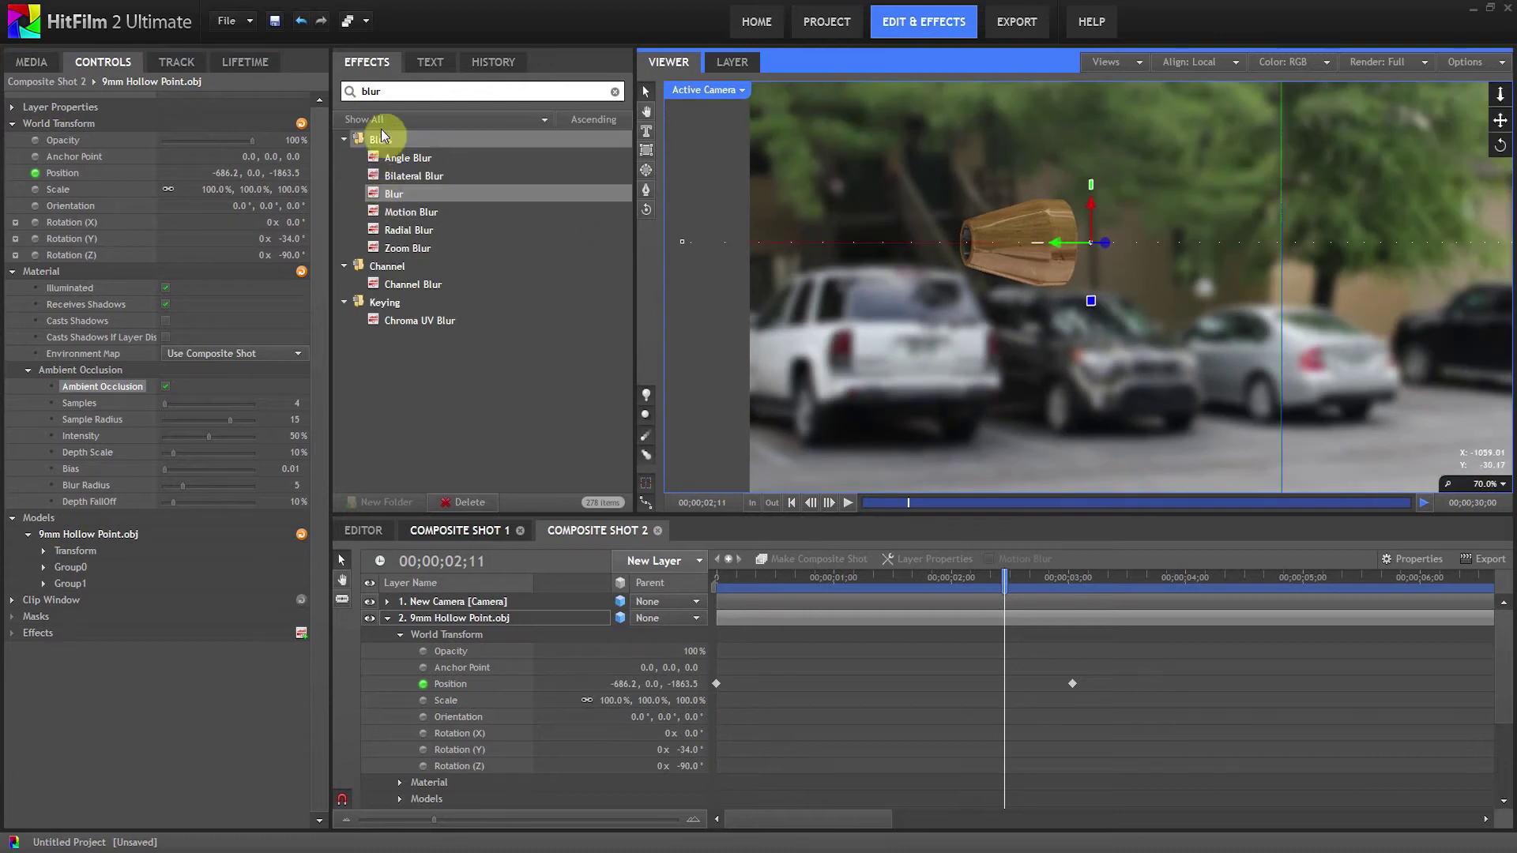
# Add a Blur effect to the bullet layer with a radius of 1 px and 1 iteration
pyautogui.moveTo(390, 194); pyautogui.dragTo(193, 264)
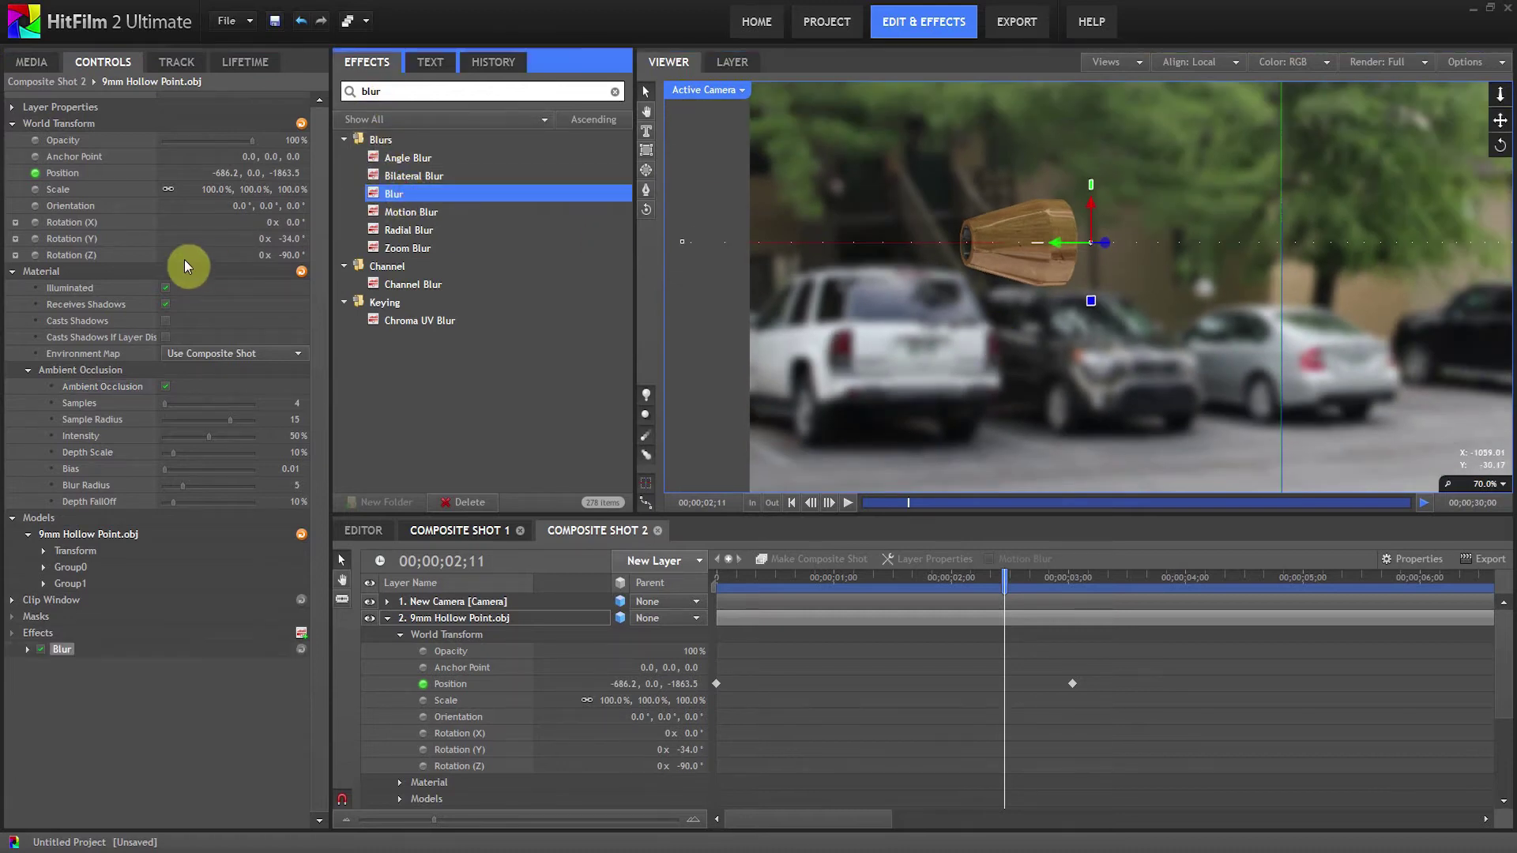
pyautogui.click(27, 649)
pyautogui.click(289, 667)
pyautogui.write('1')
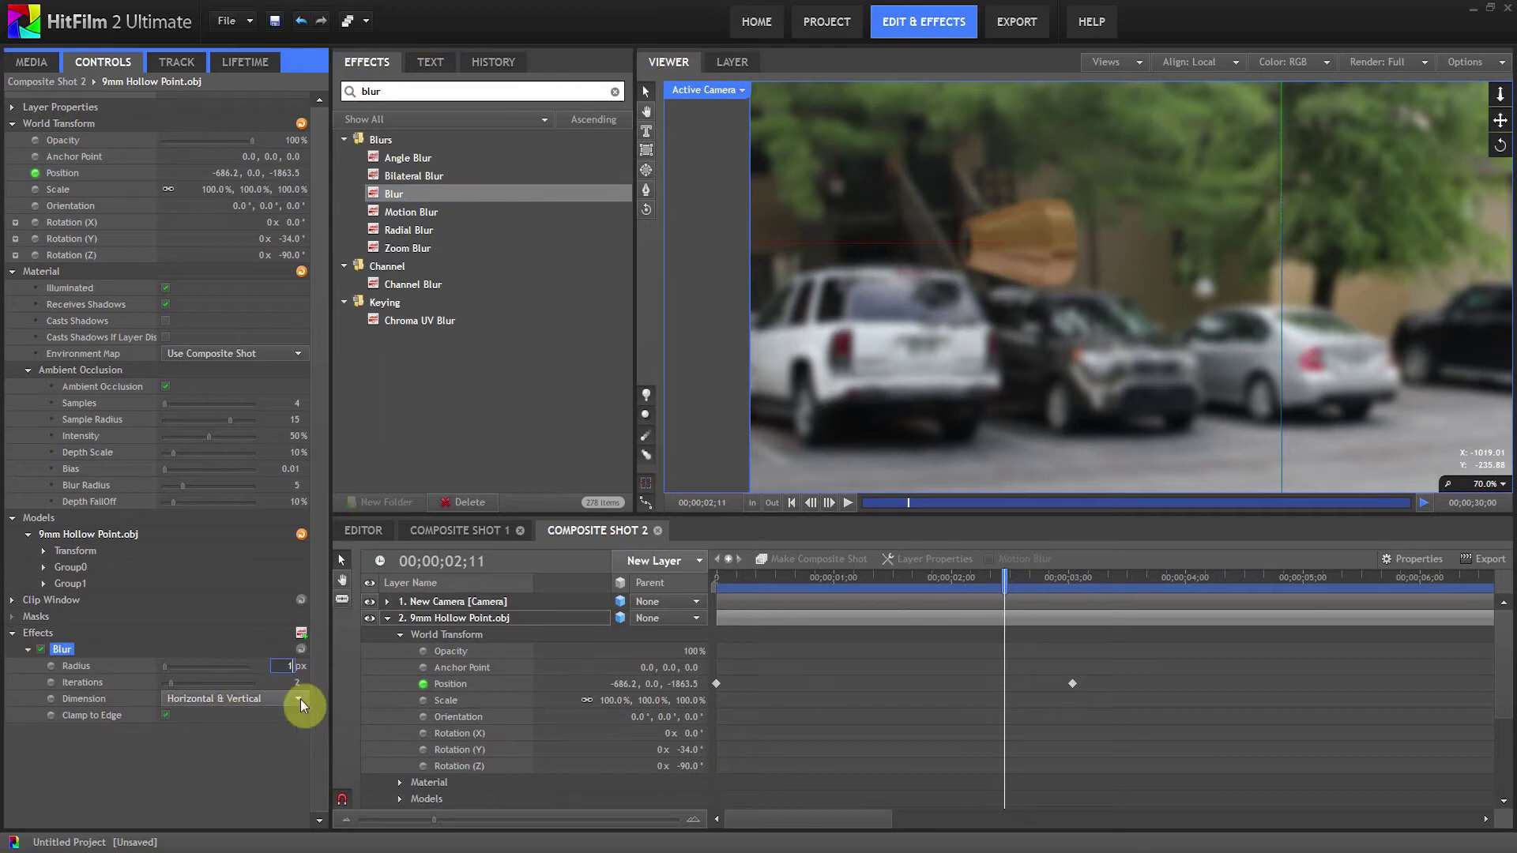
pyautogui.press('Tab')
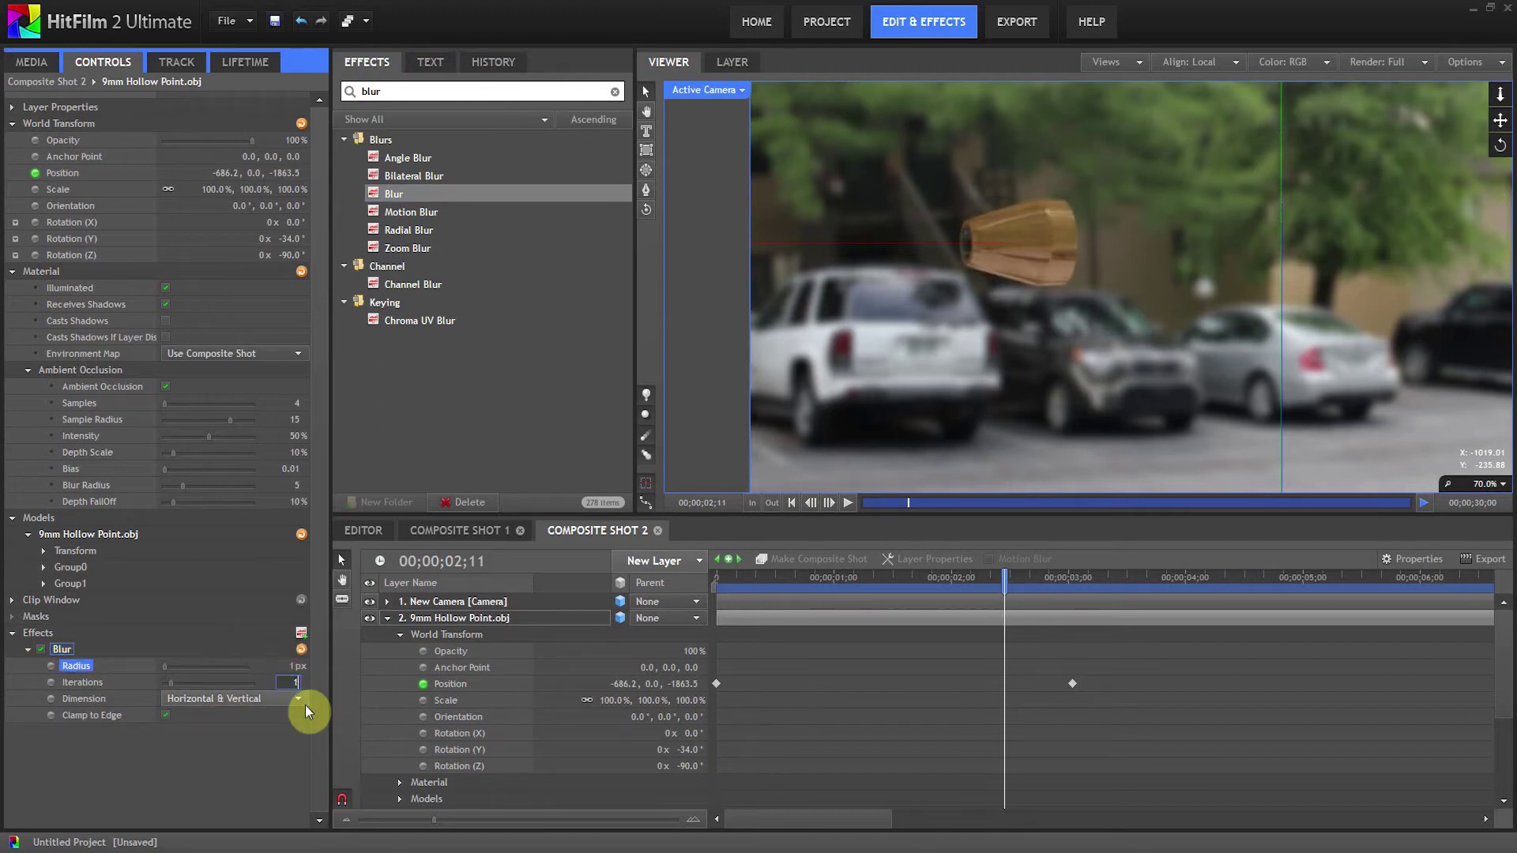
pyautogui.press('Return')
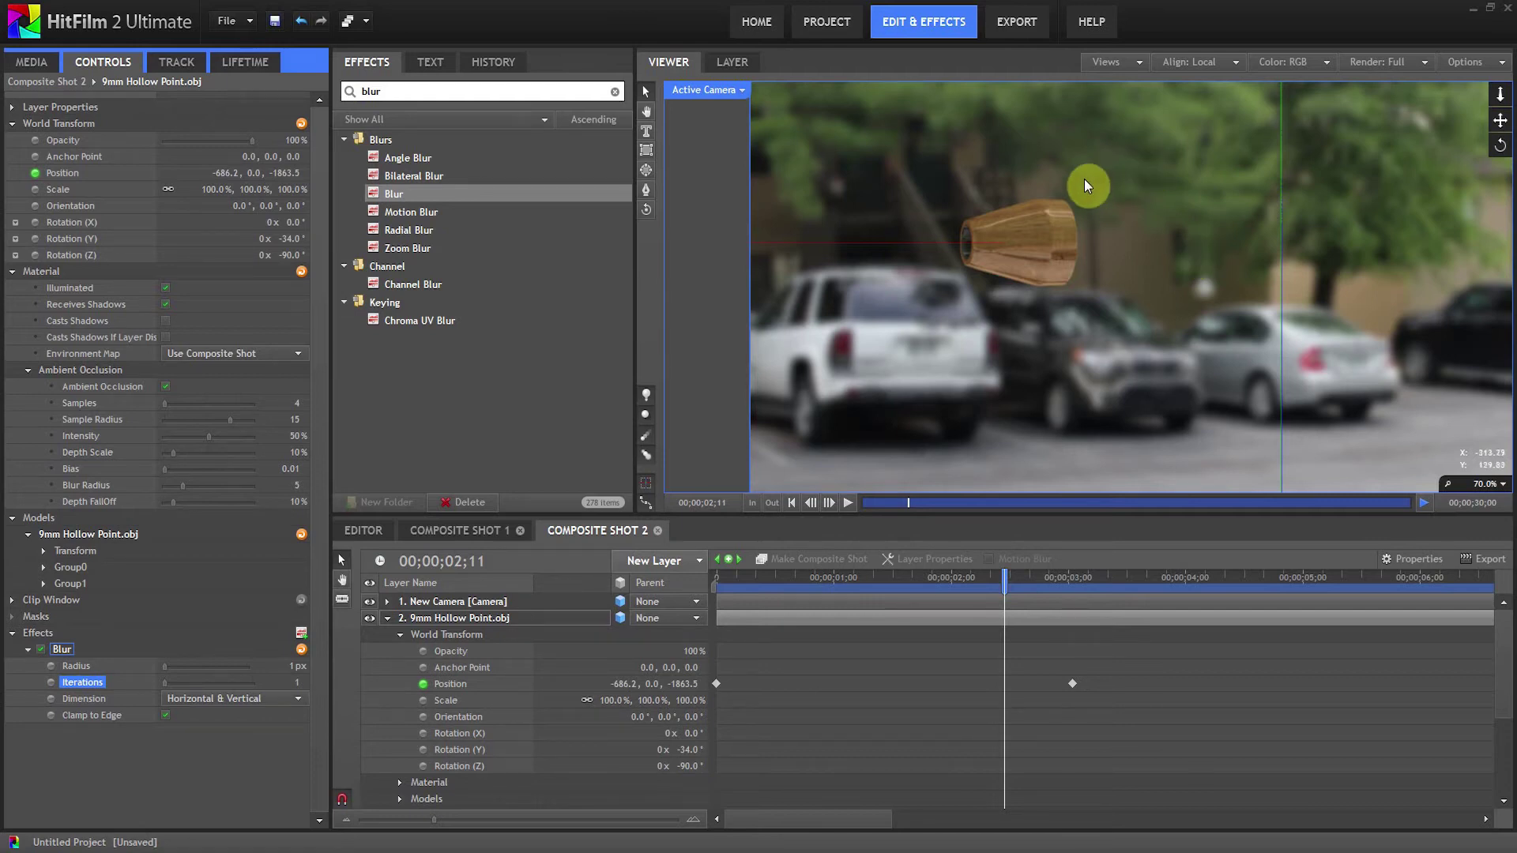
# Check the blurred bullet against the whole background at 00;00;01;17
pyautogui.scroll(-2, 992, 229)
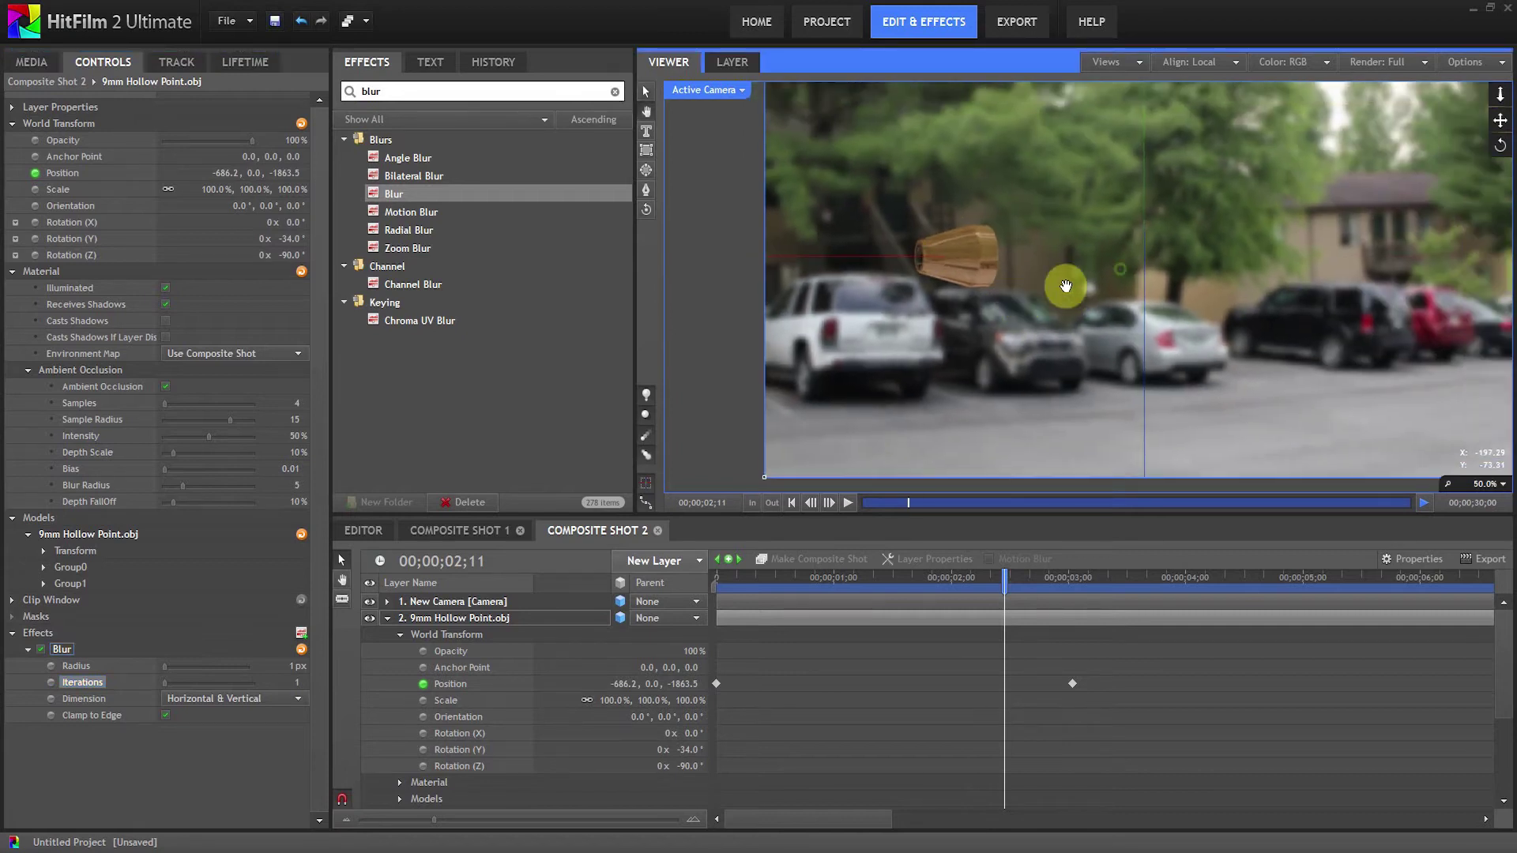
pyautogui.moveTo(998, 300); pyautogui.dragTo(982, 304)
pyautogui.moveTo(860, 570); pyautogui.dragTo(919, 573)
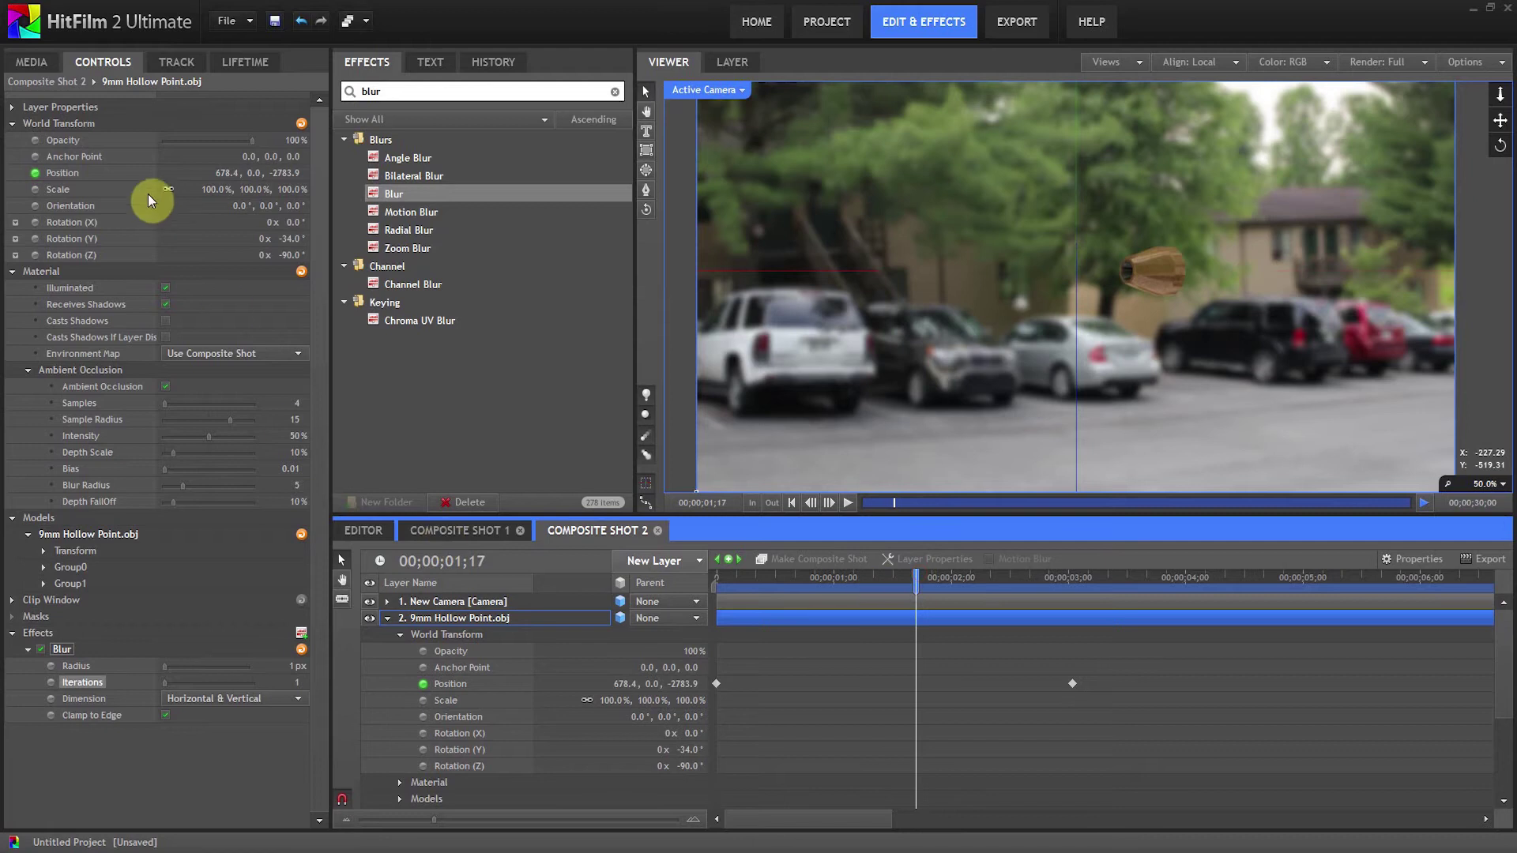
# Add a light and, using side-by-side camera and top views, move it closer to the camera, above the frame and slightly left
pyautogui.click(664, 566)
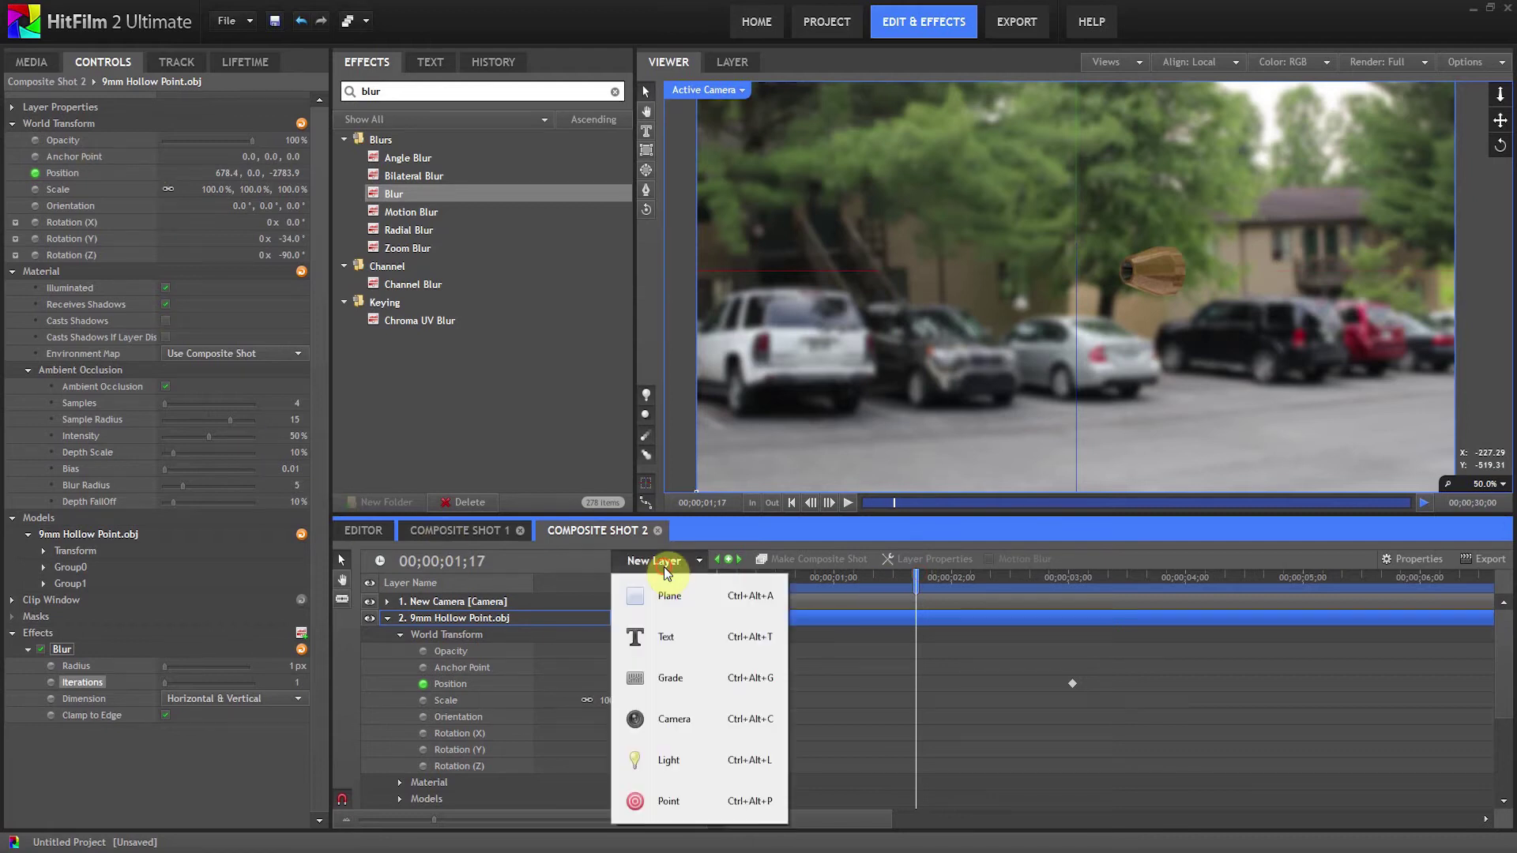
pyautogui.click(685, 753)
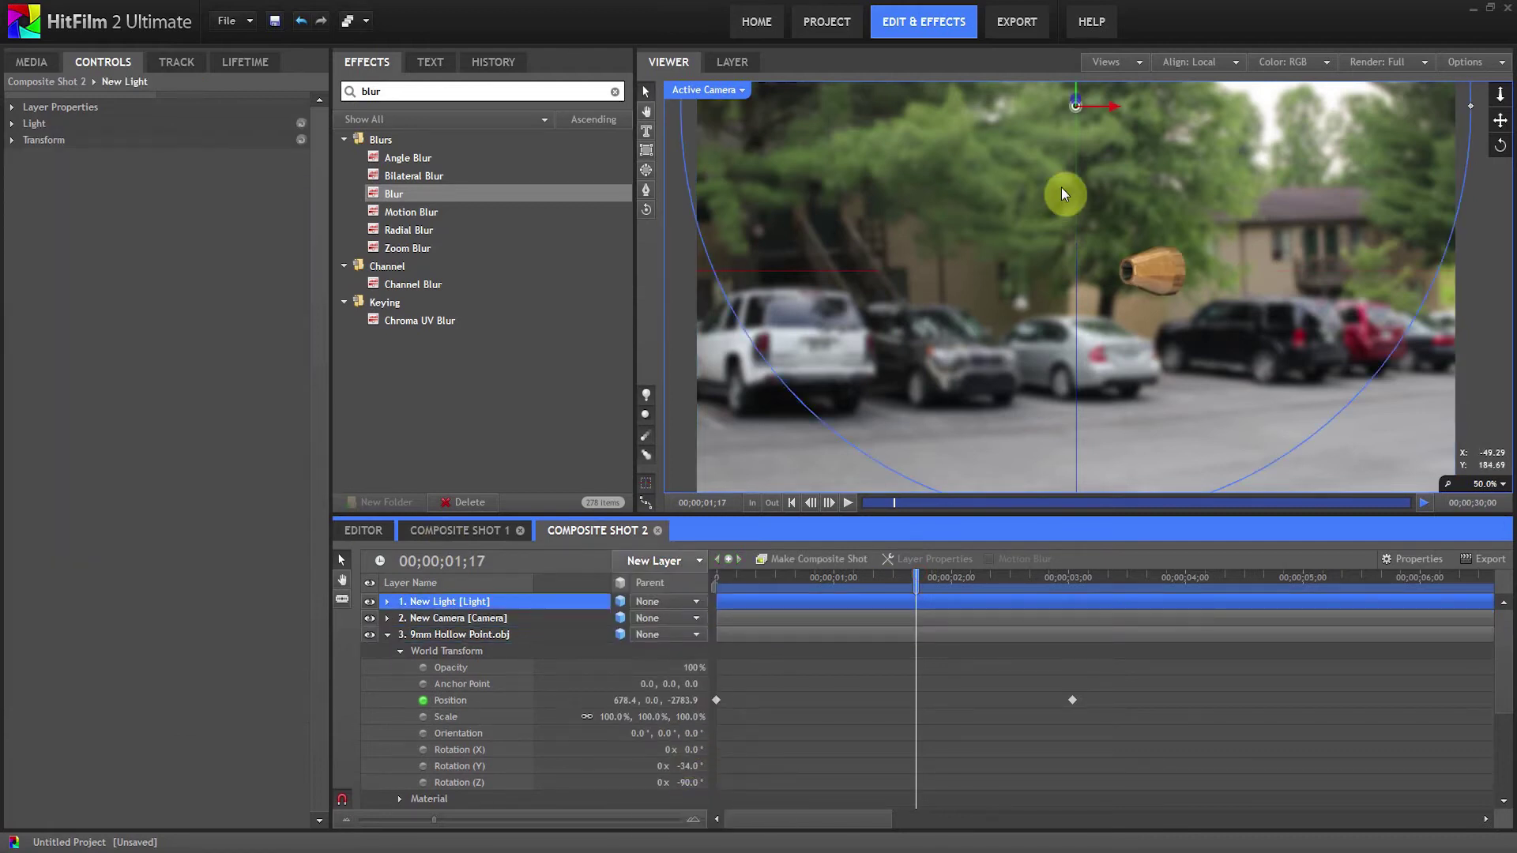
pyautogui.click(1128, 65)
pyautogui.click(1122, 100)
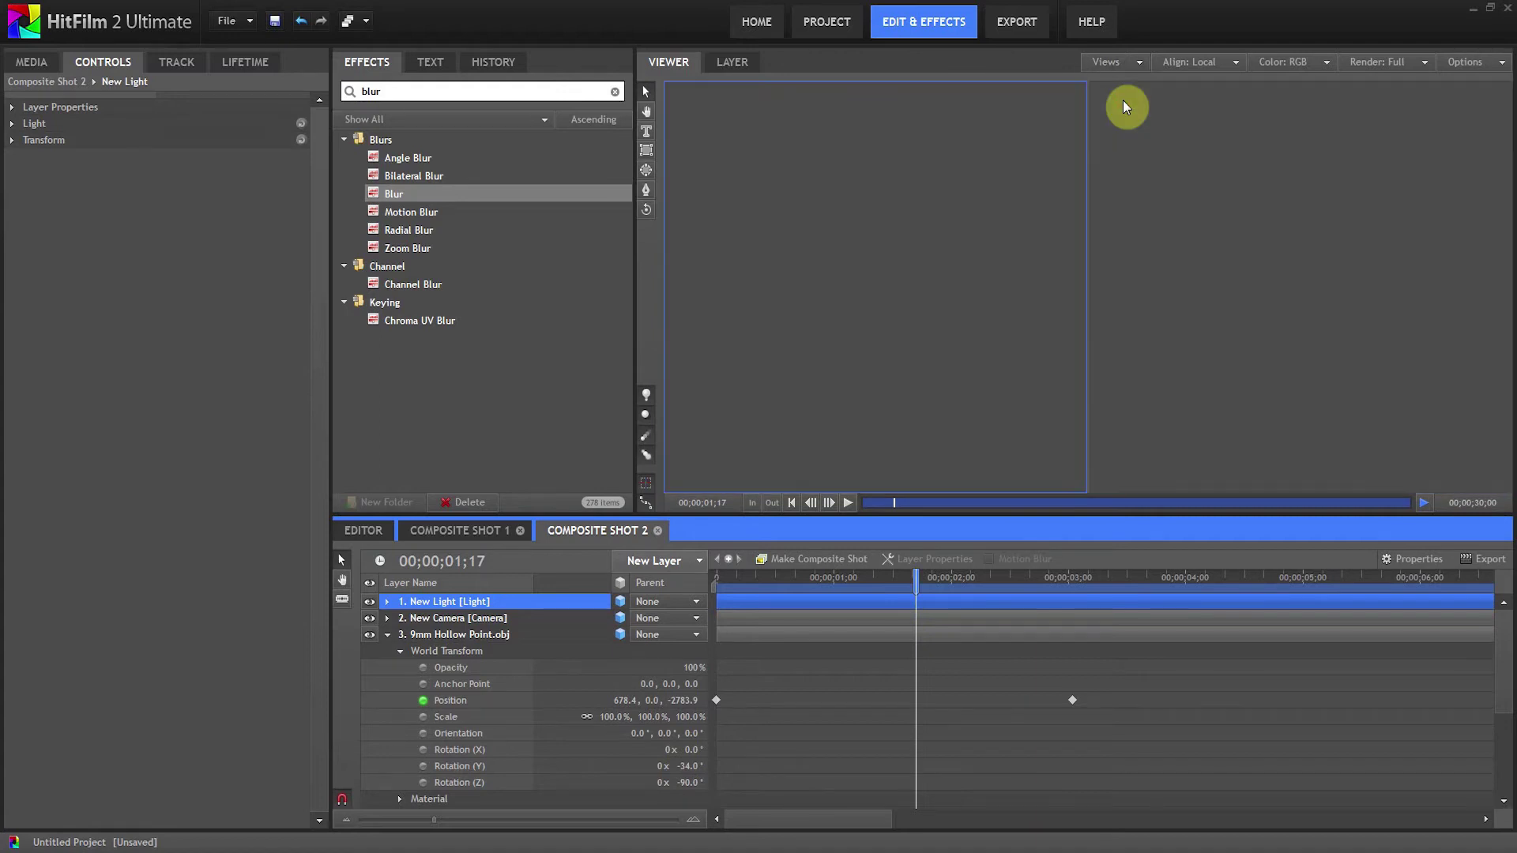
pyautogui.click(1212, 253)
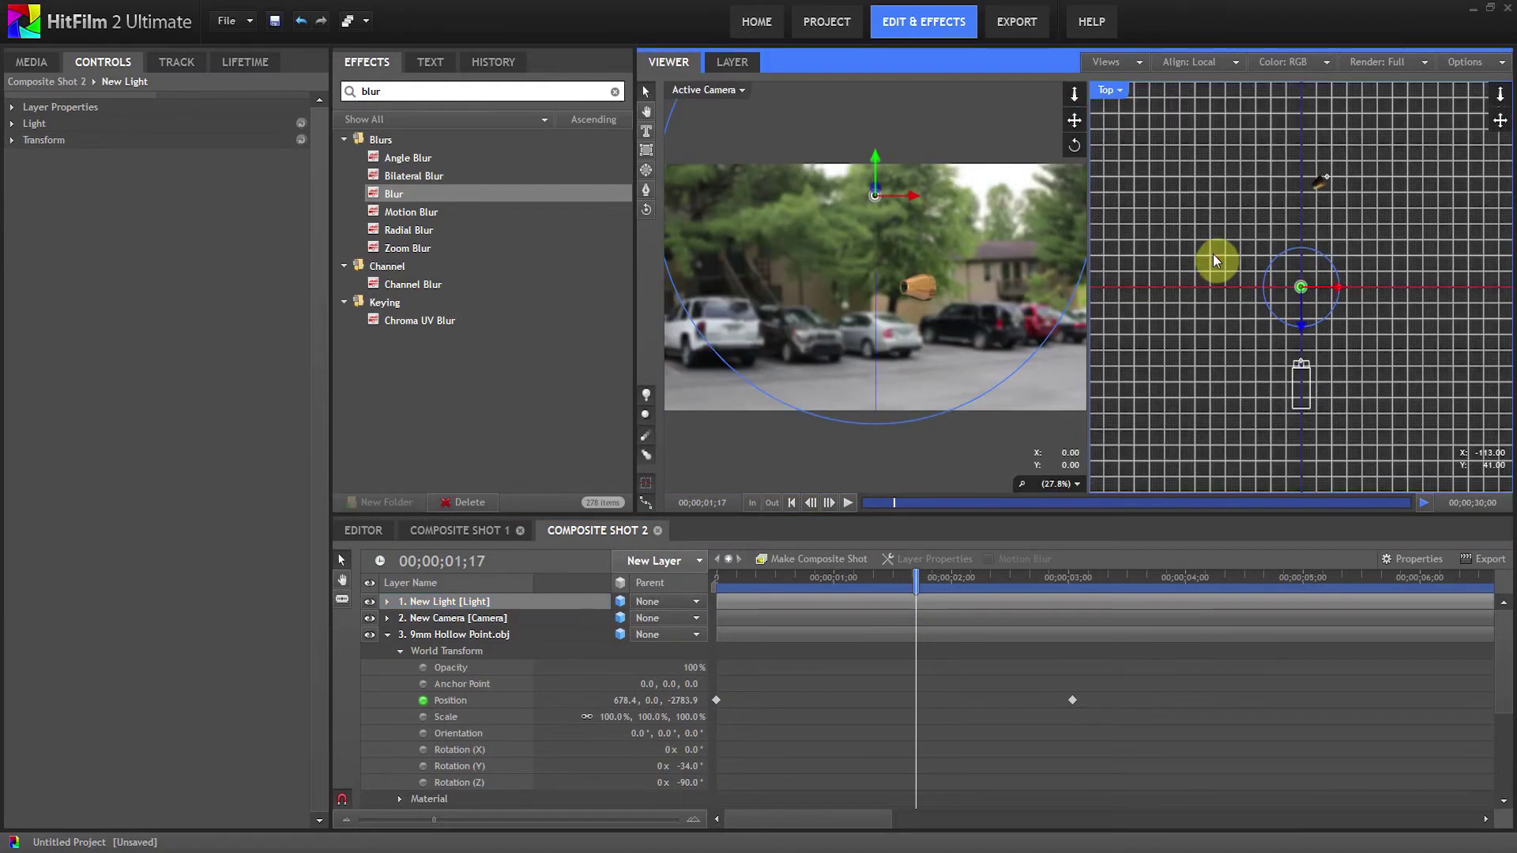
pyautogui.moveTo(1306, 340); pyautogui.dragTo(1306, 343)
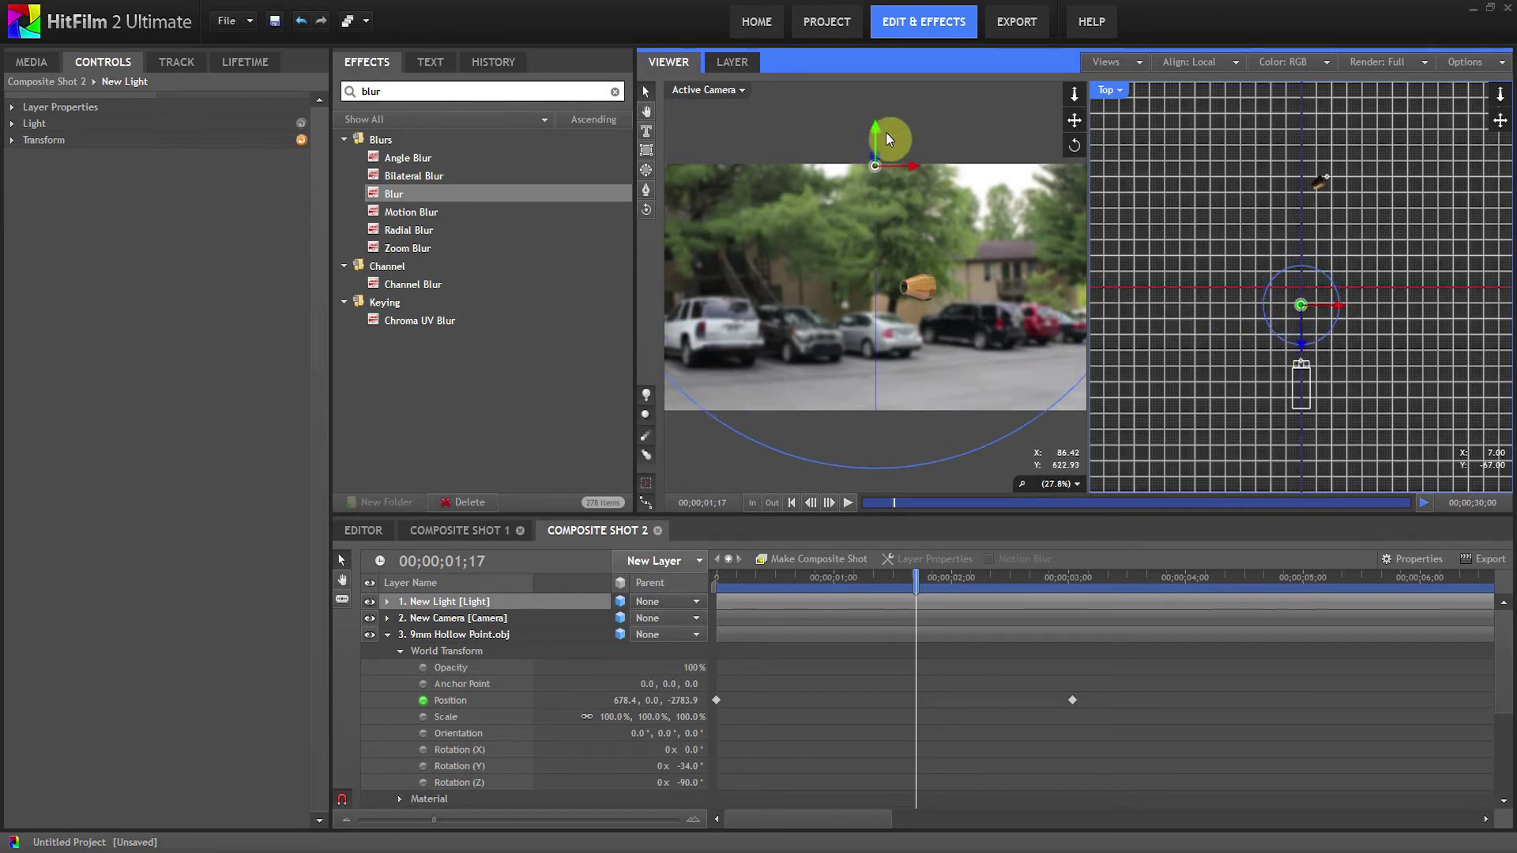
pyautogui.moveTo(871, 130); pyautogui.dragTo(875, 106)
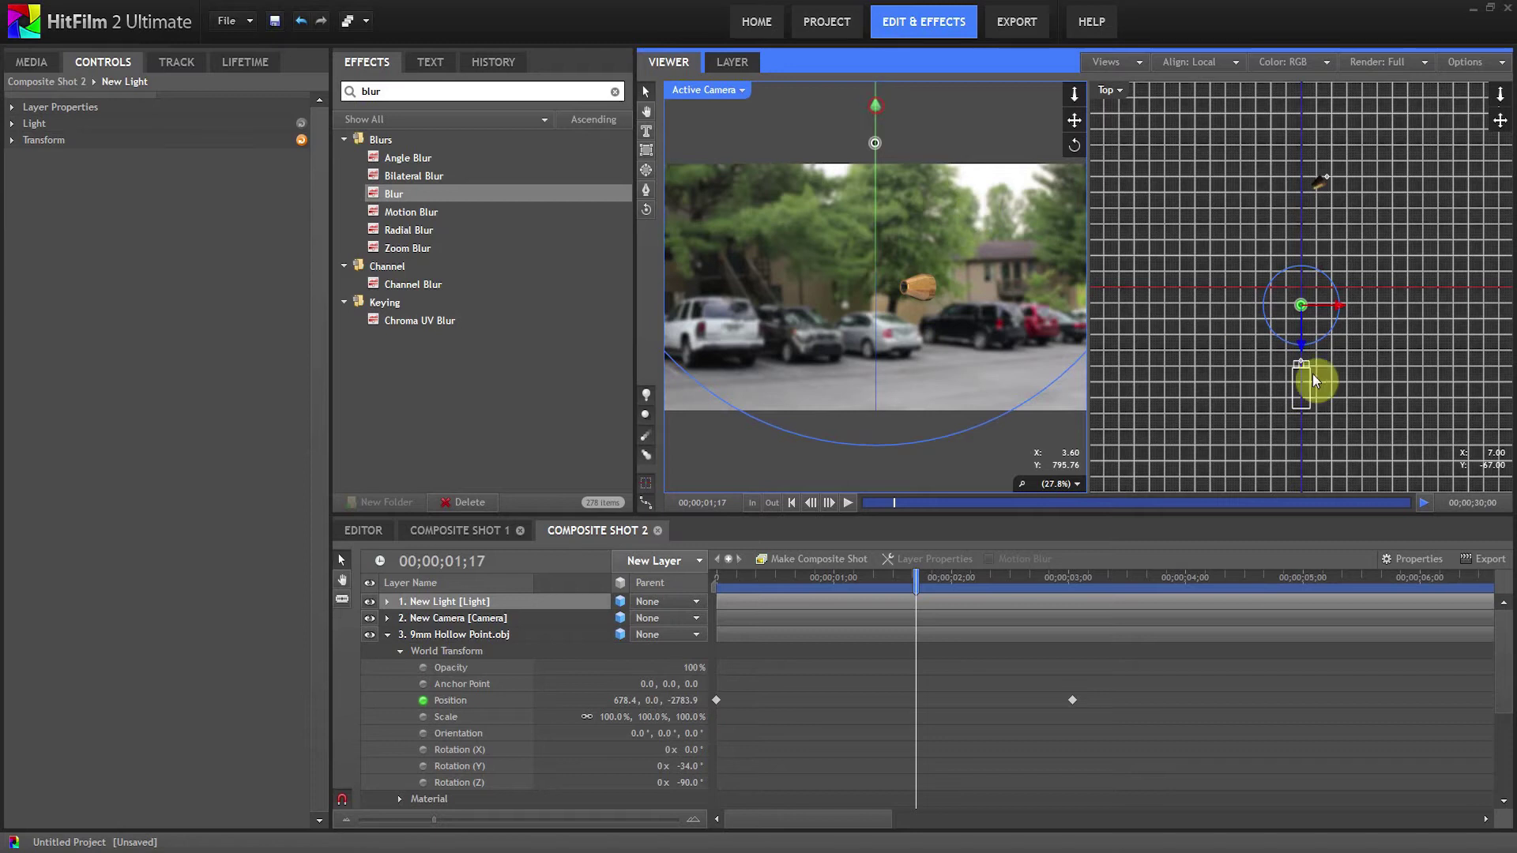
pyautogui.click(1346, 313)
pyautogui.moveTo(1326, 309)
pyautogui.mouseDown()
pyautogui.moveTo(1312, 307)
pyautogui.moveTo(1333, 307)
pyautogui.mouseUp()
# Add a second light and place it to the right of the bullet, at about the bullet's depth
pyautogui.click(648, 562)
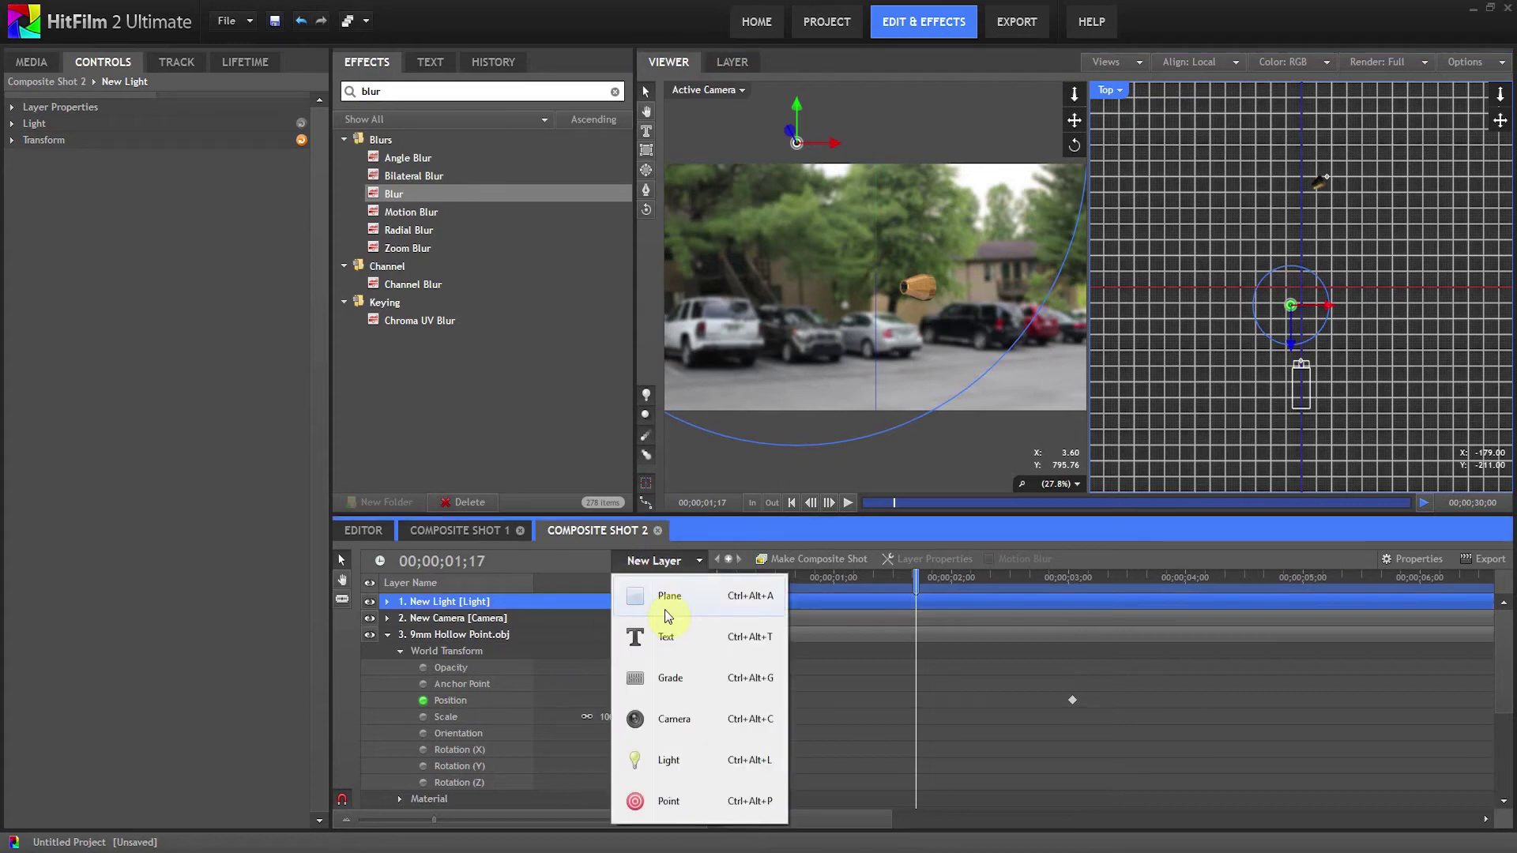
pyautogui.click(688, 761)
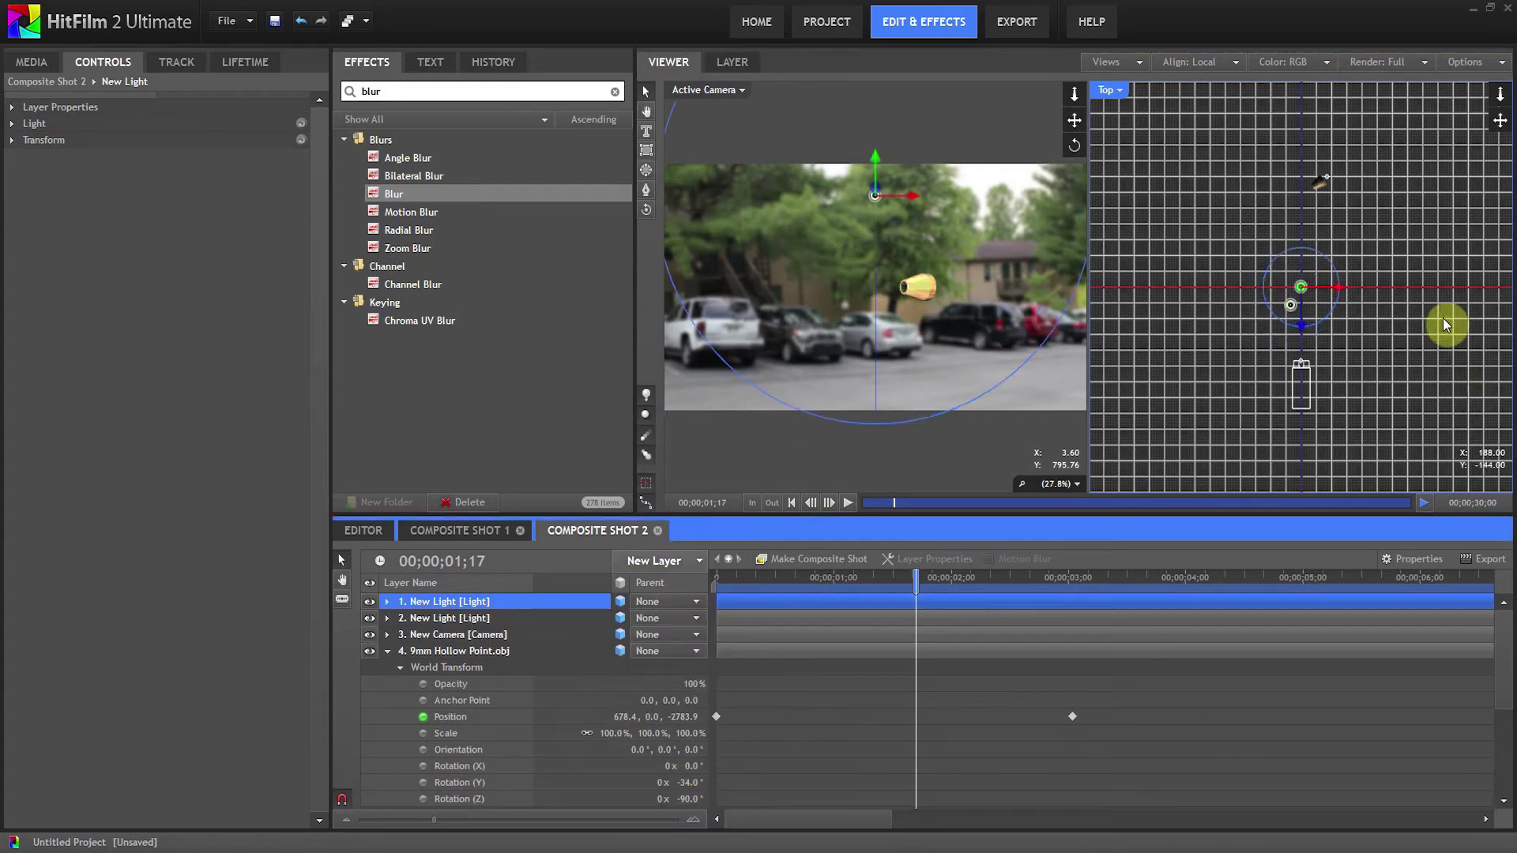
pyautogui.moveTo(1337, 291); pyautogui.dragTo(1409, 263)
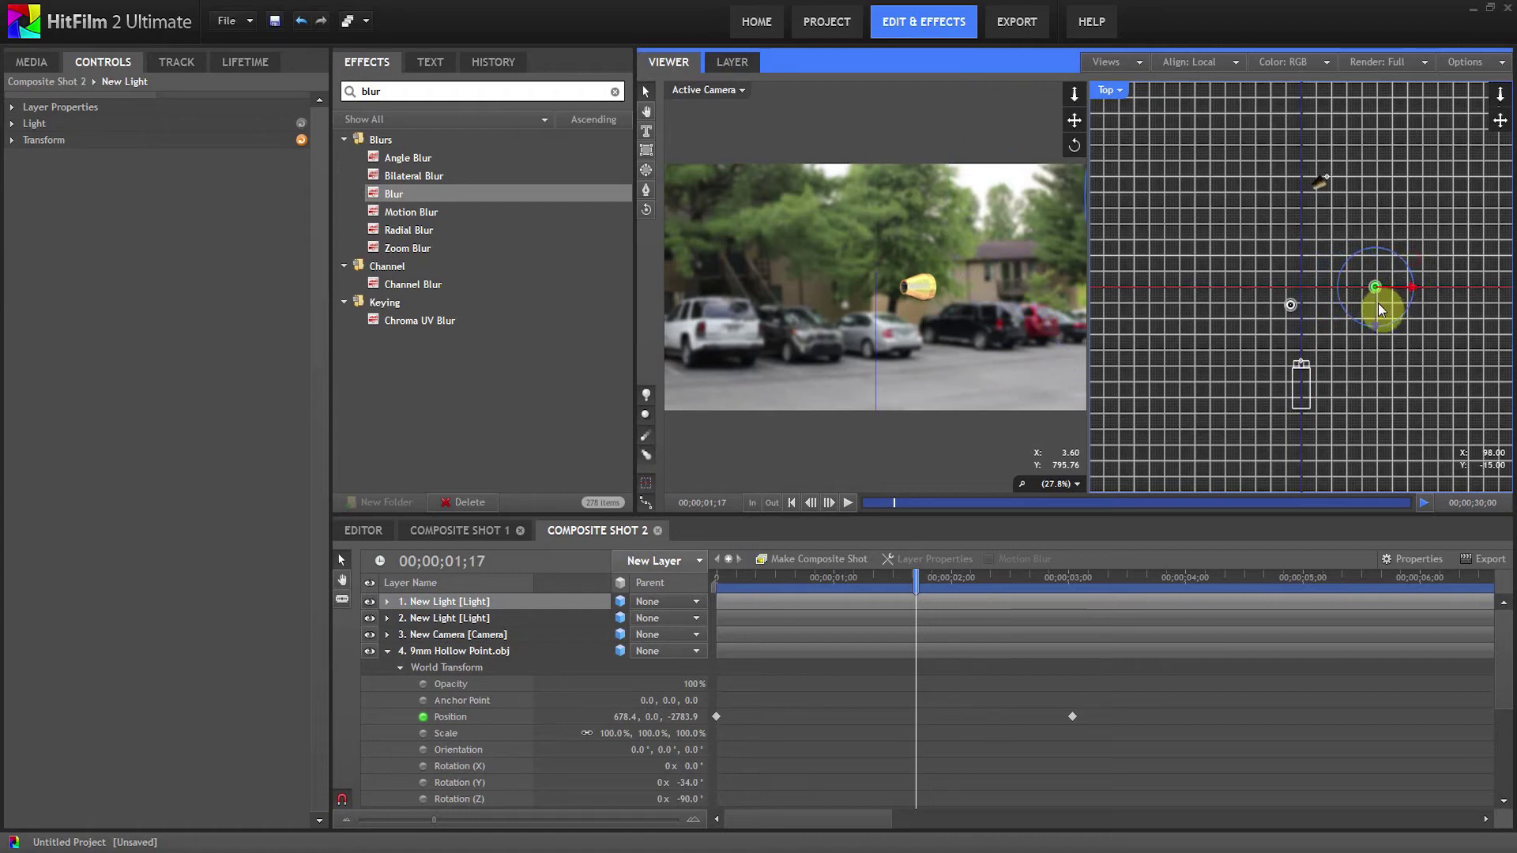
pyautogui.moveTo(1369, 261); pyautogui.dragTo(1369, 223)
# Set the second light's intensity to 52, return to a single view and check the bullet's lighting at 00;00;01;19
pyautogui.click(13, 124)
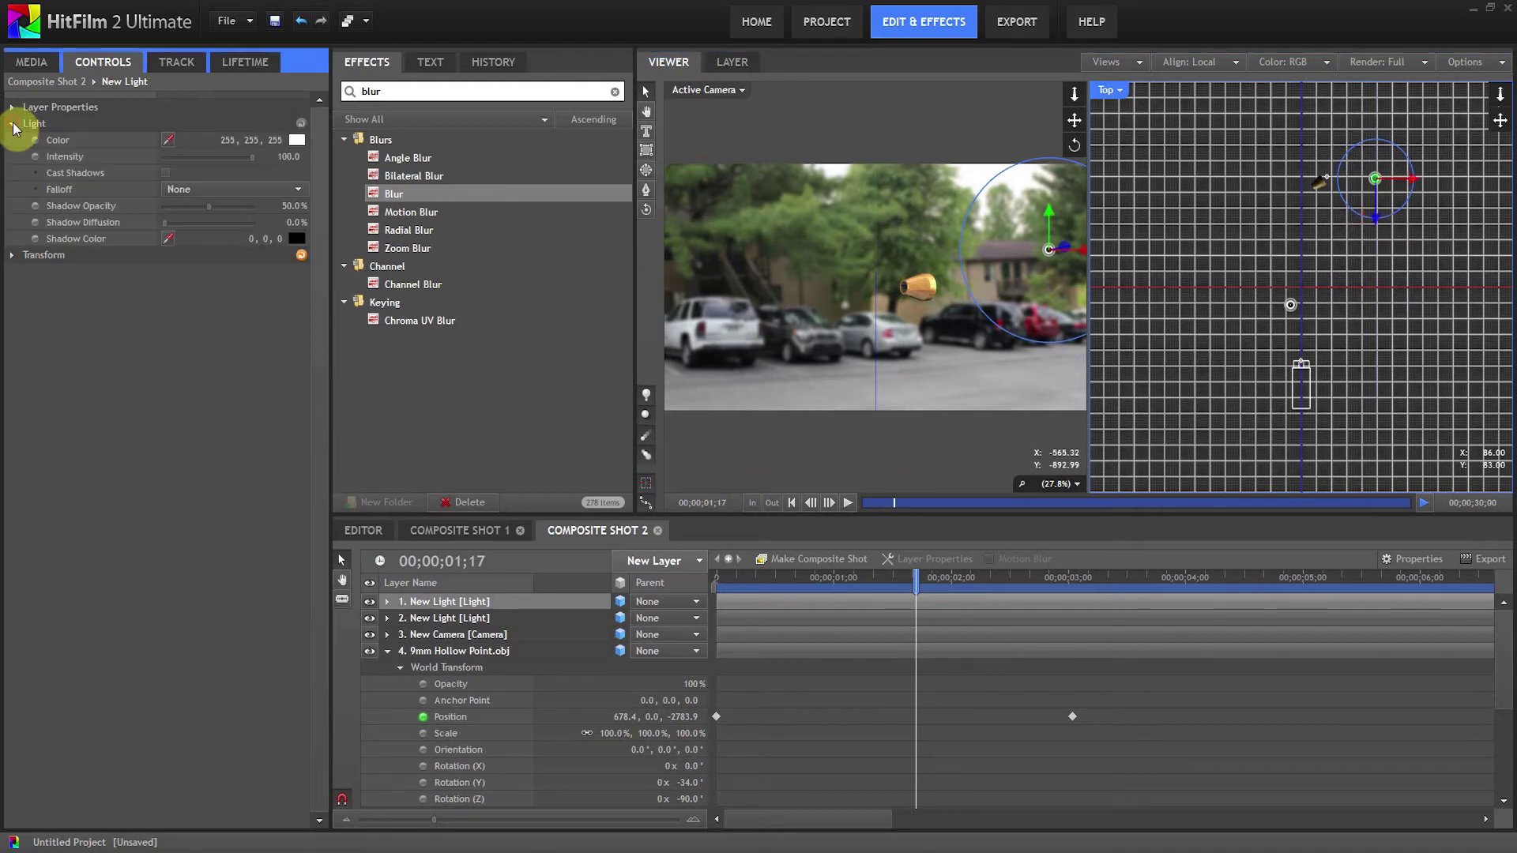
pyautogui.click(224, 155)
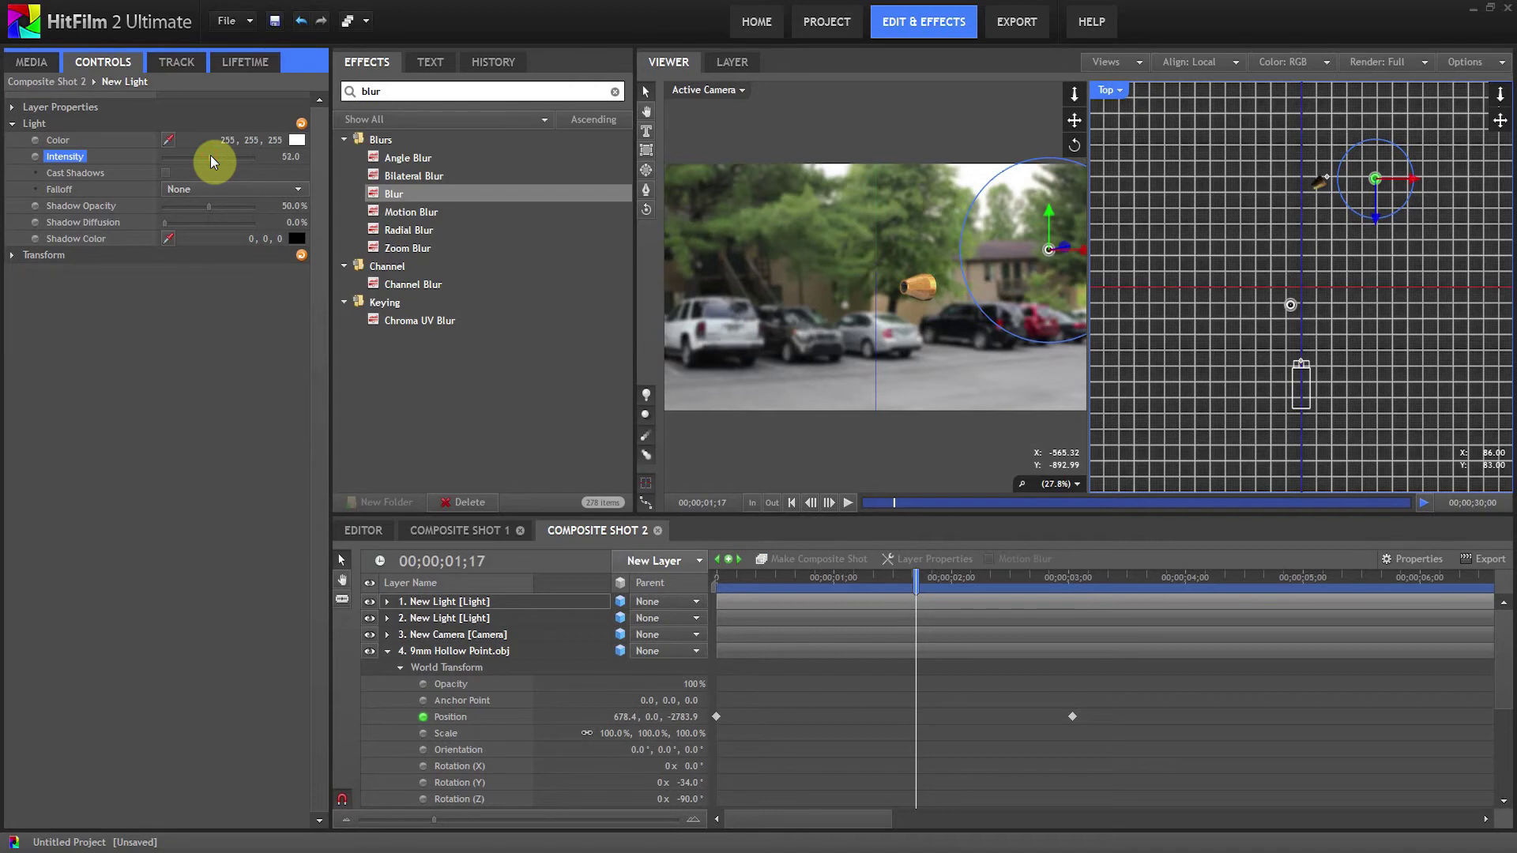
pyautogui.click(1090, 61)
pyautogui.click(1106, 111)
pyautogui.moveTo(778, 588); pyautogui.dragTo(925, 591)
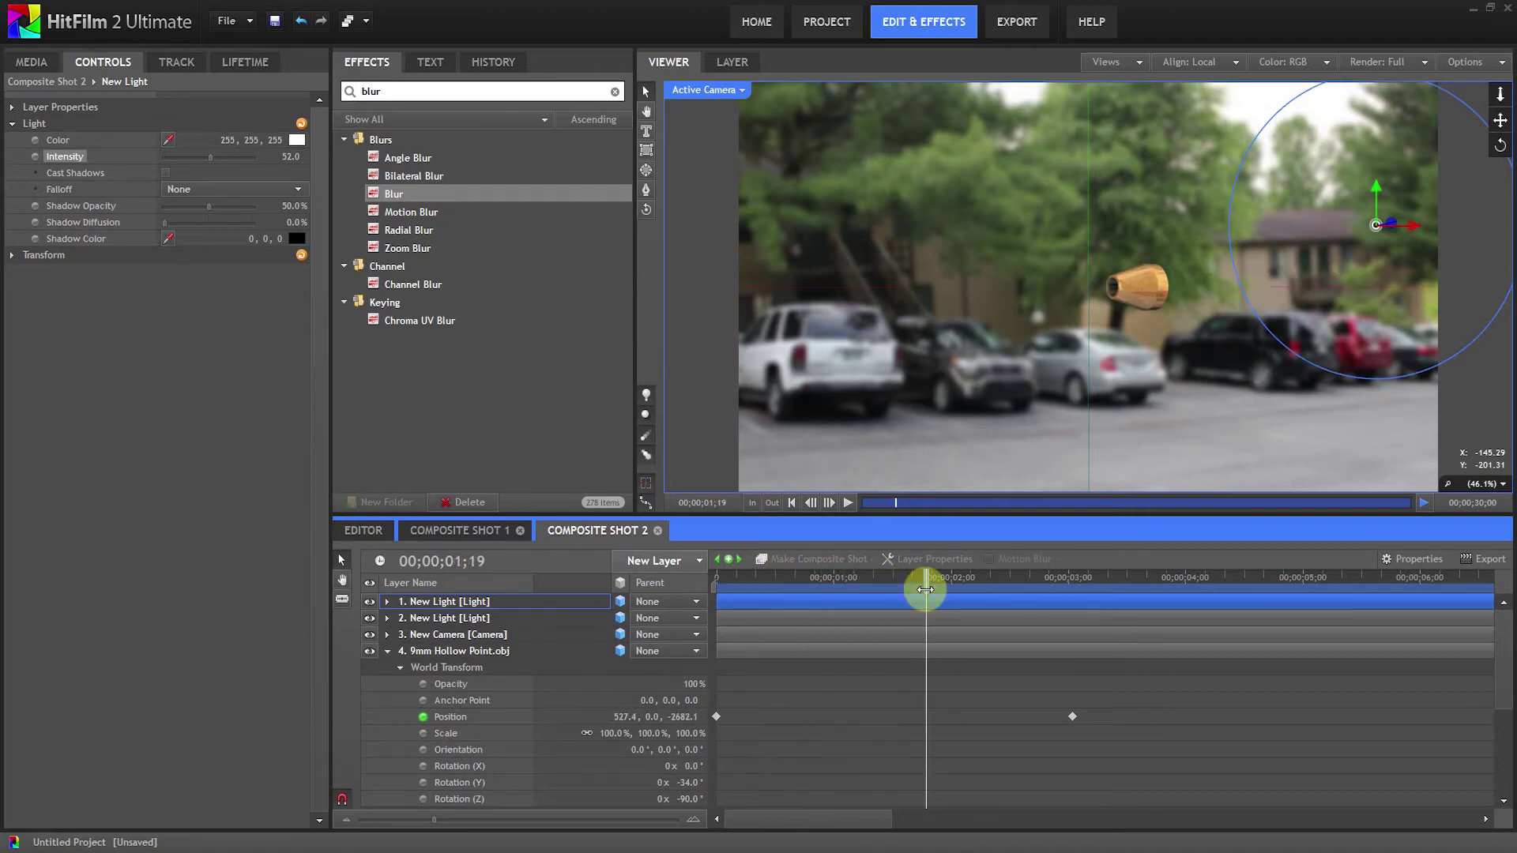
pyautogui.click(387, 651)
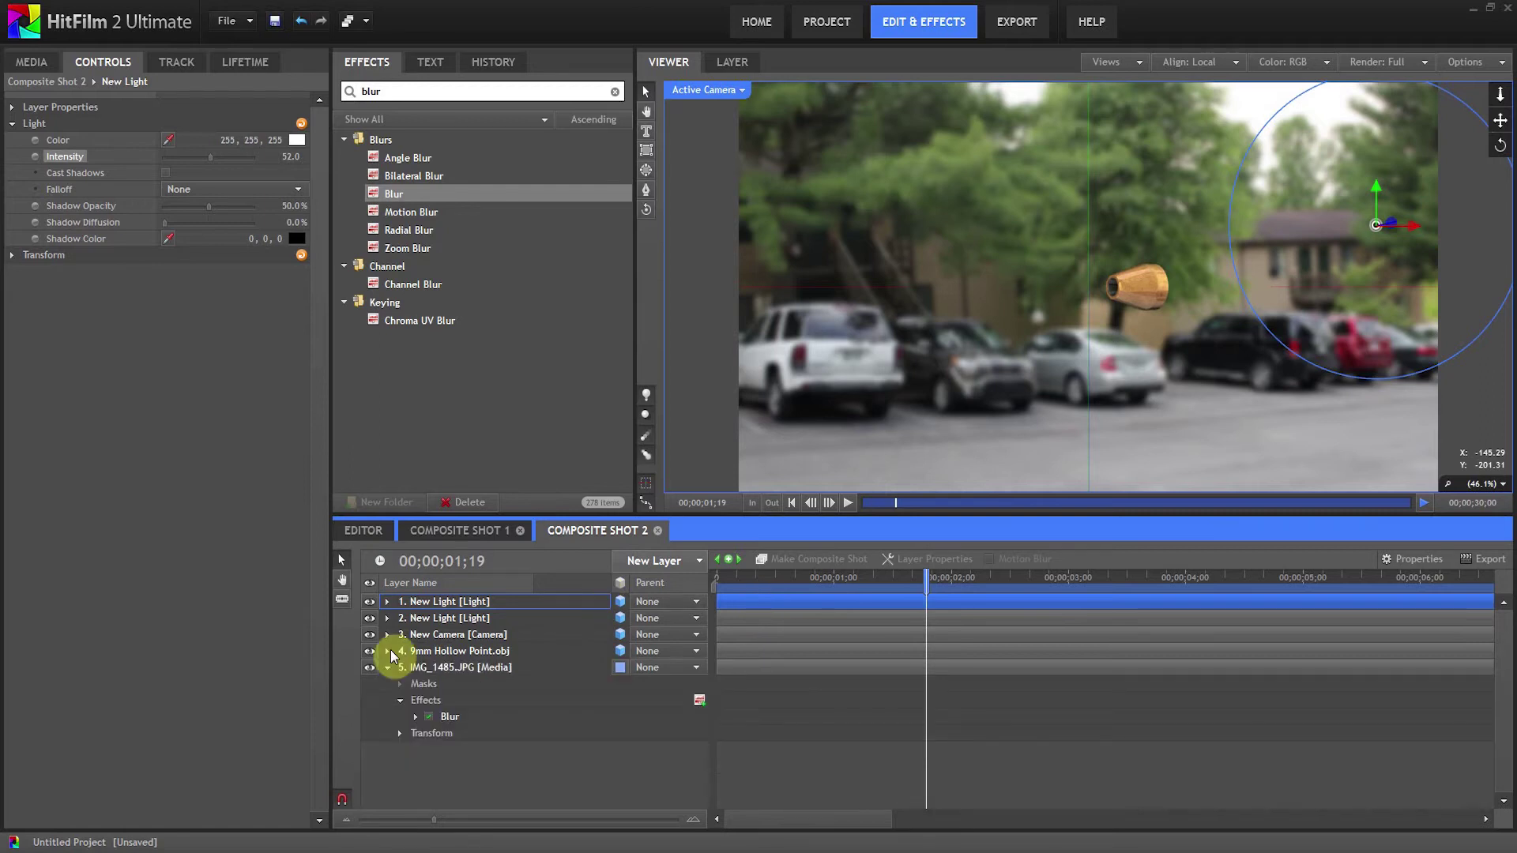
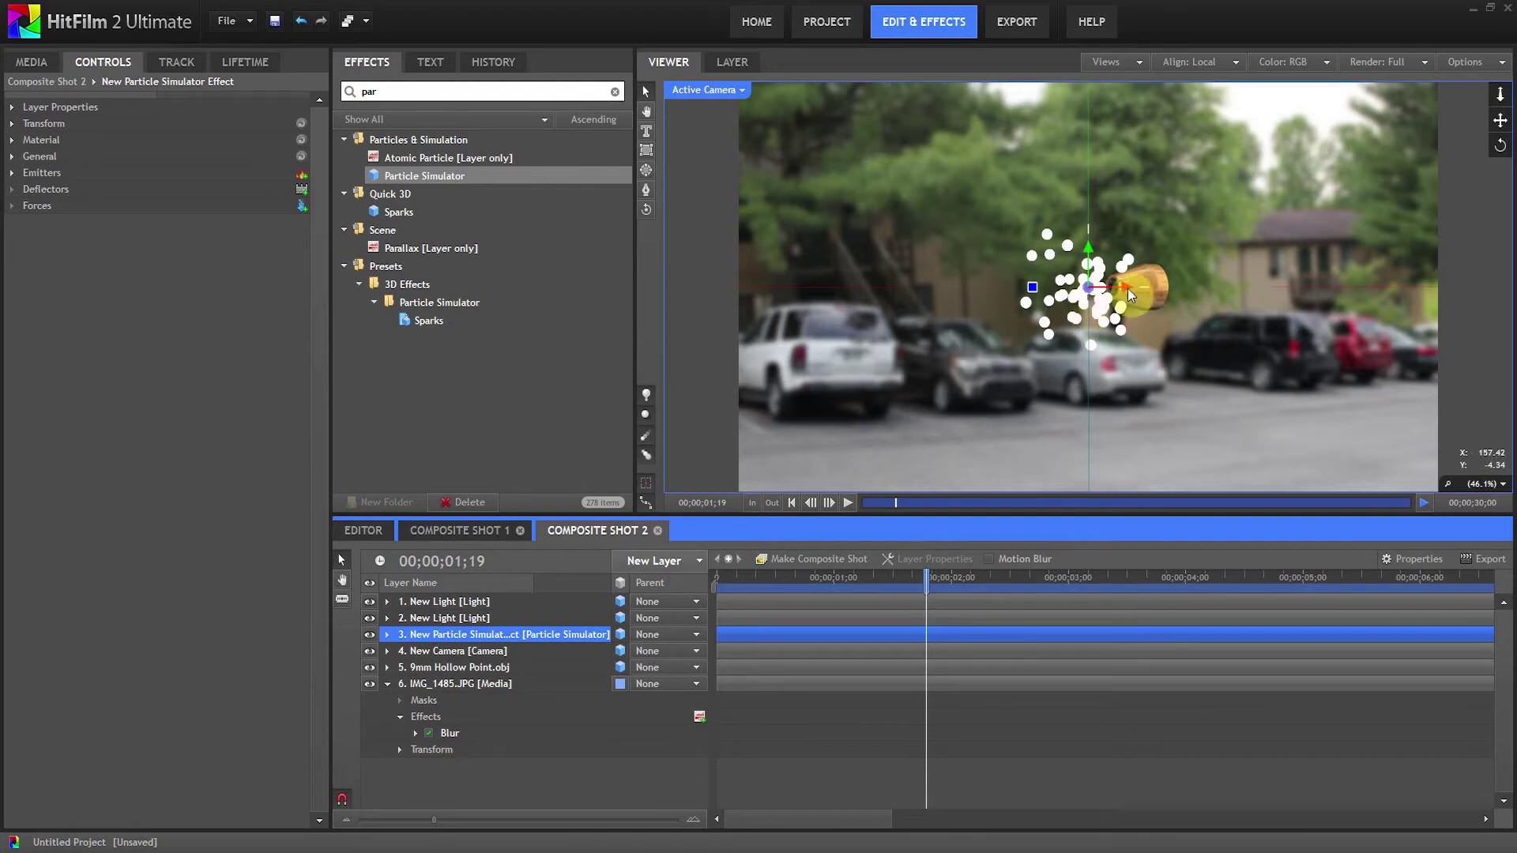
# Attach the particle simulator's emitter to the 9mm Hollow Point.obj layer and check the particle trail at 00;00;02;16
pyautogui.click(13, 174)
pyautogui.click(28, 190)
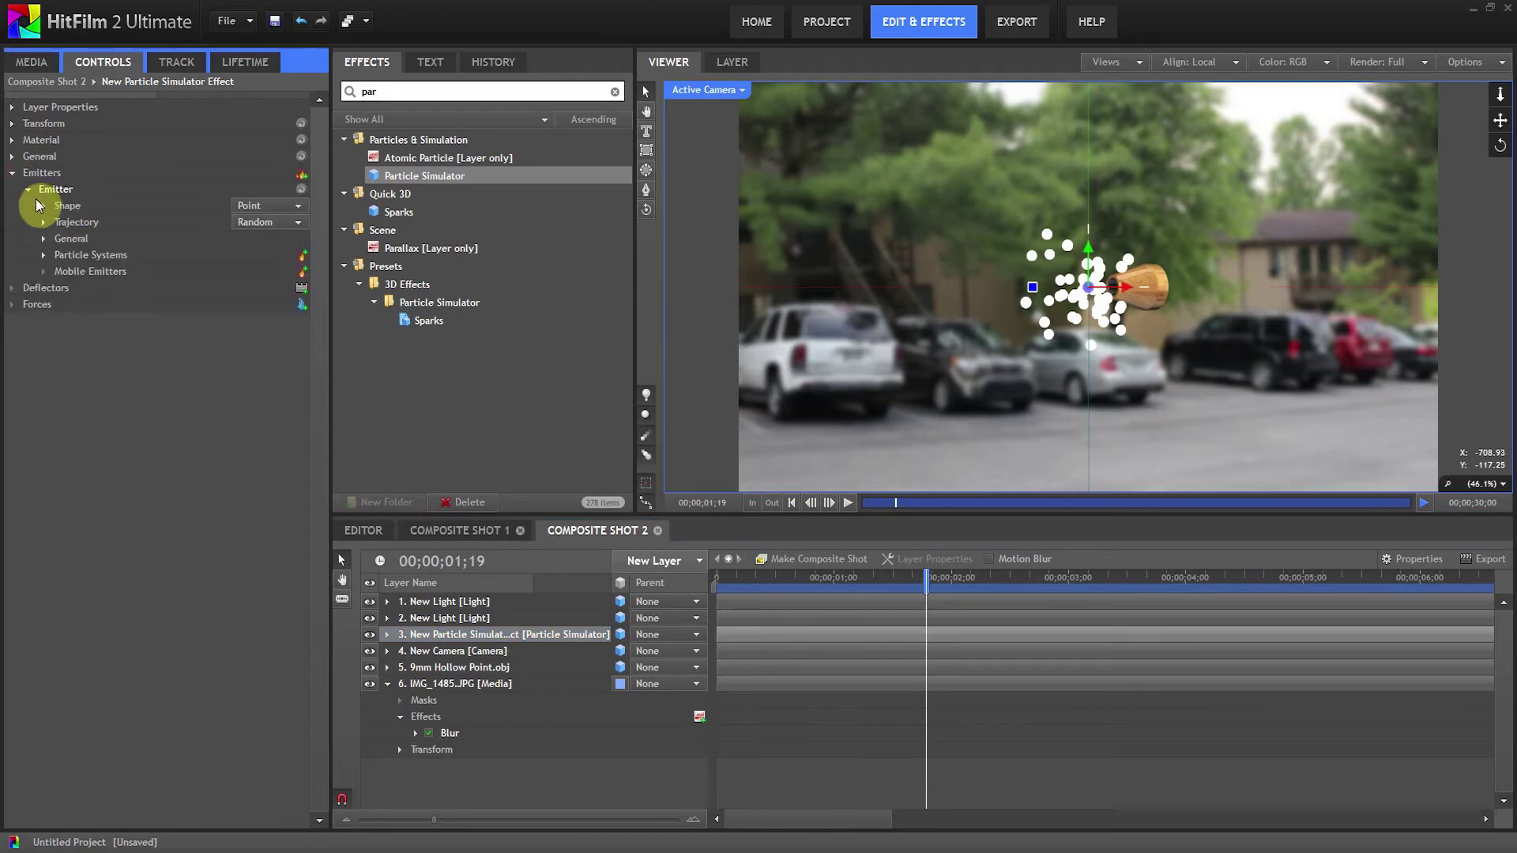
pyautogui.click(44, 205)
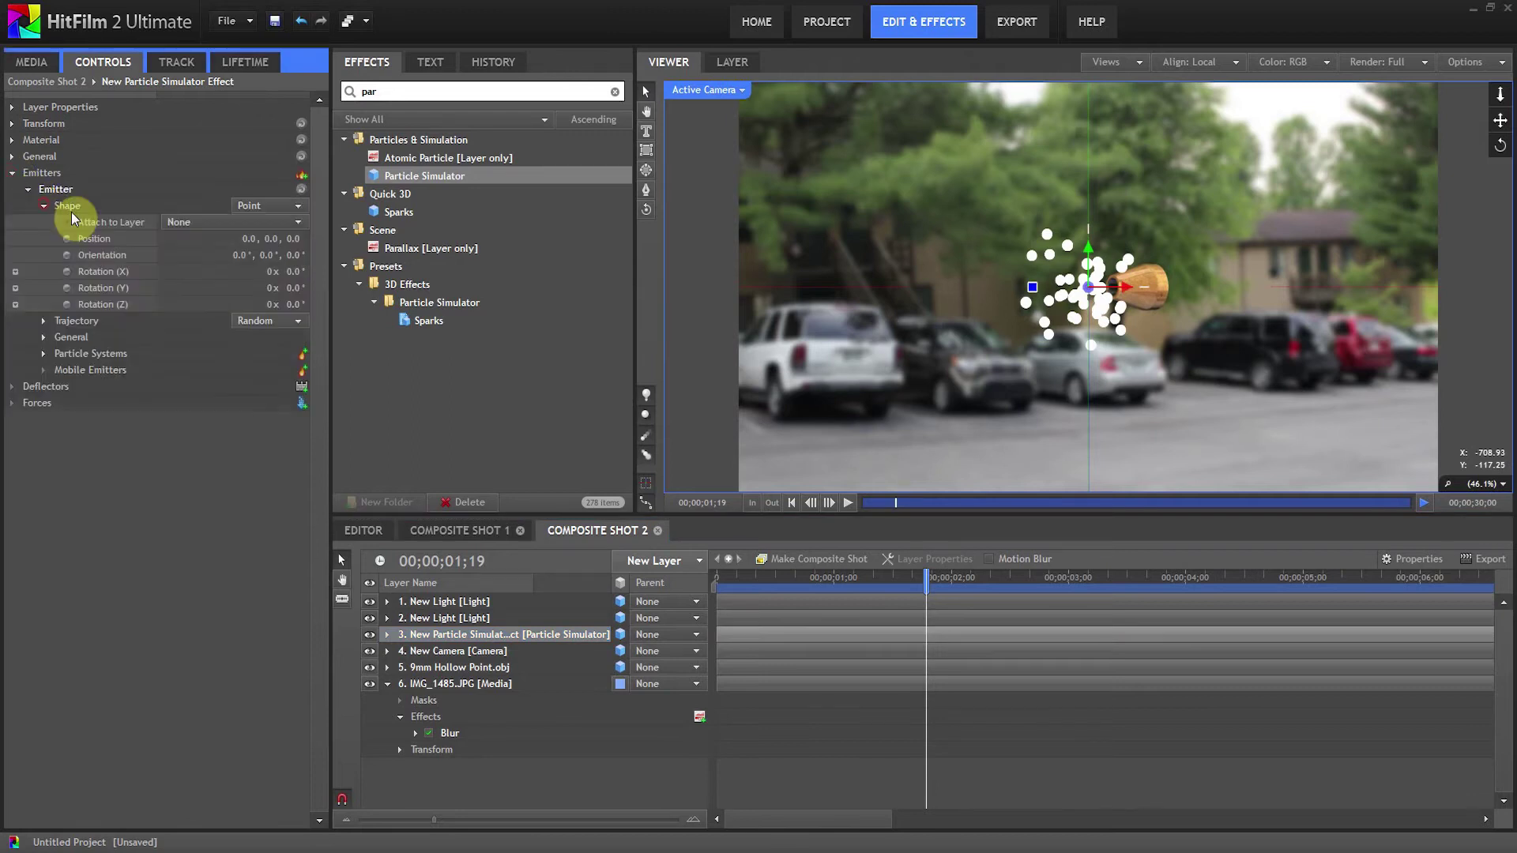
pyautogui.click(201, 221)
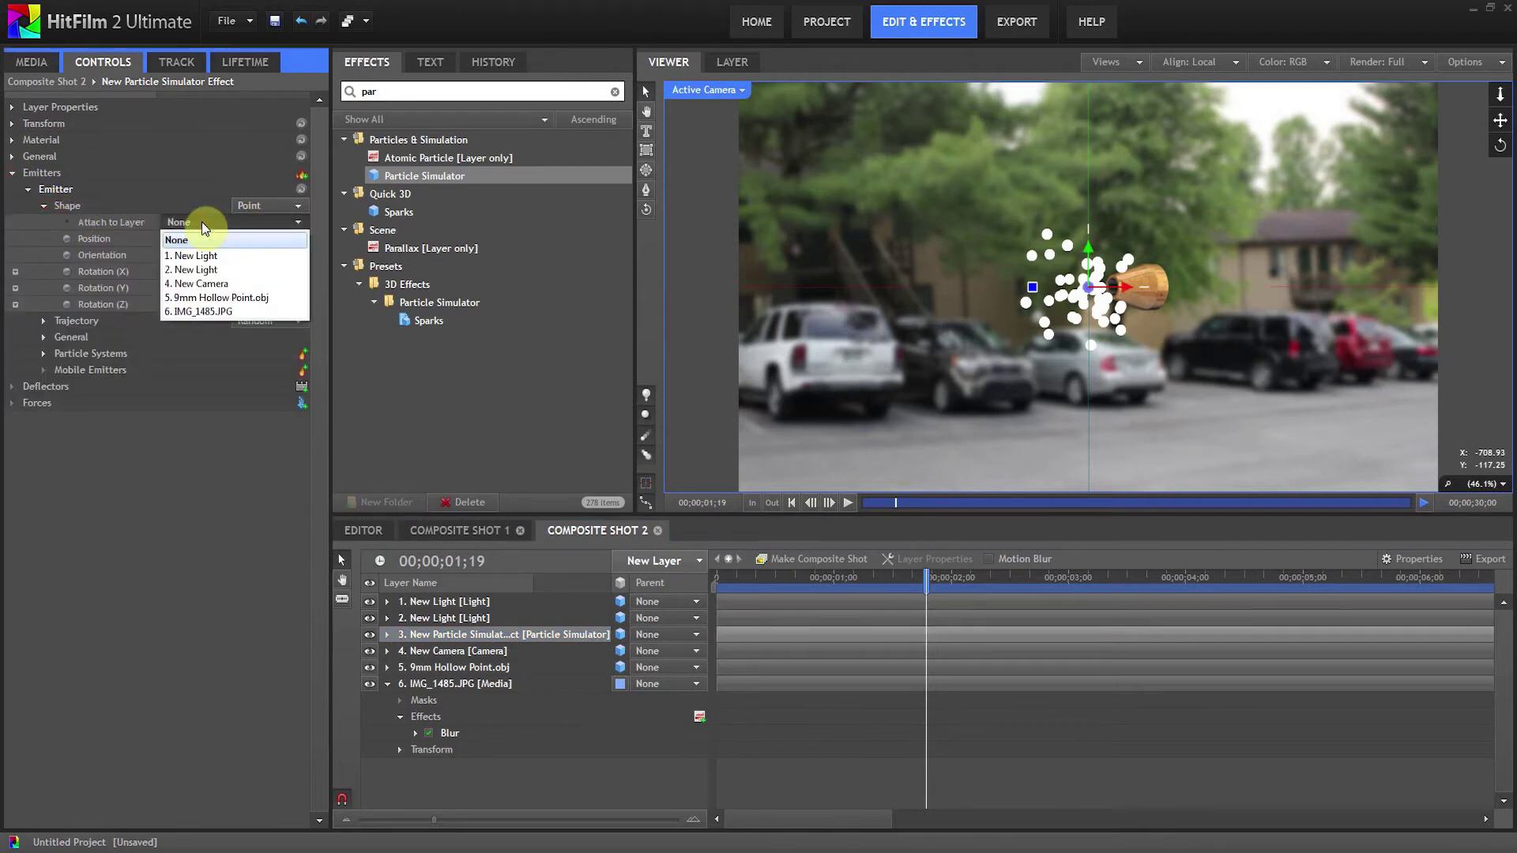
pyautogui.click(239, 299)
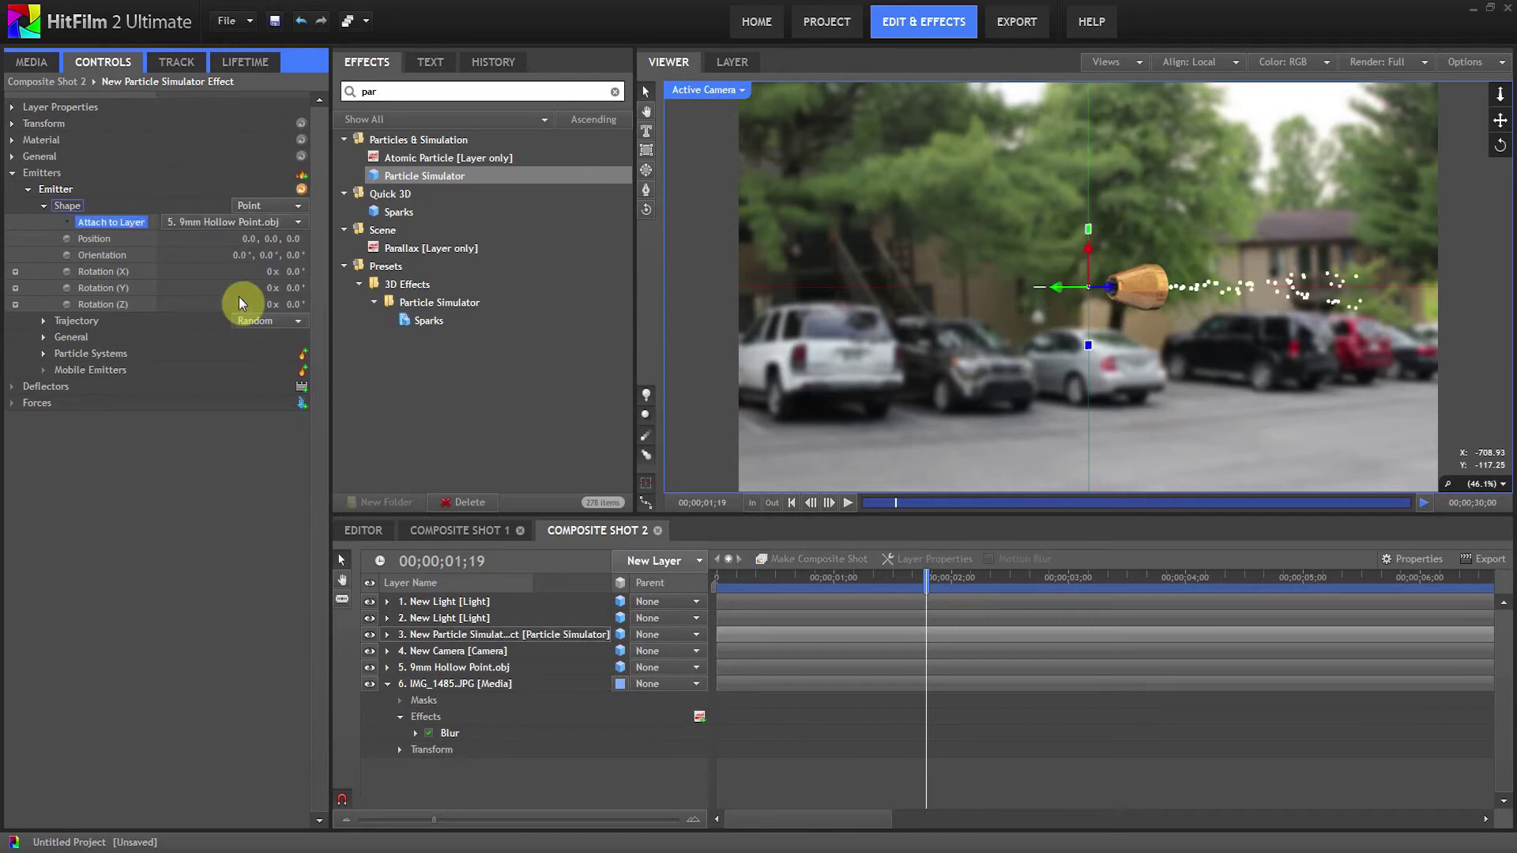
pyautogui.moveTo(764, 577); pyautogui.dragTo(1028, 589)
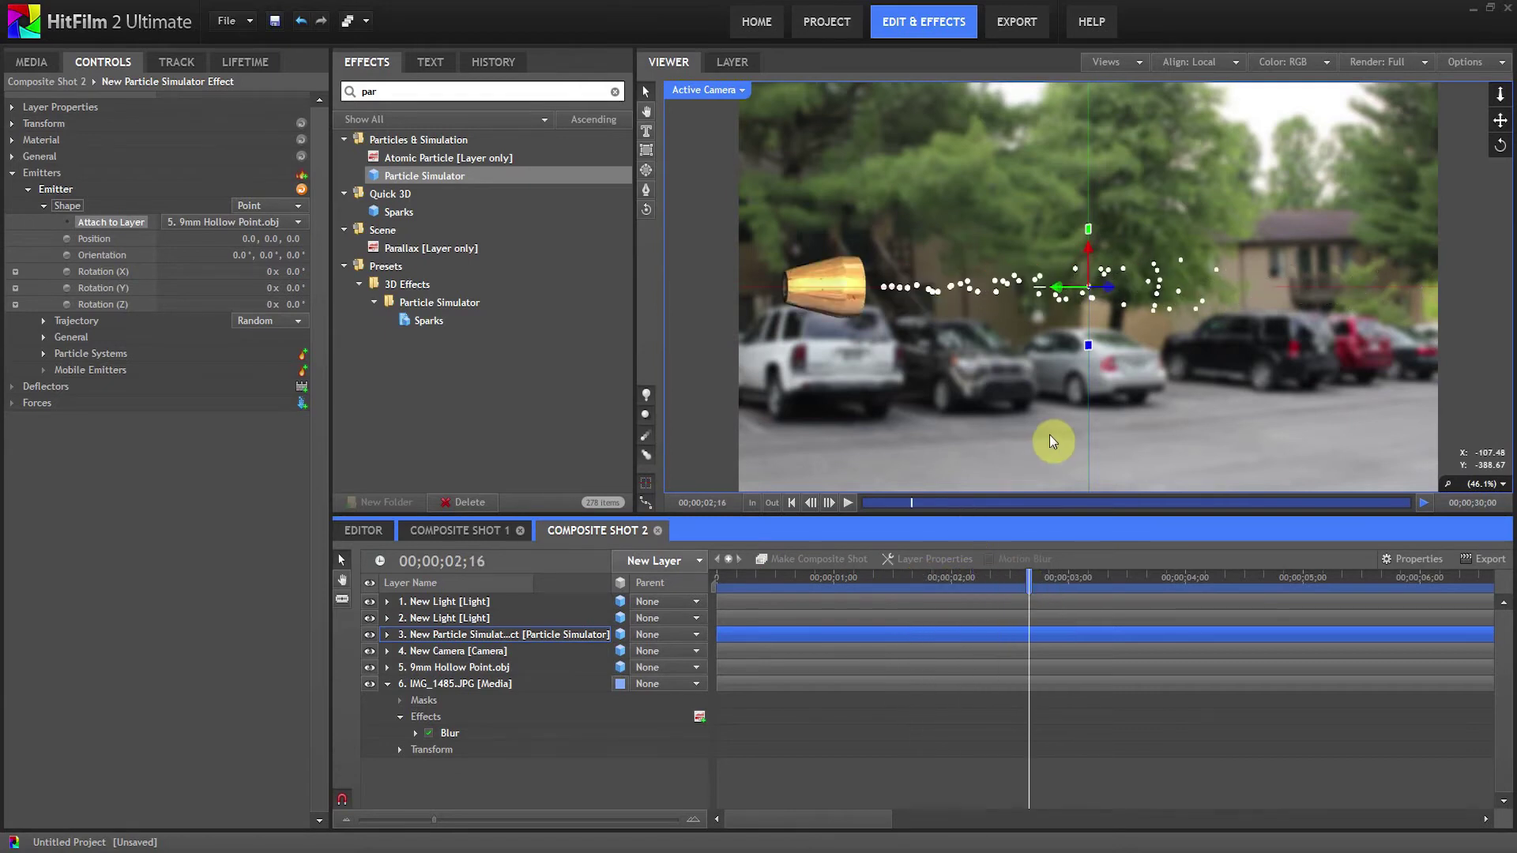
# Set the bullet's environment map to None, hide both lights and disable the bullet's ambient occlusion
pyautogui.click(504, 668)
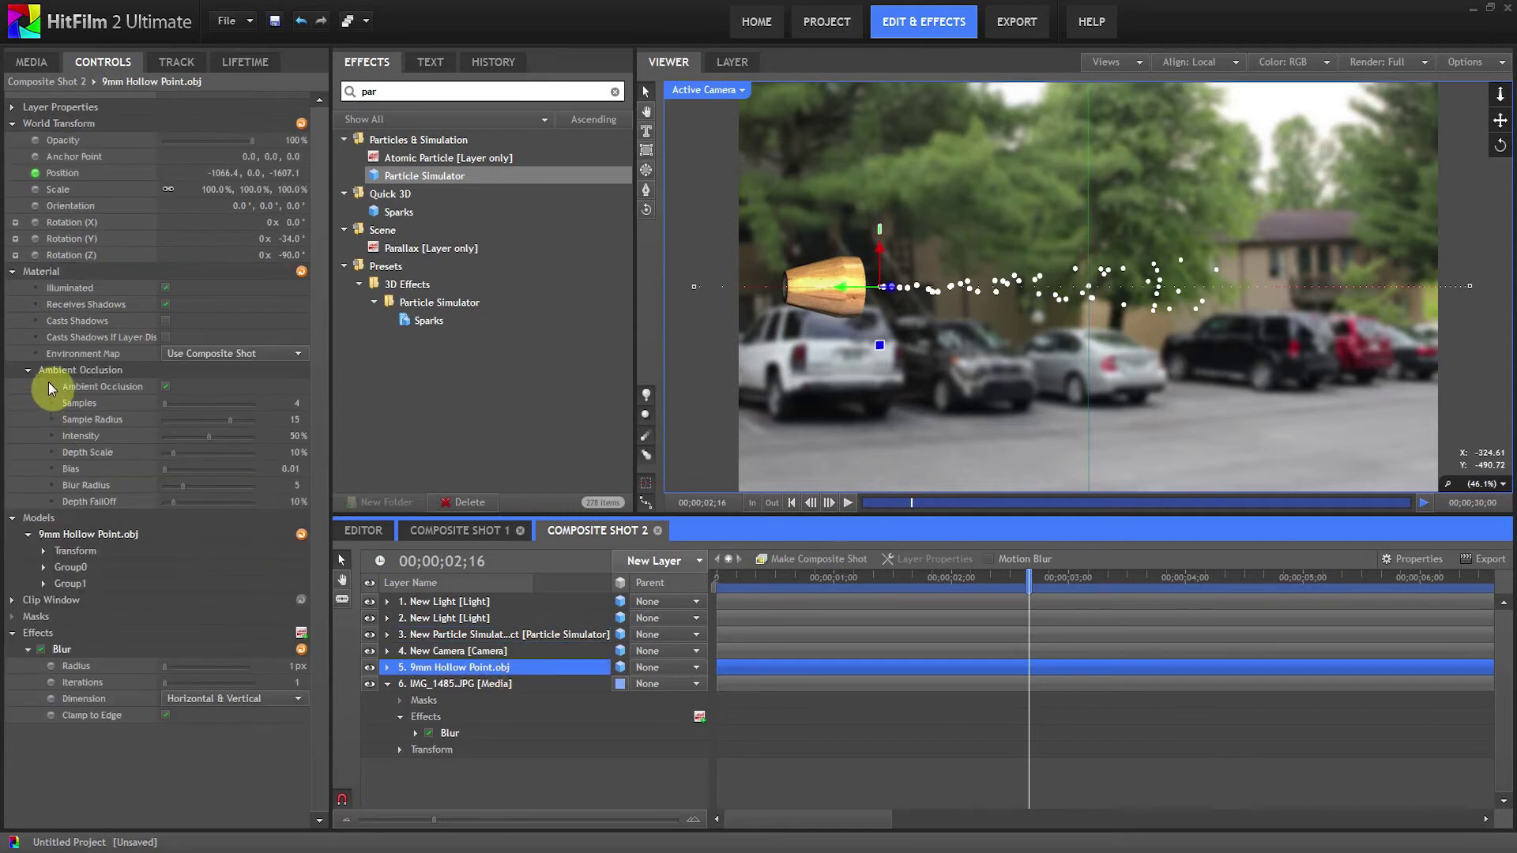
pyautogui.click(177, 354)
pyautogui.click(182, 374)
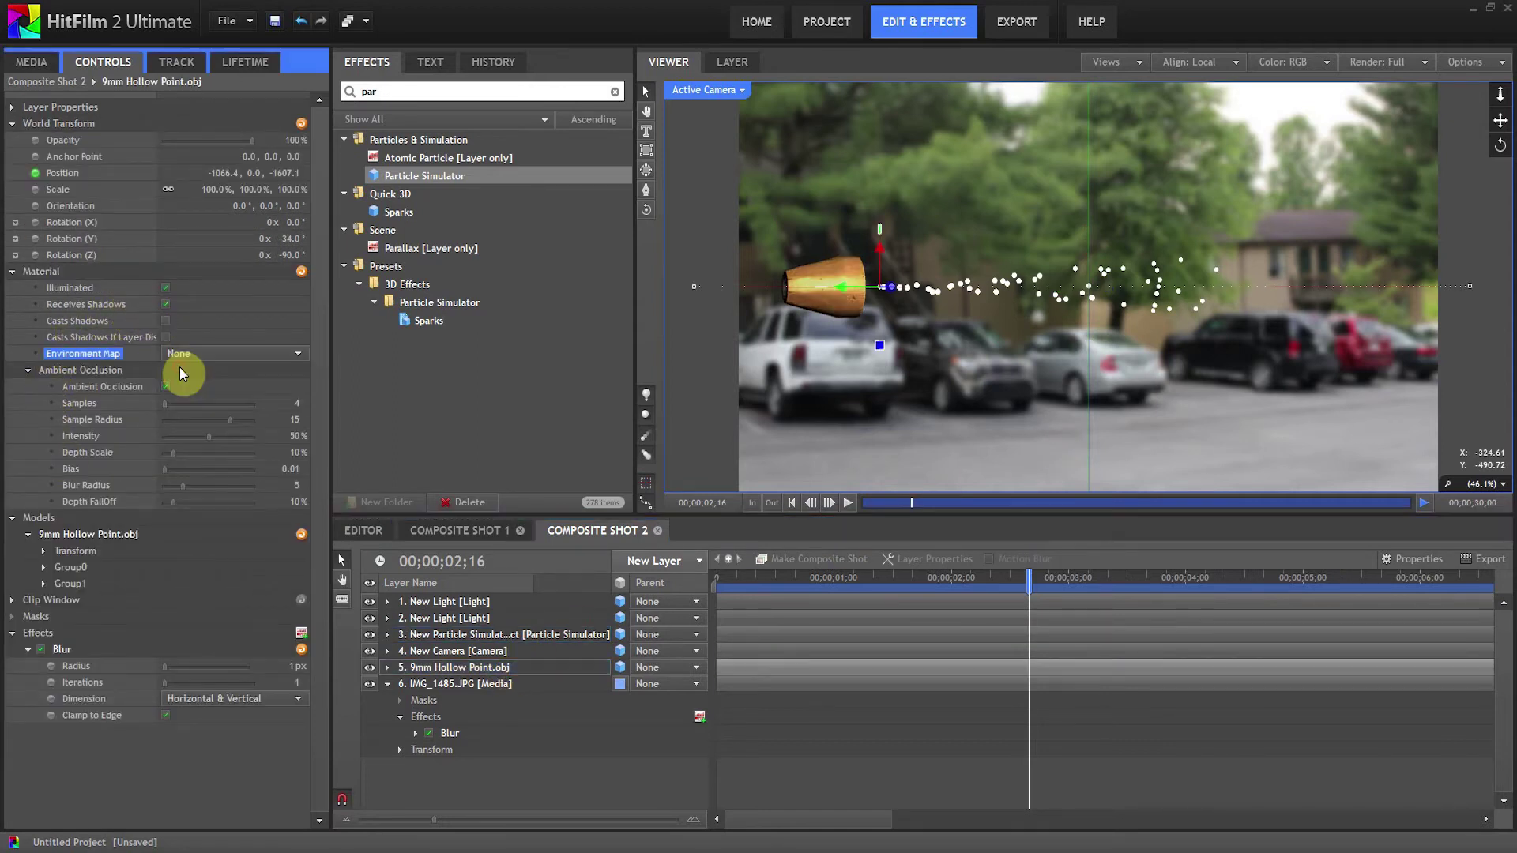
pyautogui.click(369, 603)
pyautogui.click(369, 603)
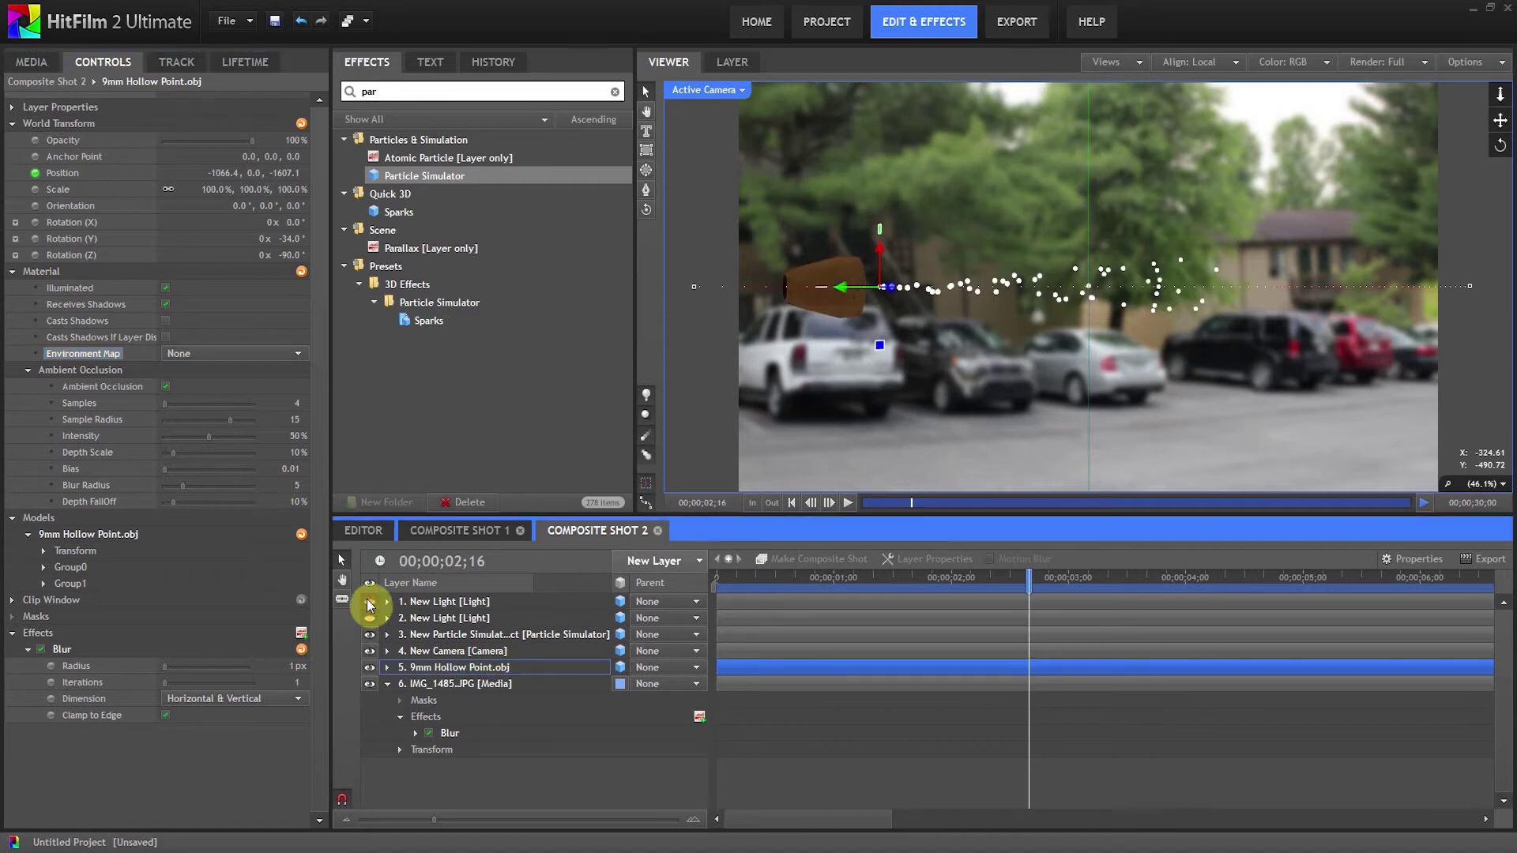
pyautogui.click(165, 388)
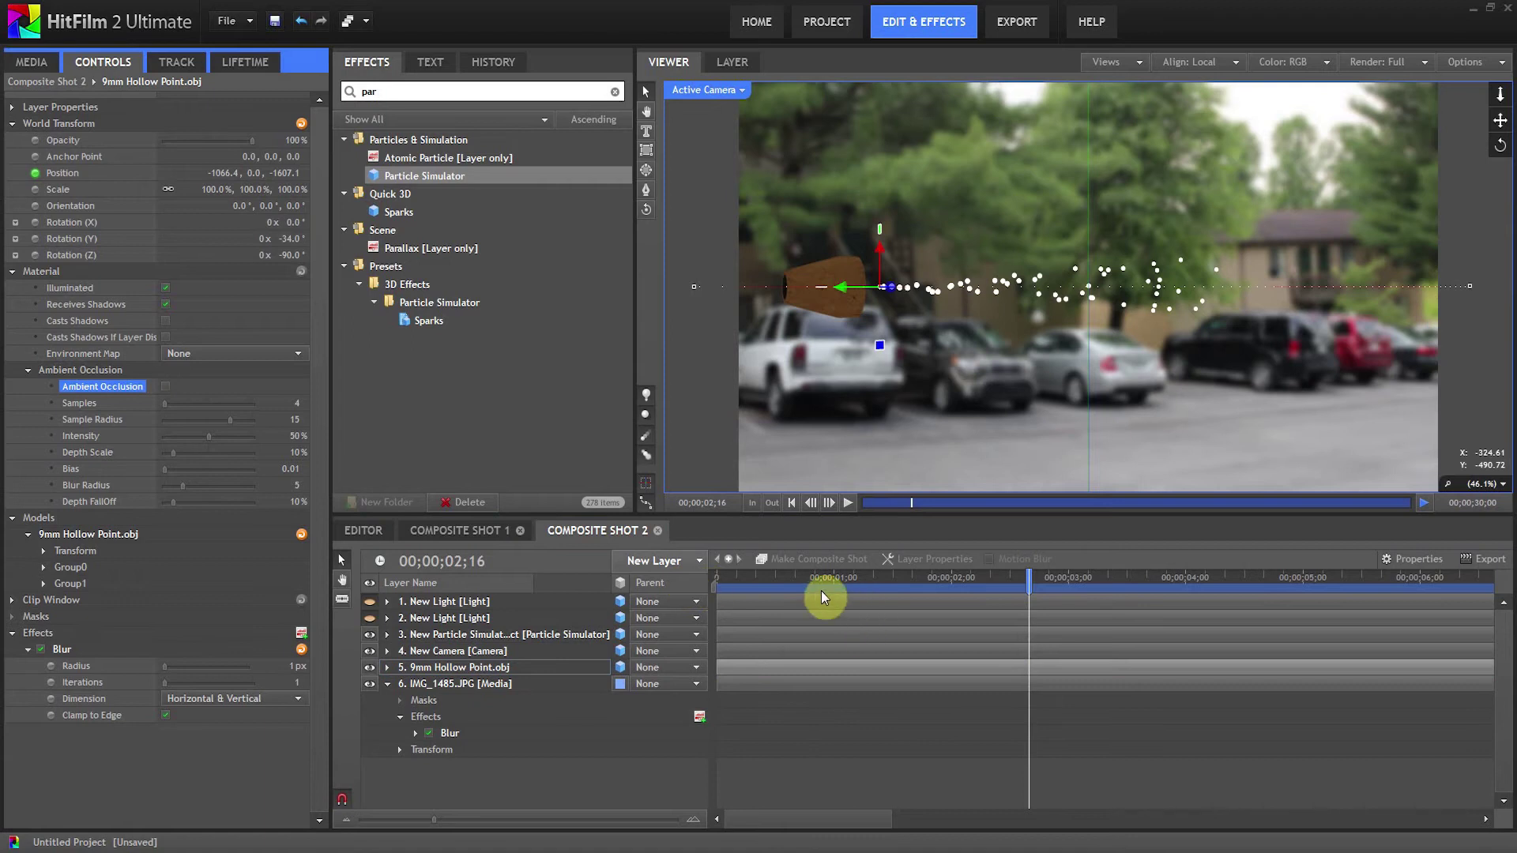
# Compare camera and top views at 00;00;01;14 and set the emitter's Y position to 111 so particles start closer to the bullet
pyautogui.moveTo(790, 576); pyautogui.dragTo(923, 586)
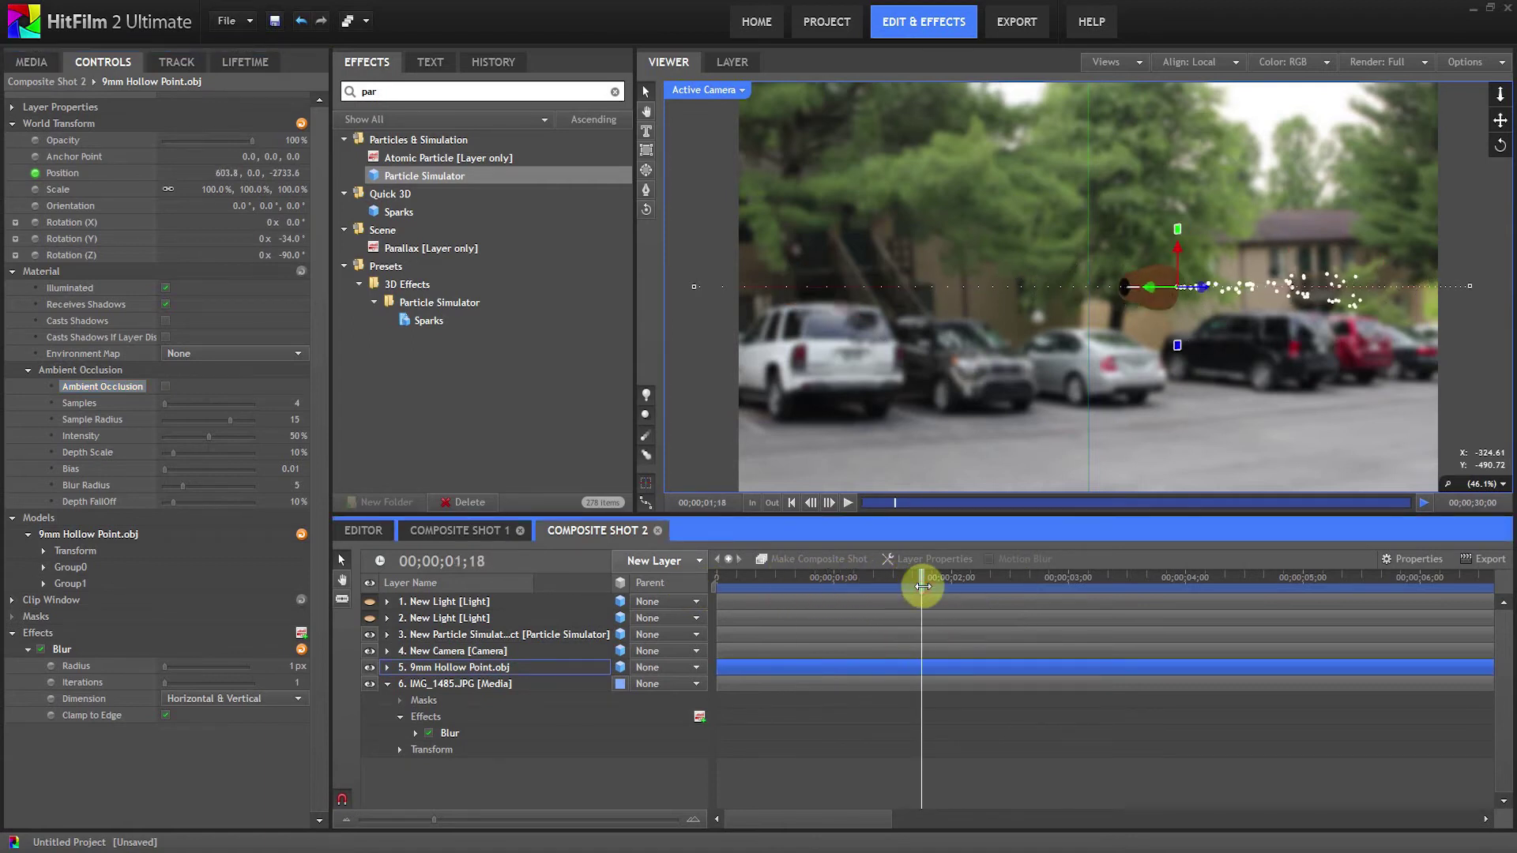
pyautogui.click(1104, 63)
pyautogui.click(1106, 107)
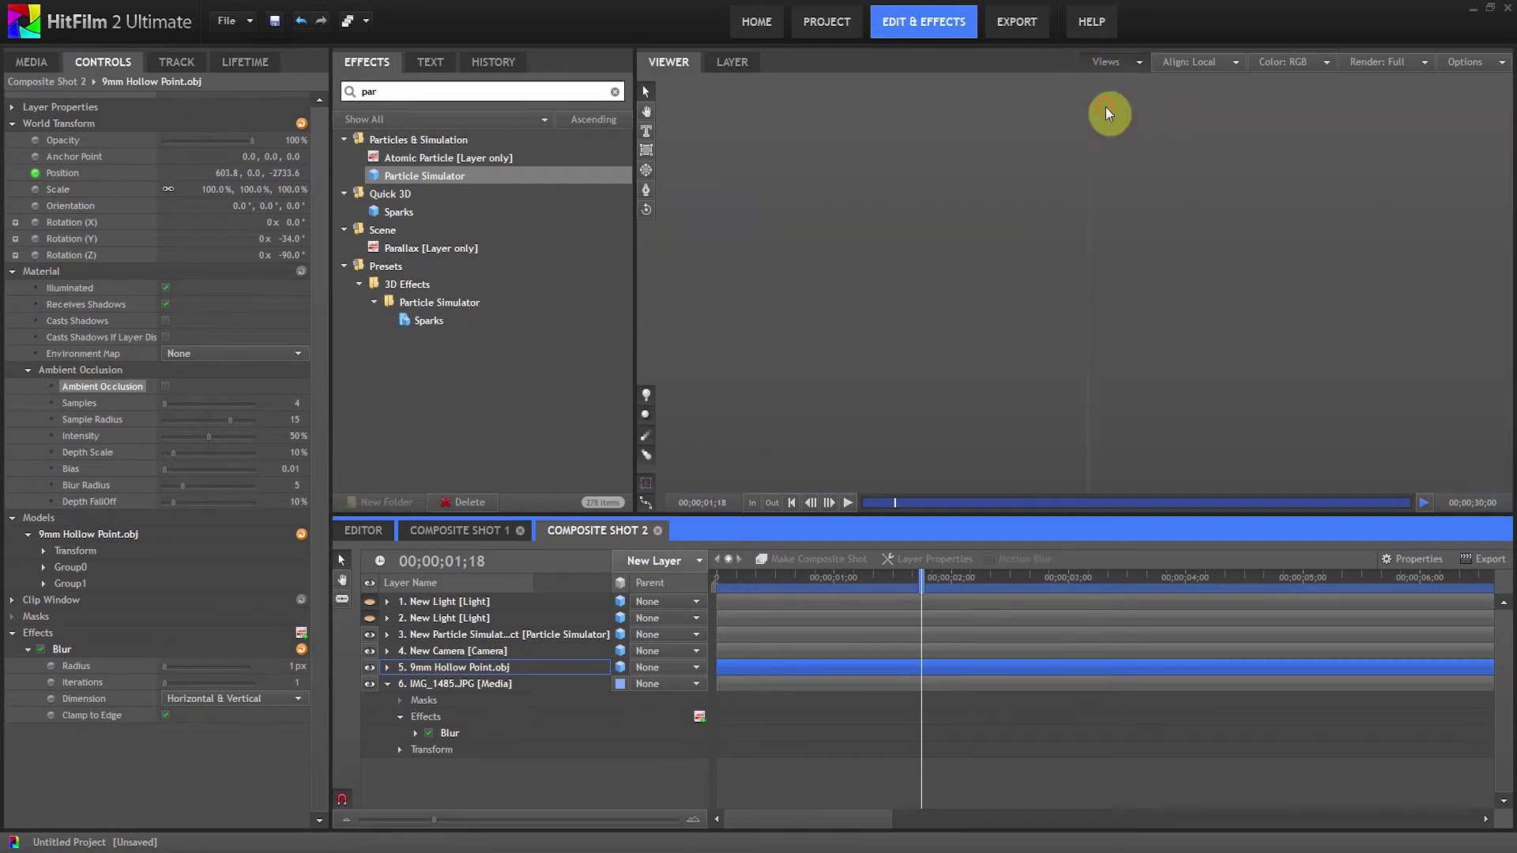
pyautogui.click(1338, 153)
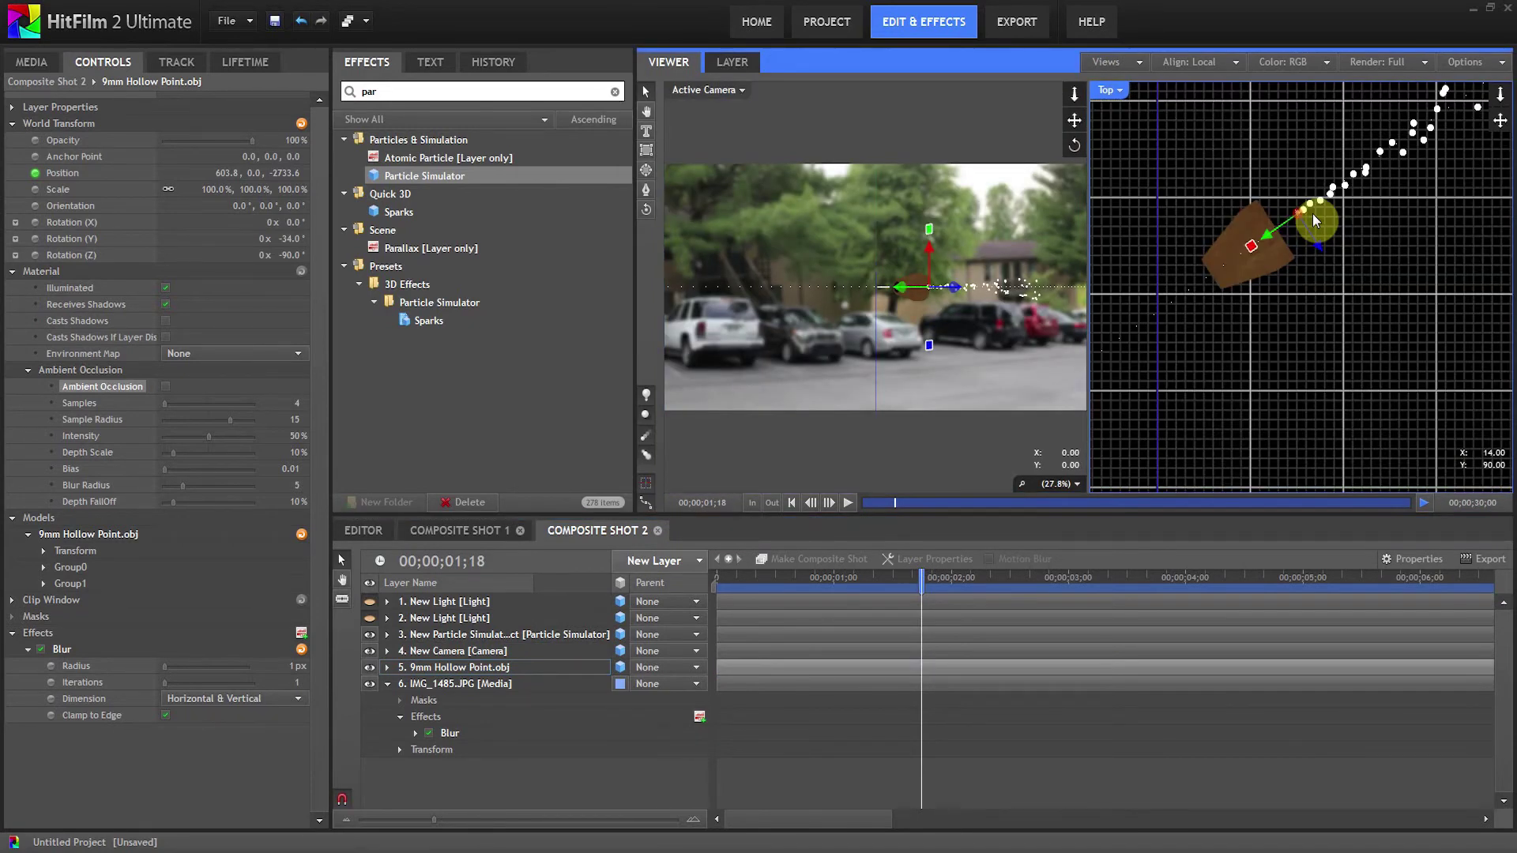
pyautogui.moveTo(874, 590); pyautogui.dragTo(901, 591)
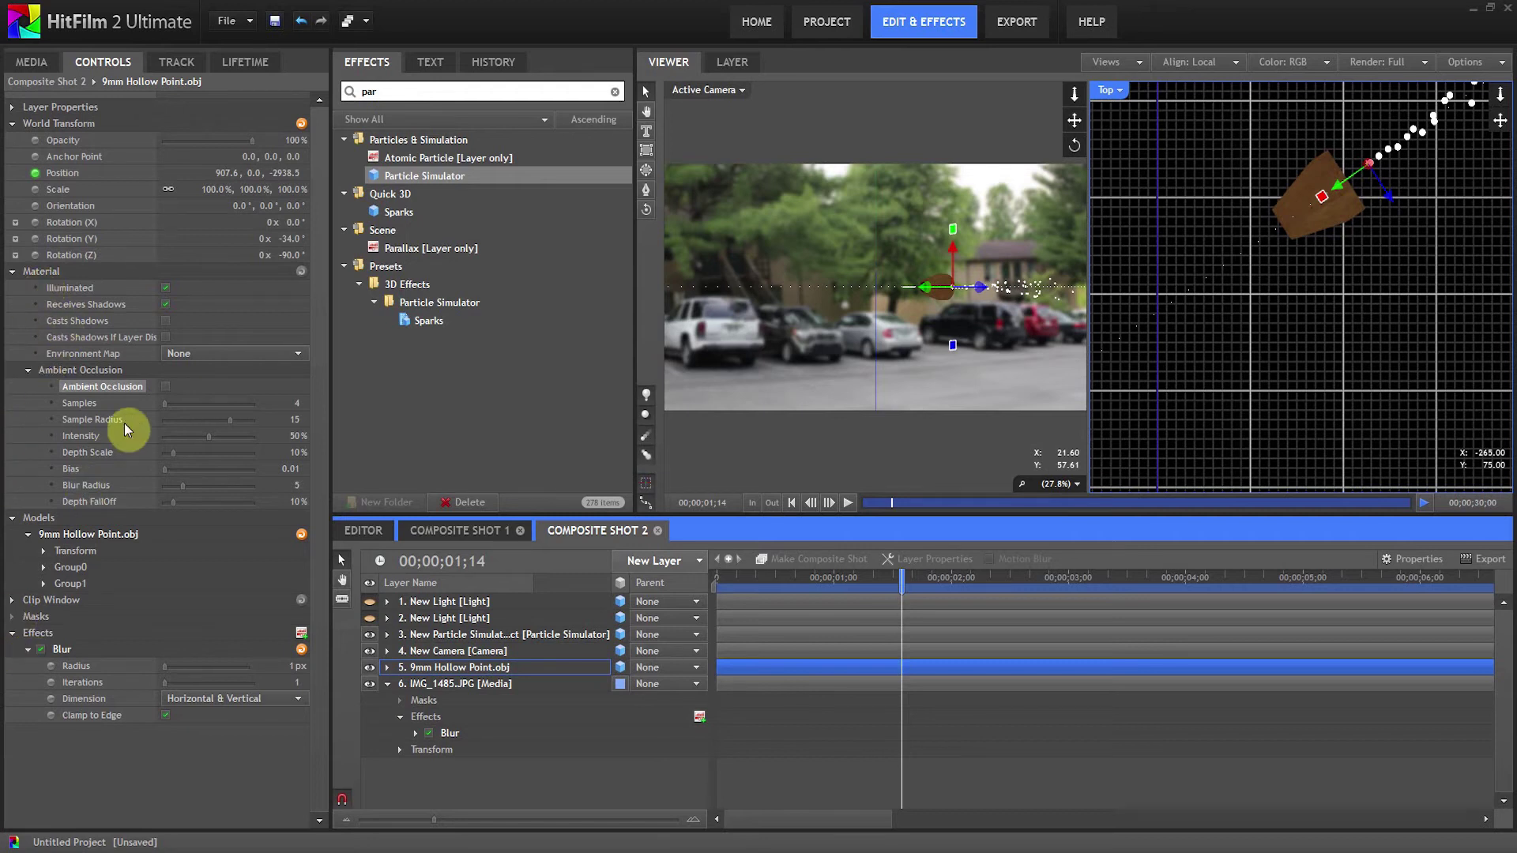
pyautogui.click(448, 672)
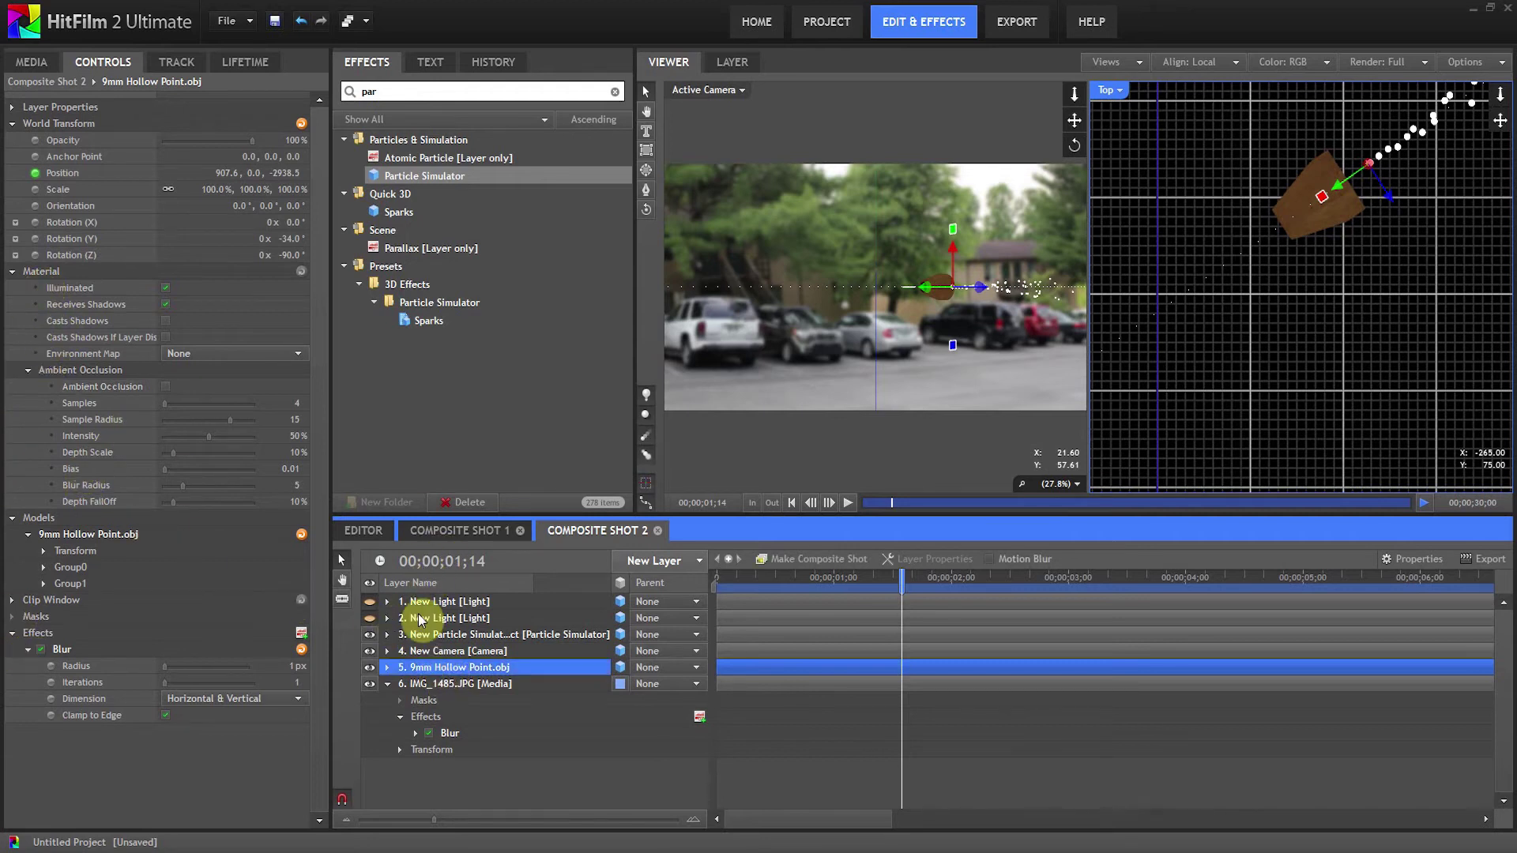
pyautogui.click(437, 635)
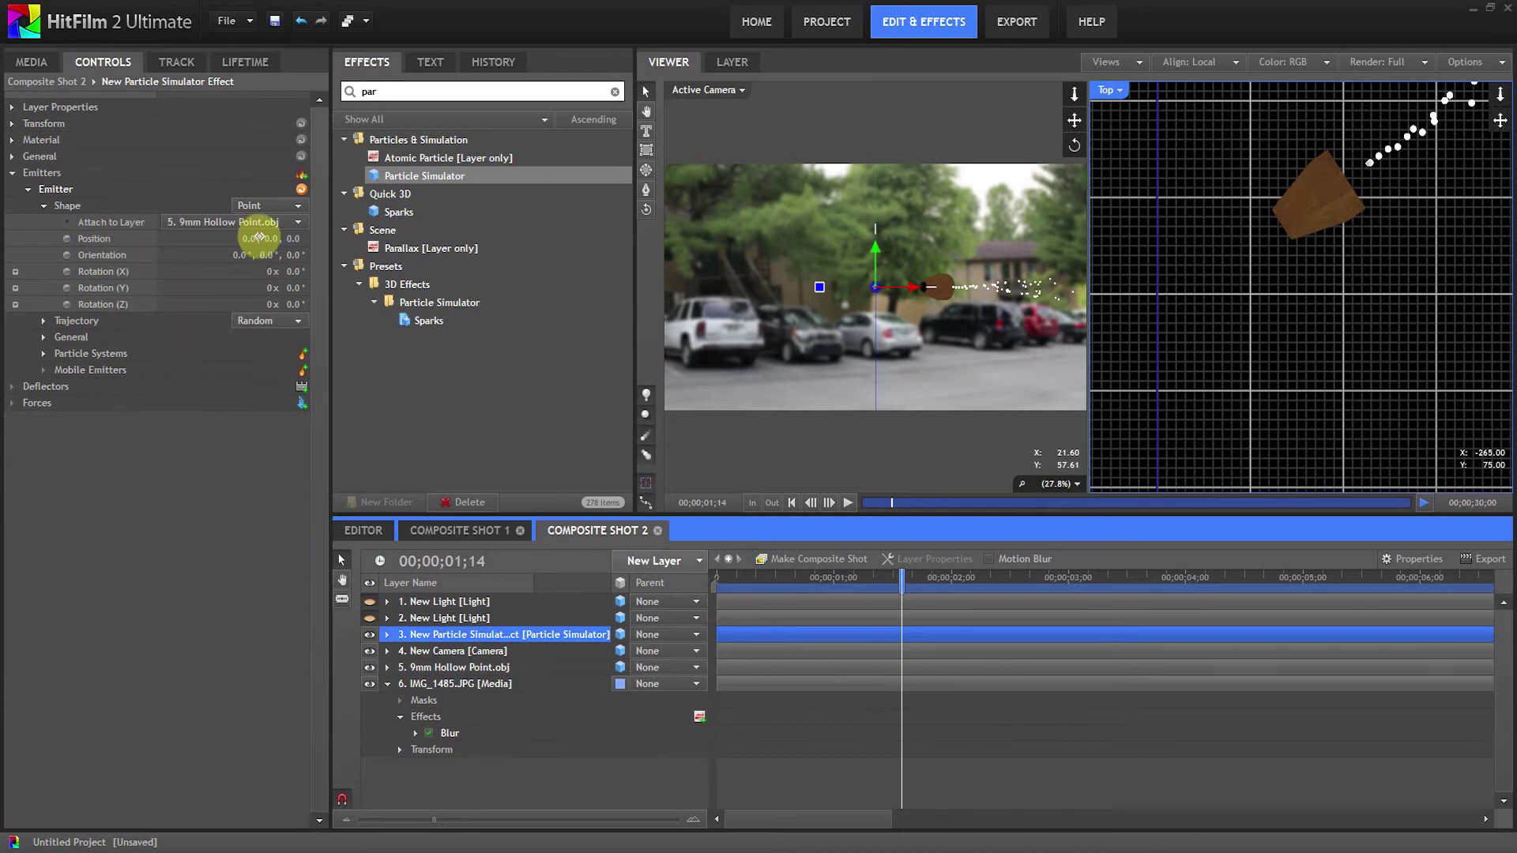
pyautogui.moveTo(271, 238); pyautogui.dragTo(353, 230)
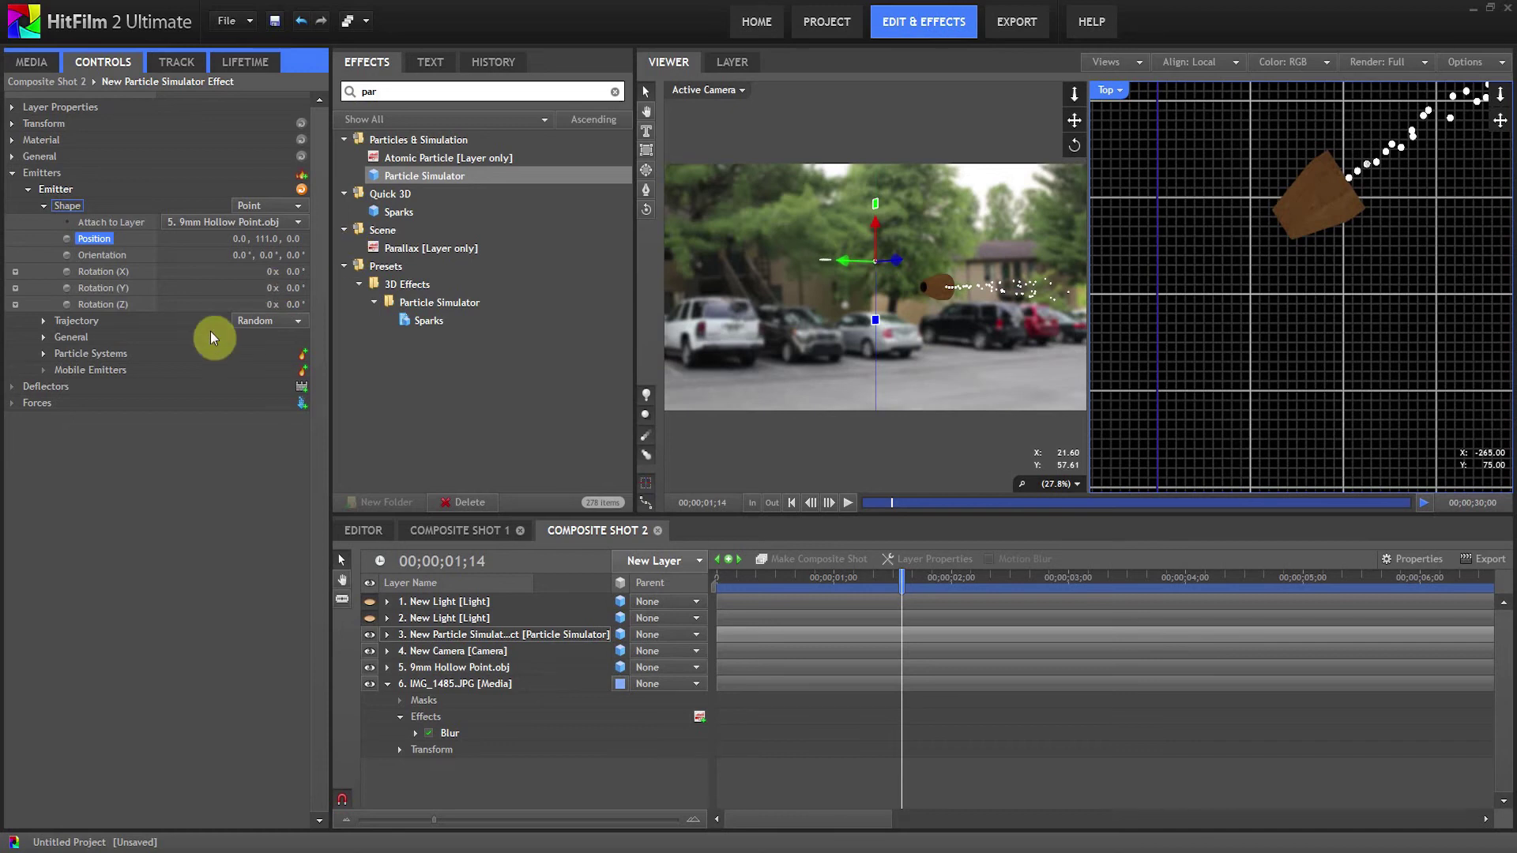
# Inspect the particle system's appearance settings and preview ball.png in the project media
pyautogui.click(44, 353)
pyautogui.click(60, 371)
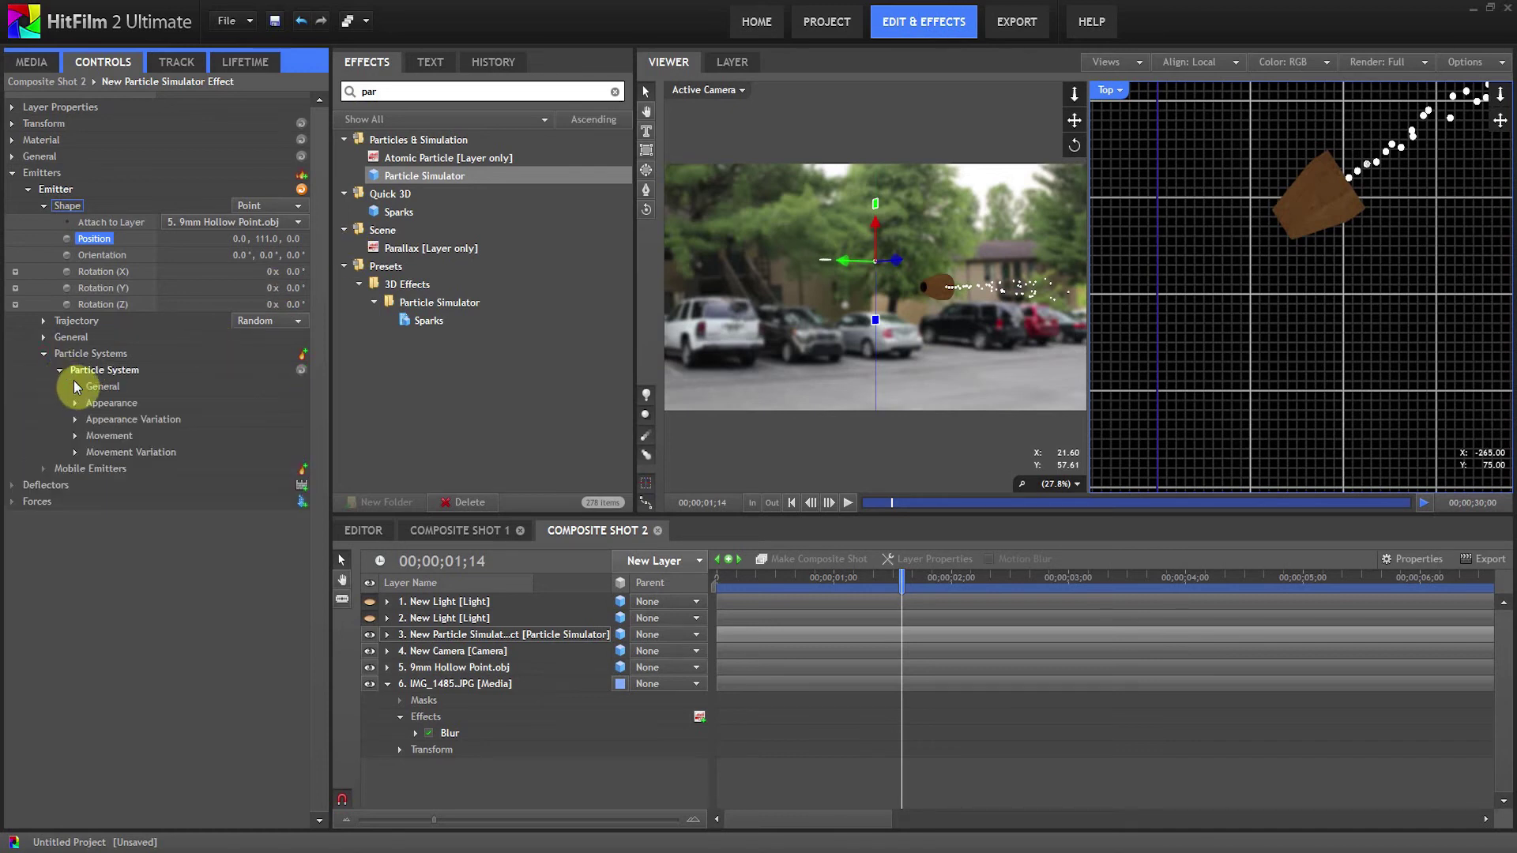
pyautogui.click(77, 405)
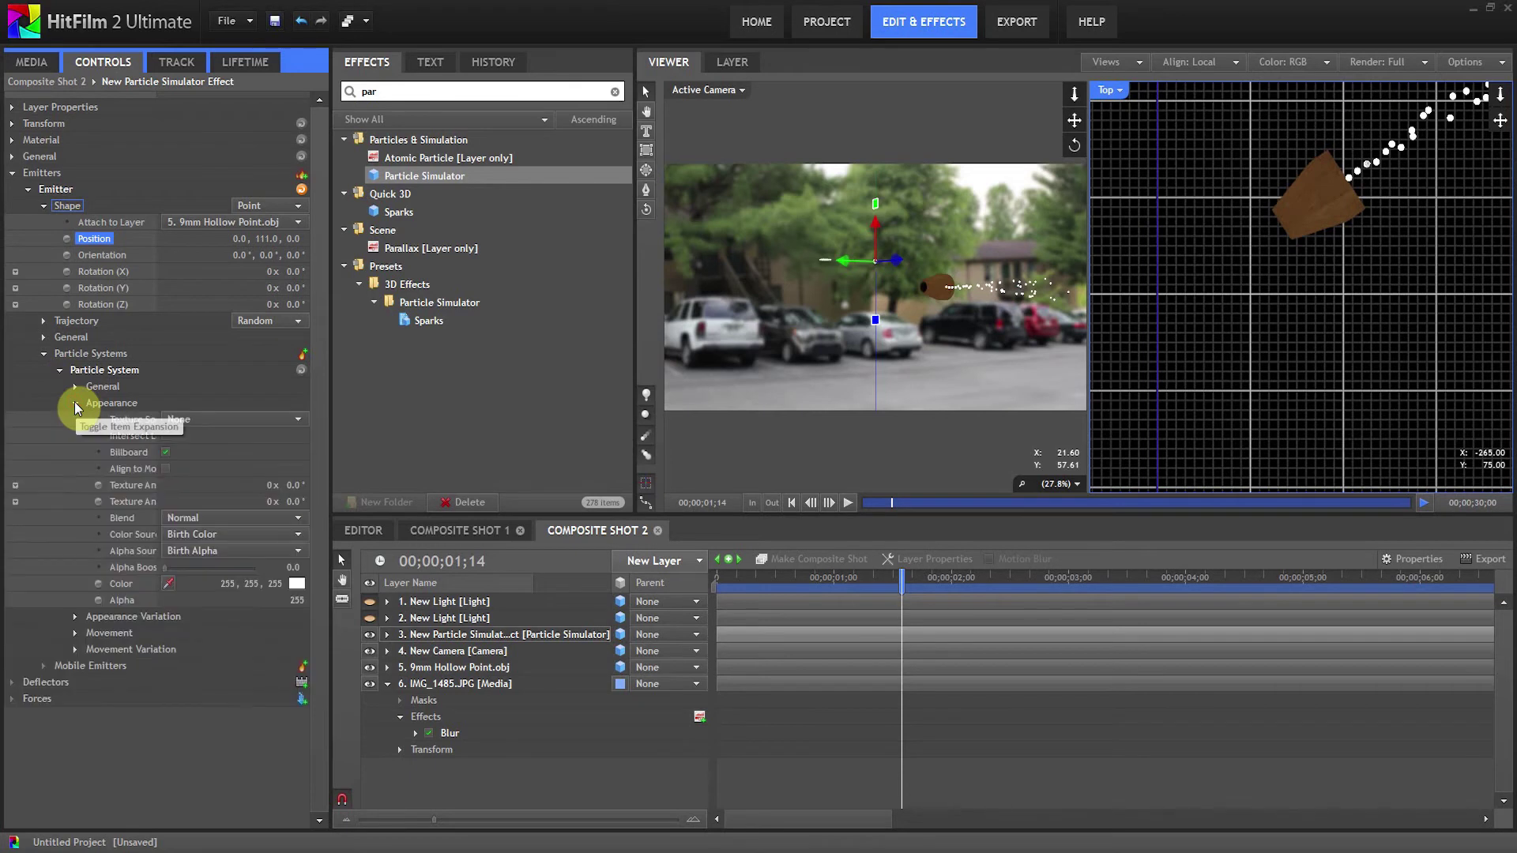
pyautogui.click(76, 405)
pyautogui.click(32, 62)
pyautogui.click(127, 476)
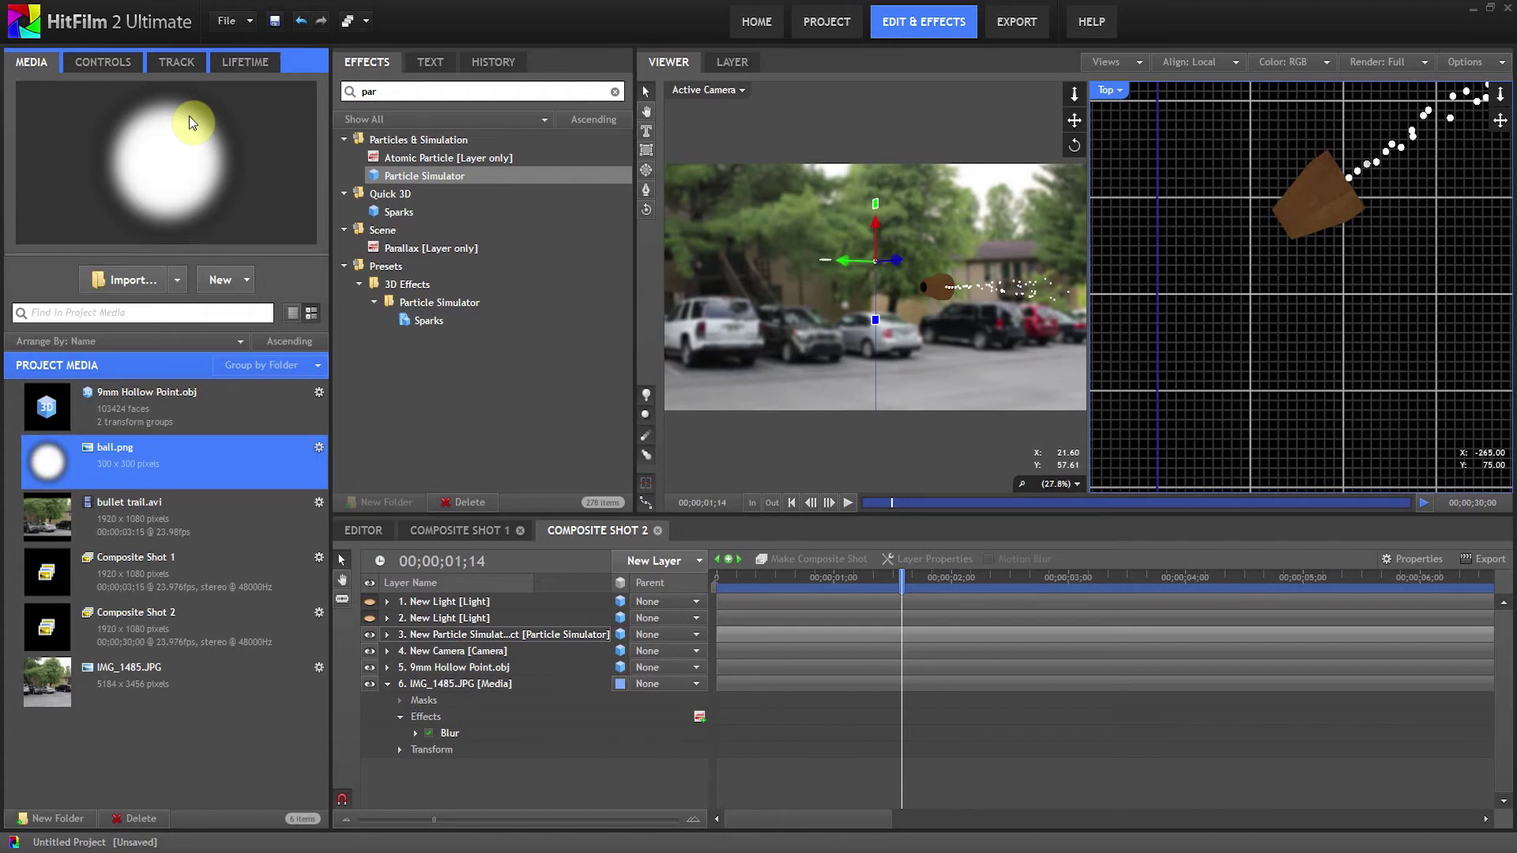
# Add ball.png as a hidden bottom layer and use it as the source layer for the particle system's texture
pyautogui.moveTo(96, 437); pyautogui.dragTo(488, 763)
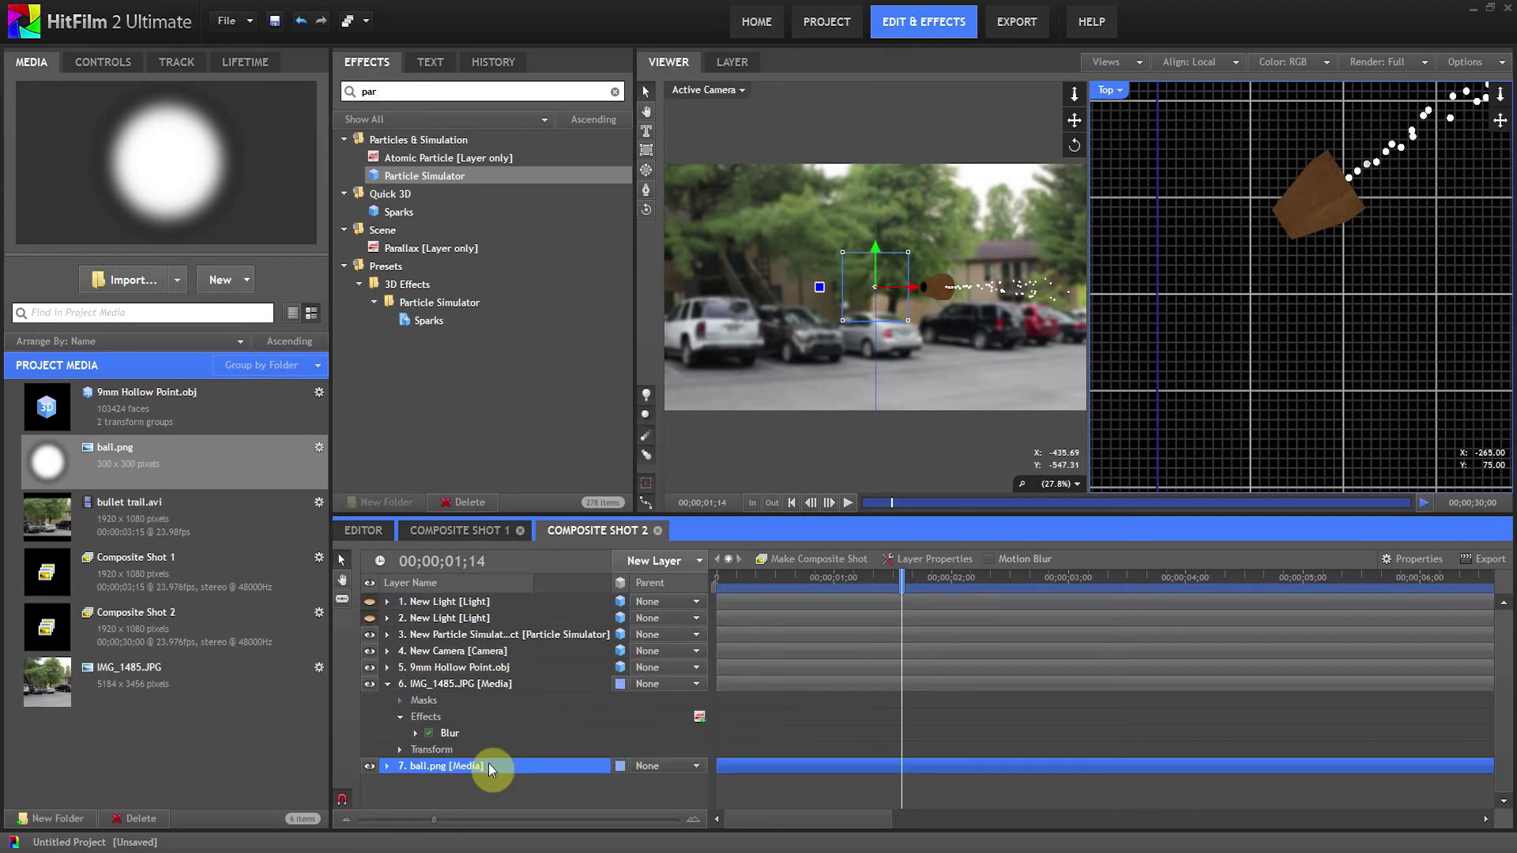
pyautogui.click(365, 768)
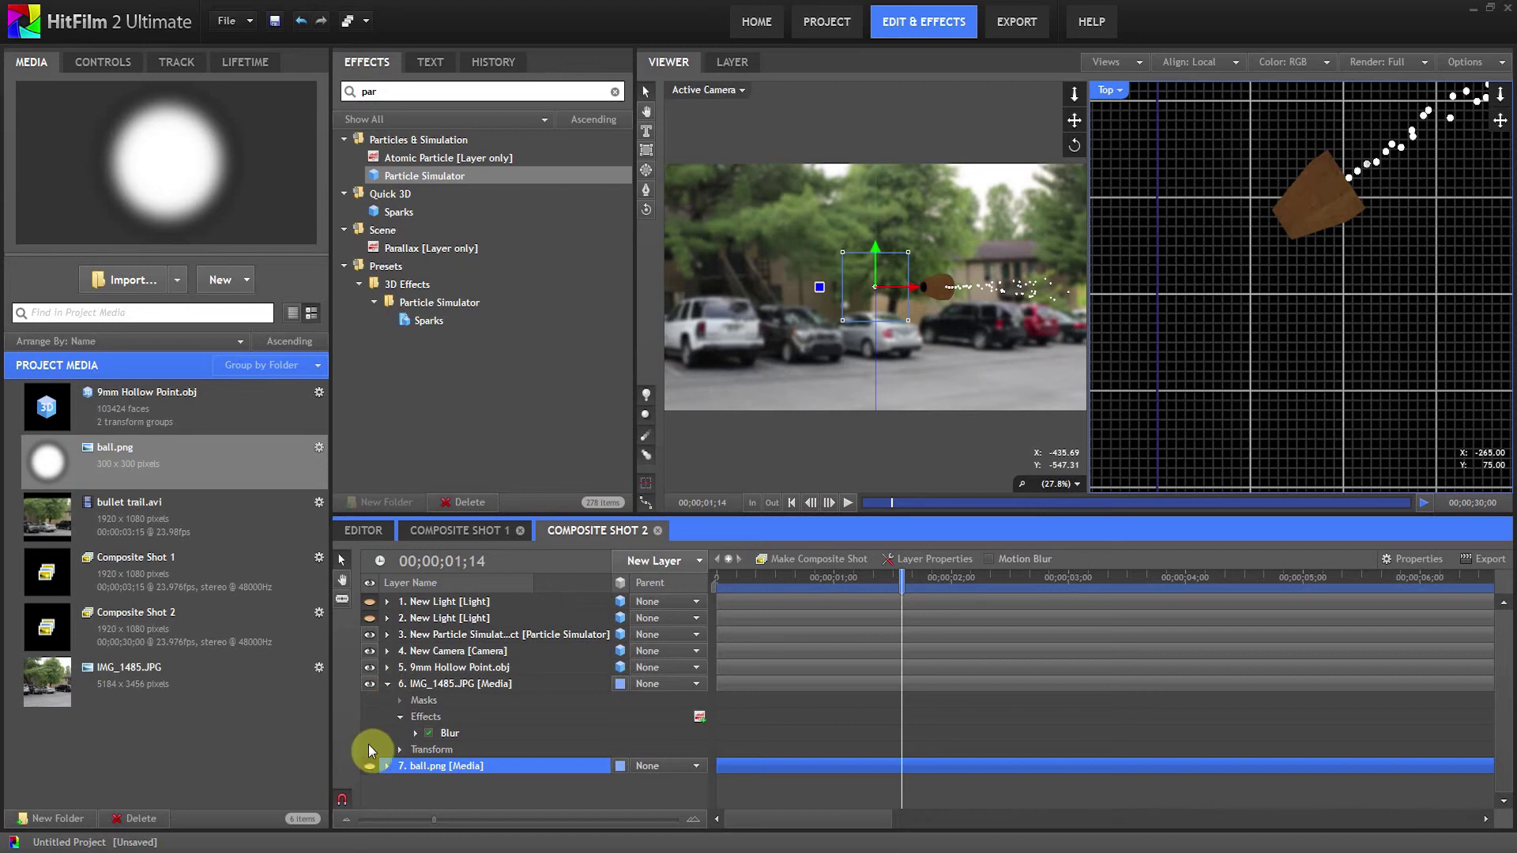
pyautogui.click(480, 639)
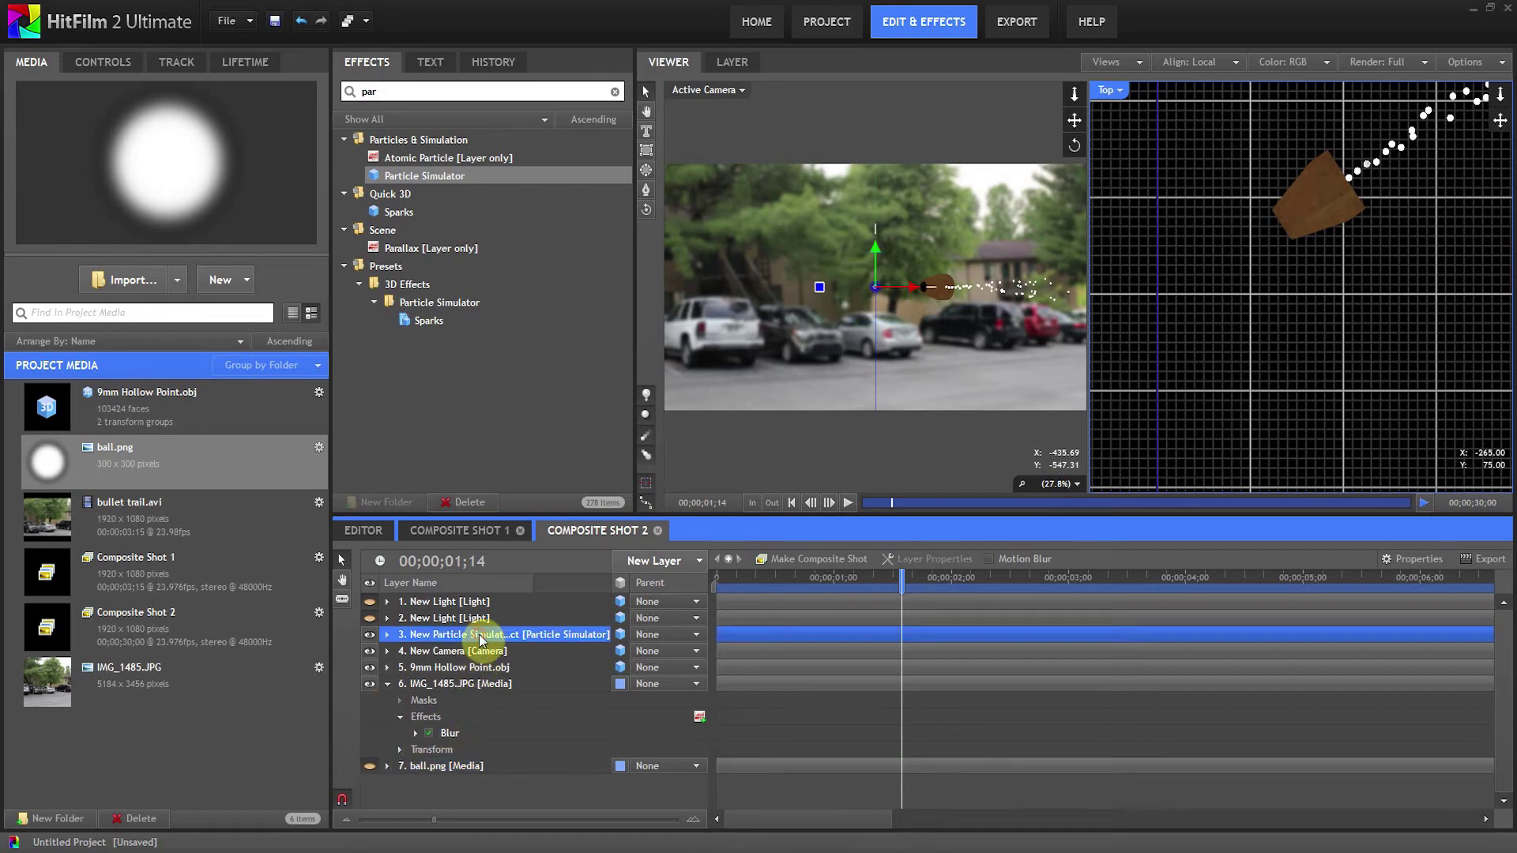
pyautogui.click(91, 64)
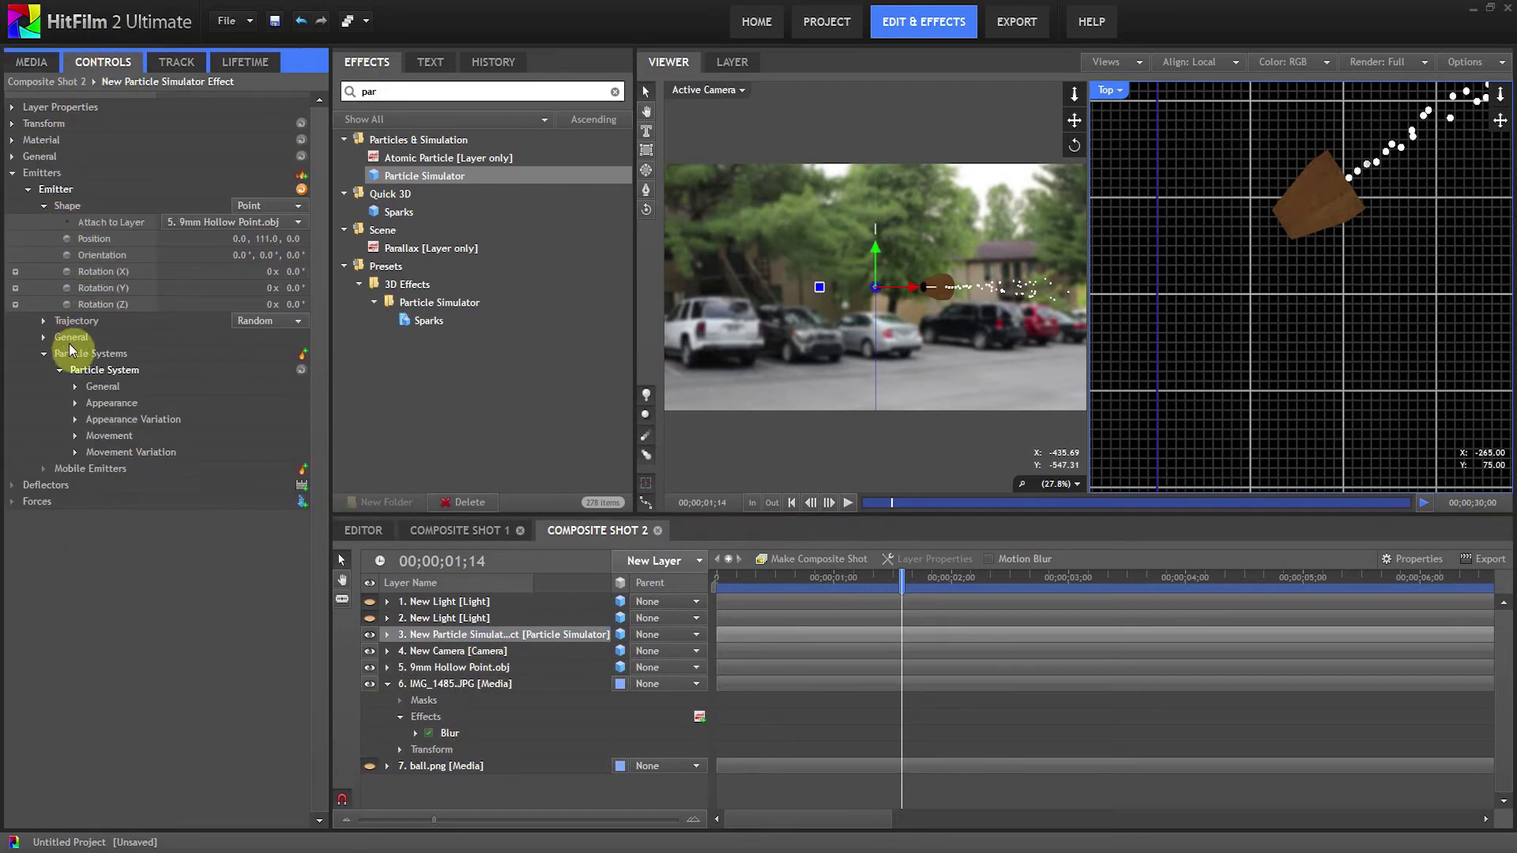
pyautogui.click(79, 404)
pyautogui.click(192, 420)
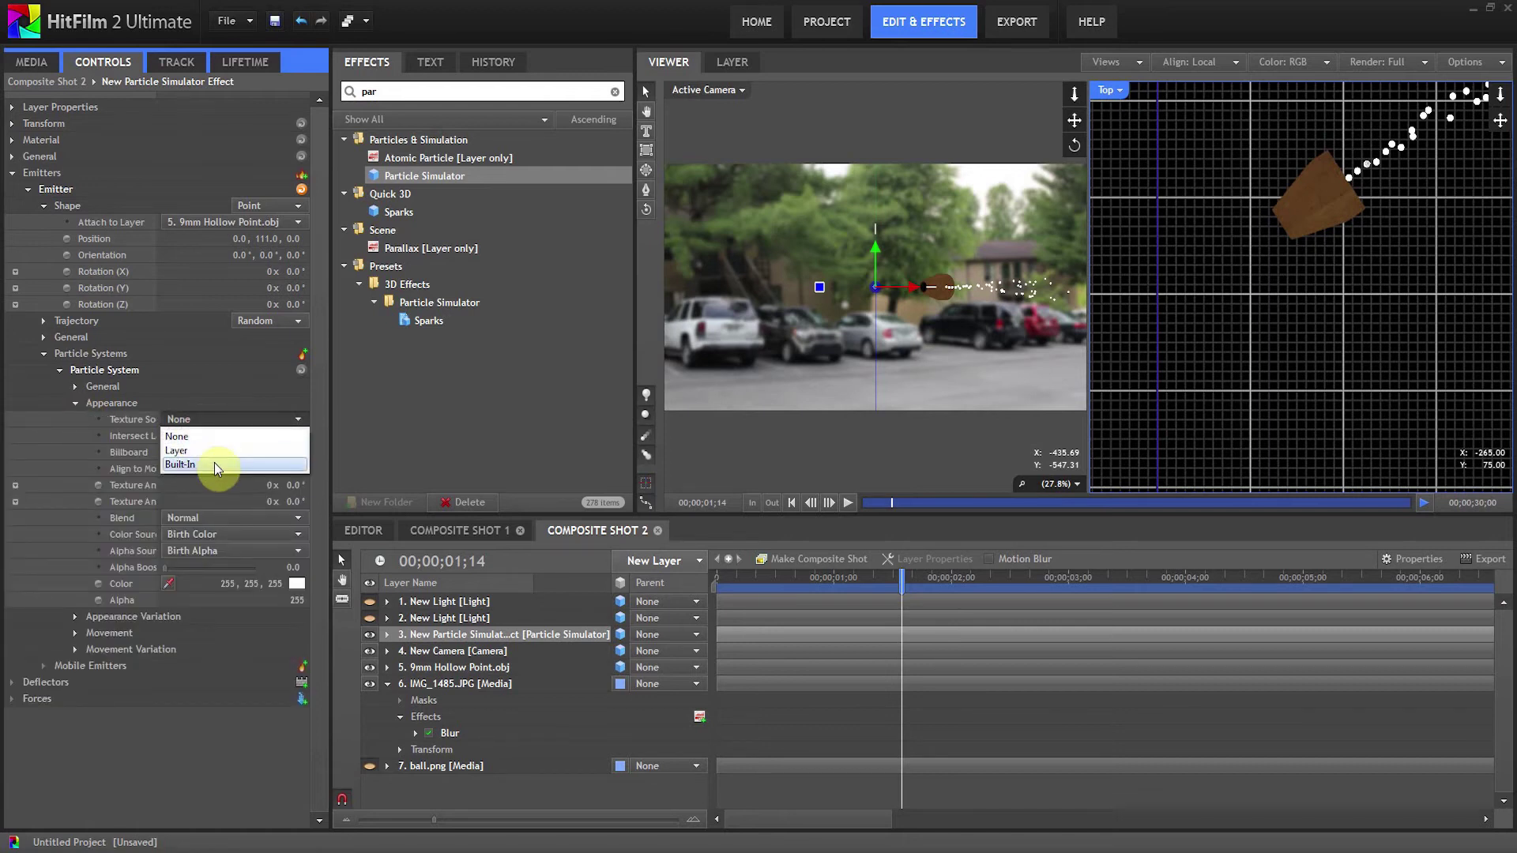
pyautogui.click(194, 434)
pyautogui.moveTo(162, 87); pyautogui.dragTo(184, 91)
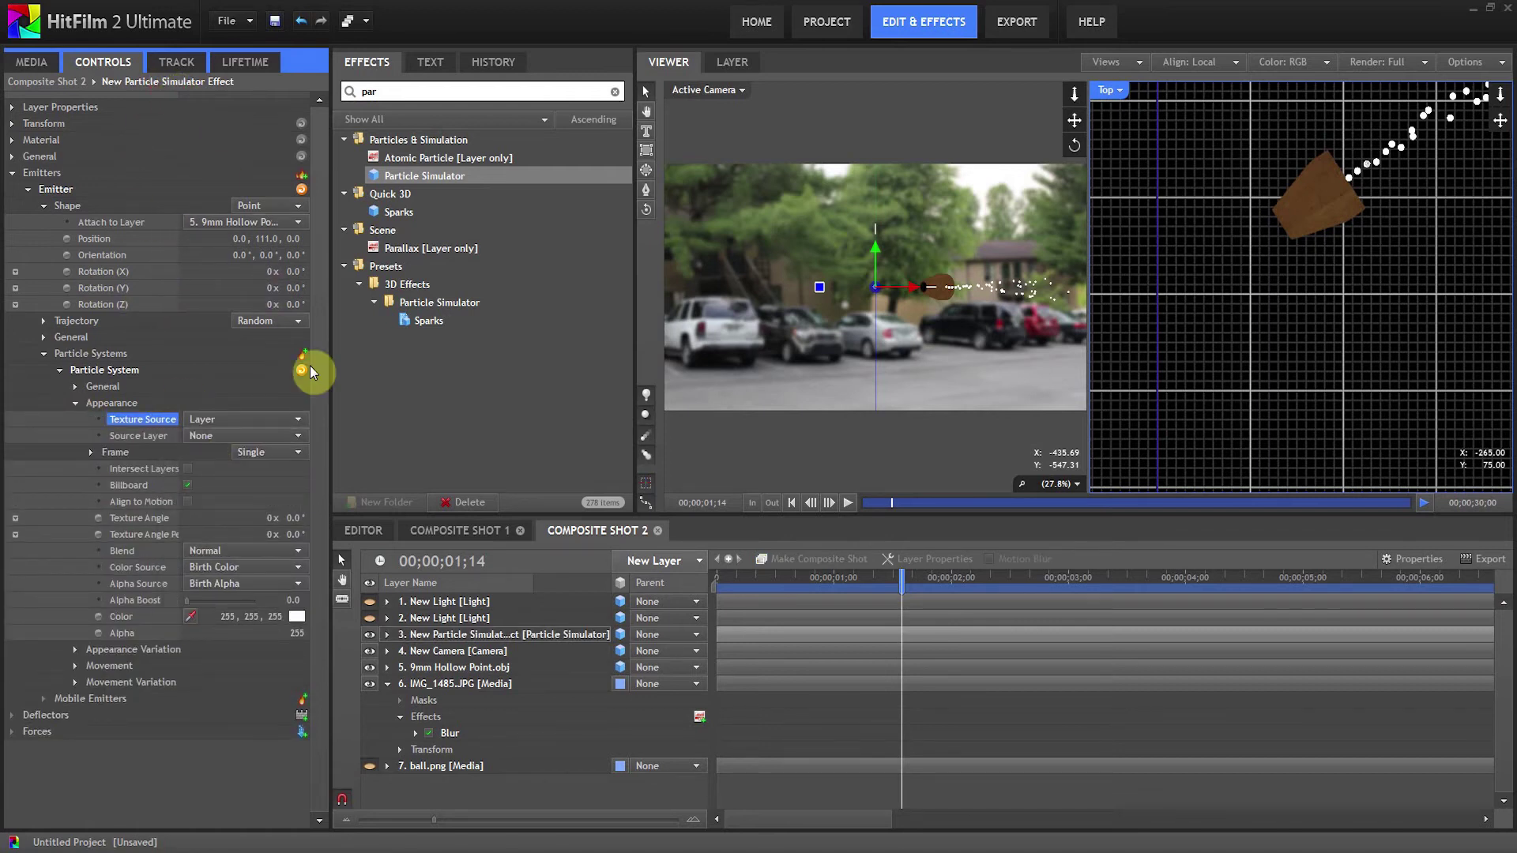
pyautogui.click(205, 438)
pyautogui.click(237, 484)
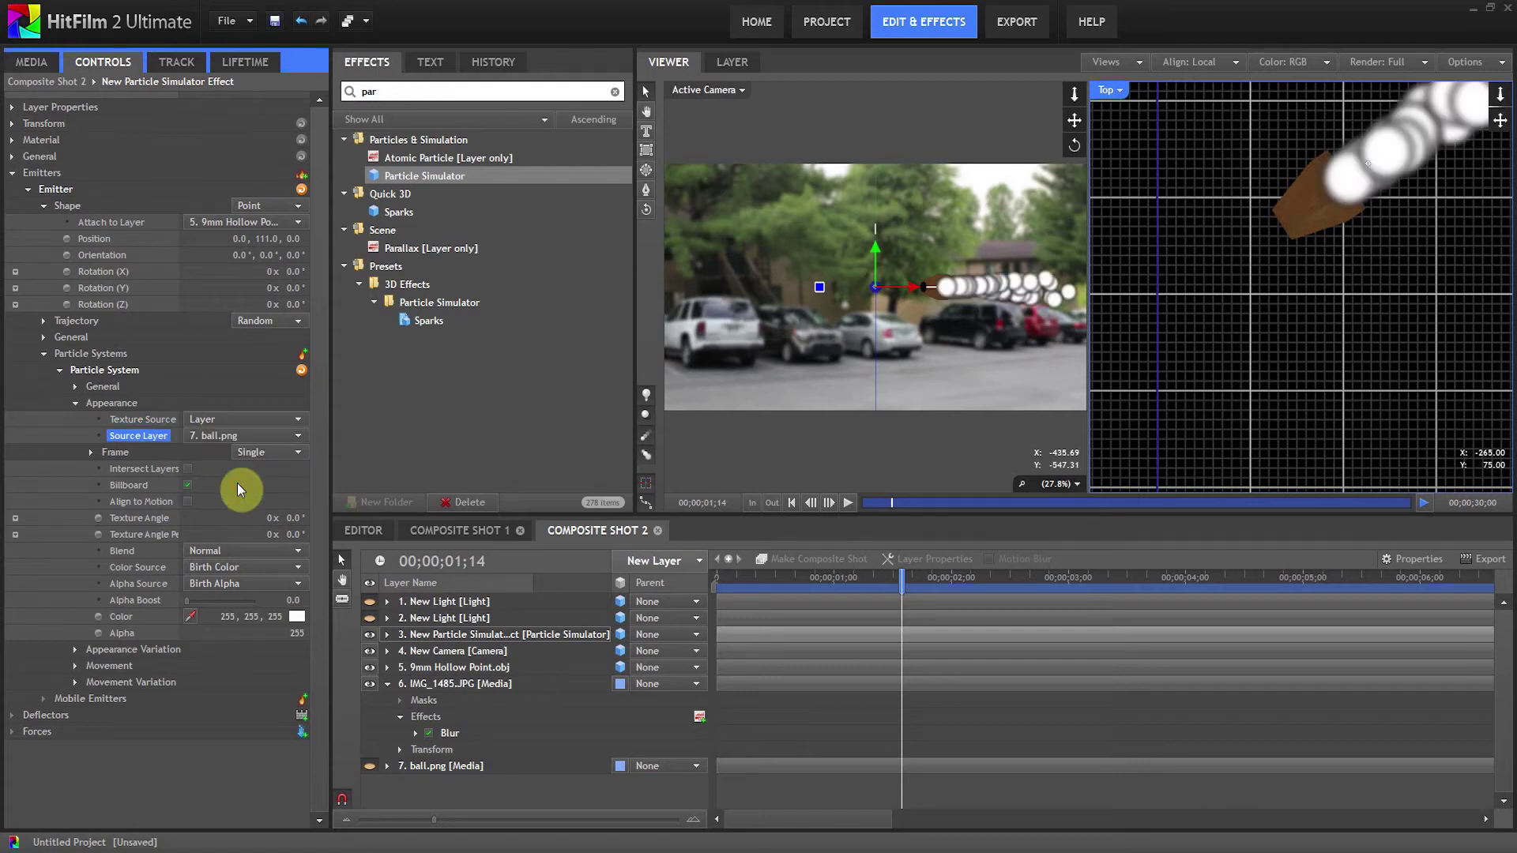
# Turn off Billboard for the particles, set their speed to 5, and check the trail along the timeline
pyautogui.moveTo(868, 589); pyautogui.dragTo(965, 590)
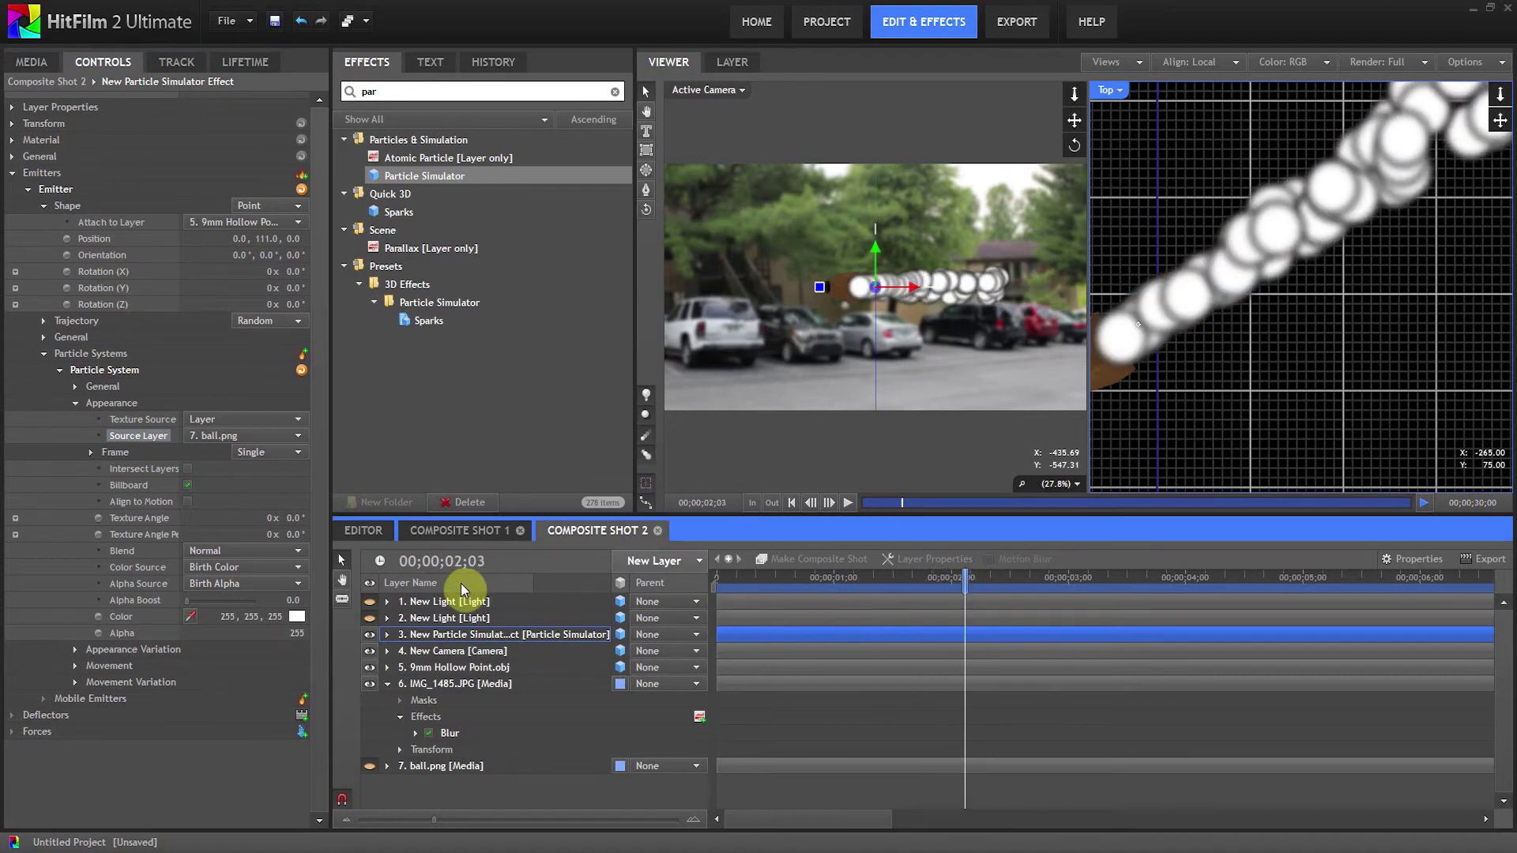
pyautogui.click(187, 485)
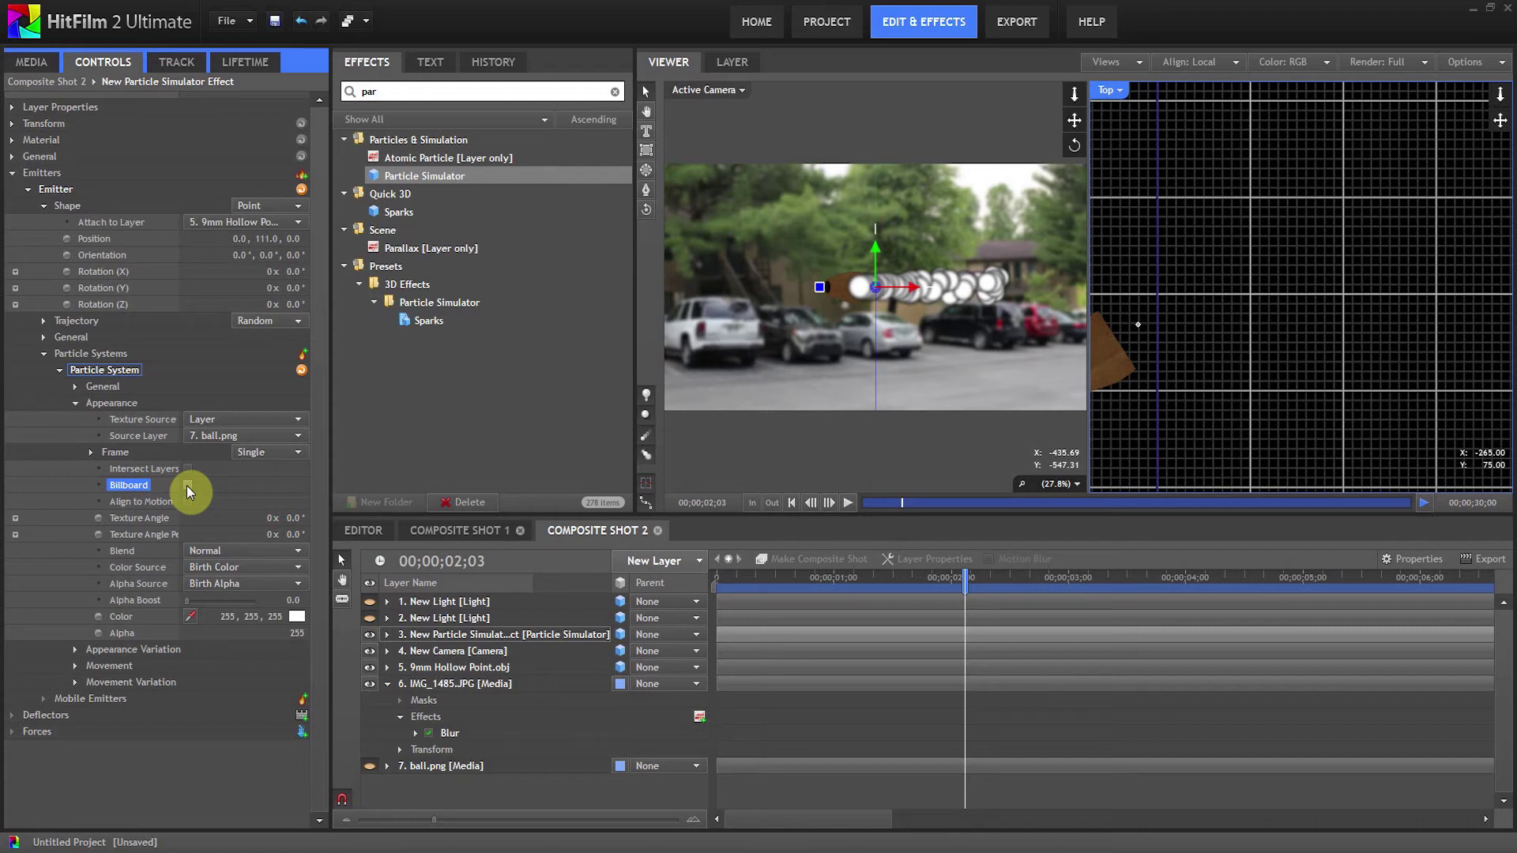
pyautogui.click(76, 667)
pyautogui.scroll(-1, 78, 632)
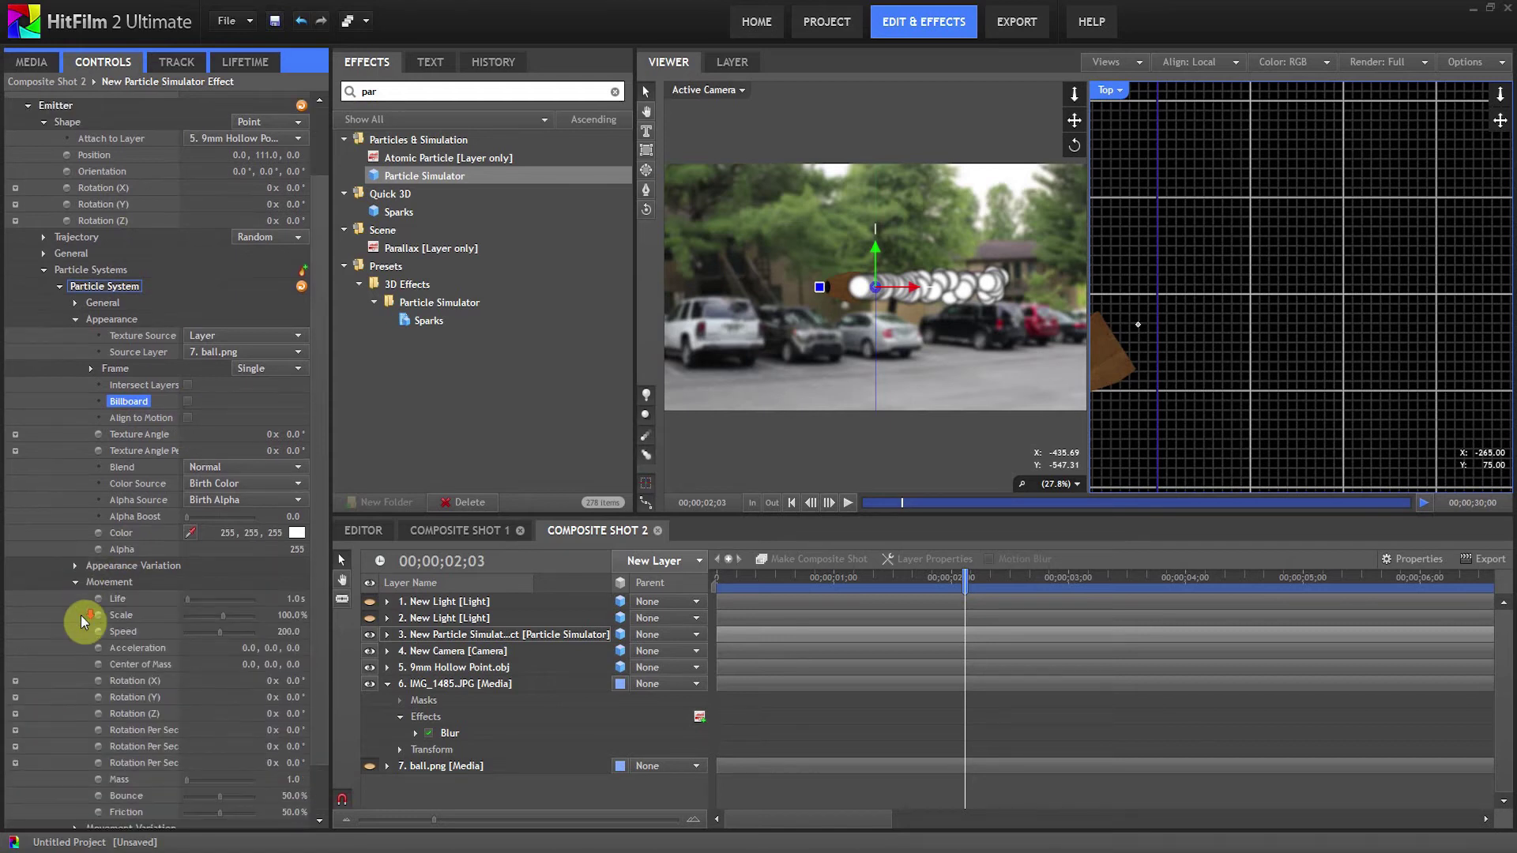
pyautogui.click(287, 631)
pyautogui.write('500')
pyautogui.press('Return')
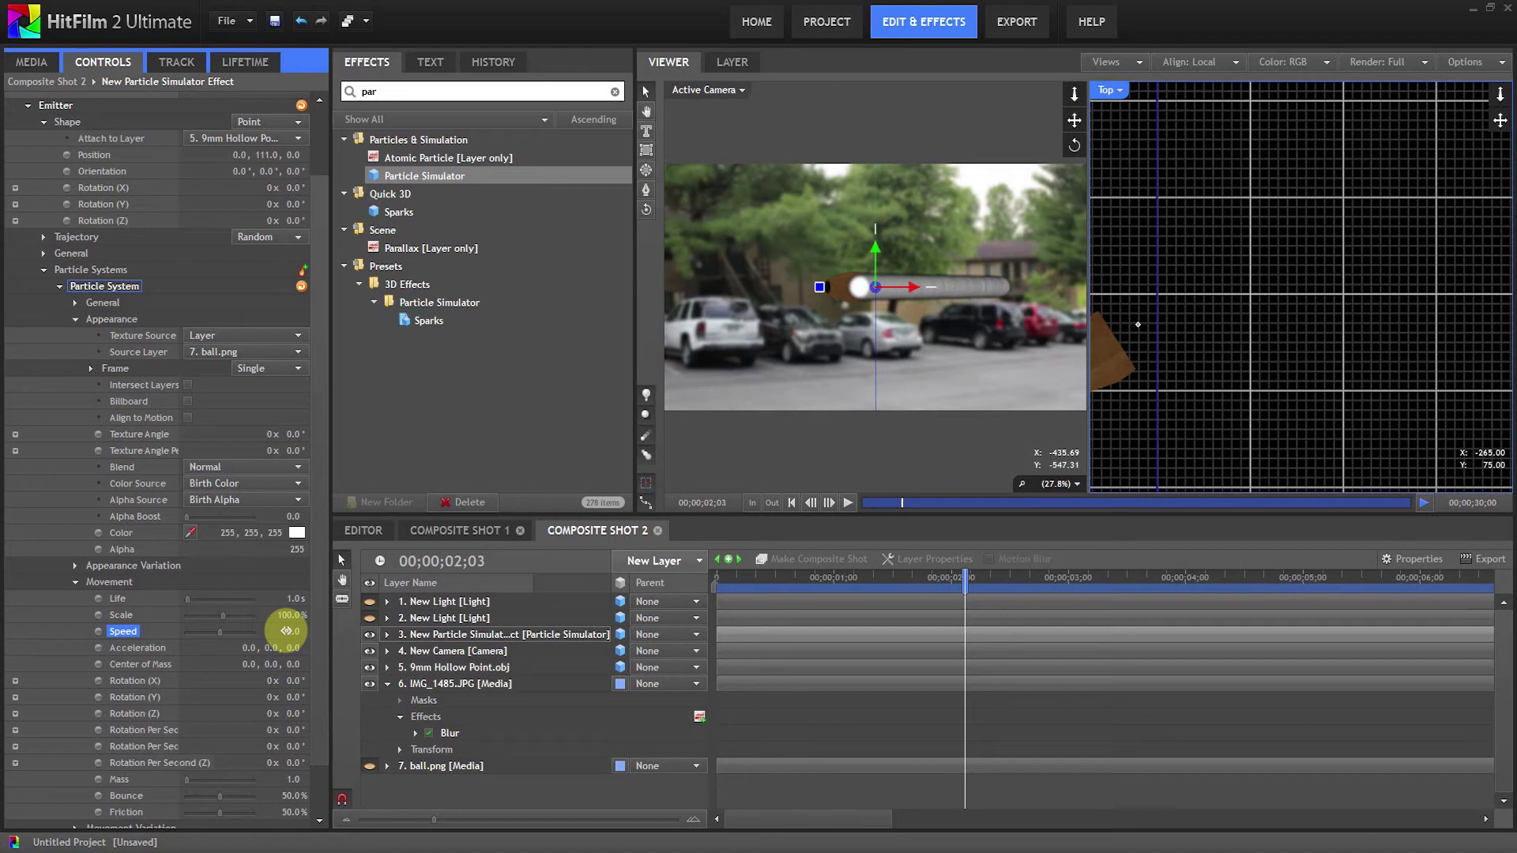
pyautogui.click(741, 578)
pyautogui.moveTo(764, 575); pyautogui.dragTo(940, 577)
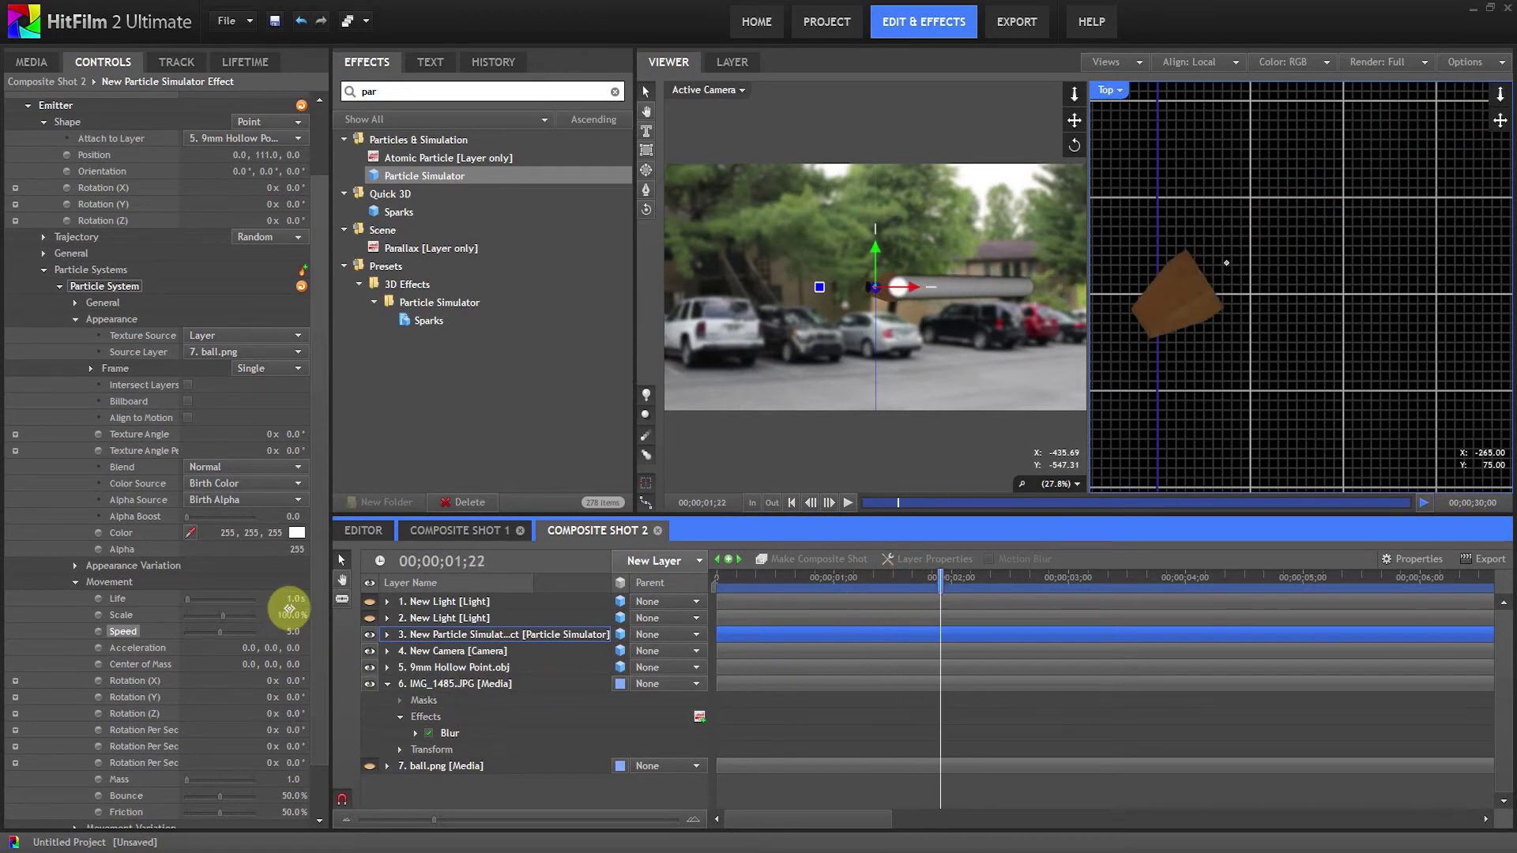
# Set the particle life to 5 seconds and review the longer trail up to 00;00;02;12
pyautogui.click(292, 598)
pyautogui.write('5')
pyautogui.press('Return')
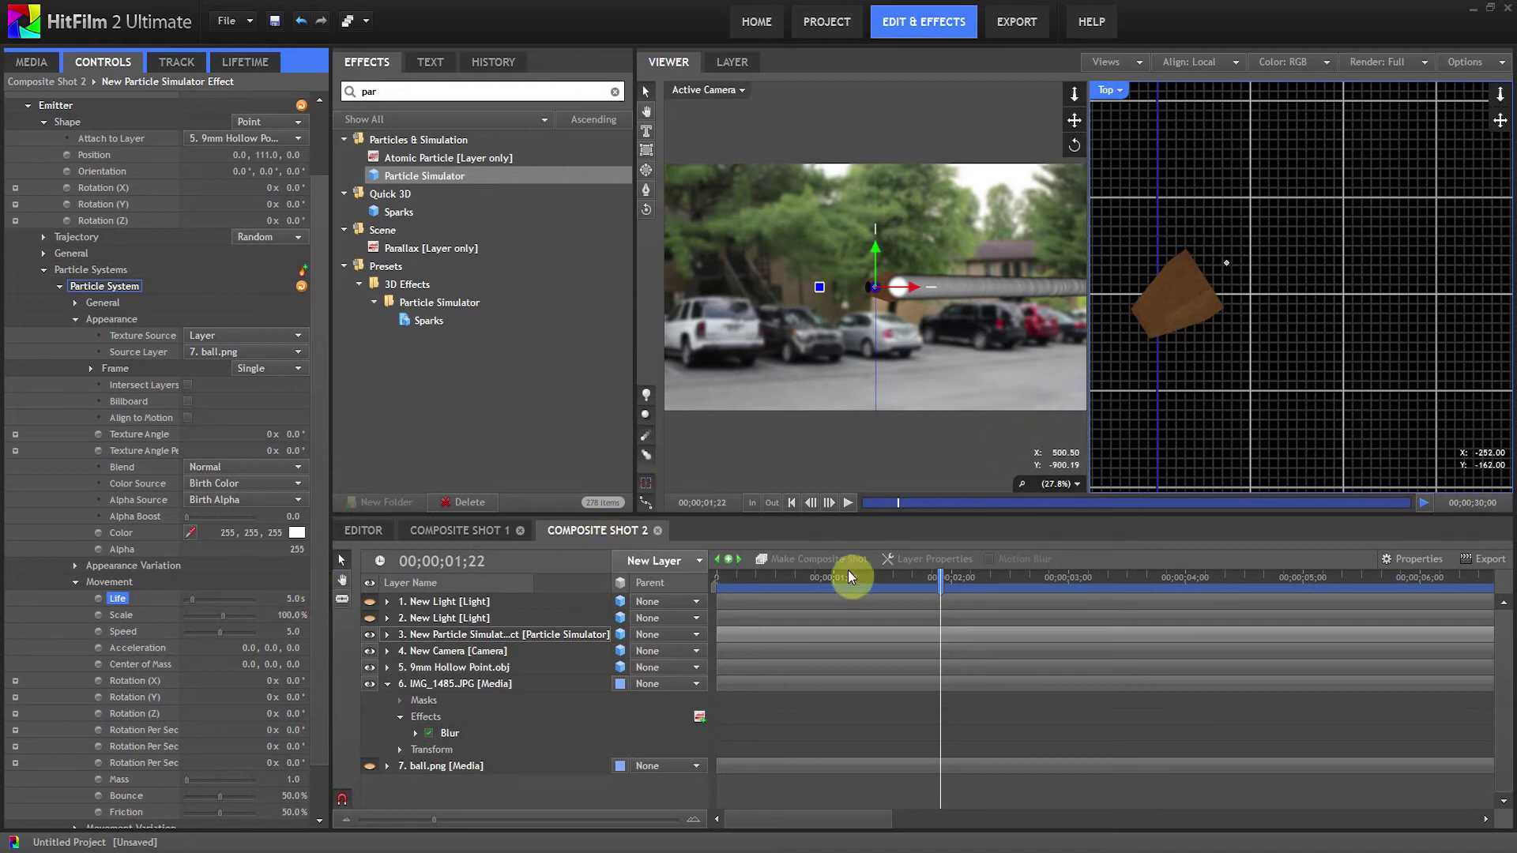
pyautogui.moveTo(784, 578); pyautogui.dragTo(970, 595)
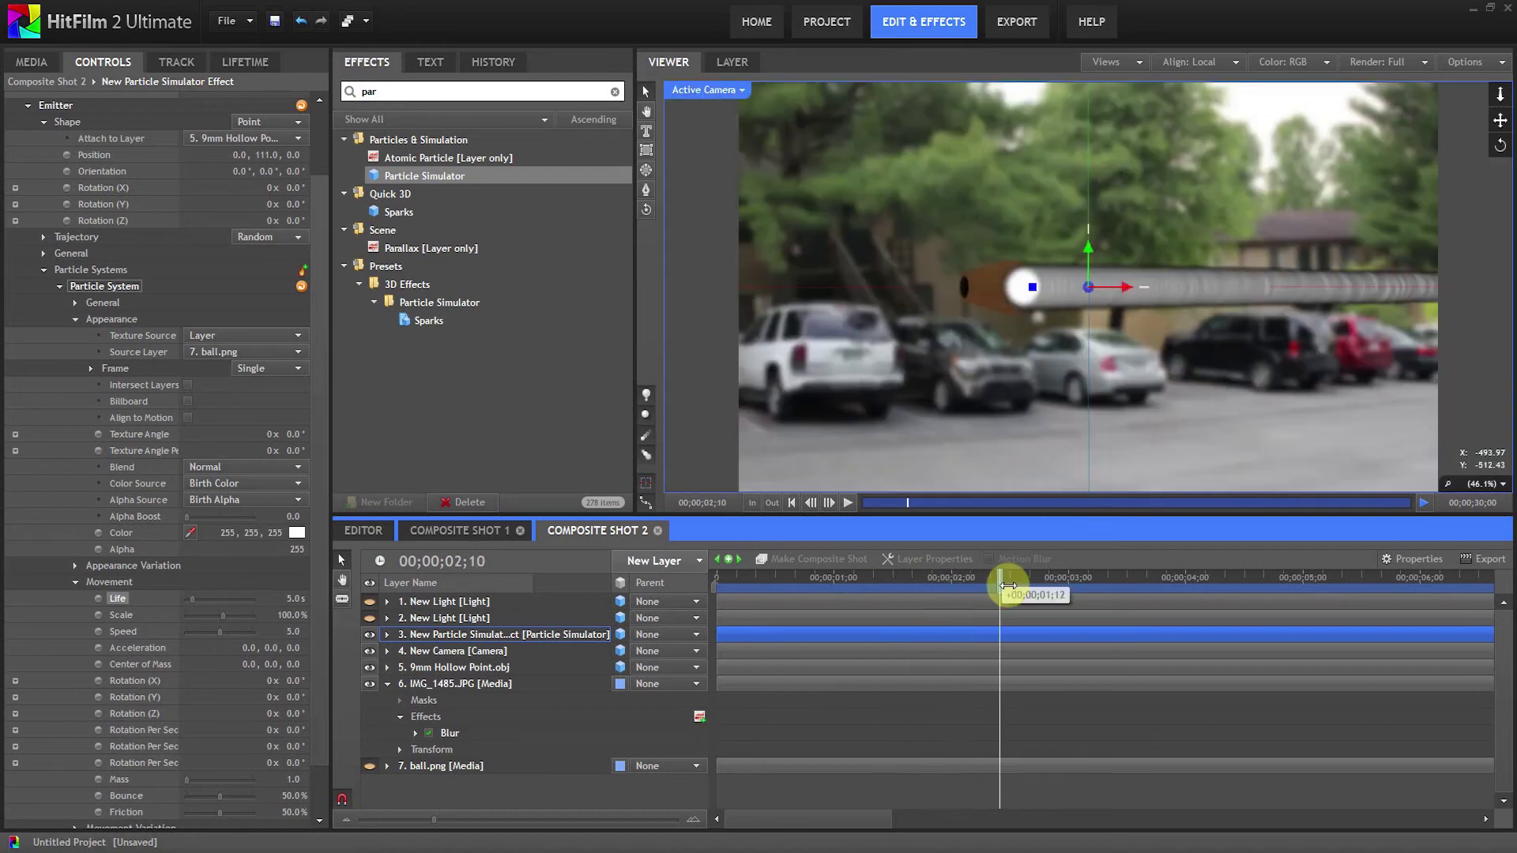
pyautogui.moveTo(1008, 585); pyautogui.dragTo(1010, 586)
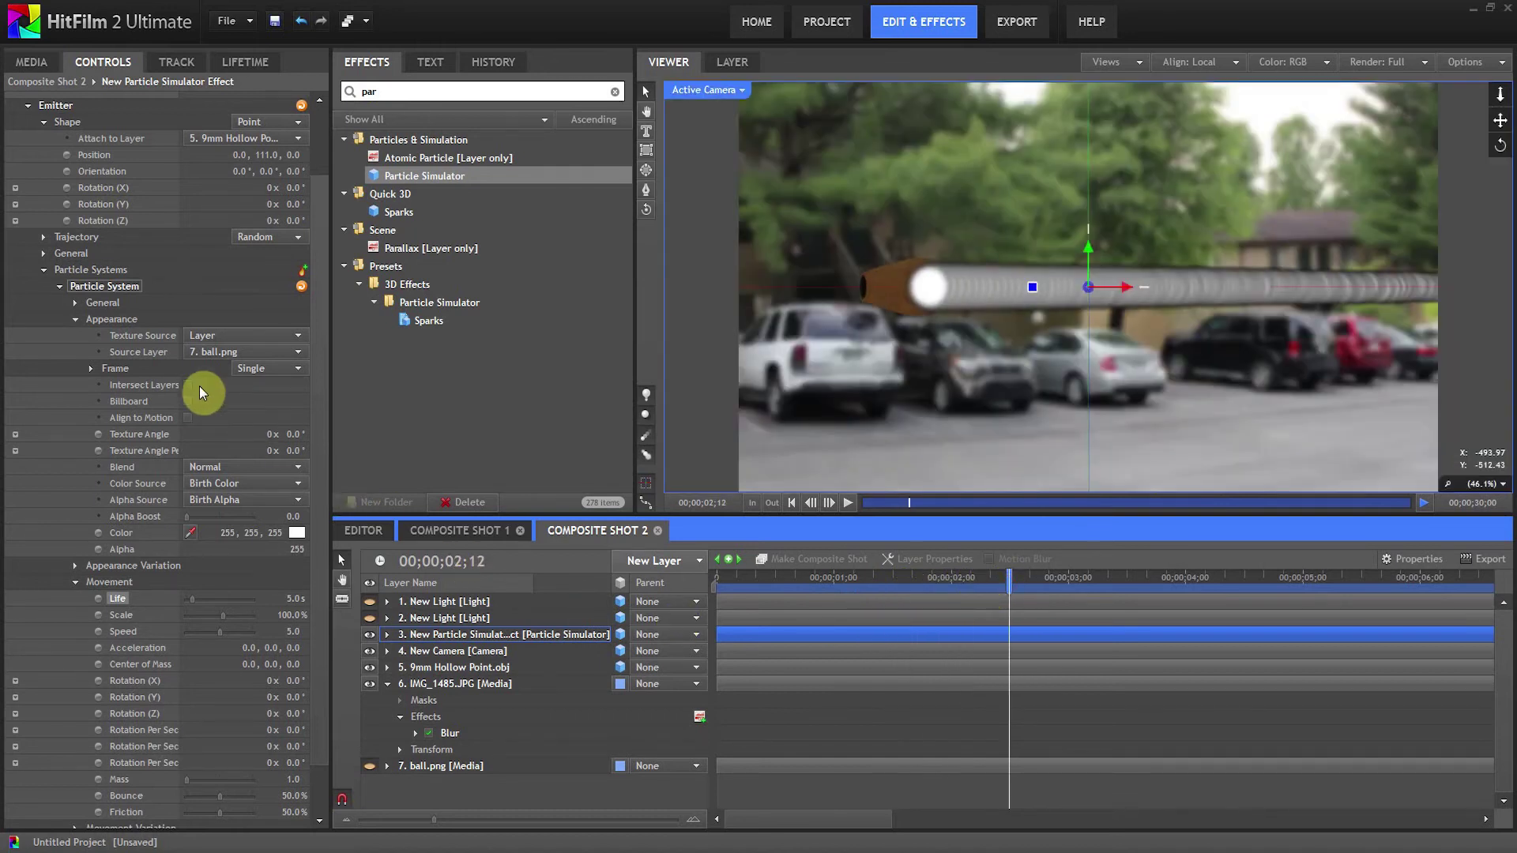
# Set the particle system to emit 20 particles per second and review the trail up to 00;00;02;14
pyautogui.click(75, 303)
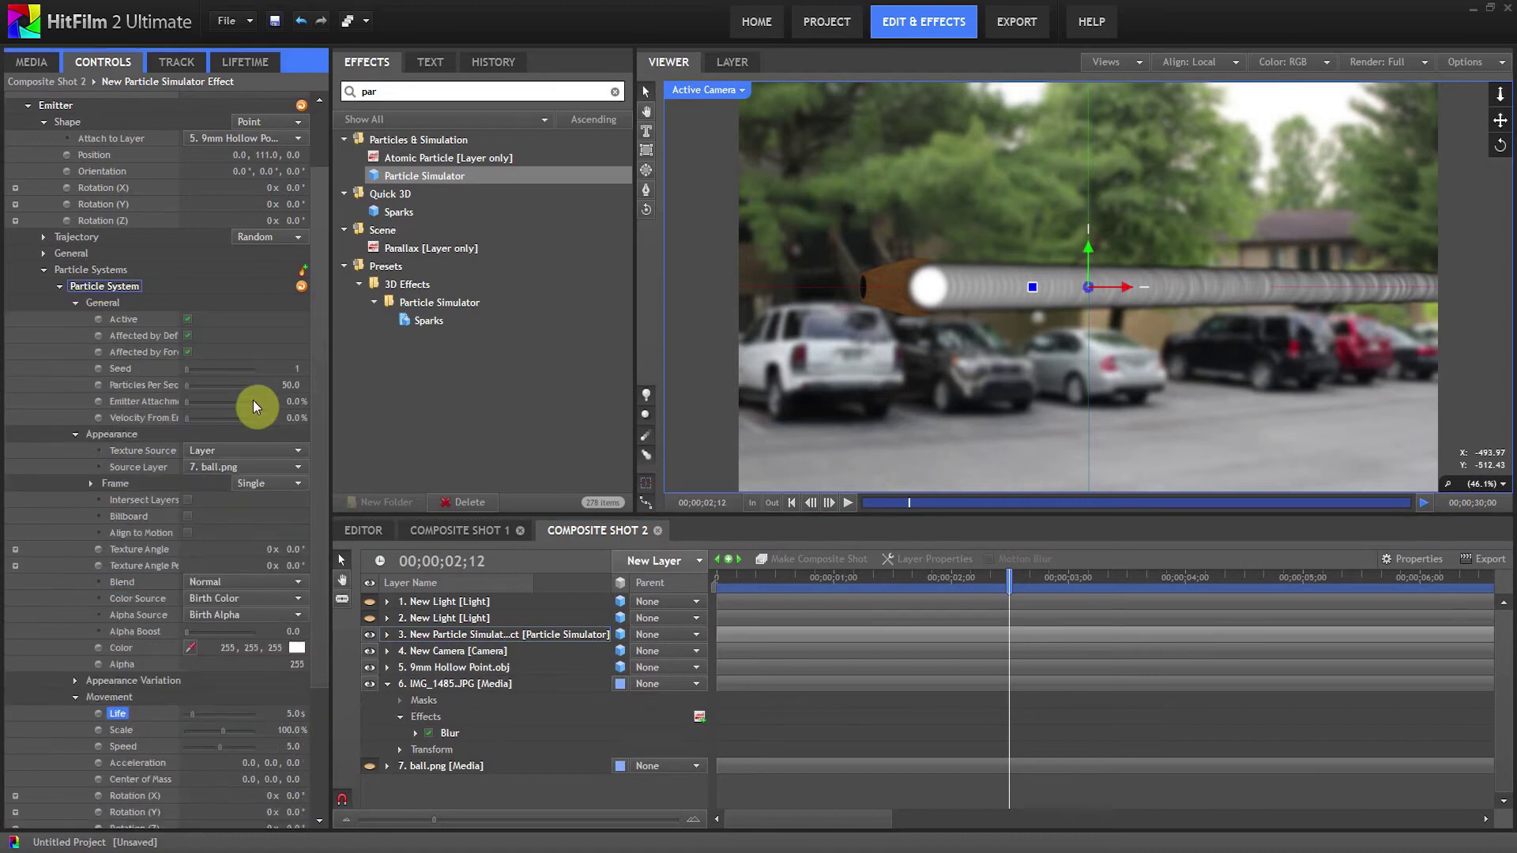
pyautogui.write('20')
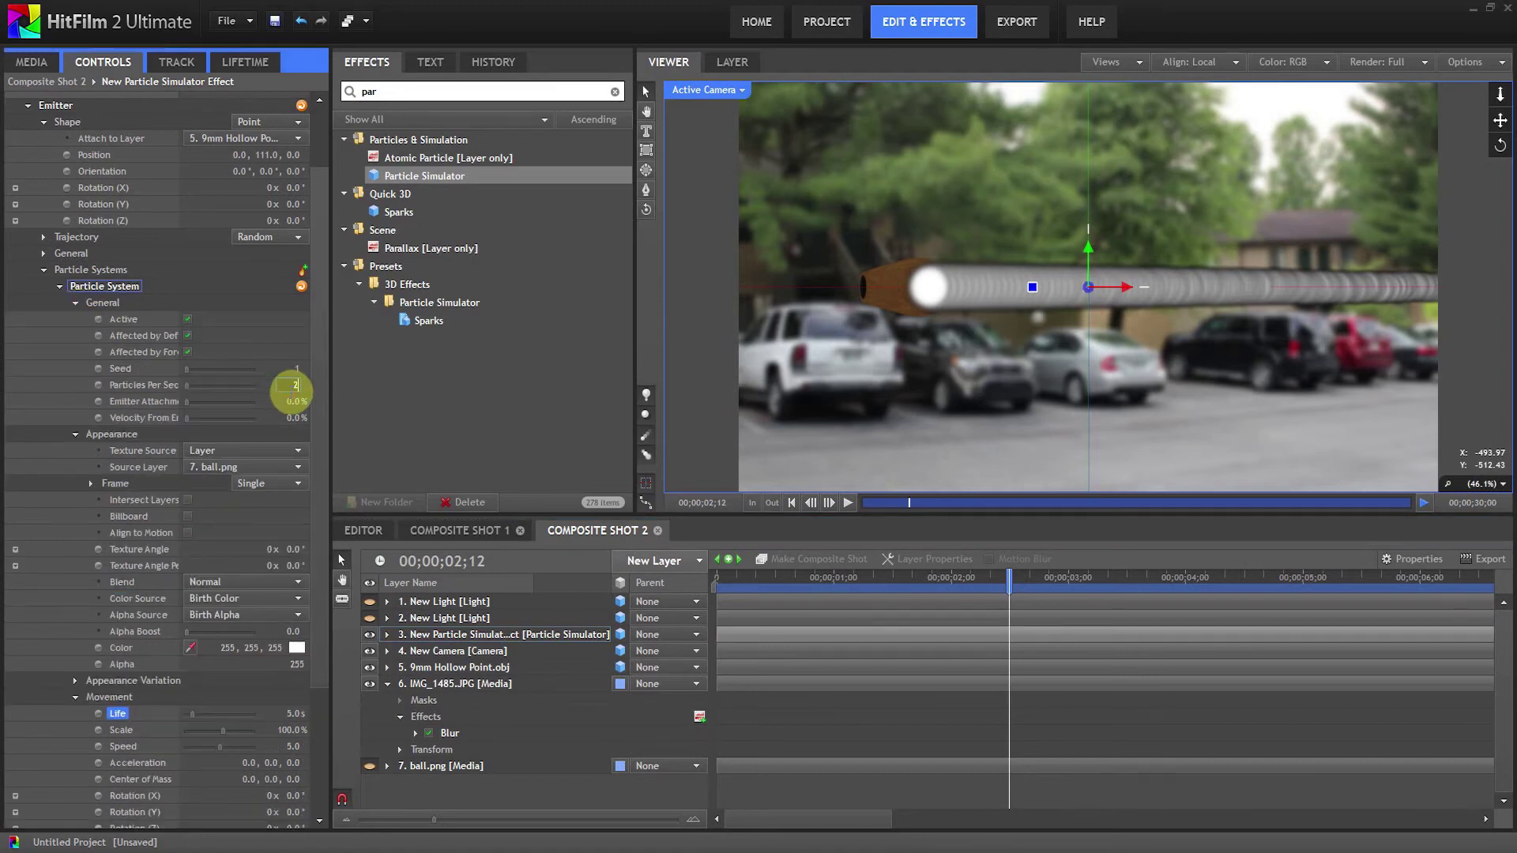
pyautogui.press('Return')
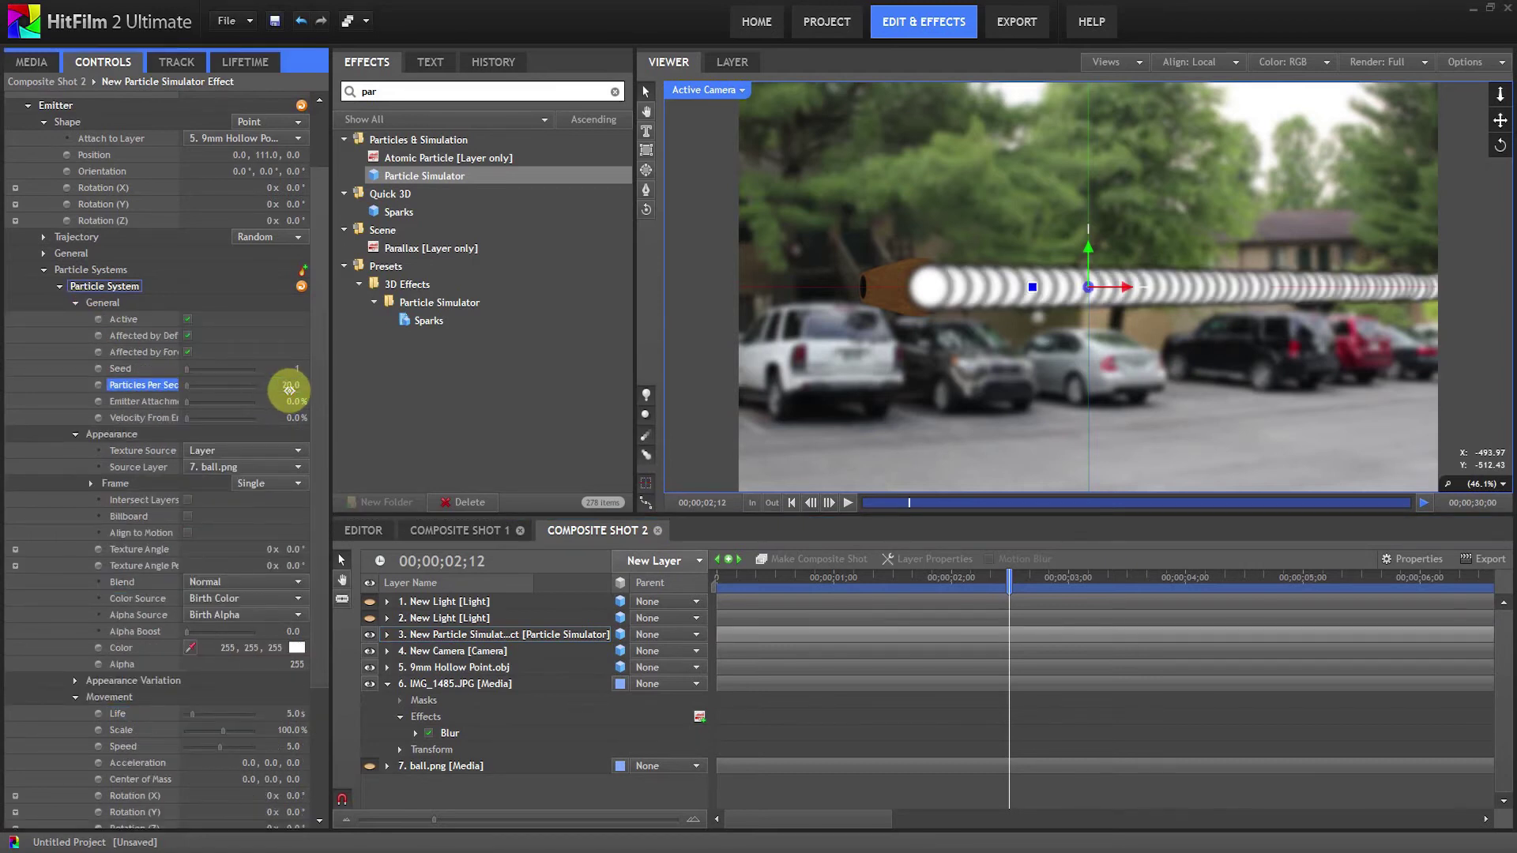
pyautogui.moveTo(798, 590); pyautogui.dragTo(1018, 610)
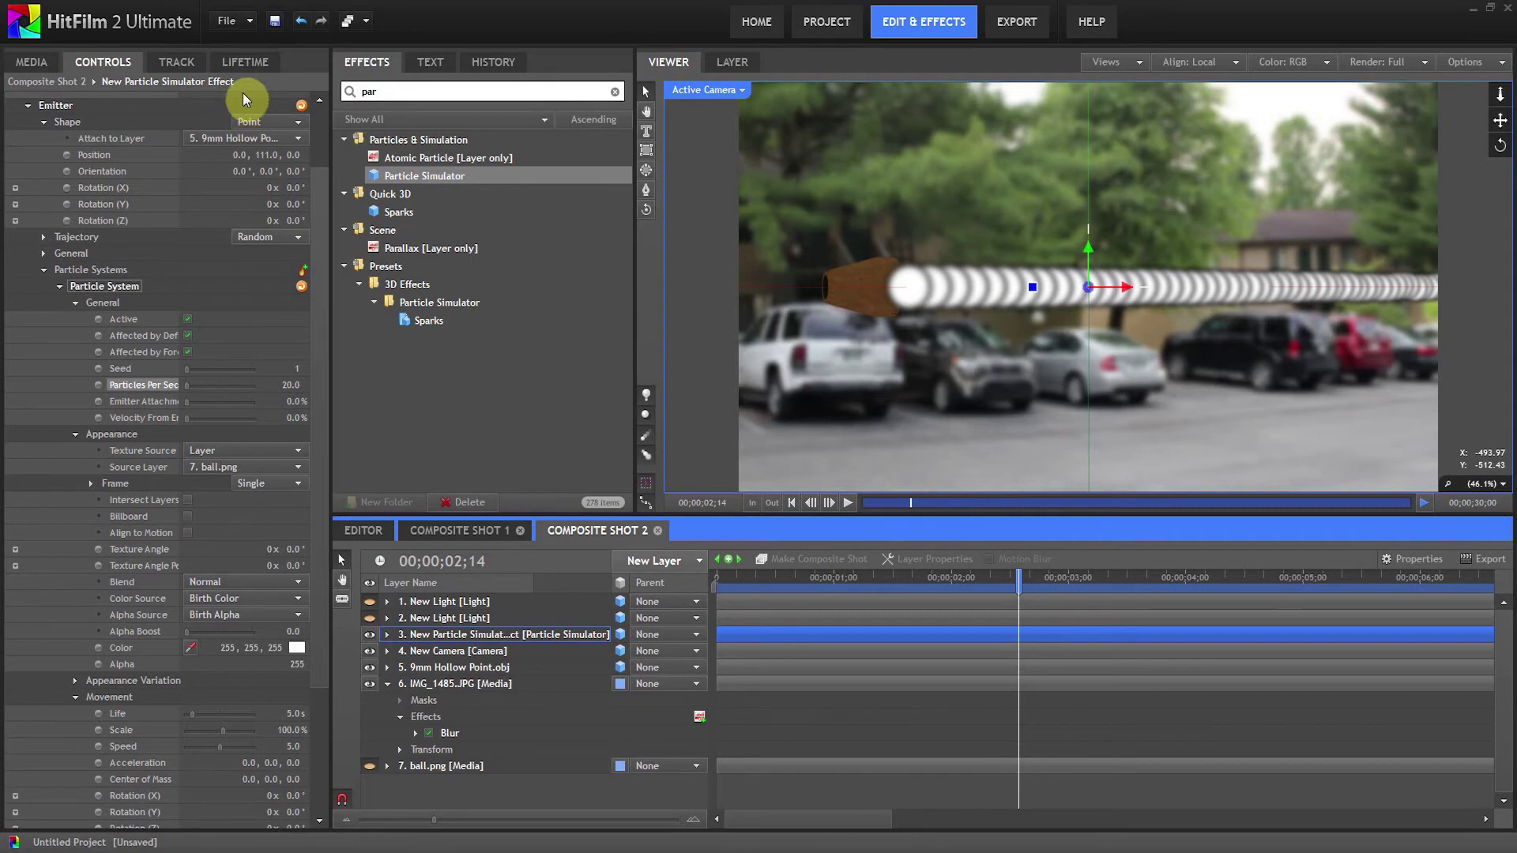
# Give the particles' lifetime alpha a gradient from black at birth to white at 3%, fading to black at 100%
pyautogui.click(245, 62)
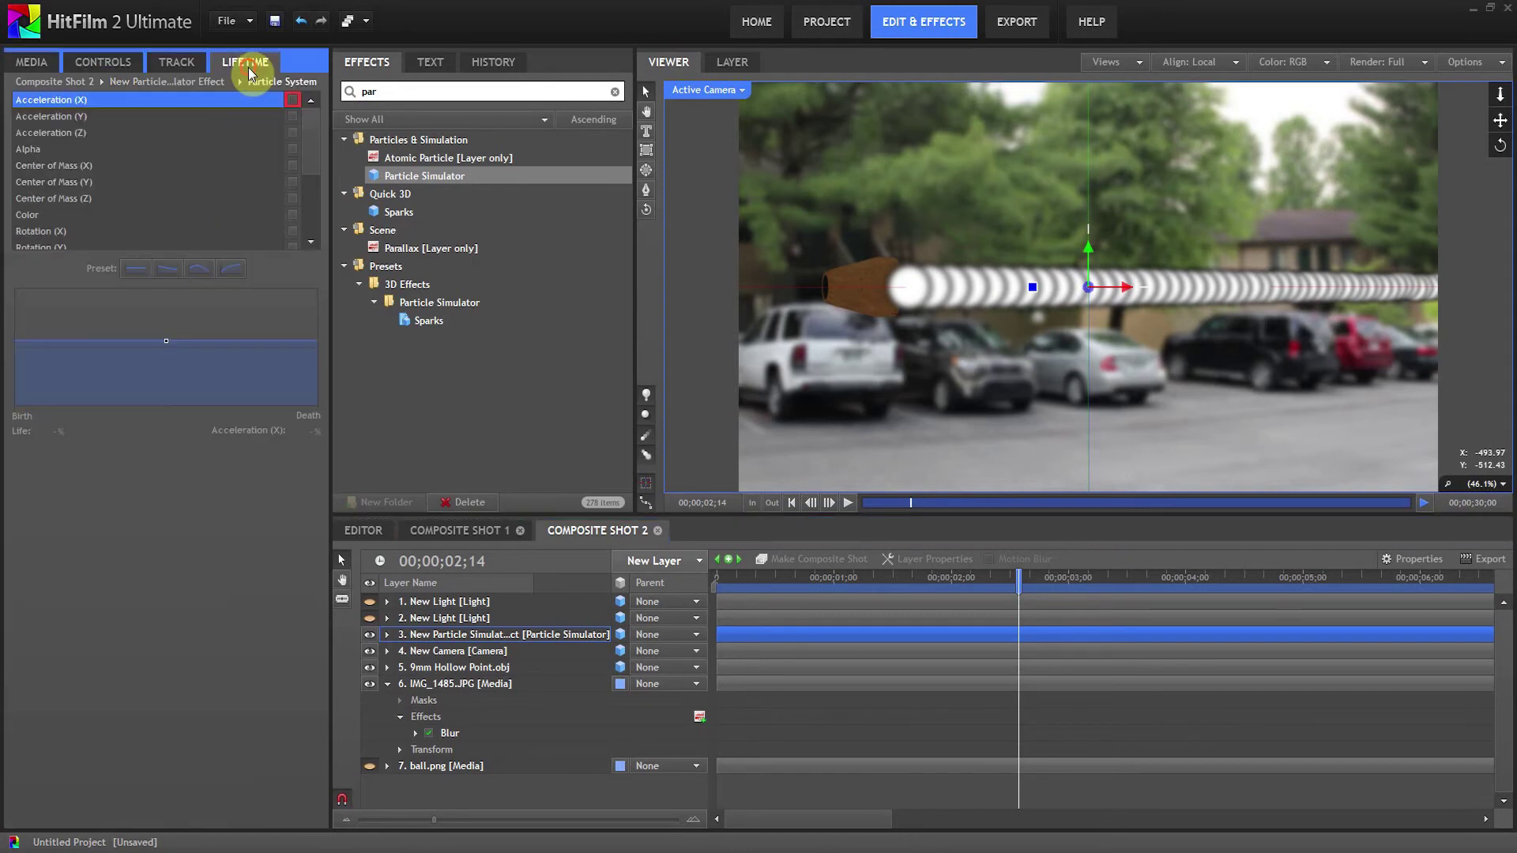
pyautogui.click(209, 148)
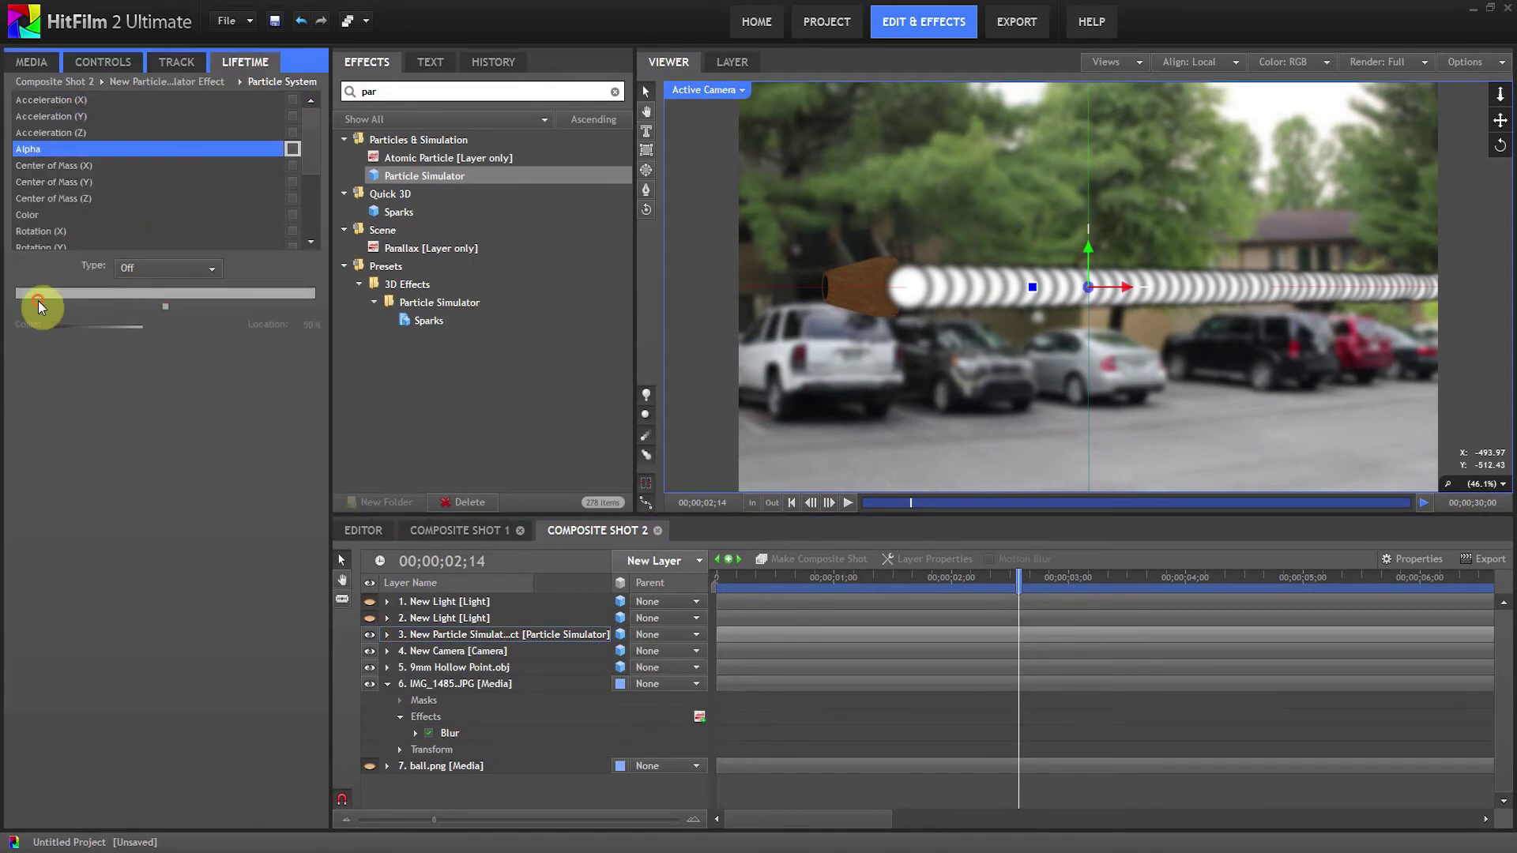
pyautogui.click(165, 269)
pyautogui.click(141, 313)
pyautogui.moveTo(92, 293); pyautogui.dragTo(10, 309)
pyautogui.moveTo(164, 306); pyautogui.dragTo(27, 307)
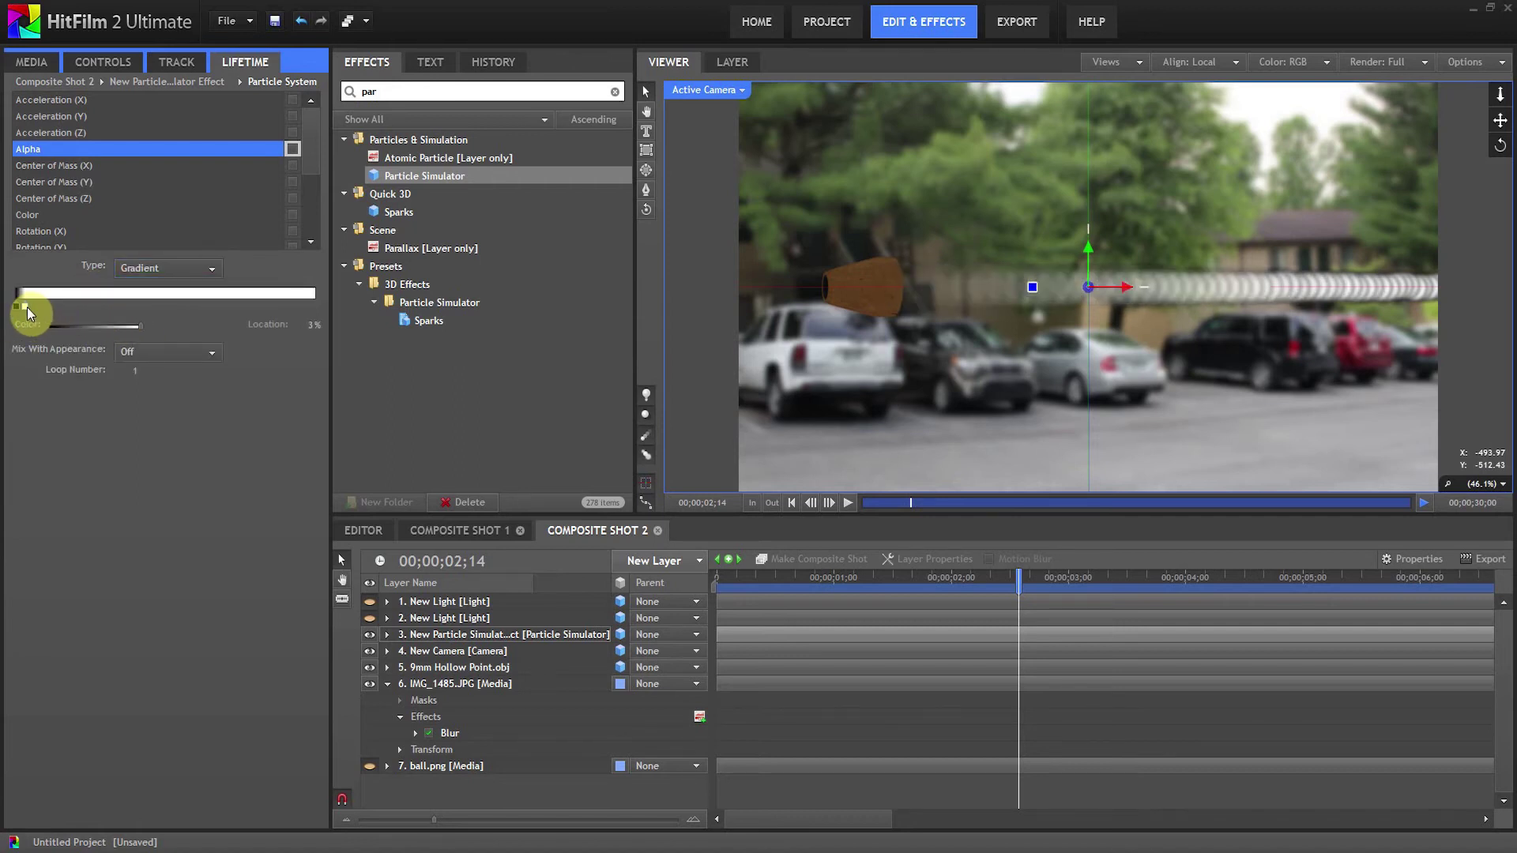
pyautogui.click(165, 306)
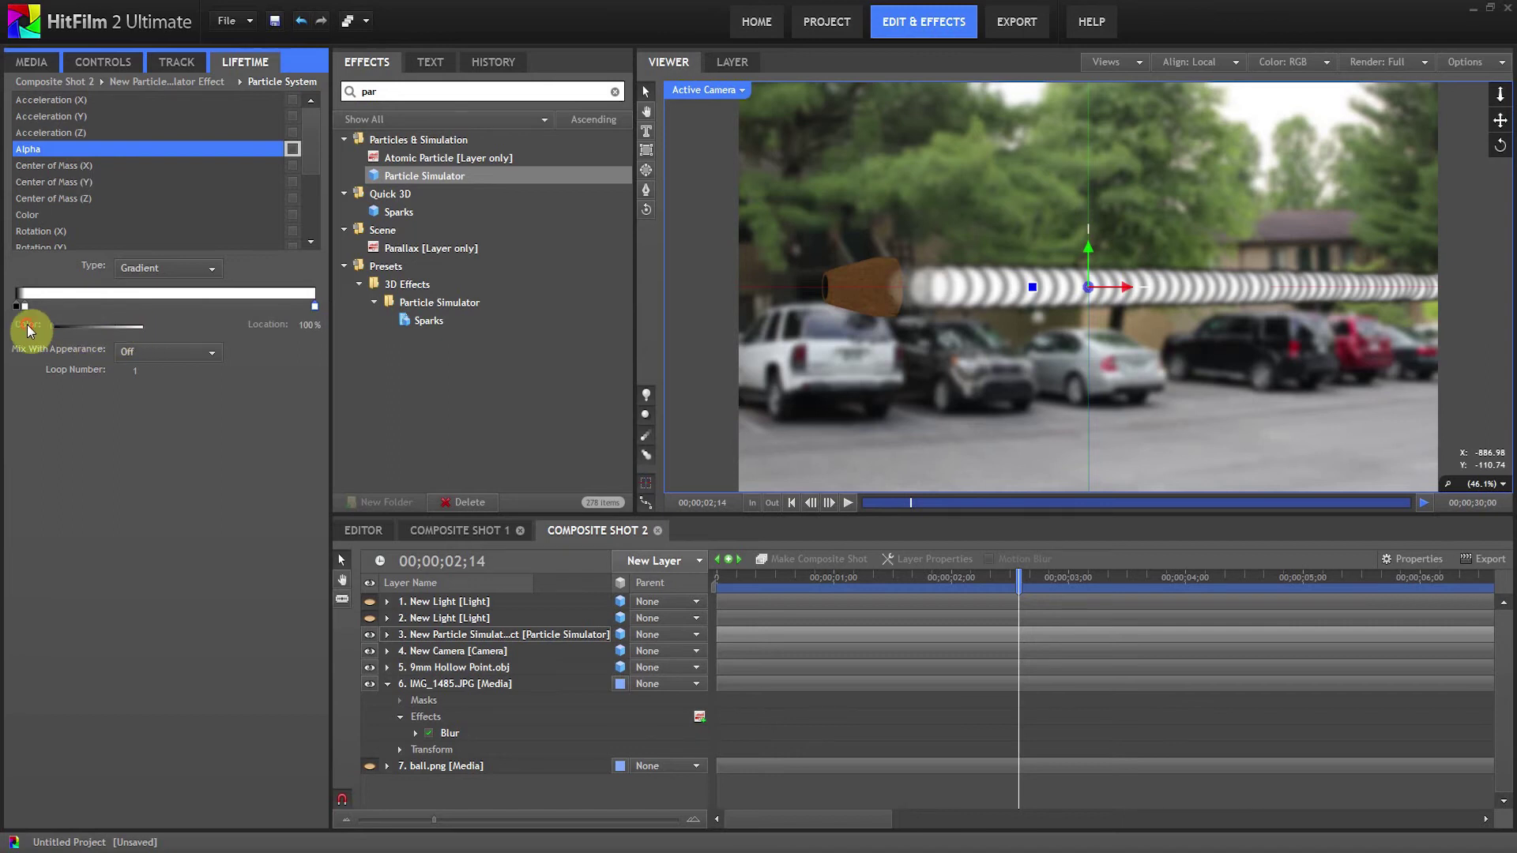
pyautogui.moveTo(27, 330); pyautogui.dragTo(43, 333)
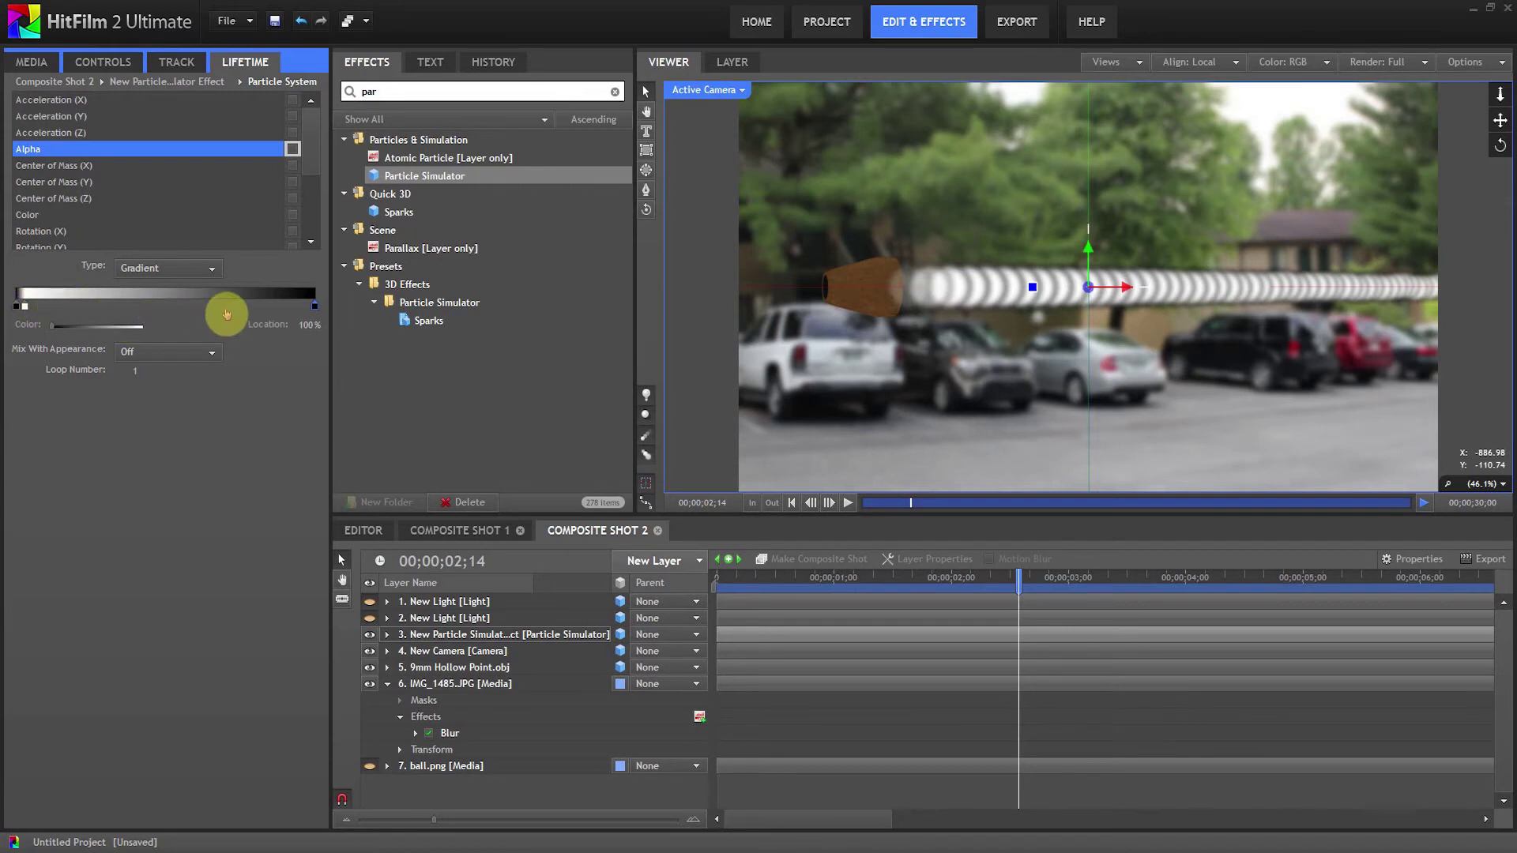
pyautogui.click(313, 306)
# Make the particles' lifetime scale grow from 100% at birth to 329% at death, and review the trail up to 00;00;02;00
pyautogui.moveTo(315, 130); pyautogui.dragTo(317, 201)
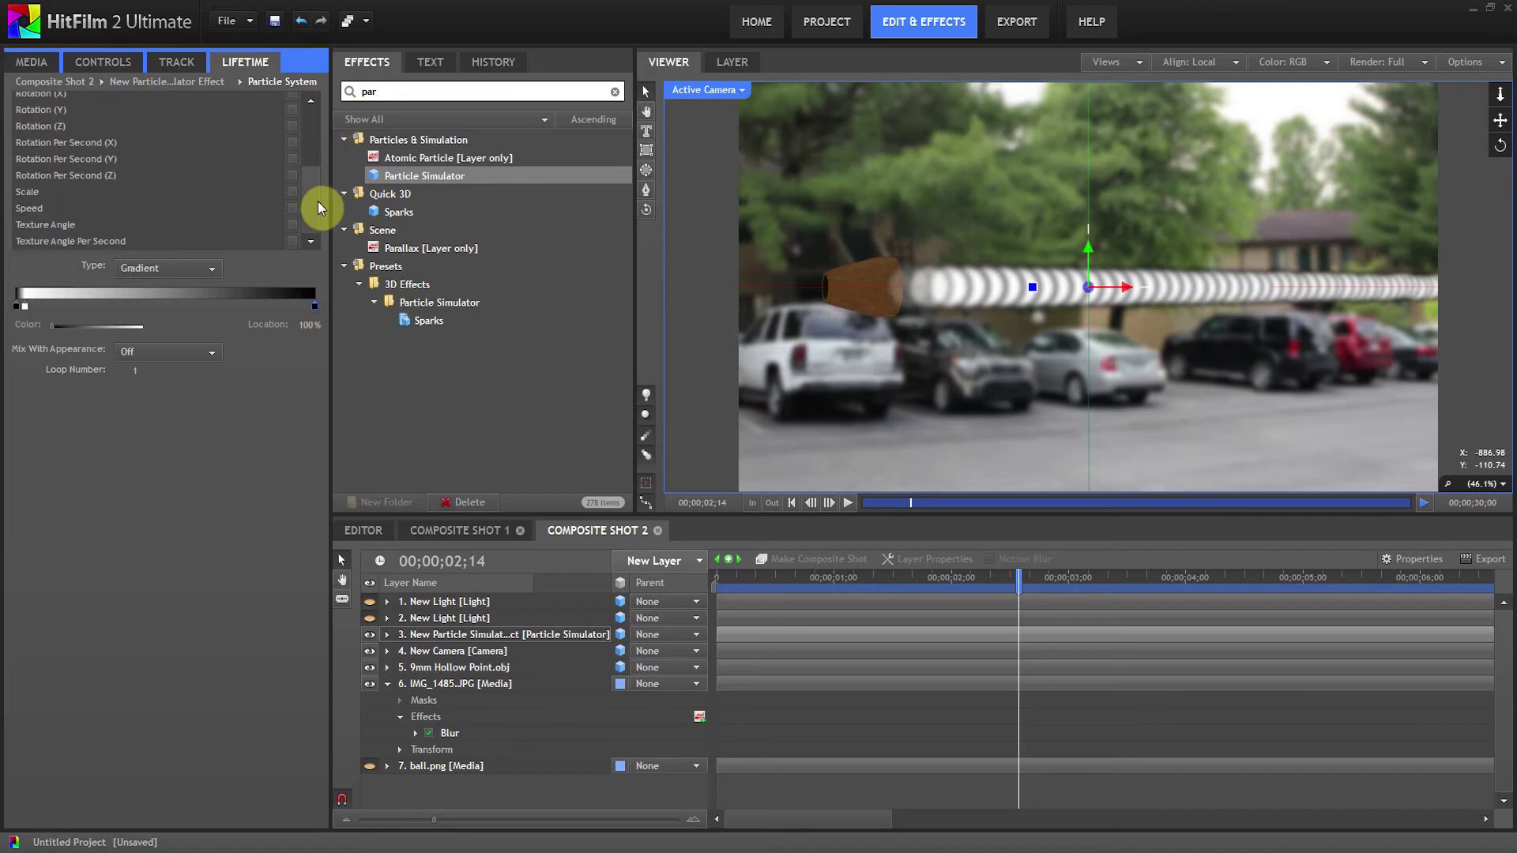
pyautogui.click(244, 192)
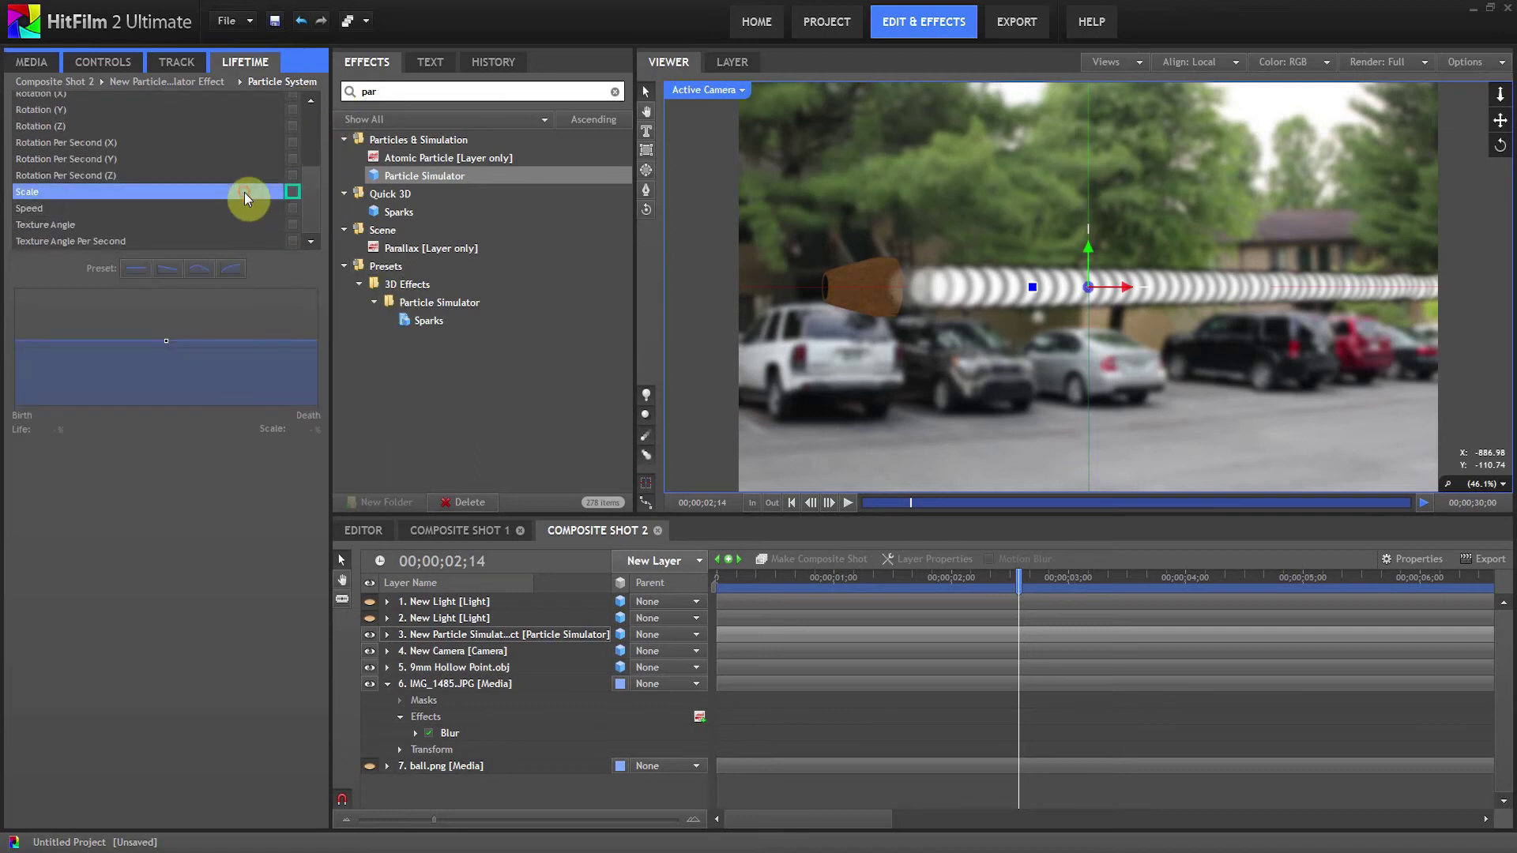
pyautogui.click(137, 268)
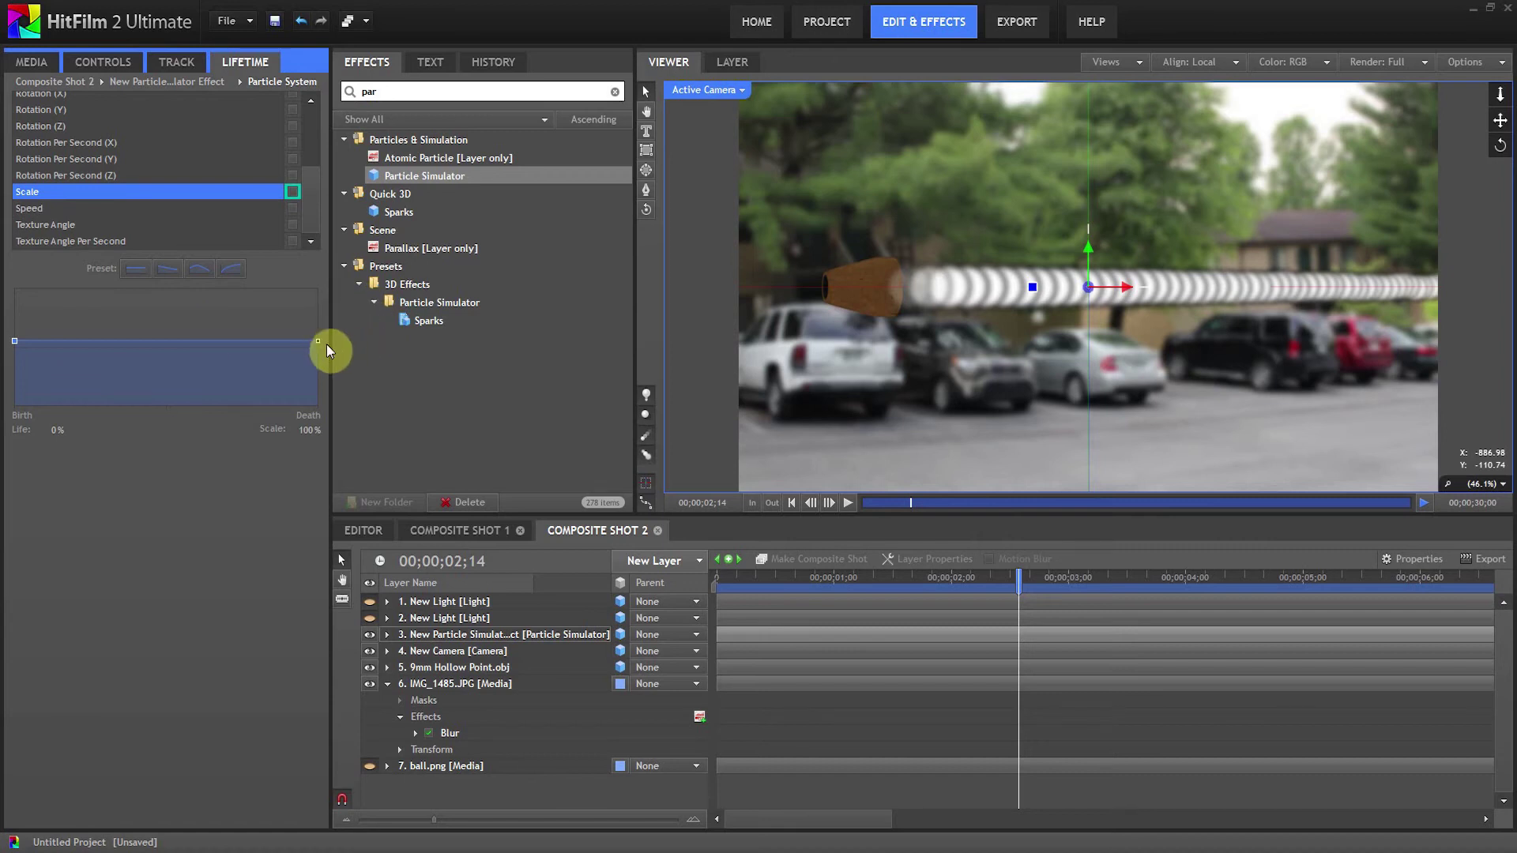
pyautogui.moveTo(320, 340); pyautogui.dragTo(321, 335)
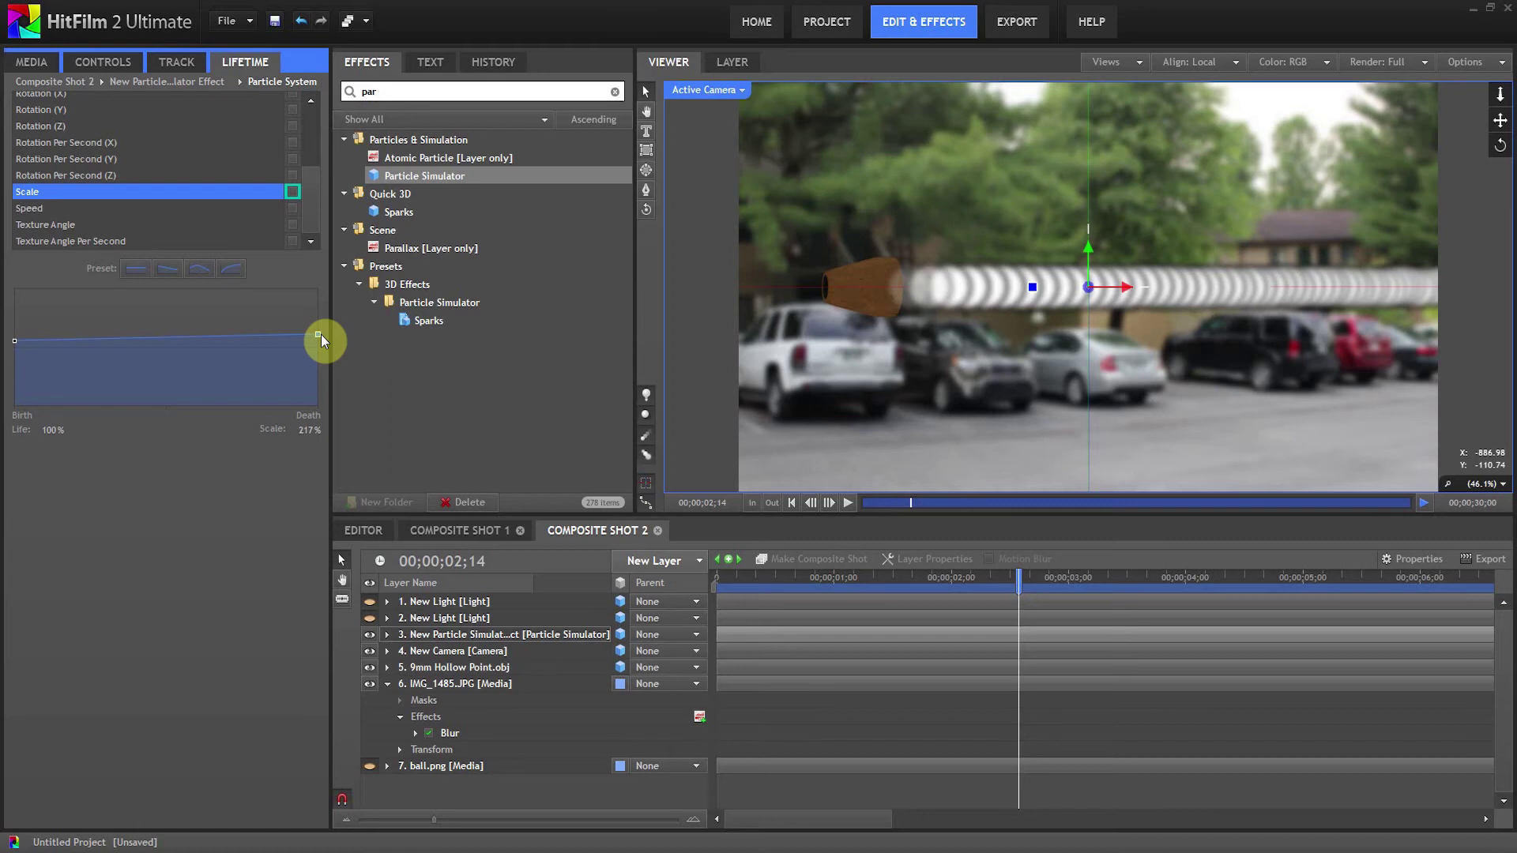
pyautogui.moveTo(317, 333); pyautogui.dragTo(319, 329)
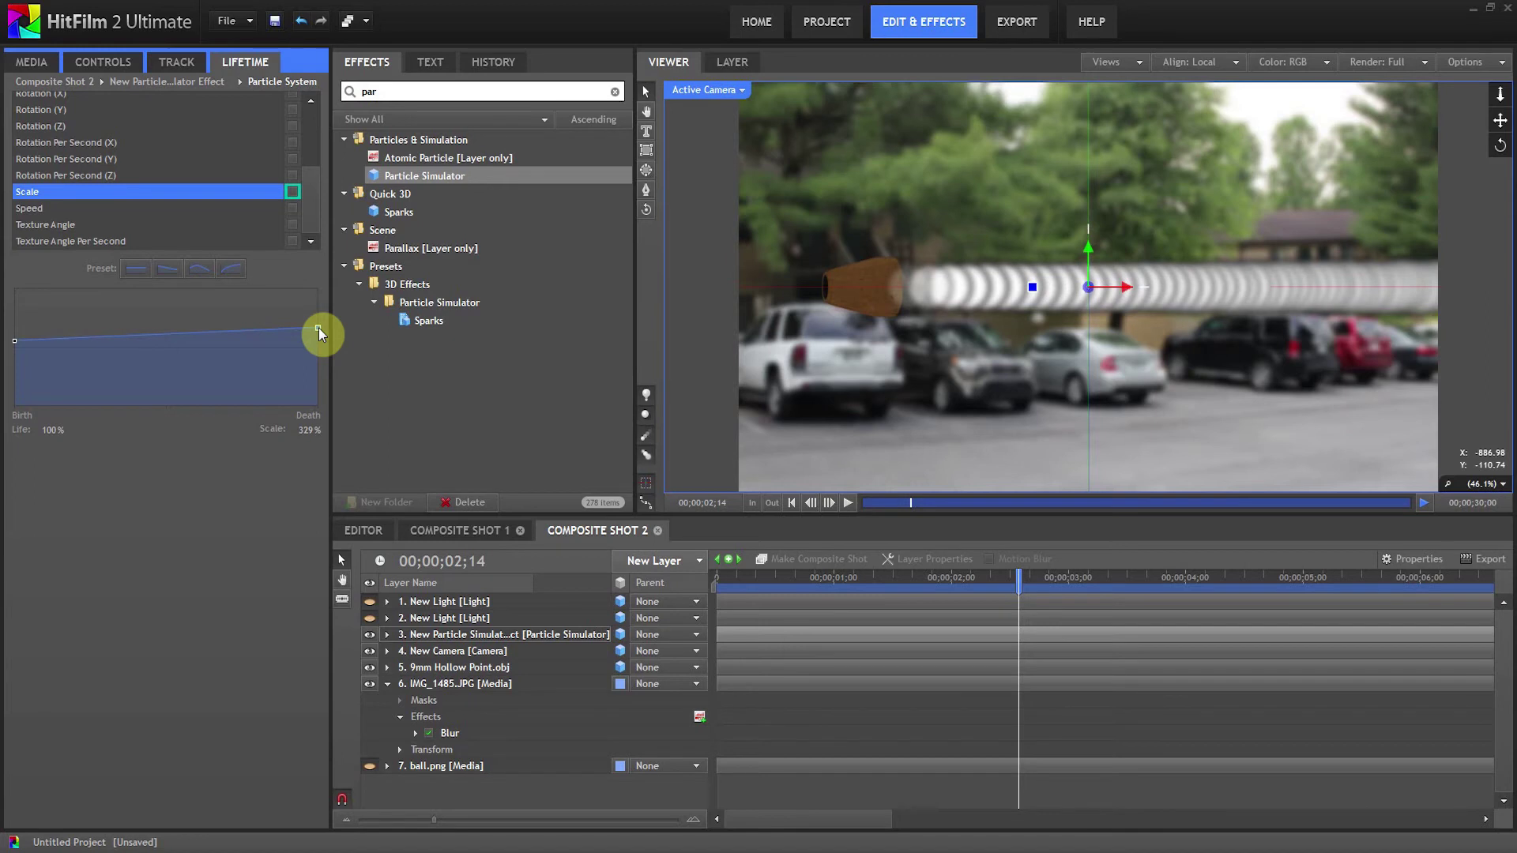
pyautogui.moveTo(738, 576); pyautogui.dragTo(959, 603)
pyautogui.moveTo(958, 603); pyautogui.dragTo(952, 605)
# Duplicate the 9mm Hollow Point.obj layer
pyautogui.click(500, 634)
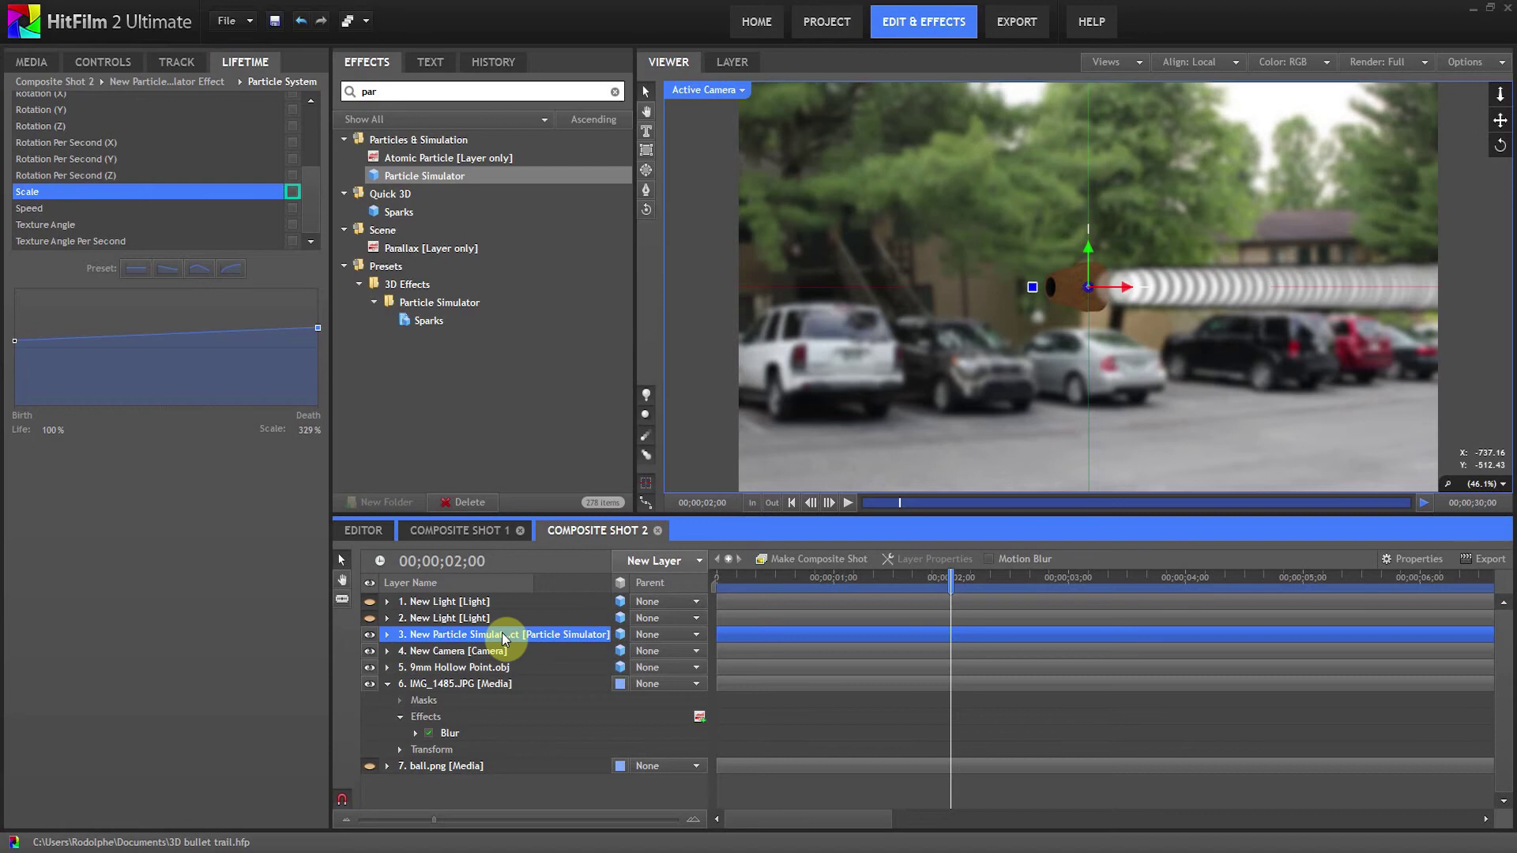
pyautogui.click(457, 670)
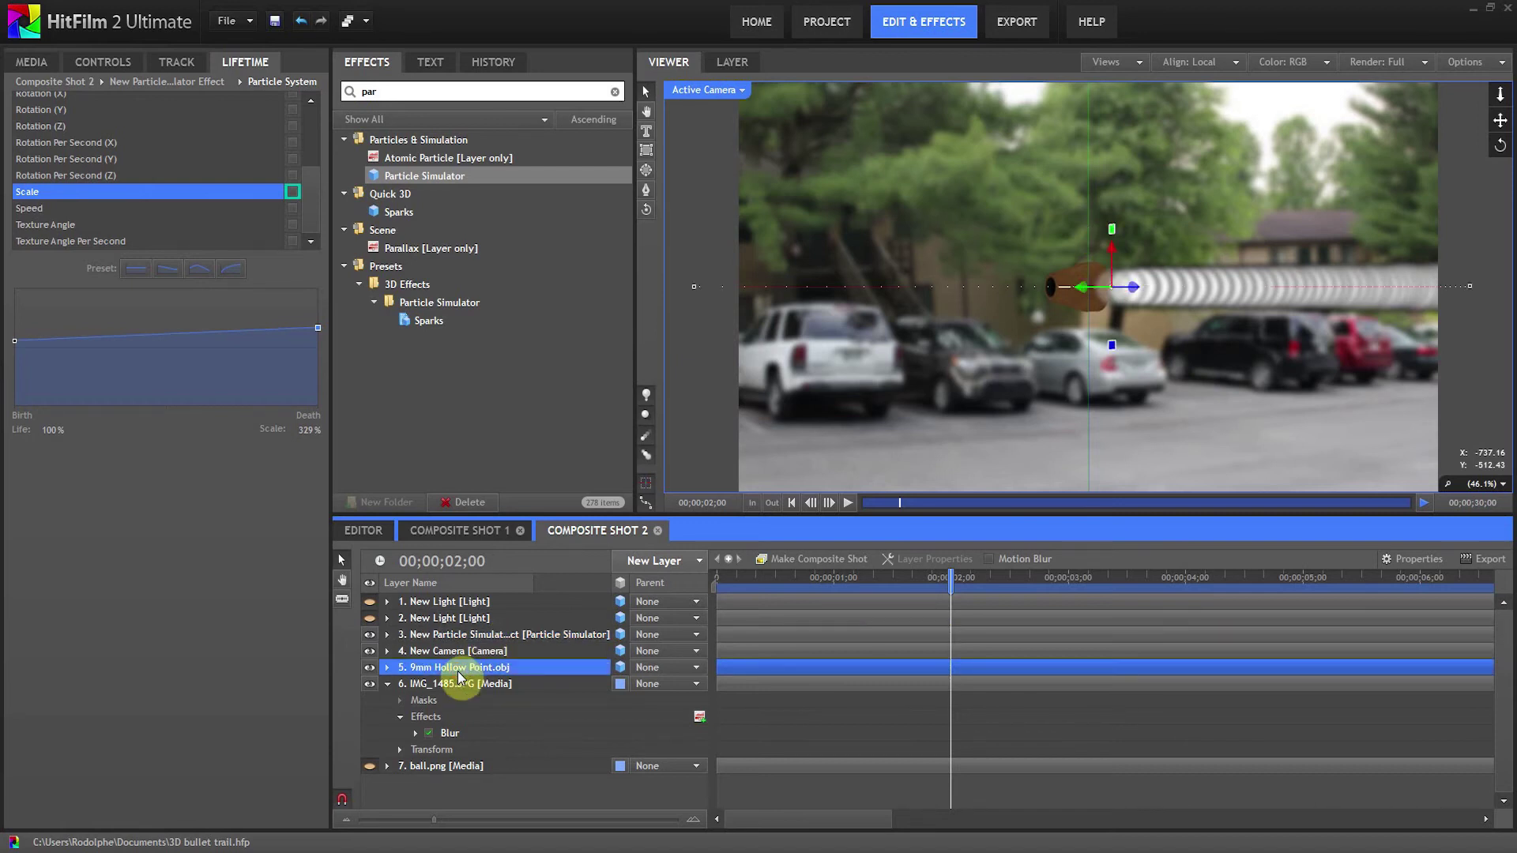
pyautogui.hotkey('ctrl', 'd')
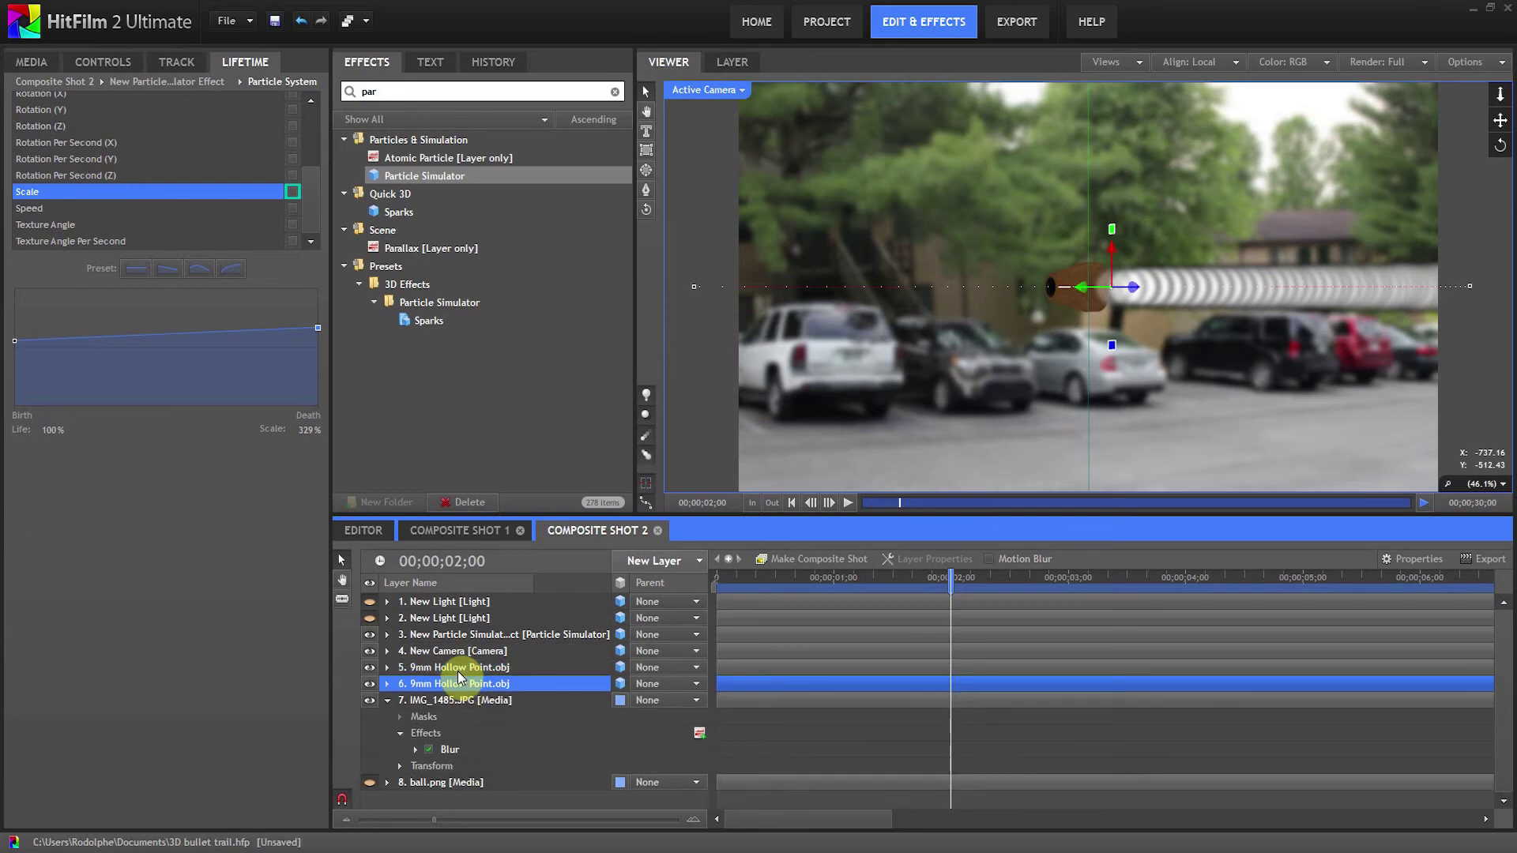
# Move the particle simulator, the upper 9mm Hollow Point.obj and the ball.png layers into a new composite shot named Composite Shot 3
pyautogui.click(458, 669)
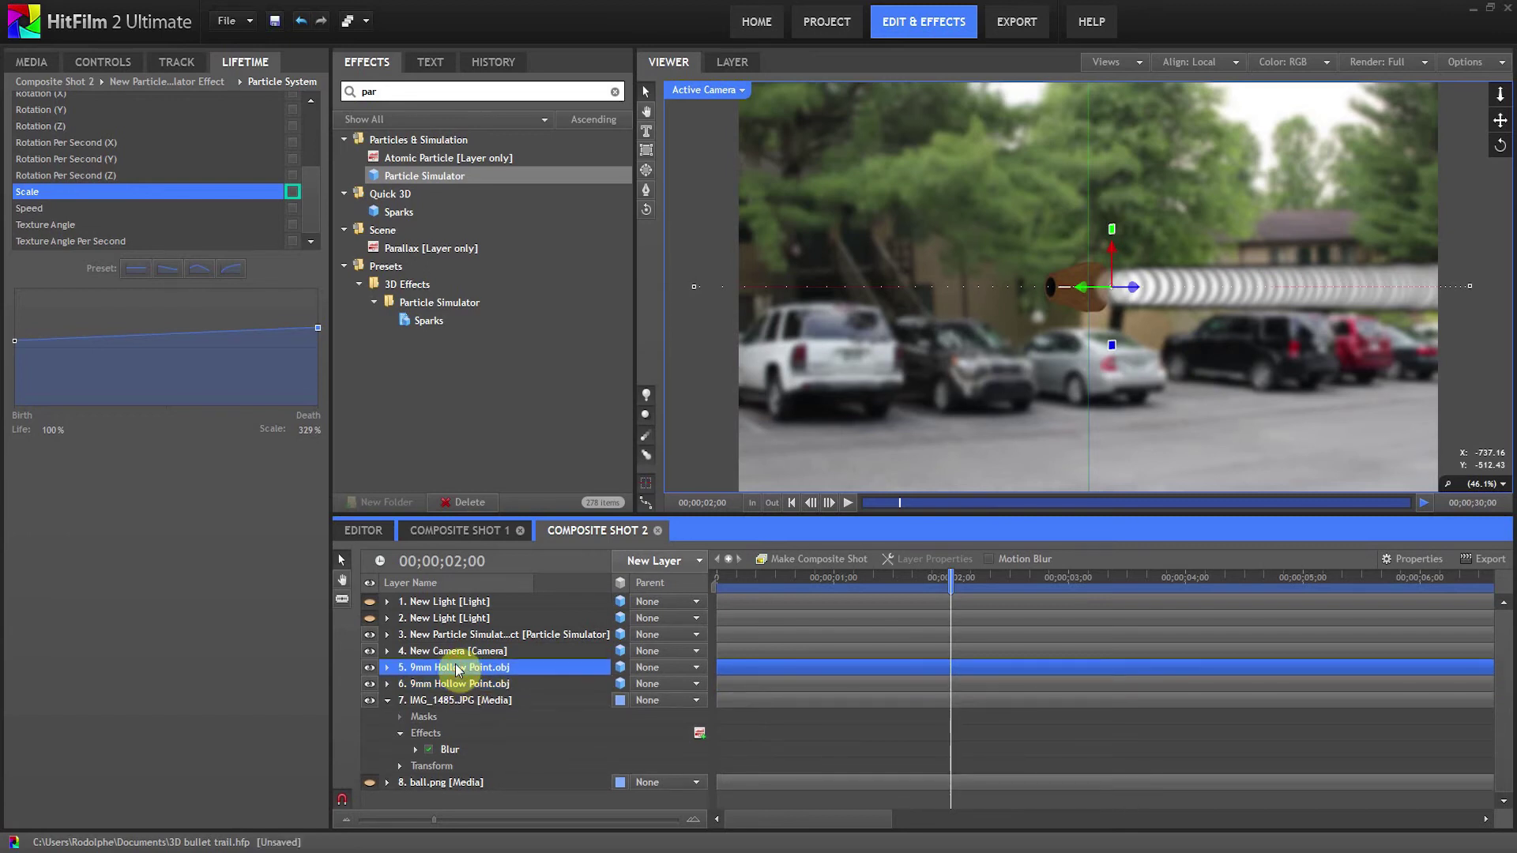
pyautogui.keyDown('ctrl'); pyautogui.click(446, 635); pyautogui.keyUp('ctrl')
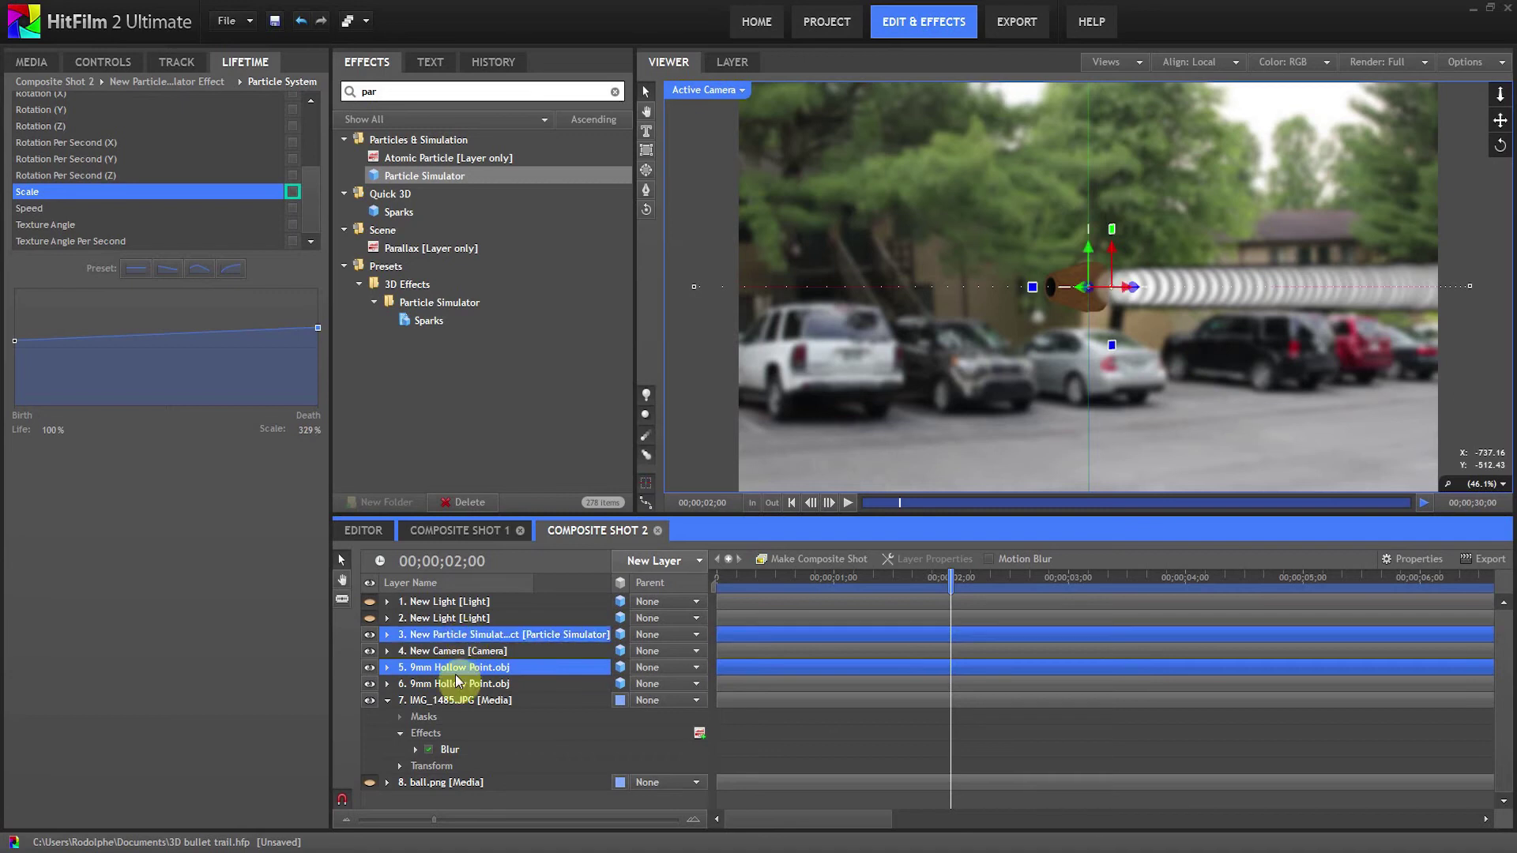
pyautogui.keyDown('ctrl'); pyautogui.click(437, 786); pyautogui.keyUp('ctrl')
pyautogui.rightClick(438, 791)
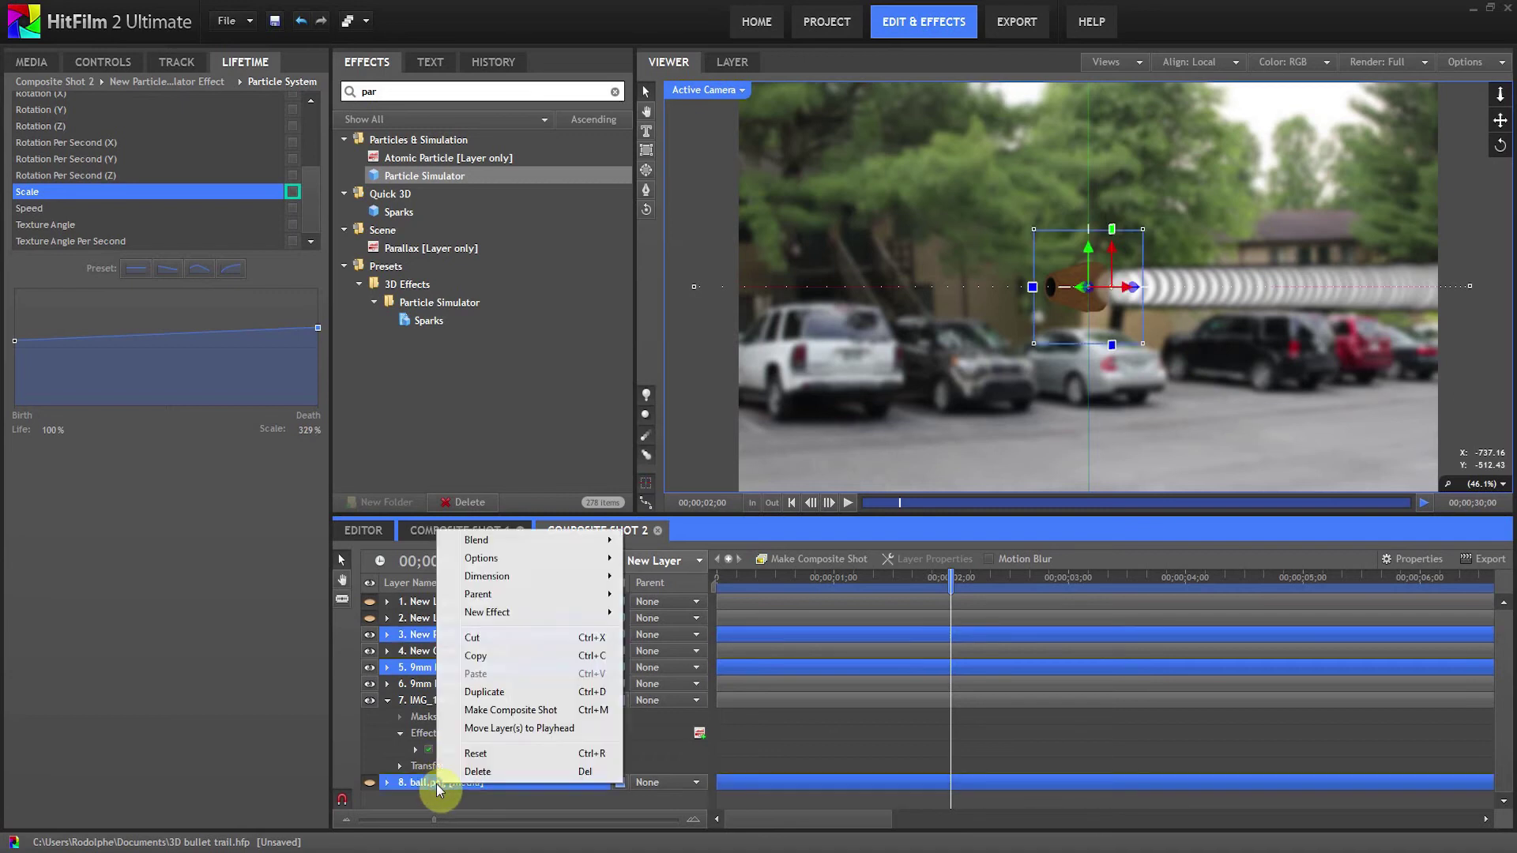
pyautogui.click(491, 709)
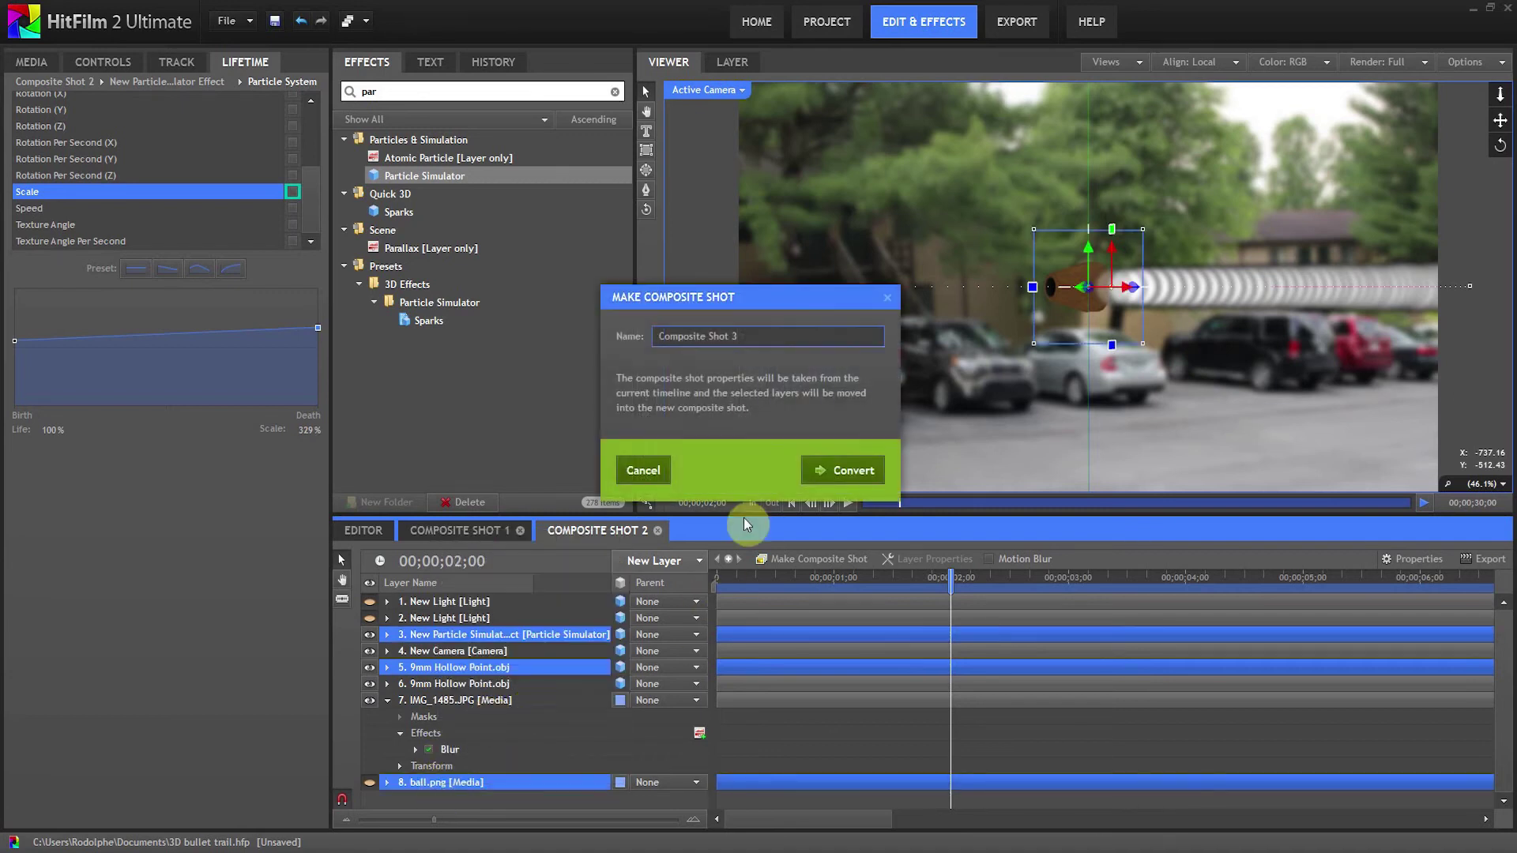
pyautogui.click(822, 478)
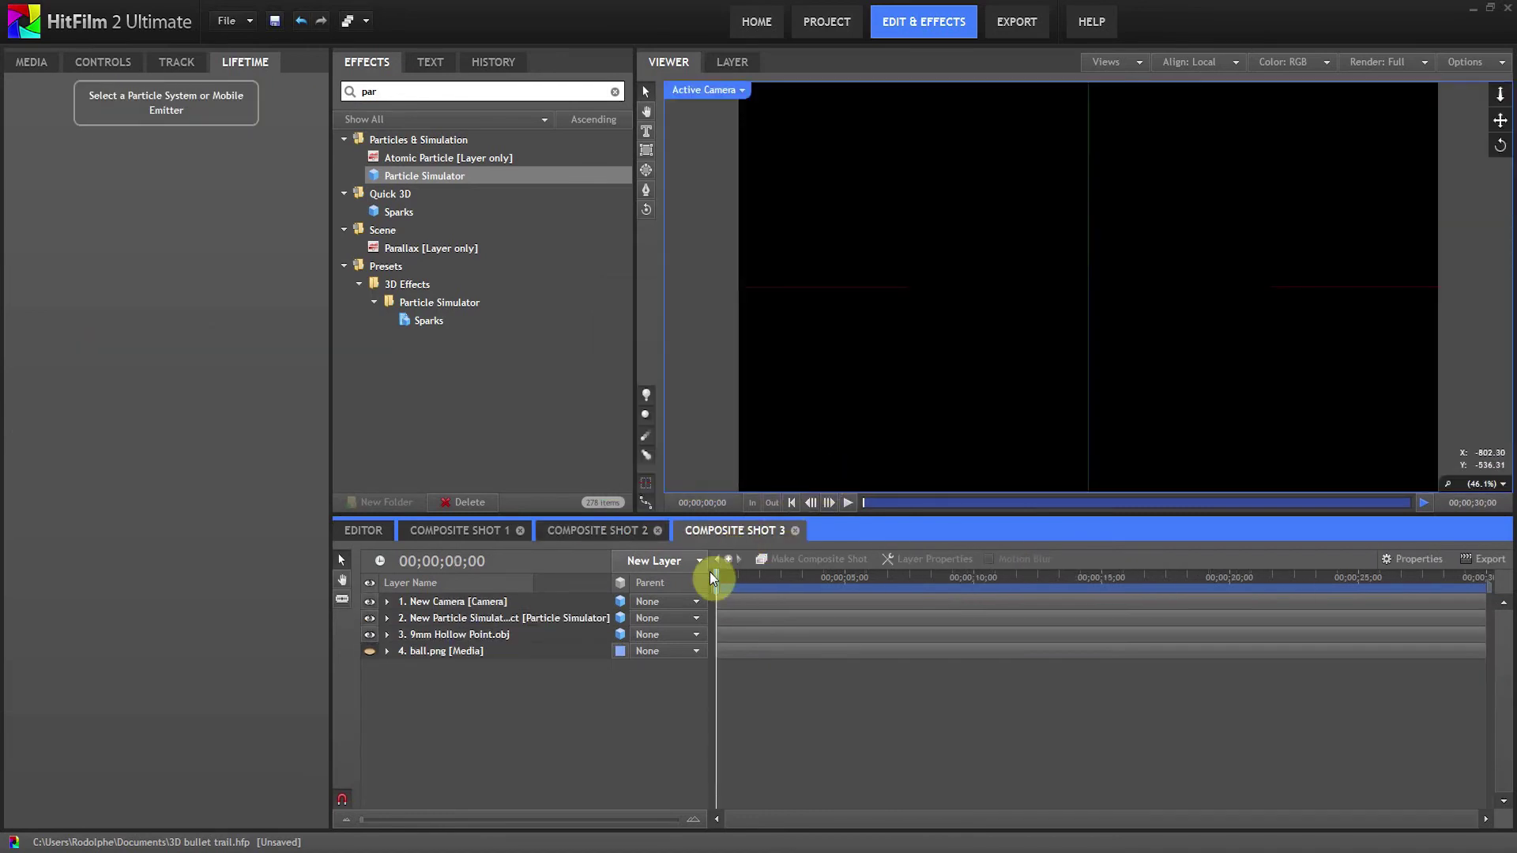
# Review the trail in Composite Shot 3 at 00;00;02;16, hide its 9mm Hollow Point.obj layer, and return to Composite Shot 2
pyautogui.moveTo(715, 575); pyautogui.dragTo(784, 576)
pyautogui.click(615, 523)
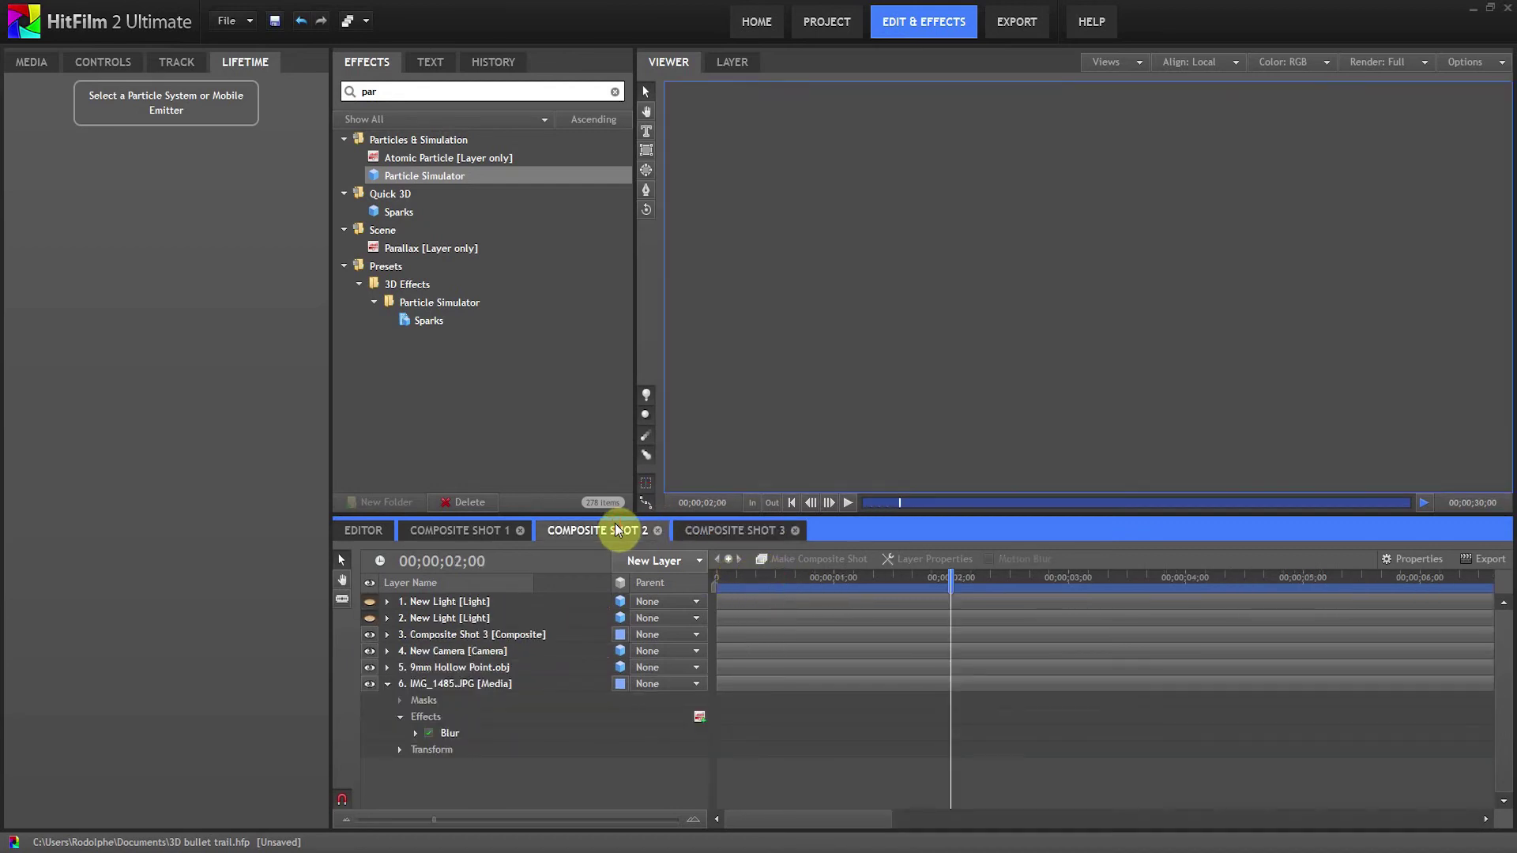
pyautogui.moveTo(826, 576); pyautogui.dragTo(912, 577)
pyautogui.click(731, 530)
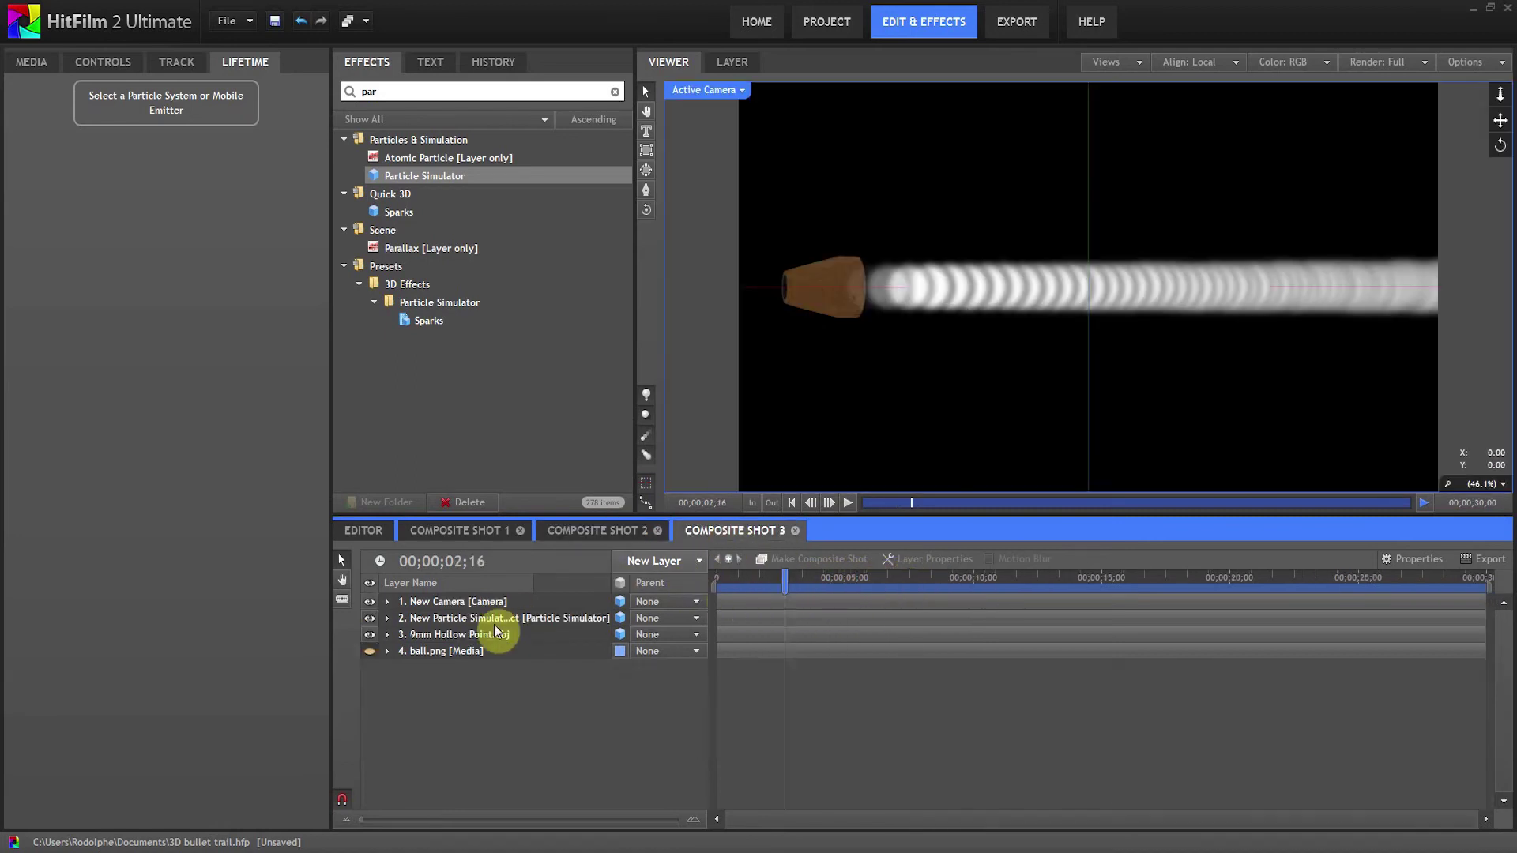
pyautogui.click(372, 635)
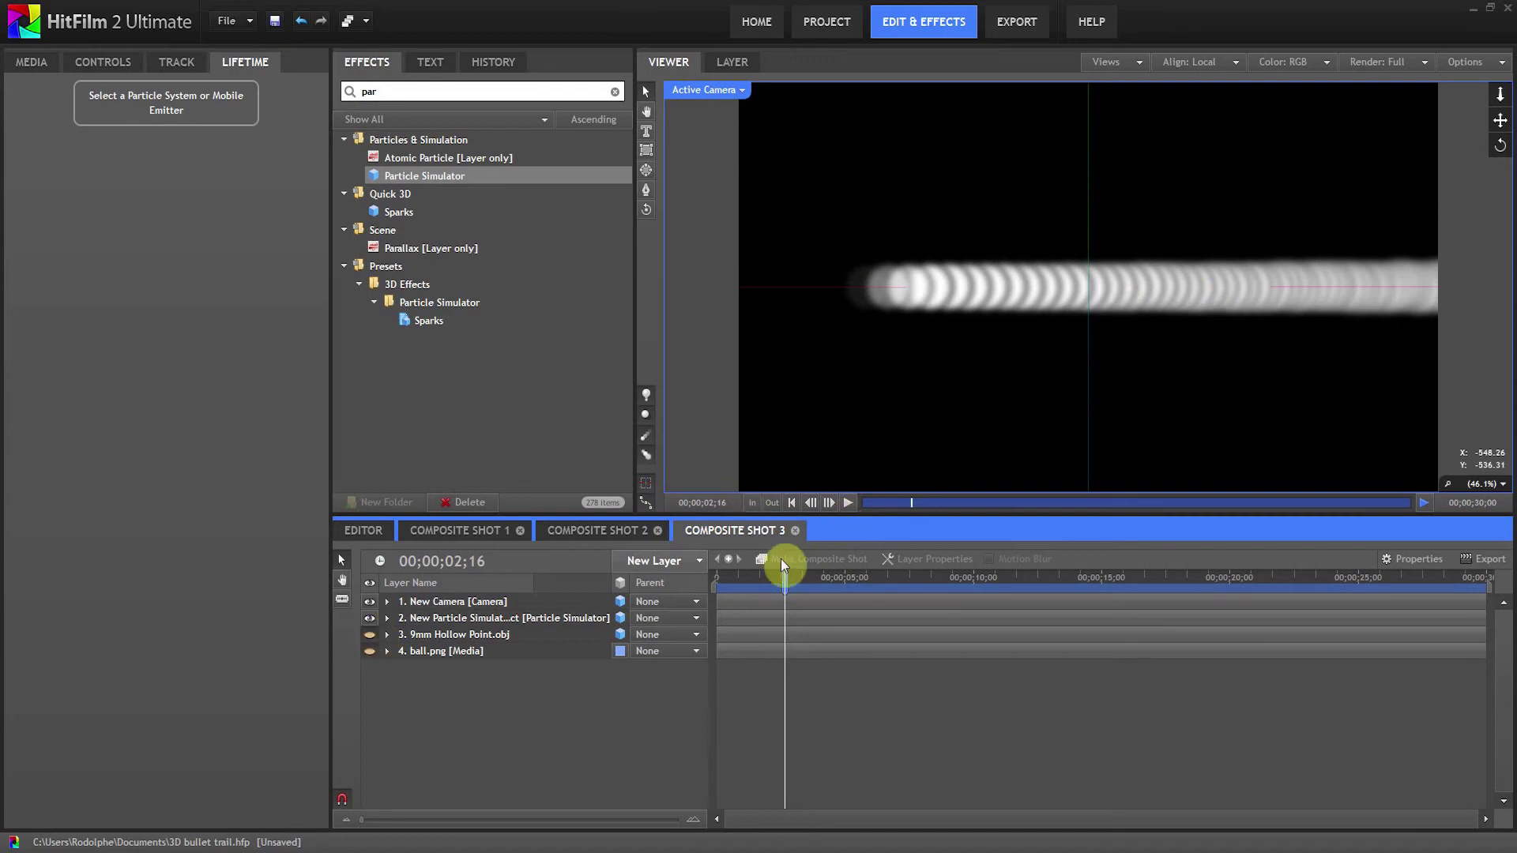
pyautogui.moveTo(776, 579)
pyautogui.mouseDown()
pyautogui.moveTo(789, 581)
pyautogui.moveTo(752, 581)
pyautogui.moveTo(802, 581)
pyautogui.moveTo(785, 578)
pyautogui.mouseUp()
pyautogui.click(596, 535)
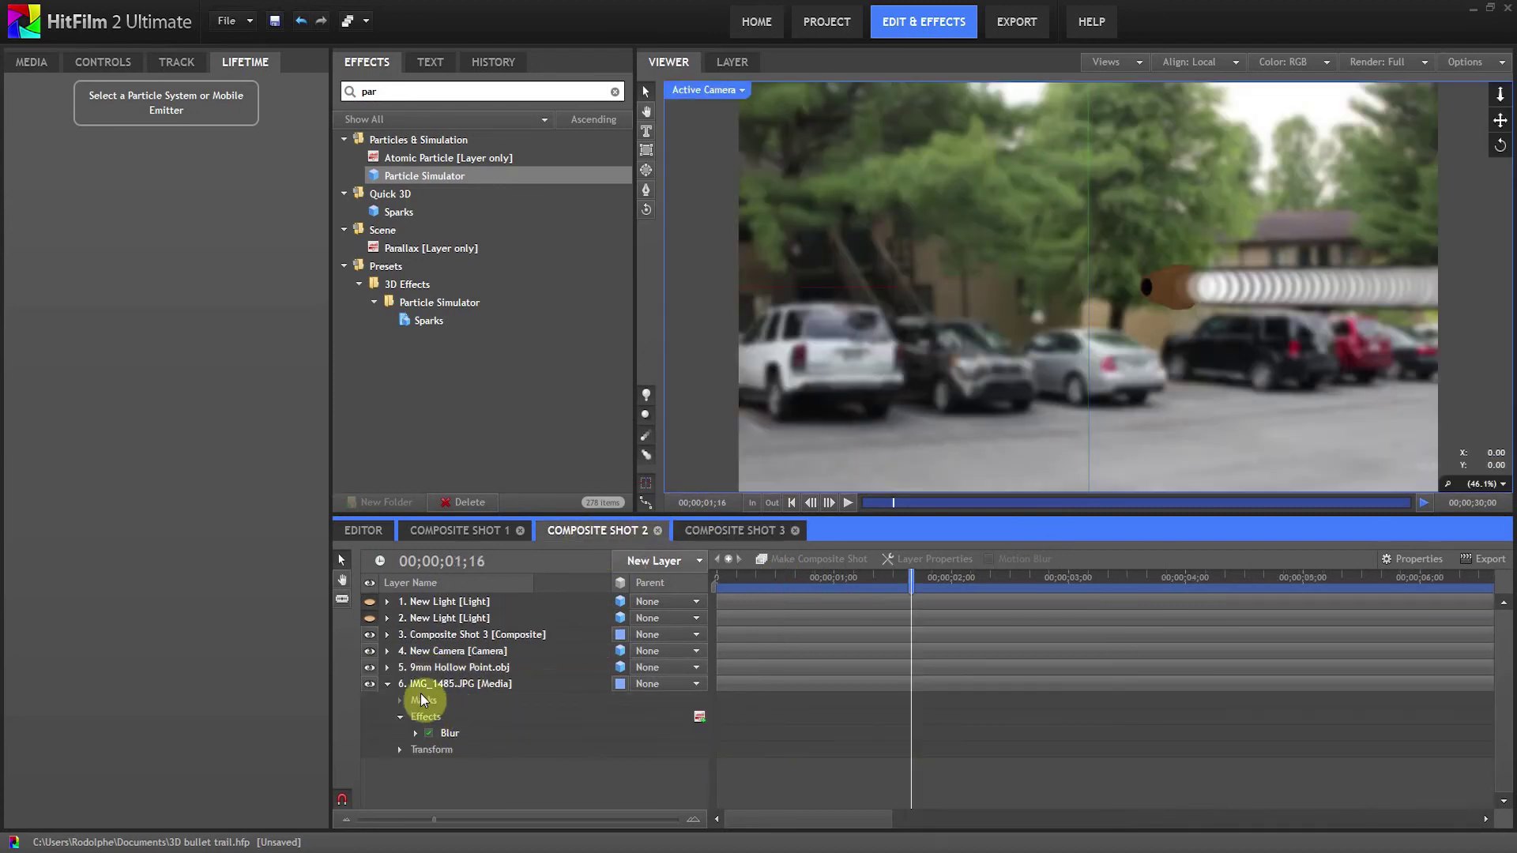
# Place the Composite Shot 3 layer directly above IMG_1485.JPG, beneath the bullet layer, and turn both lights on
pyautogui.click(445, 670)
pyautogui.moveTo(454, 635); pyautogui.dragTo(461, 674)
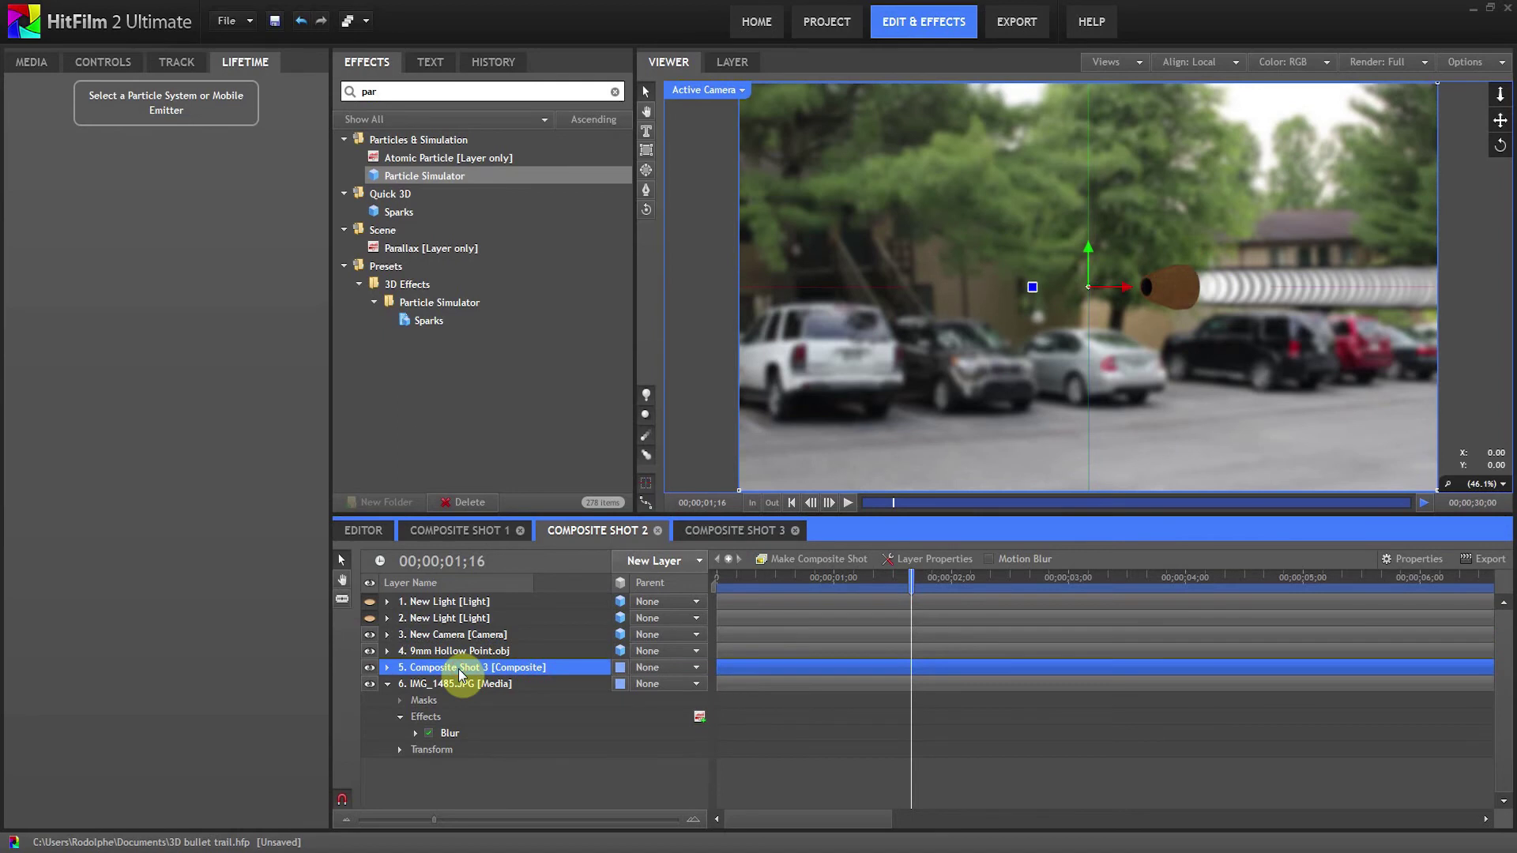
pyautogui.click(368, 618)
pyautogui.click(369, 602)
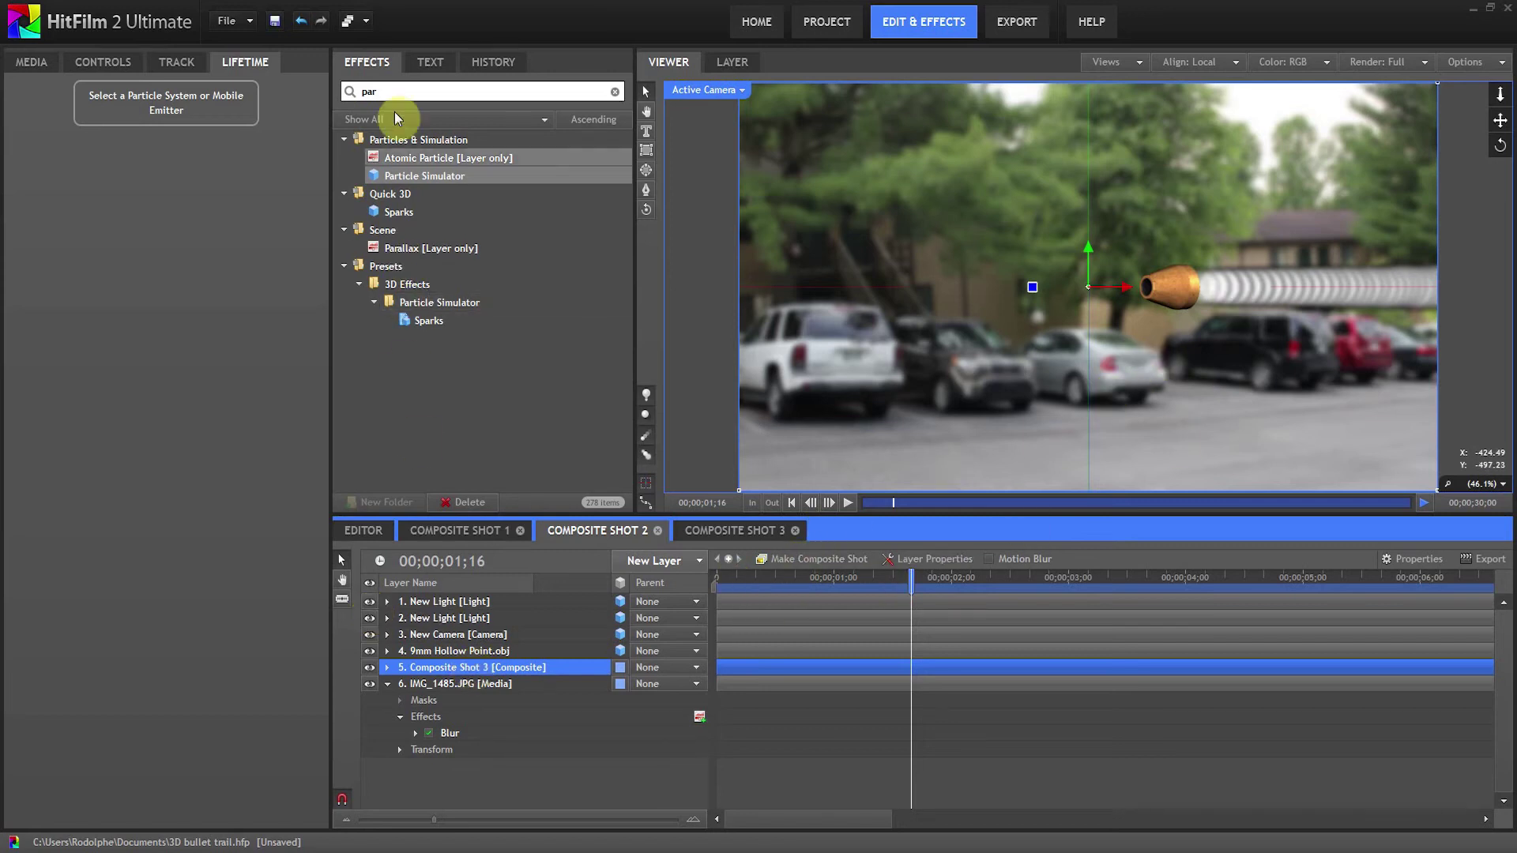
# Find the Displacement effect and apply it to the IMG_1485.JPG background layer
pyautogui.doubleClick(368, 92)
pyautogui.write('dis')
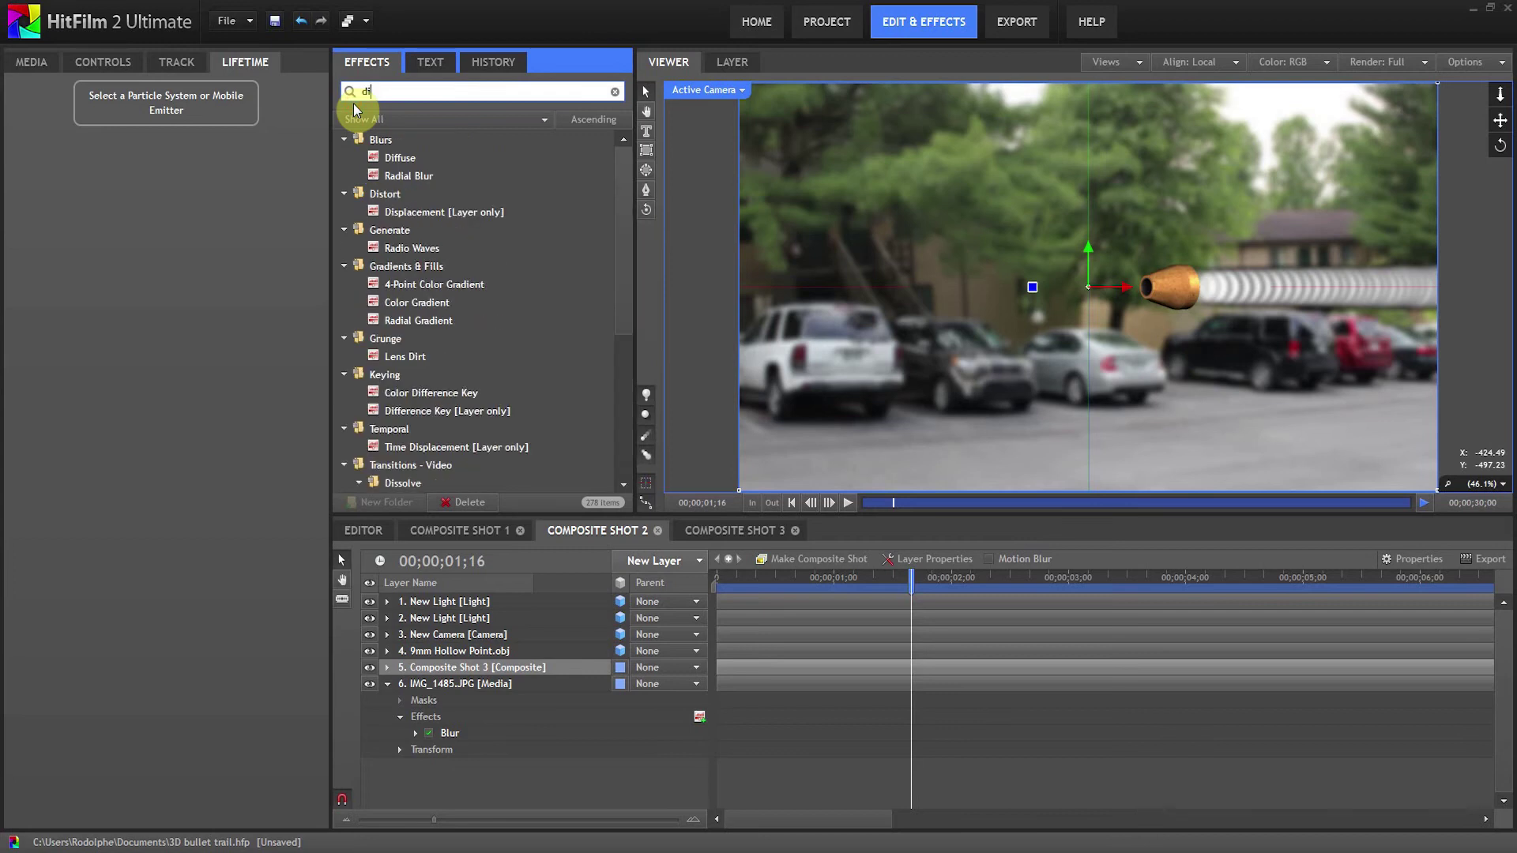
pyautogui.click(415, 156)
pyautogui.moveTo(415, 155); pyautogui.dragTo(453, 705)
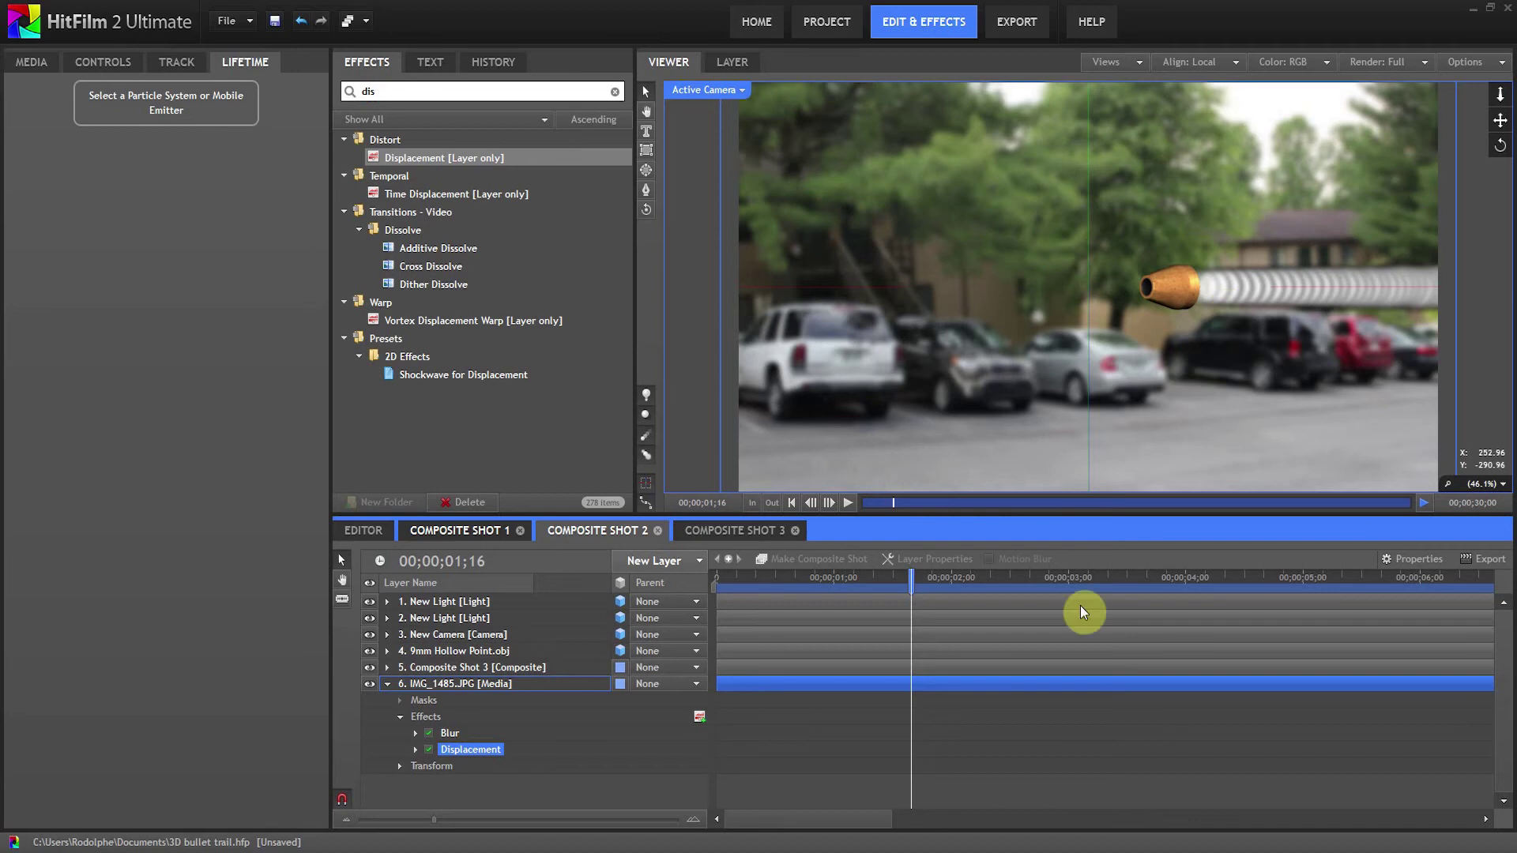
# Set the source layer of the background's Displacement effect to Composite Shot 3
pyautogui.click(505, 684)
pyautogui.click(109, 63)
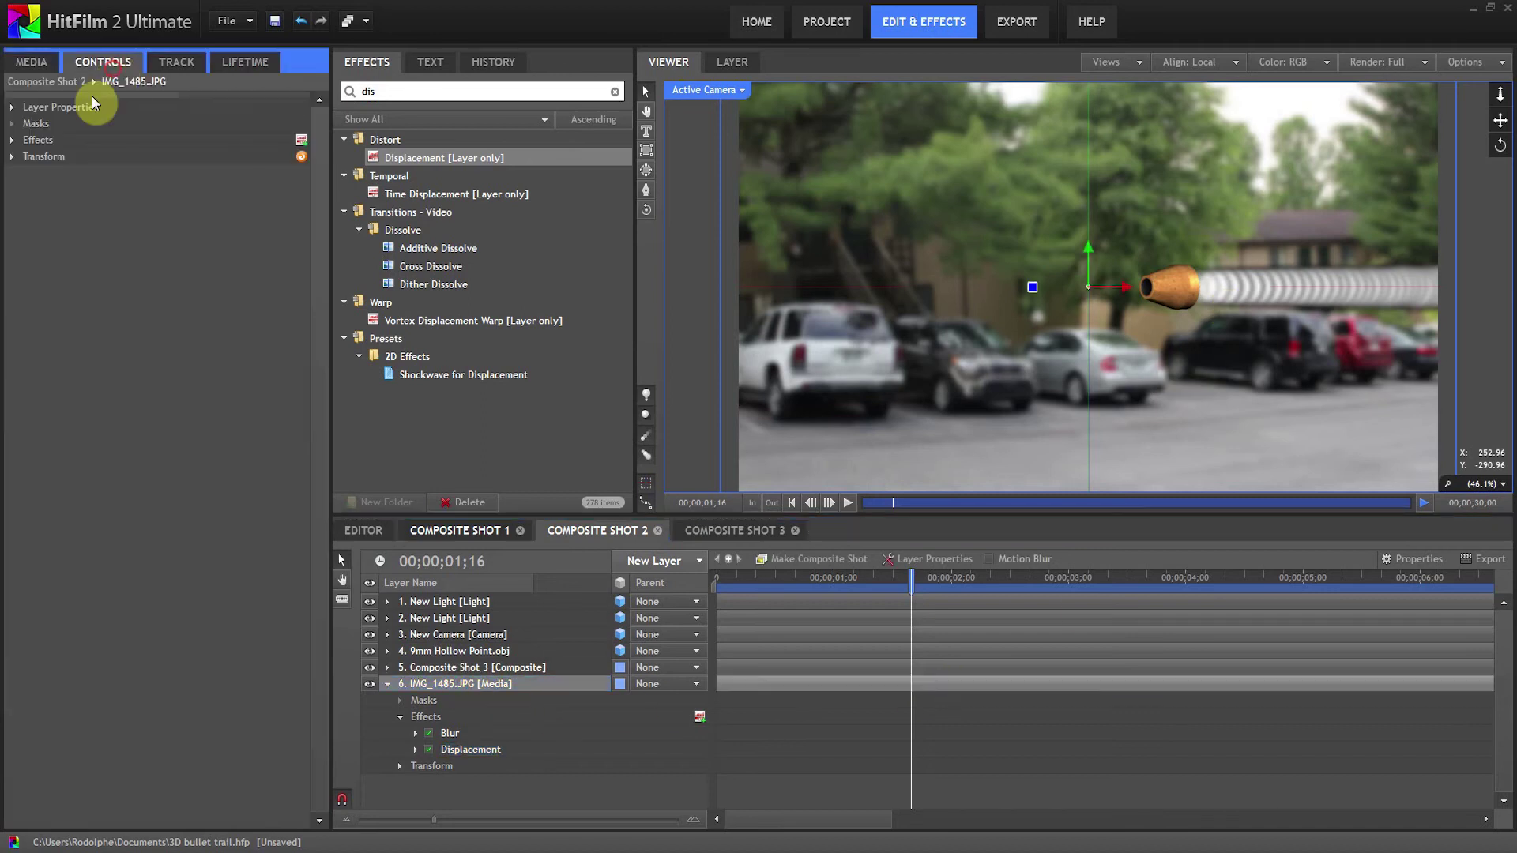
pyautogui.click(12, 140)
pyautogui.click(27, 173)
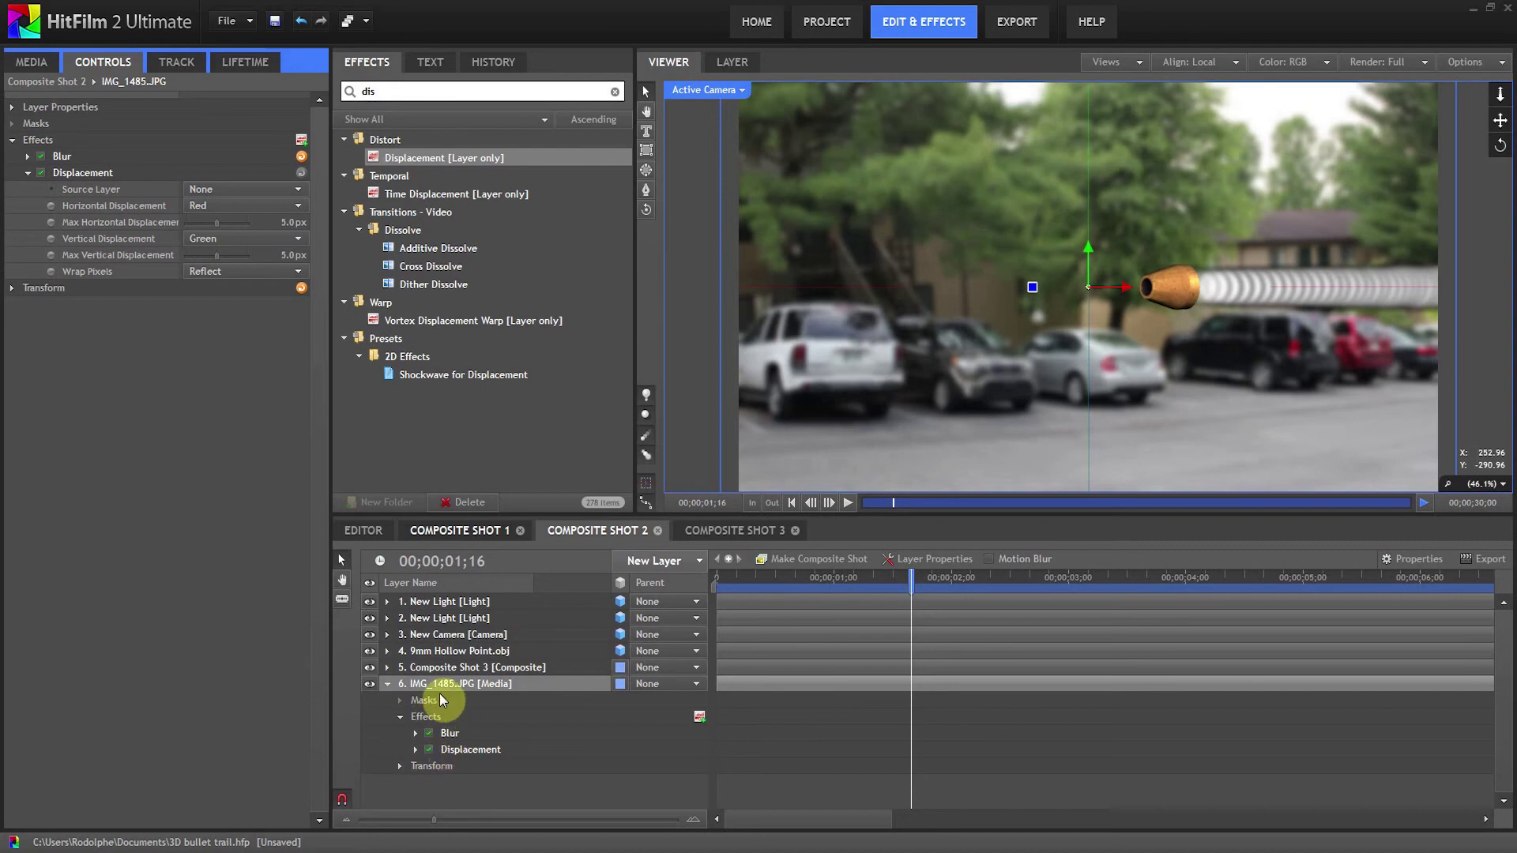
pyautogui.click(370, 686)
pyautogui.click(369, 684)
pyautogui.click(369, 685)
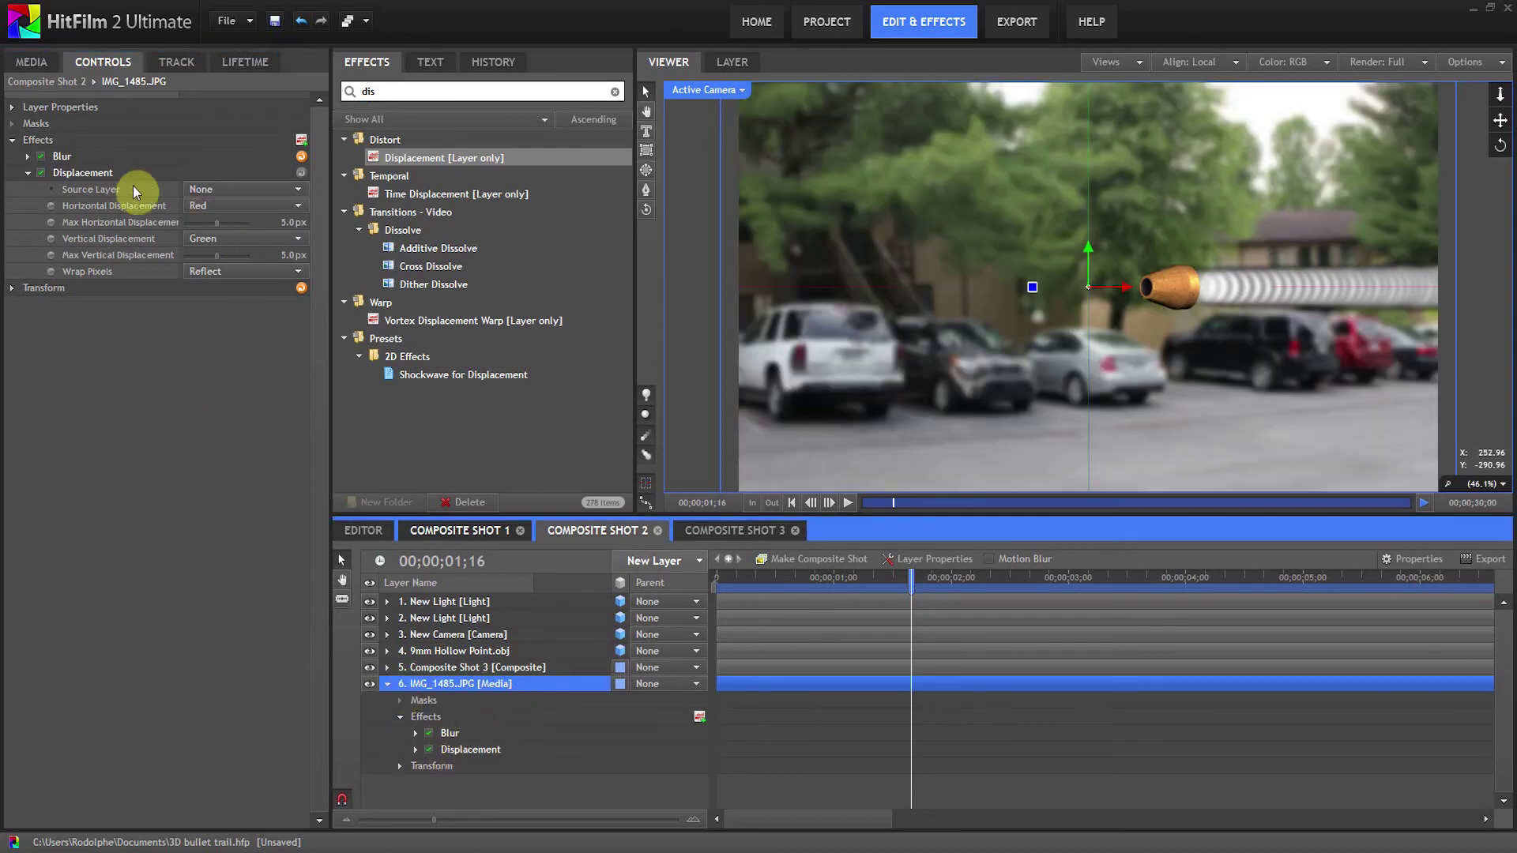
pyautogui.click(241, 189)
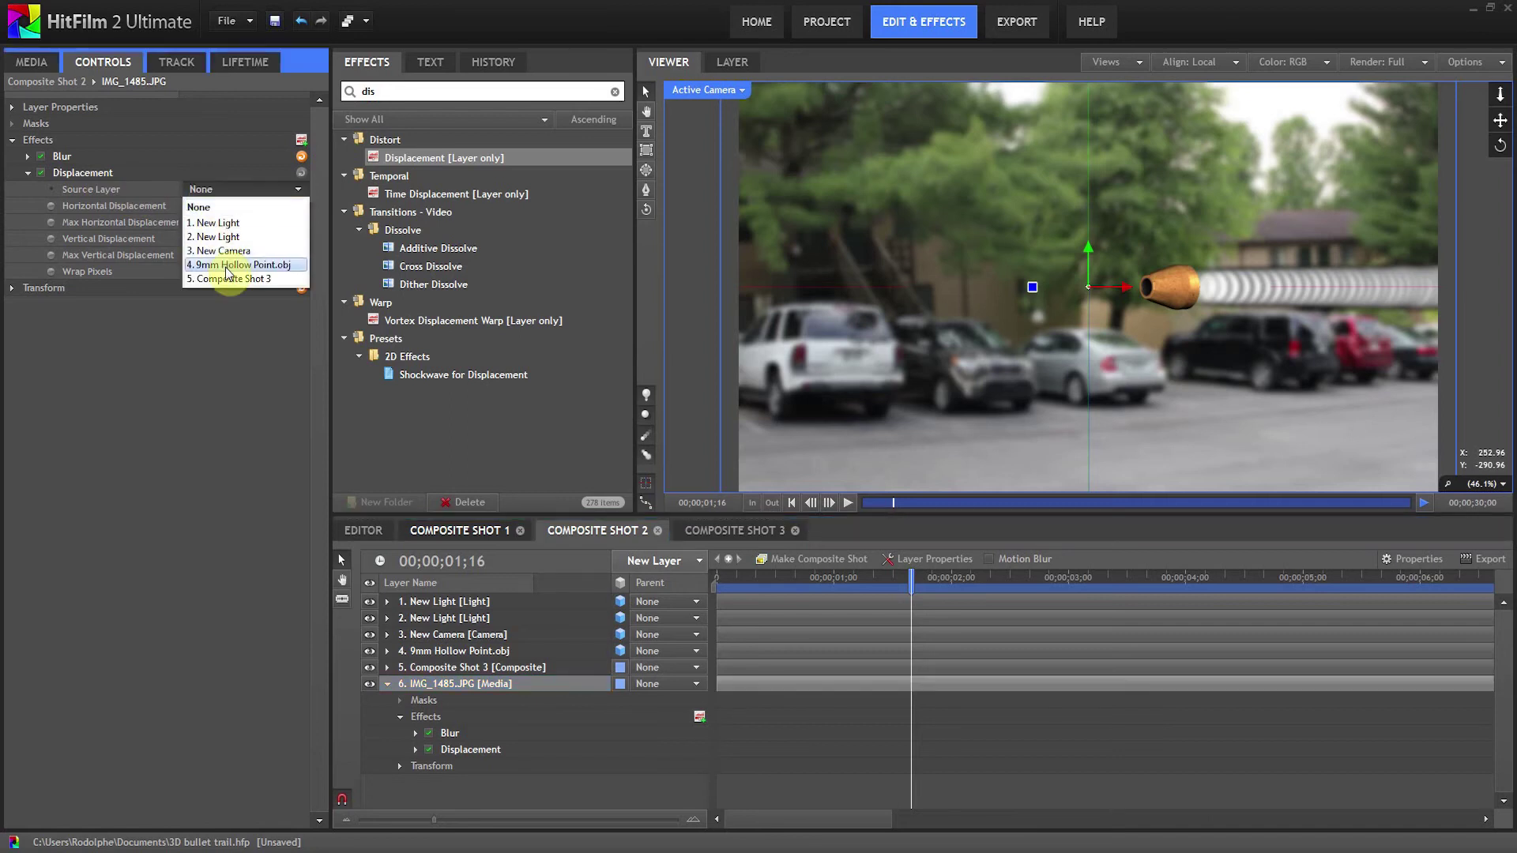
pyautogui.click(229, 279)
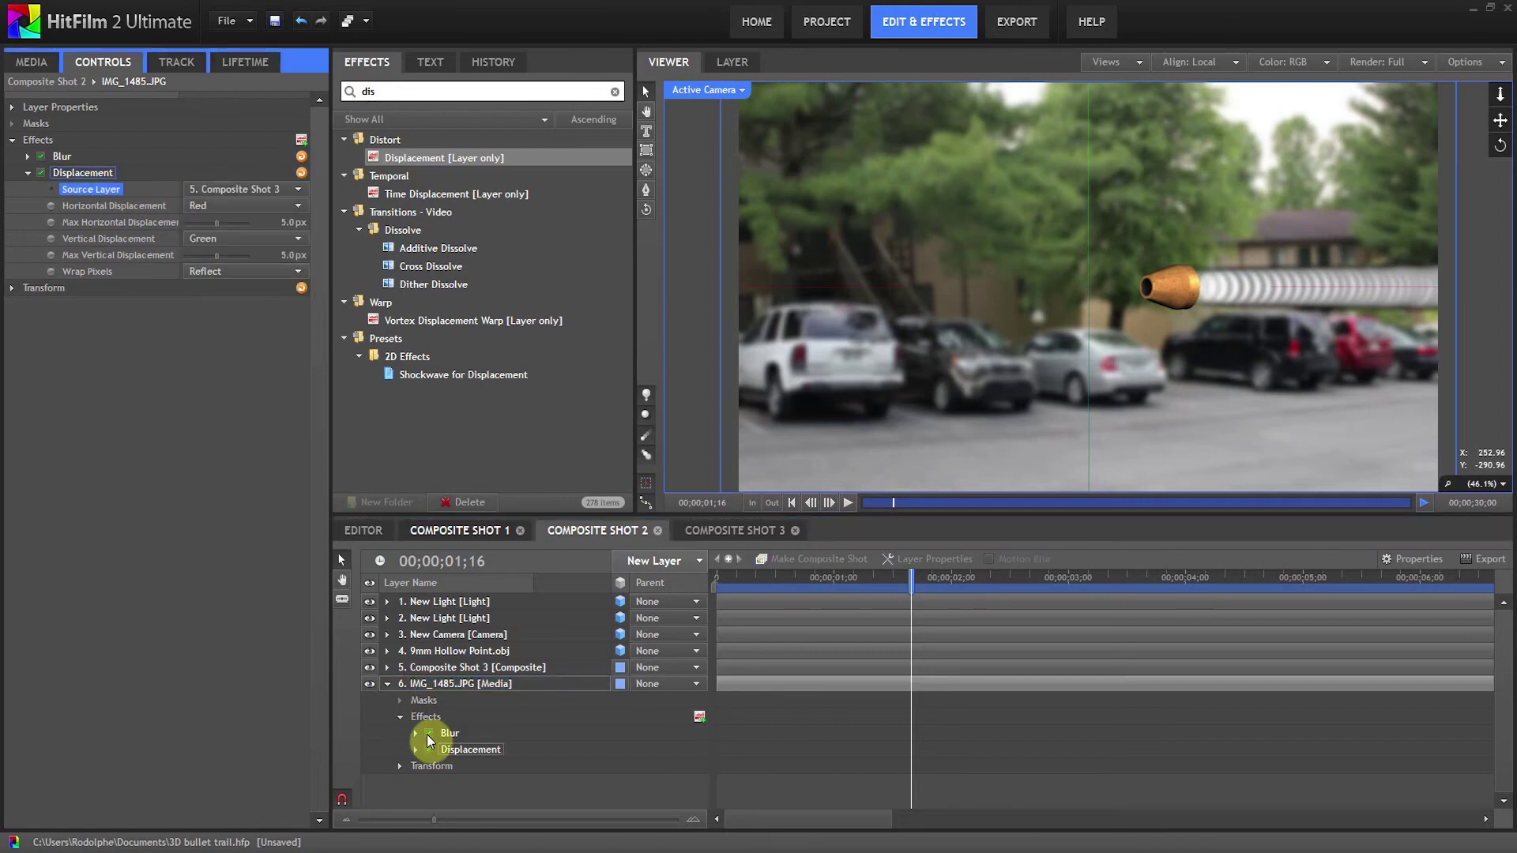
# Toggle the Composite Shot 3 layer's visibility, check the horizontal displacement channel options, and keep Red
pyautogui.click(477, 671)
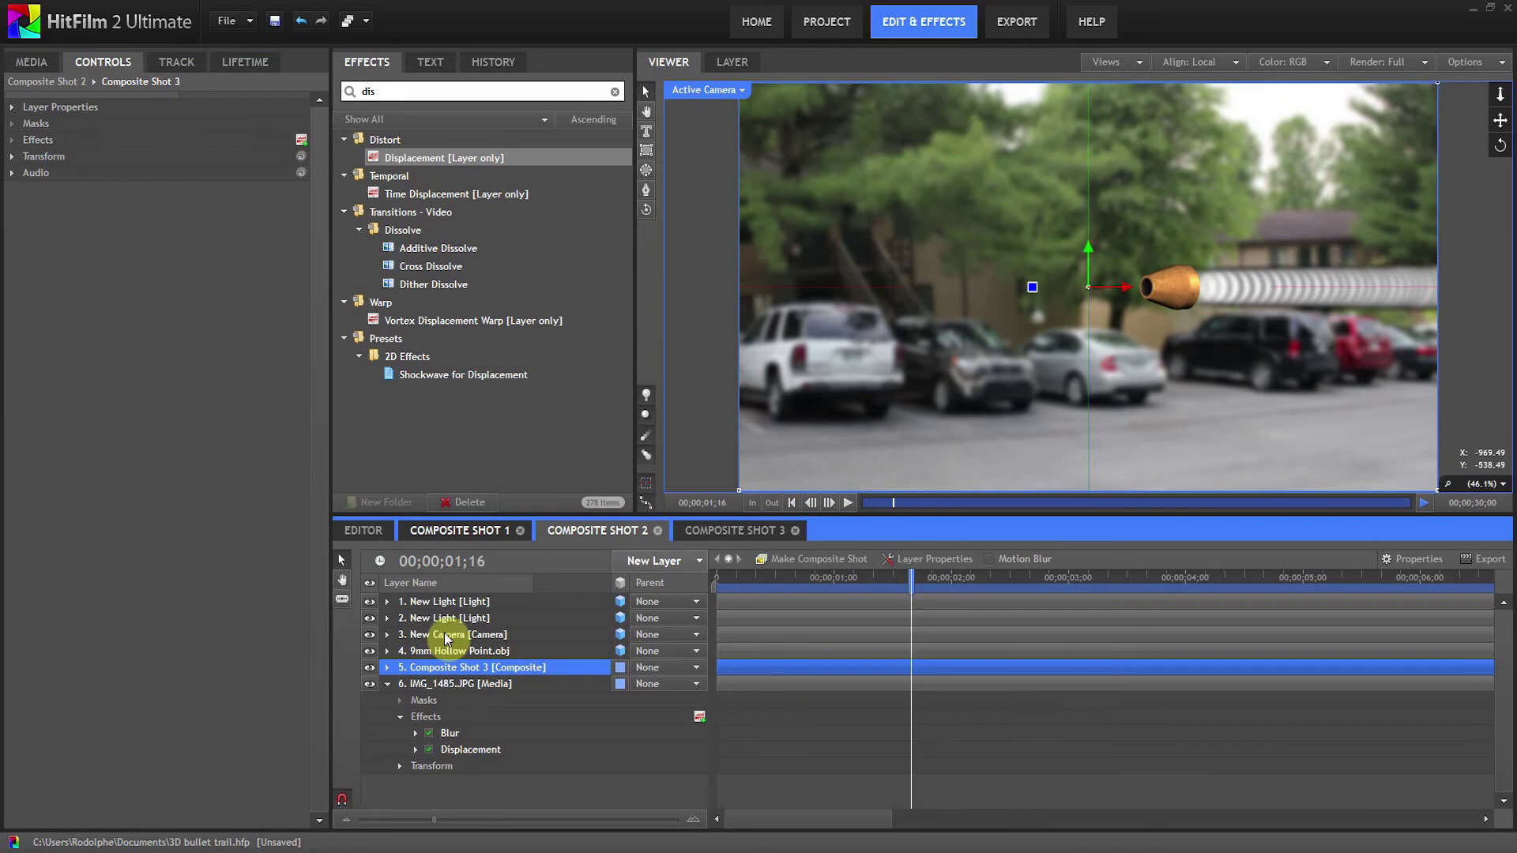
pyautogui.click(370, 672)
pyautogui.click(370, 671)
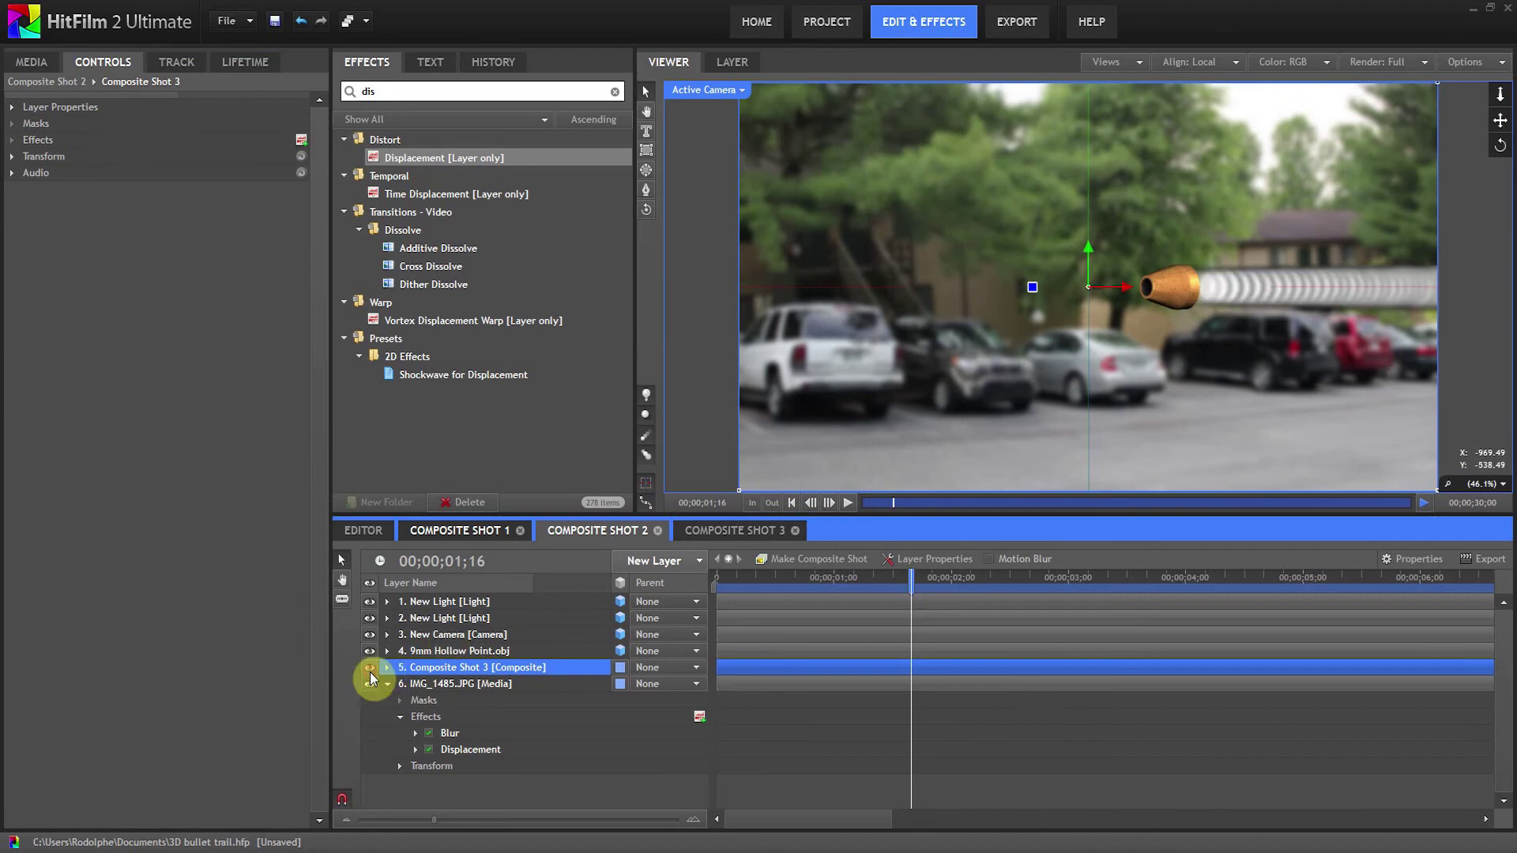
pyautogui.click(433, 686)
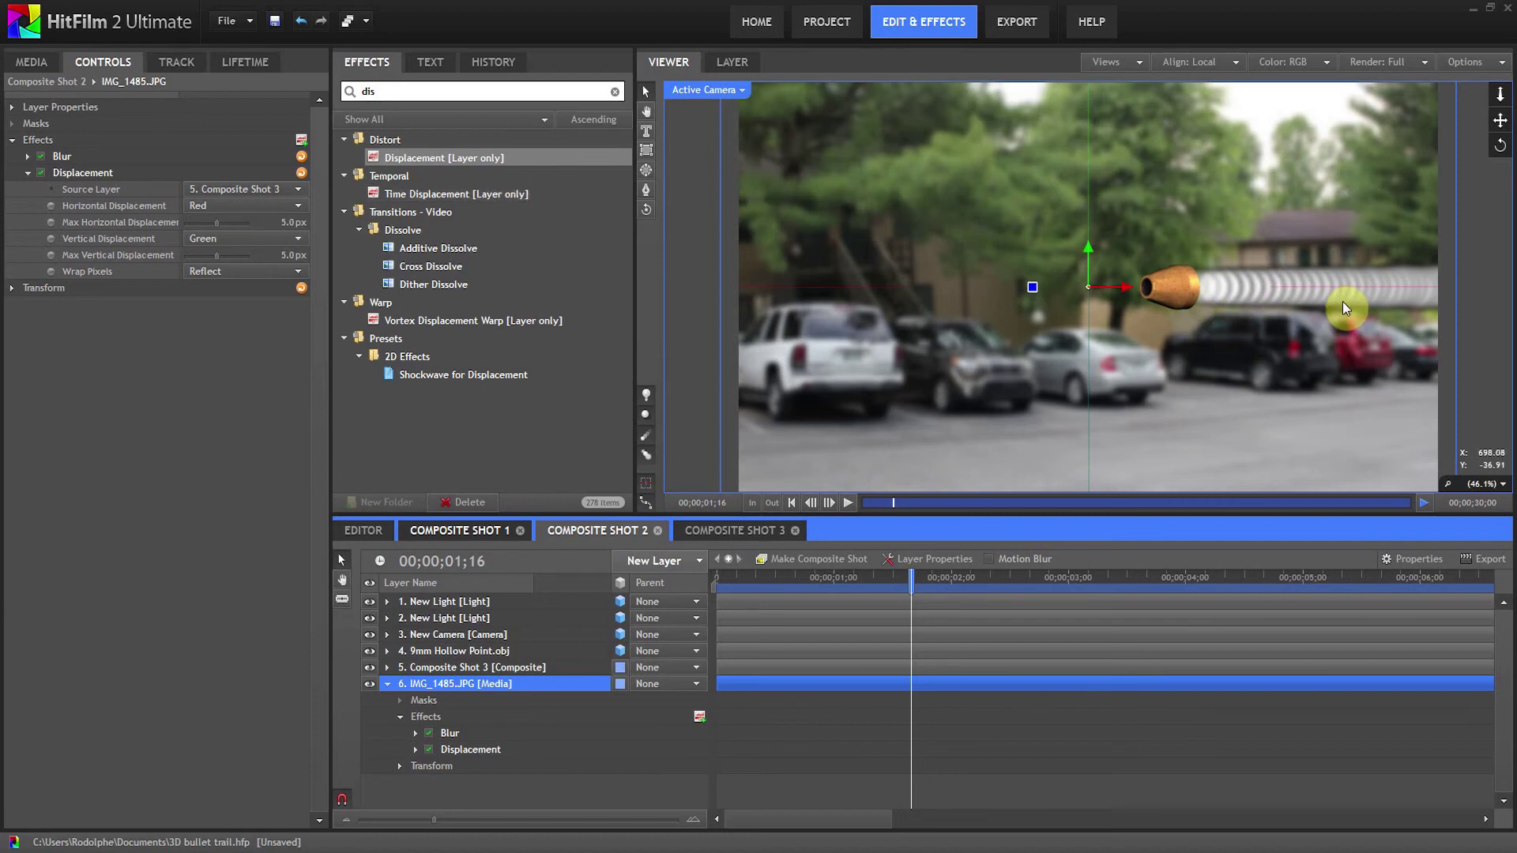
pyautogui.click(282, 204)
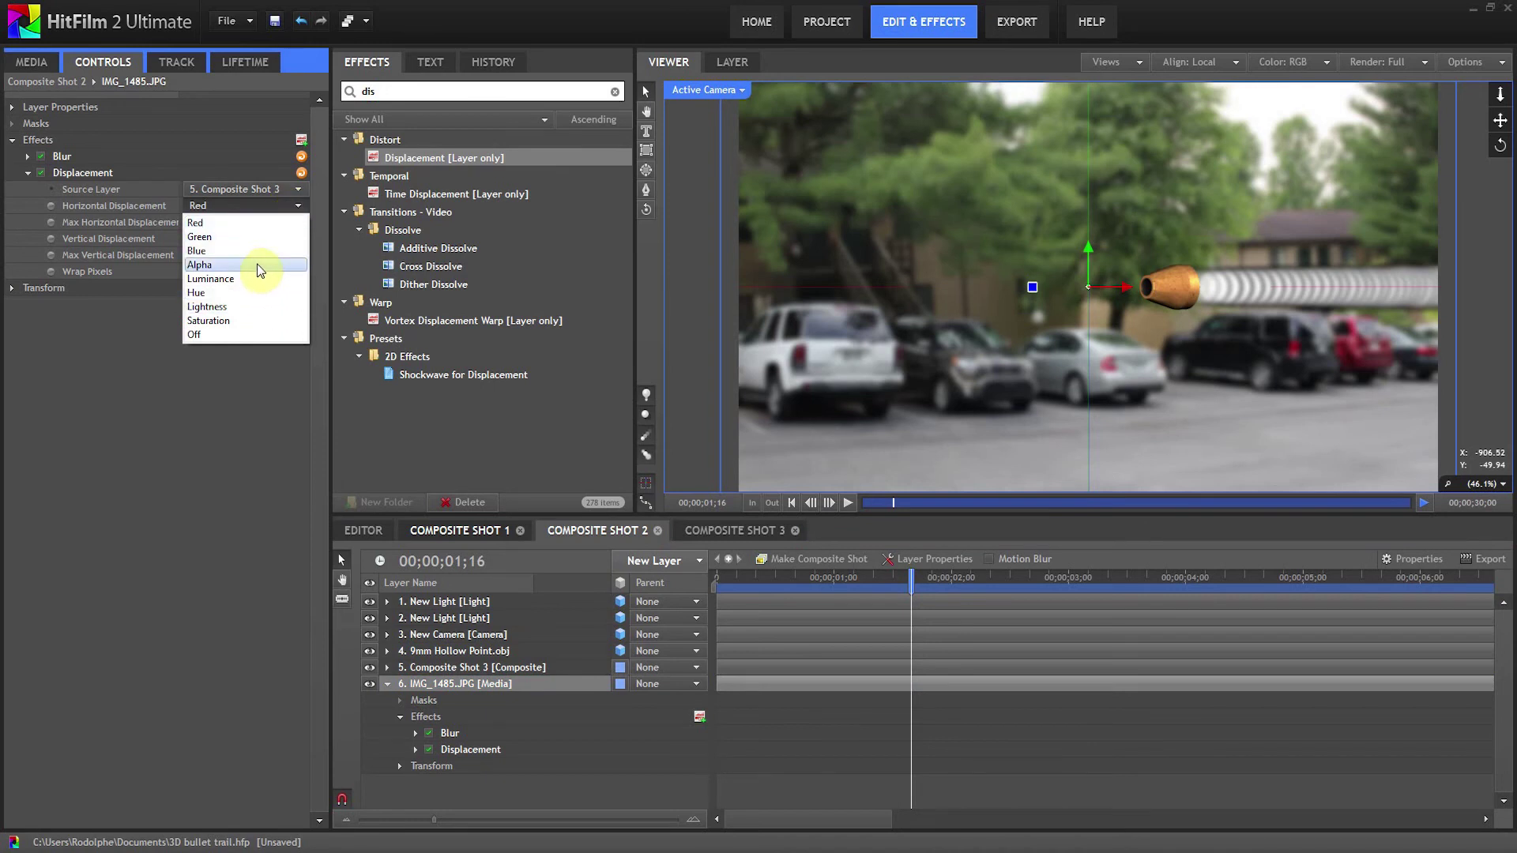
pyautogui.click(273, 223)
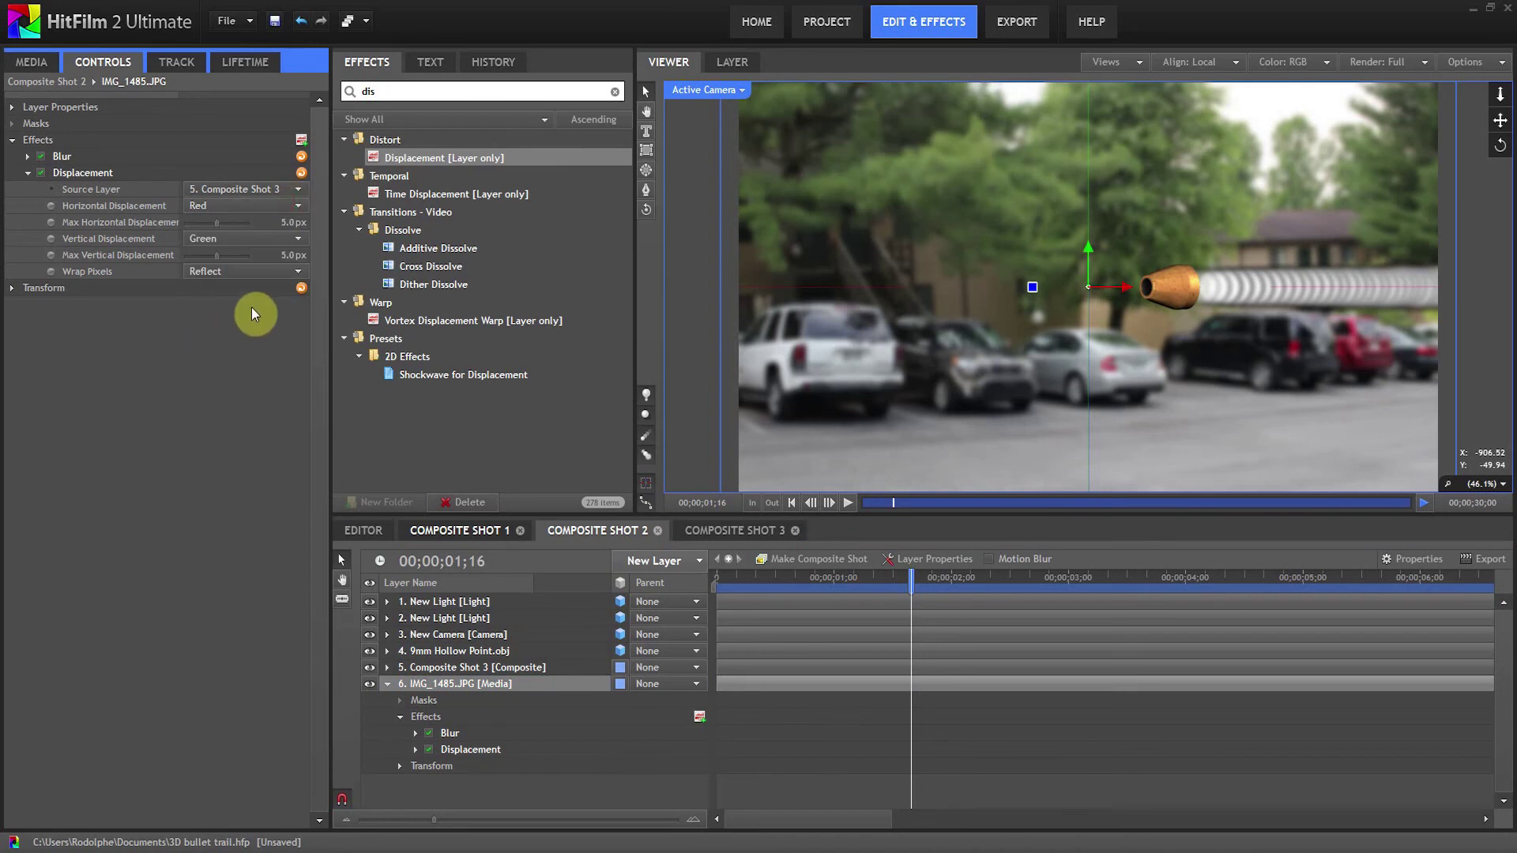
# Hide the Composite Shot 3 layer, set the maximum horizontal displacement to -249 px, and review the distorted trail along the timeline
pyautogui.click(370, 668)
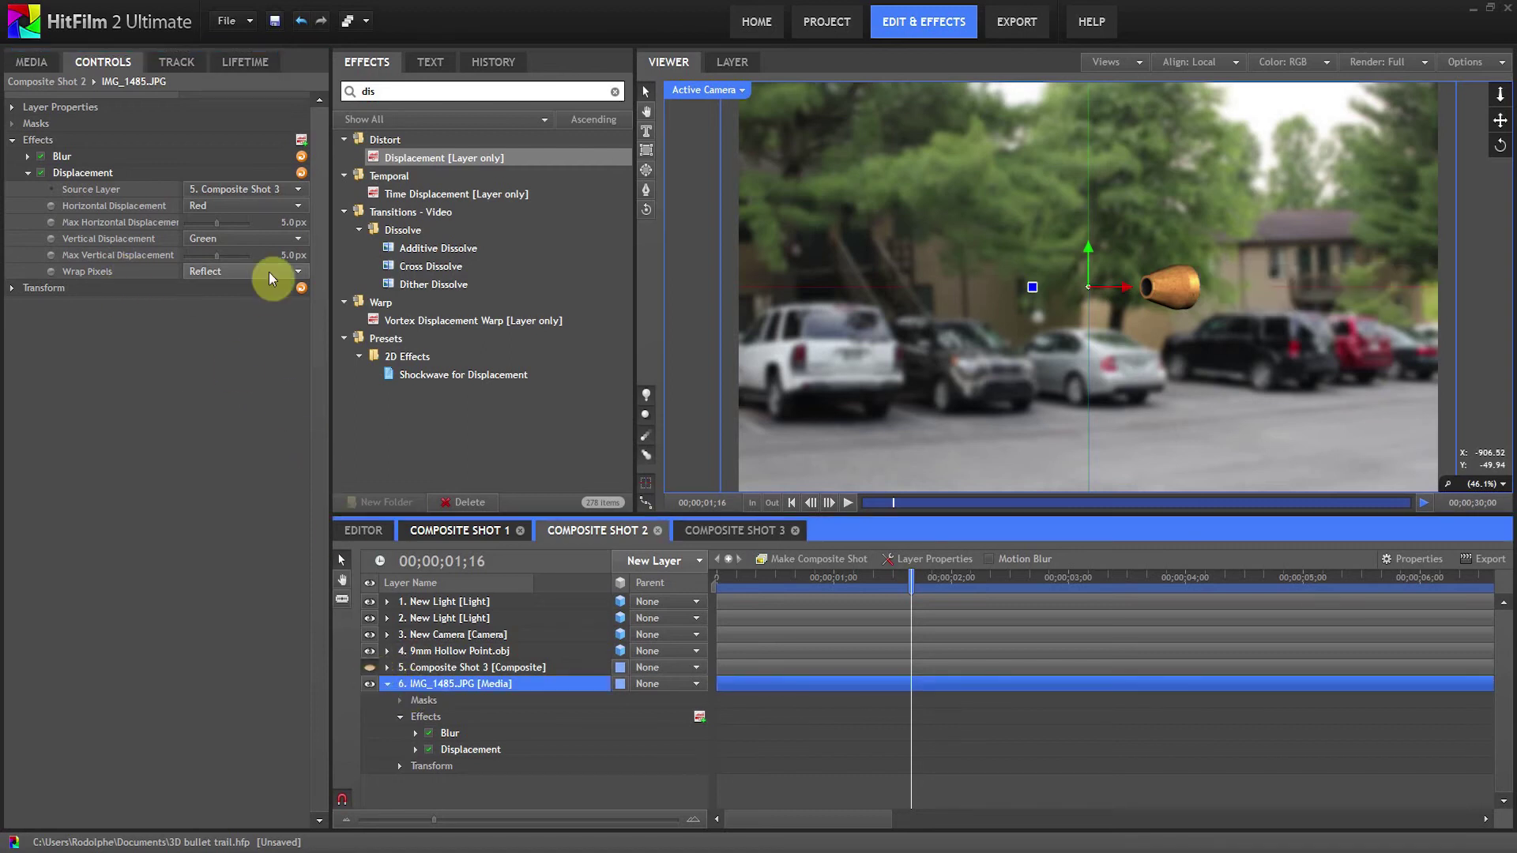
pyautogui.click(288, 224)
pyautogui.moveTo(289, 223); pyautogui.dragTo(93, 241)
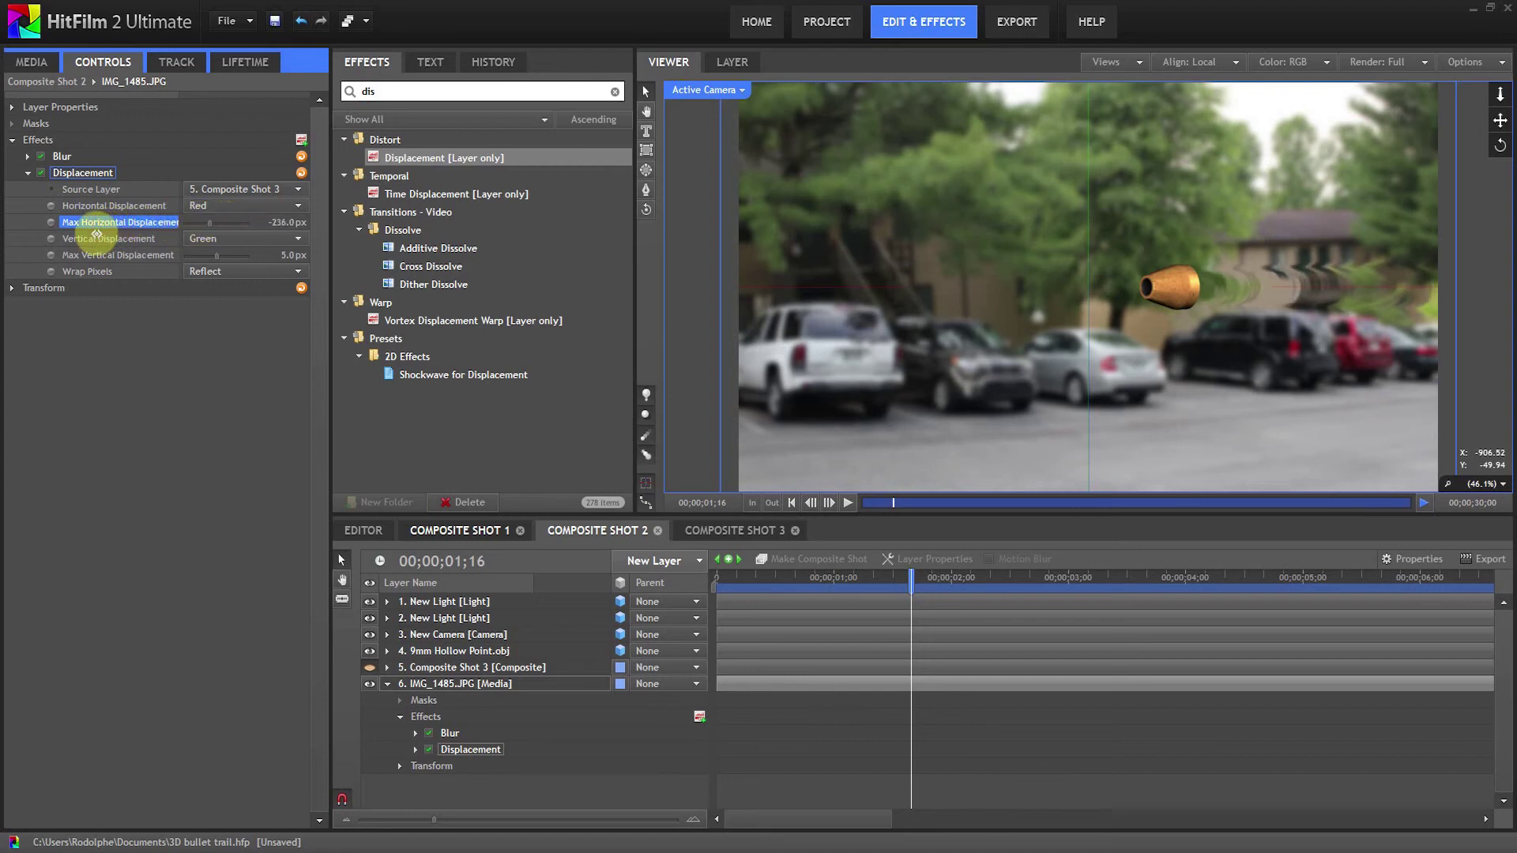
pyautogui.moveTo(794, 578); pyautogui.dragTo(1062, 589)
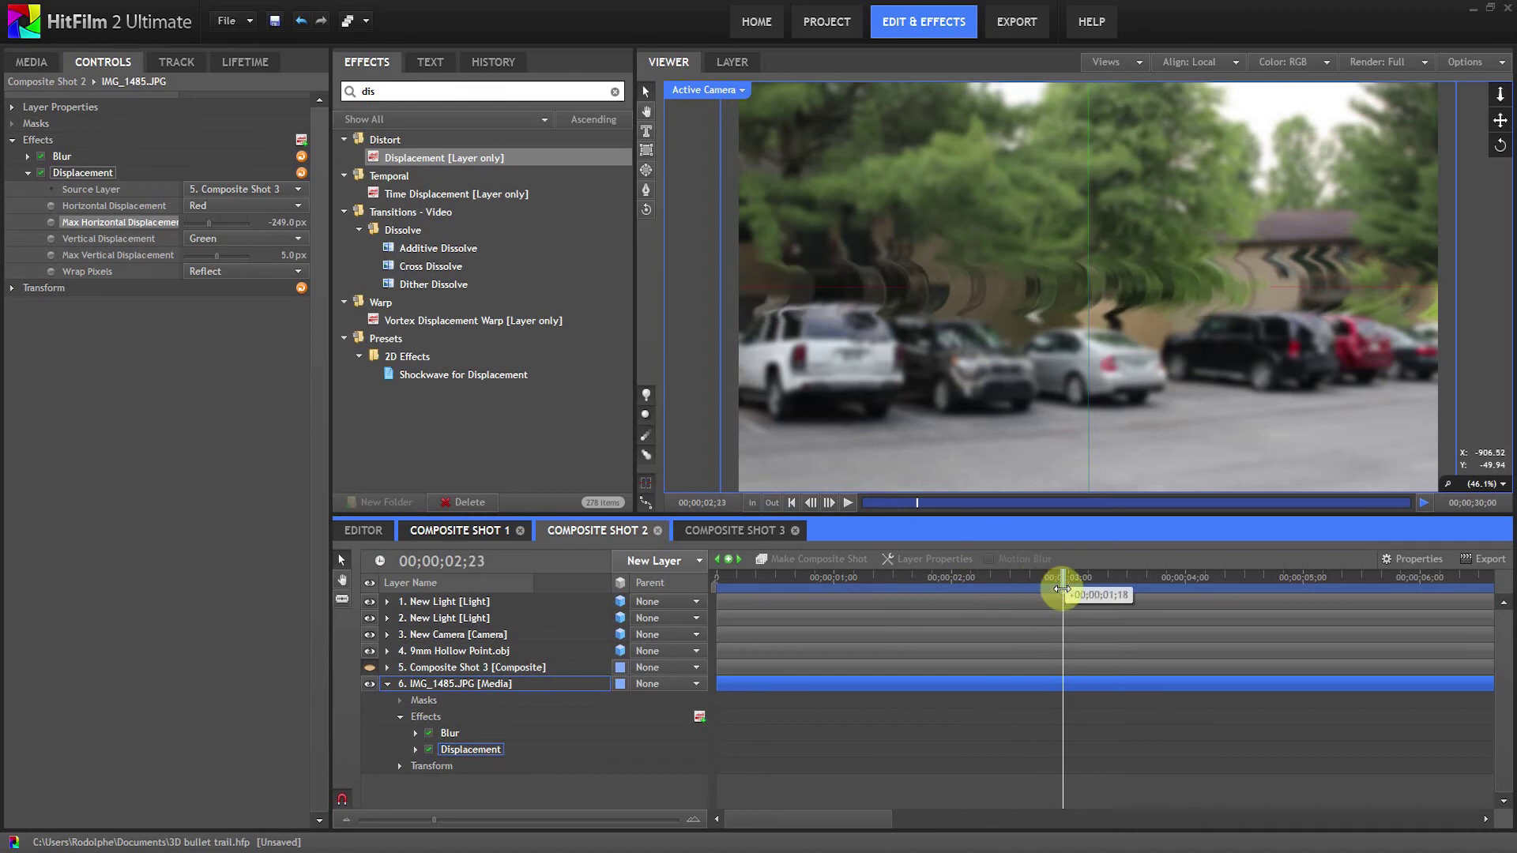
pyautogui.moveTo(1062, 589); pyautogui.dragTo(940, 595)
# Set the background's maximum horizontal displacement to -100 px and review the distortion up to 00;00;02;04
pyautogui.click(278, 222)
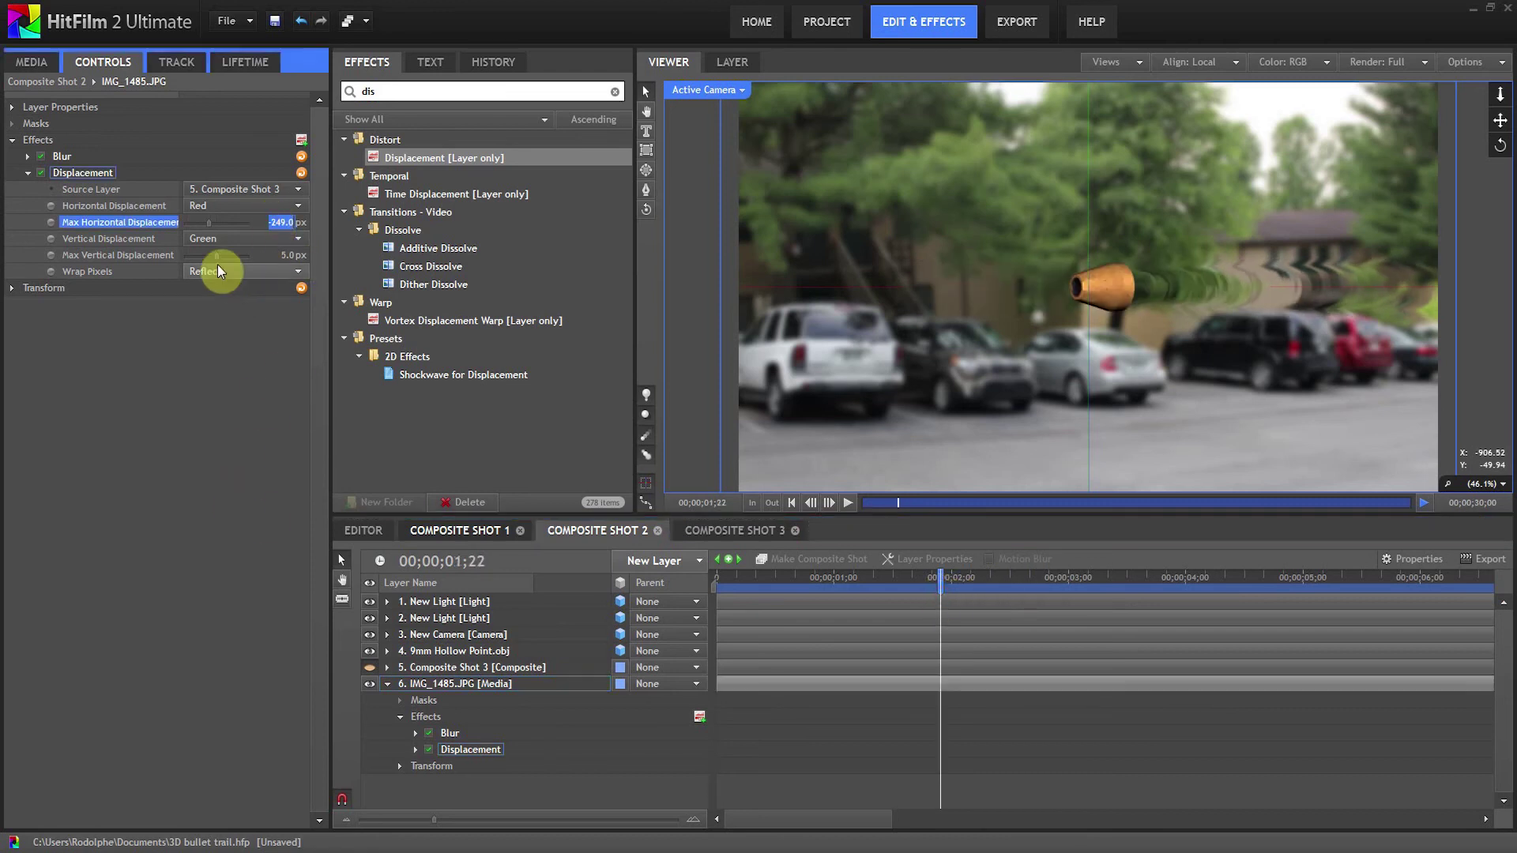
pyautogui.write('-100')
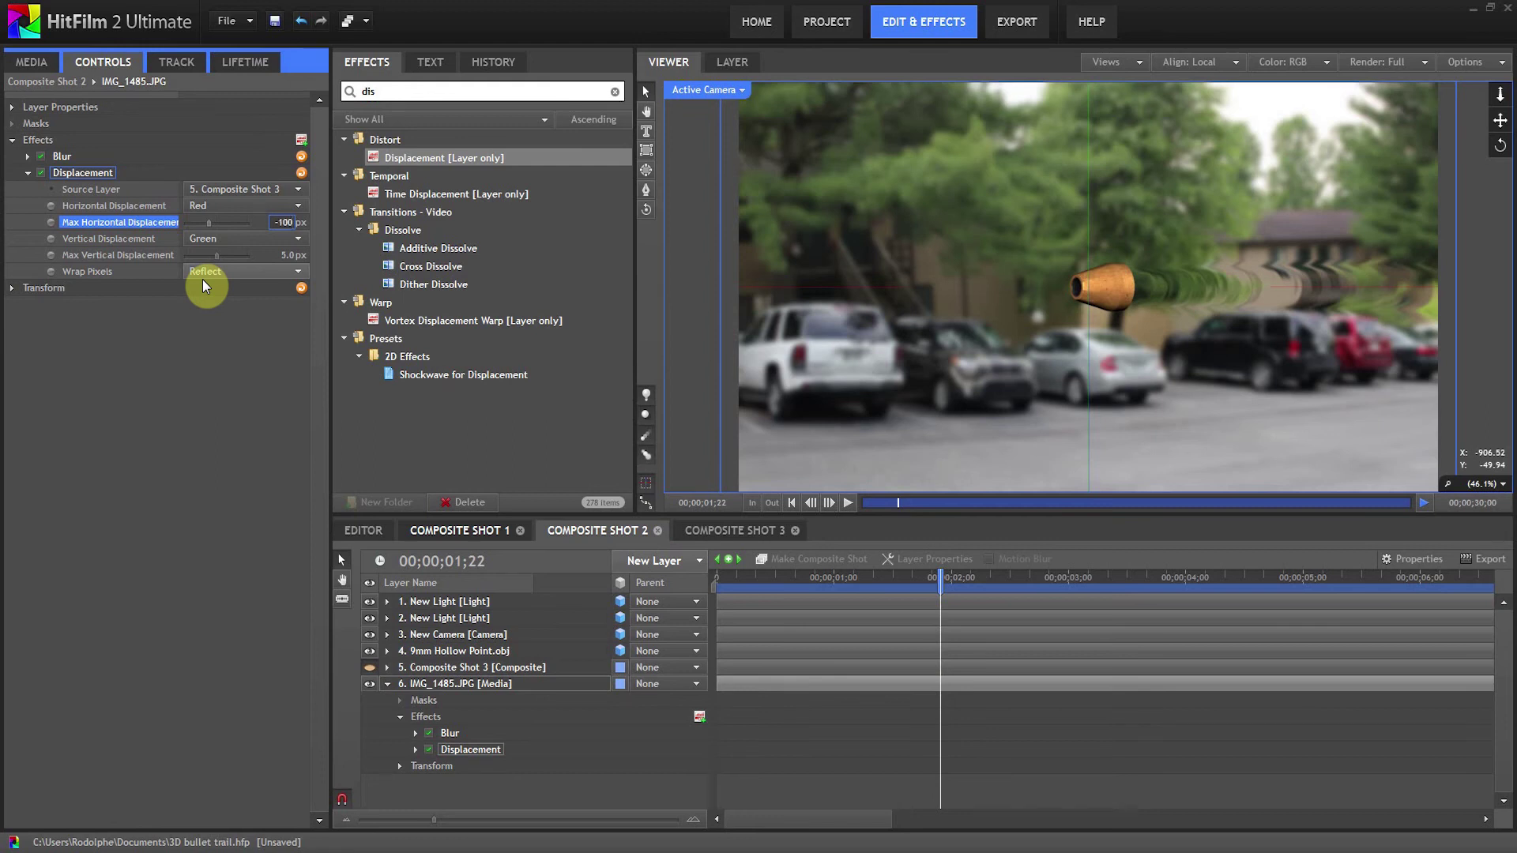
pyautogui.press('Return')
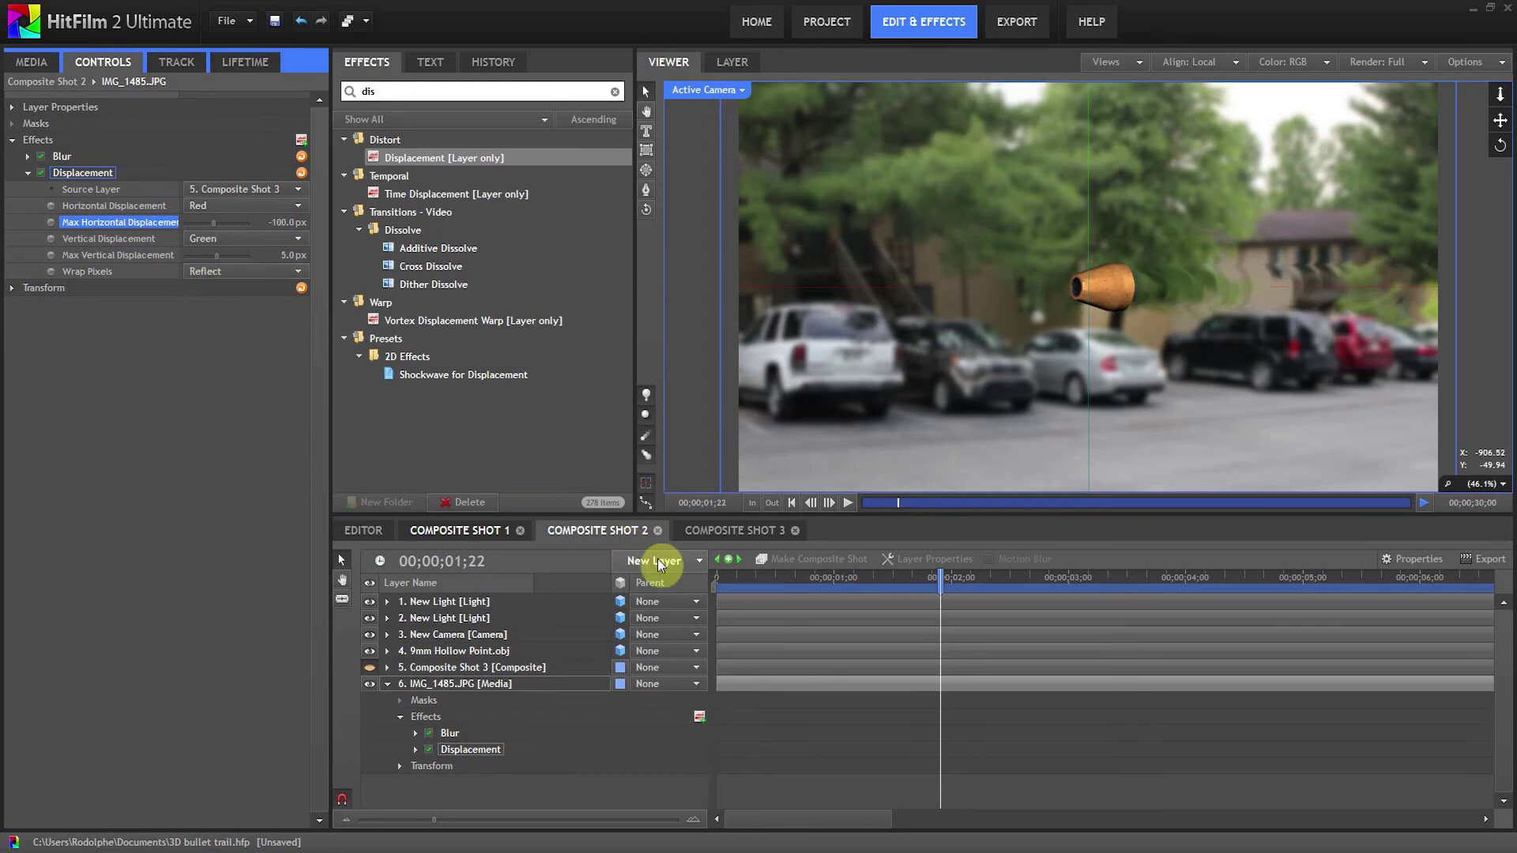
pyautogui.moveTo(809, 582); pyautogui.dragTo(970, 603)
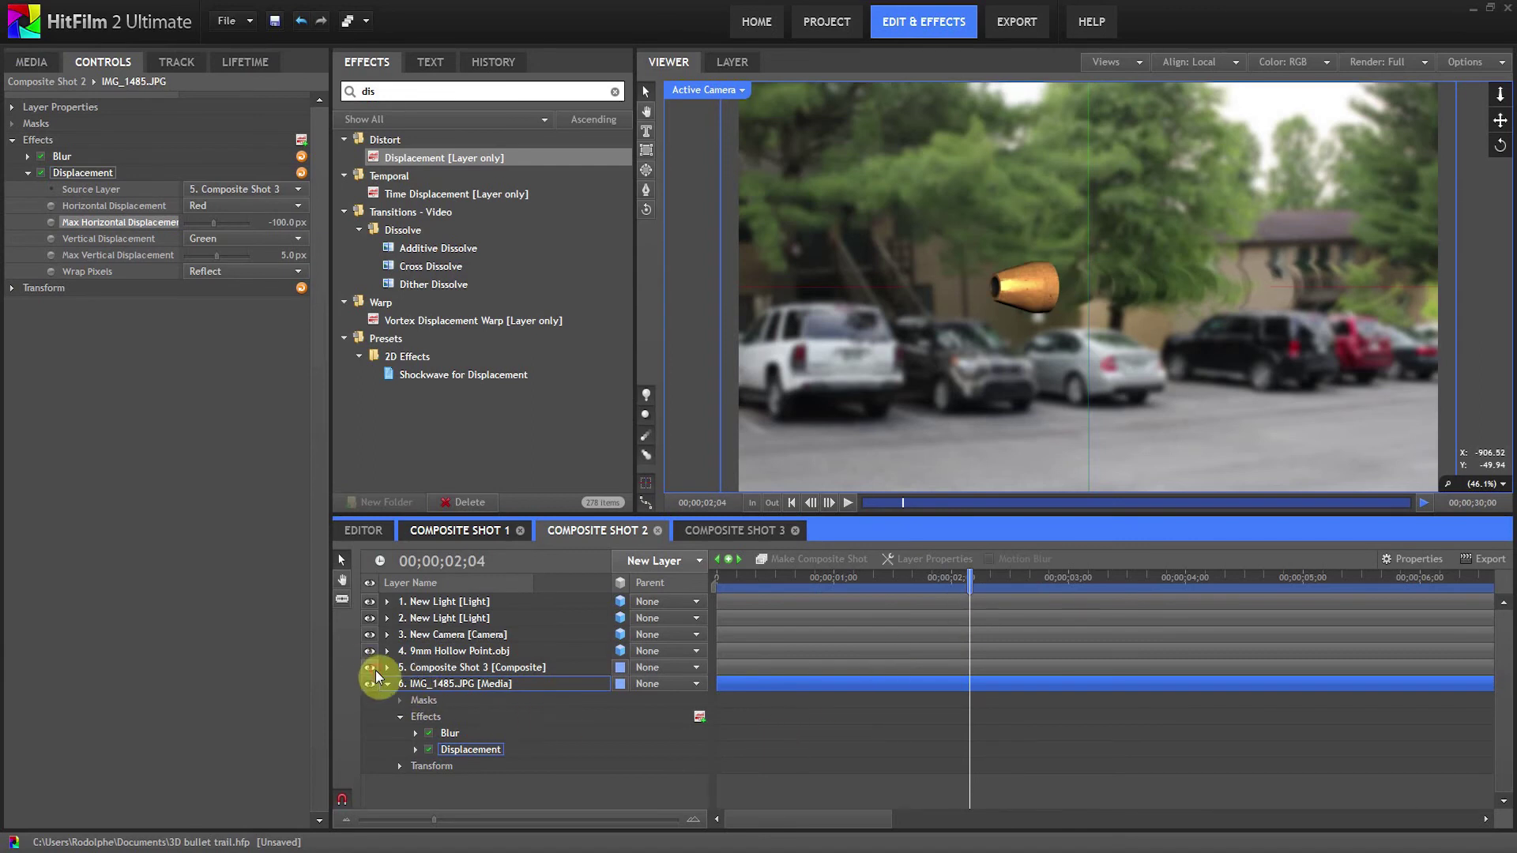
# Change the Composite Shot 3 layer's blend mode to mix the trail with the parking lot, and review it up to 00;00;02;13
pyautogui.click(419, 667)
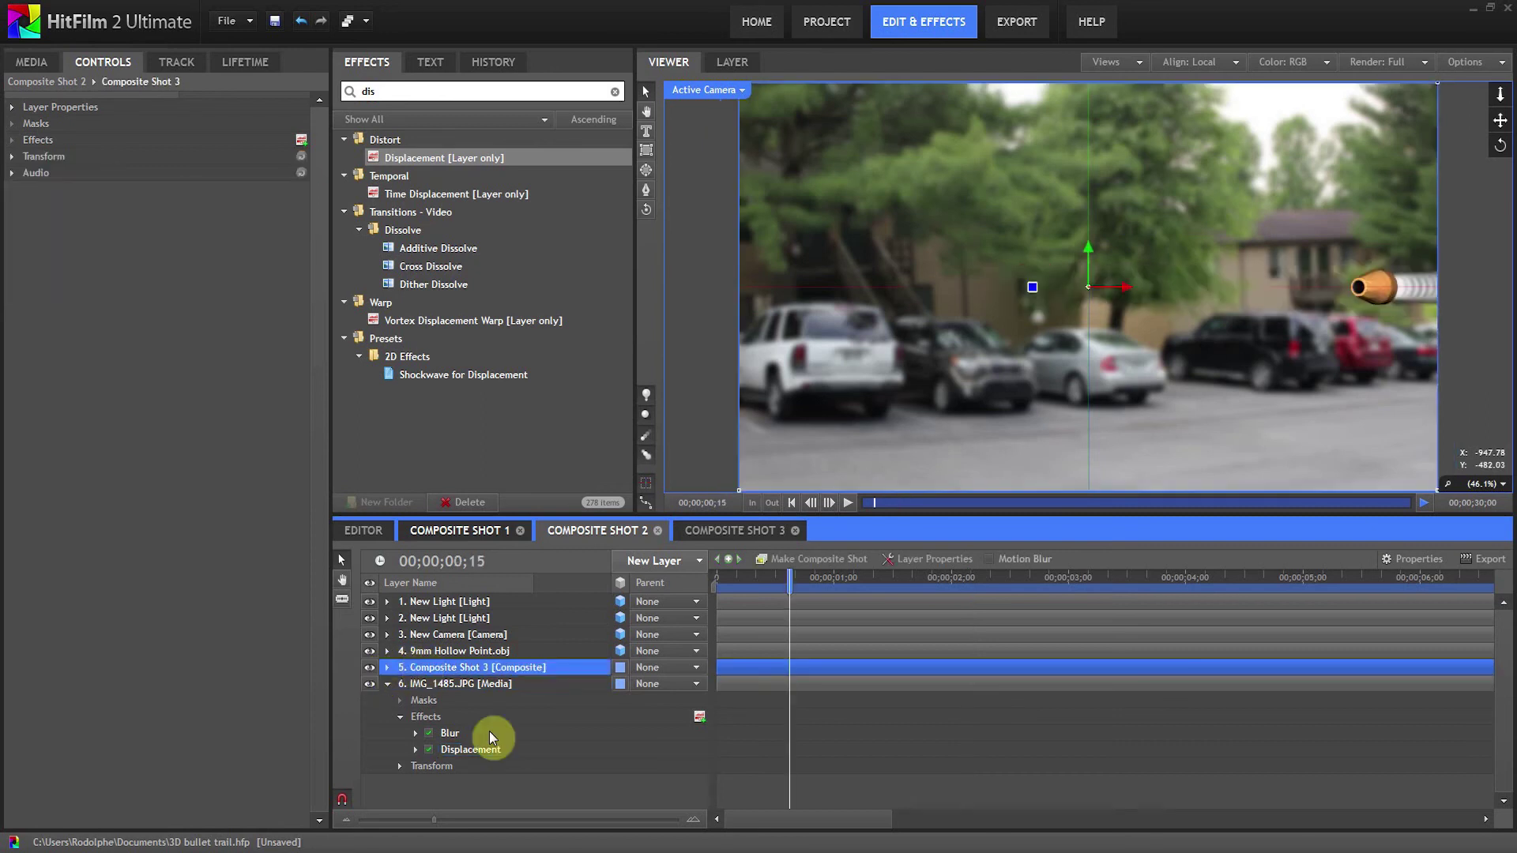
pyautogui.rightClick(510, 671)
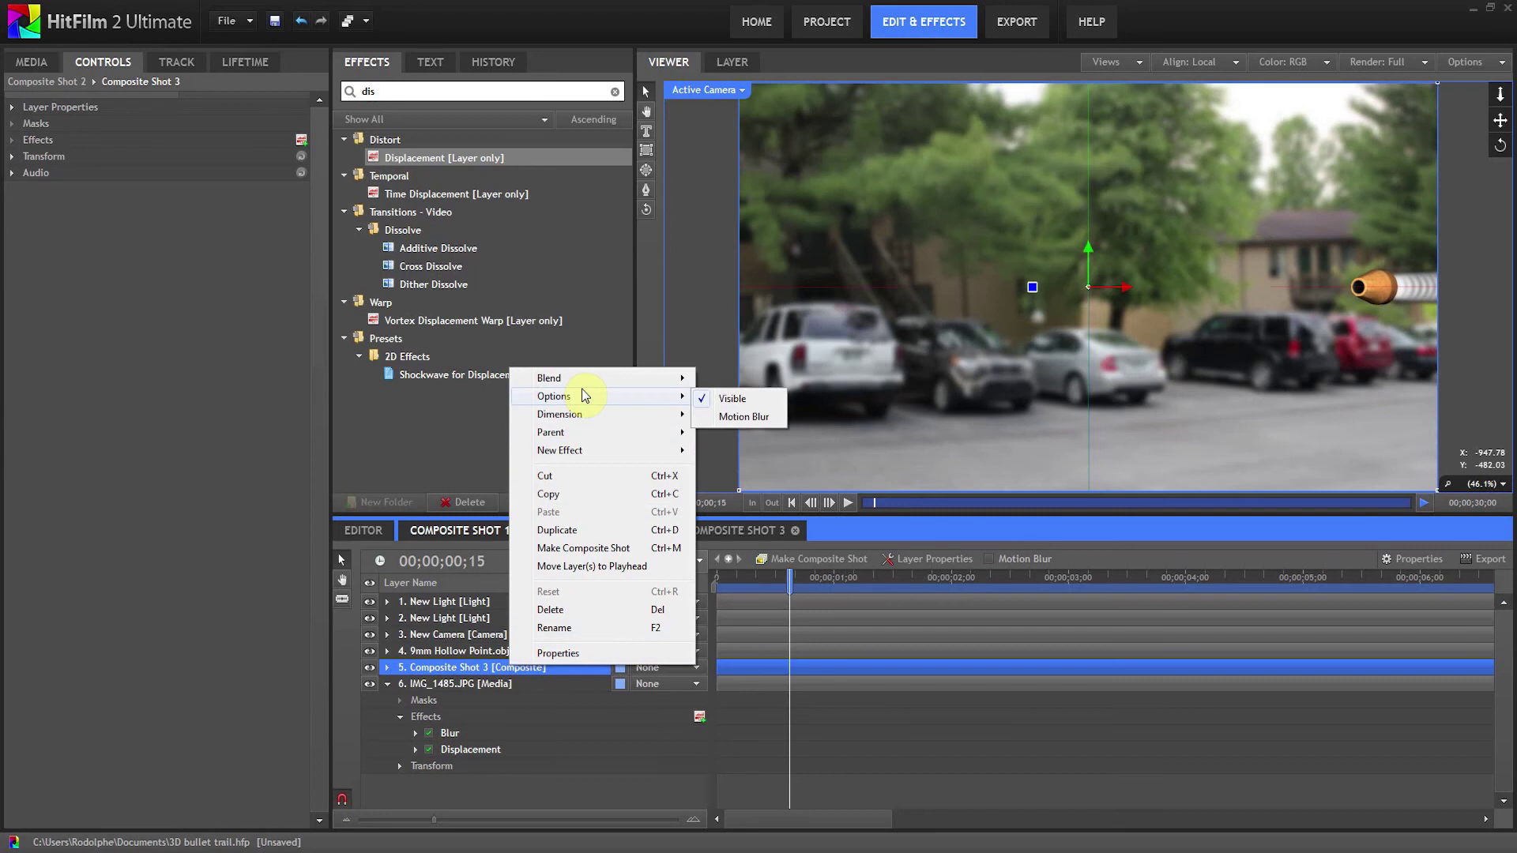
pyautogui.moveTo(606, 381)
pyautogui.click(761, 519)
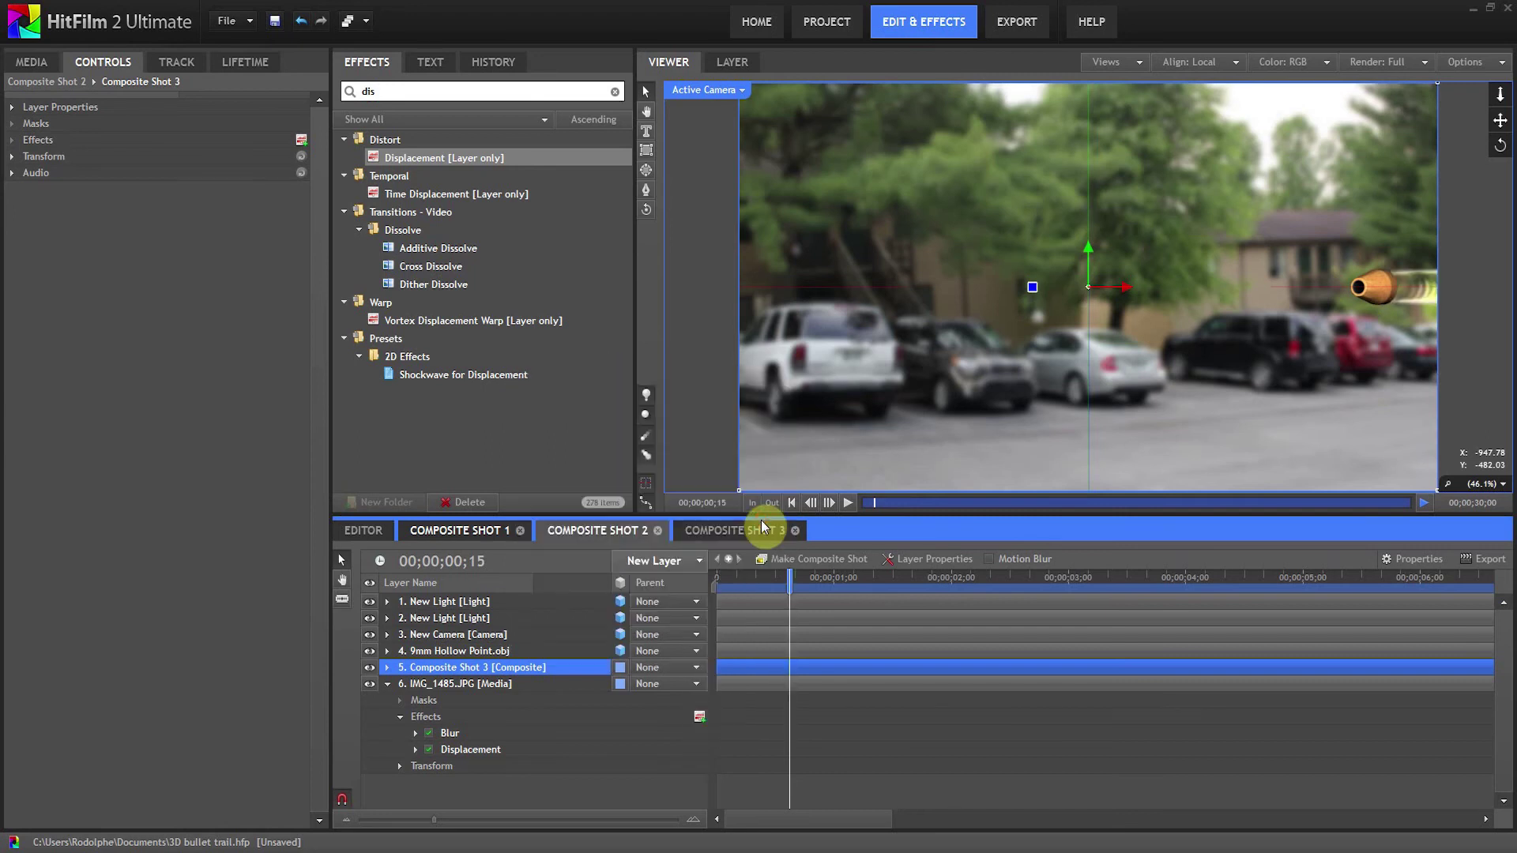
pyautogui.moveTo(794, 583); pyautogui.dragTo(1017, 606)
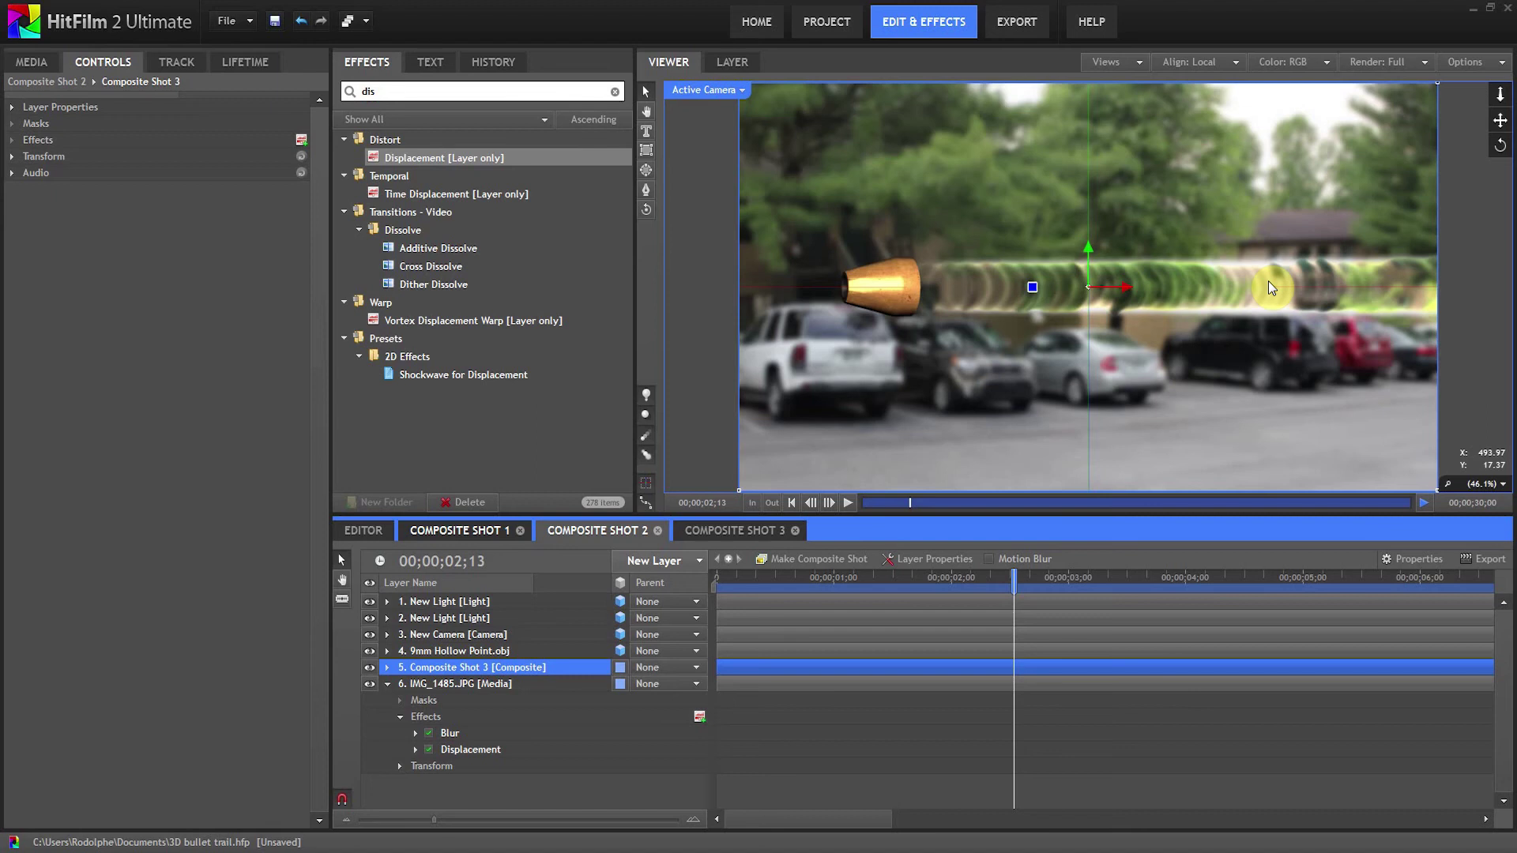
pyautogui.moveTo(1051, 577); pyautogui.dragTo(933, 582)
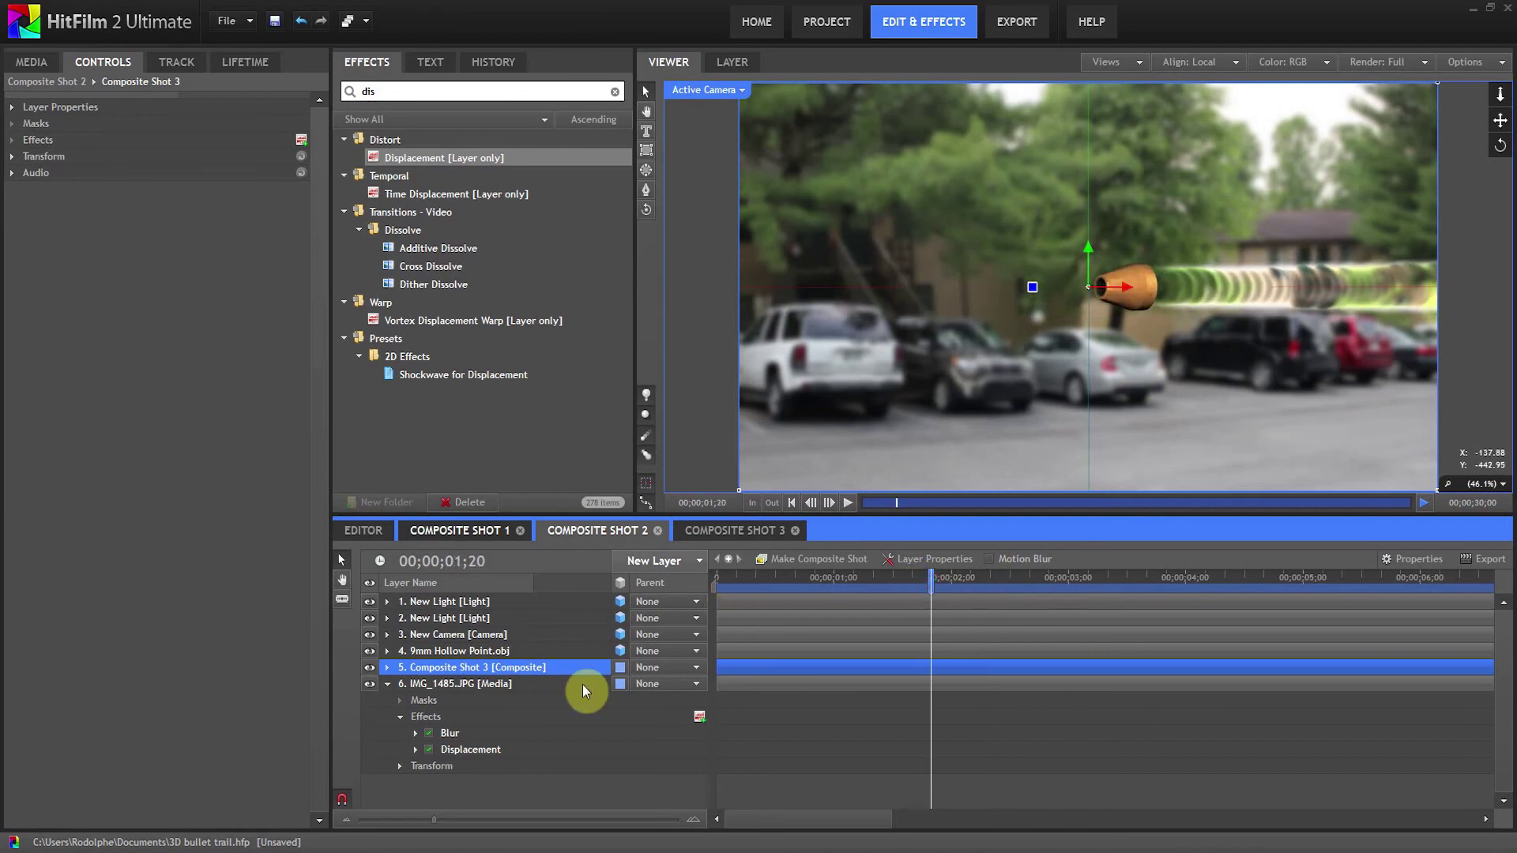
# Apply the Brightness & Contrast effect to the Composite Shot 3 layer and set its contrast to 74
pyautogui.doubleClick(426, 89)
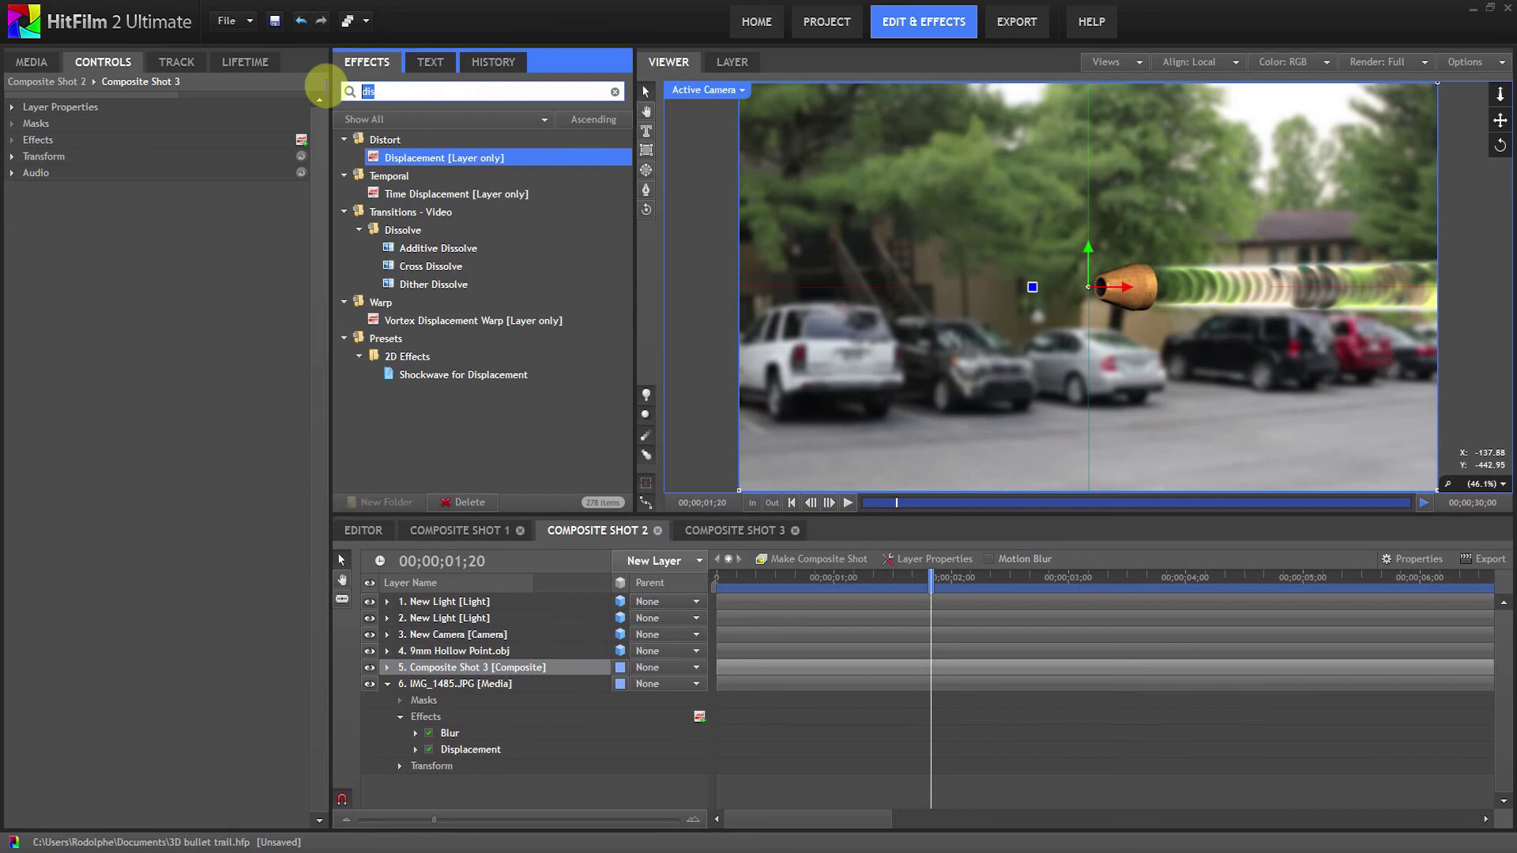
pyautogui.write('con')
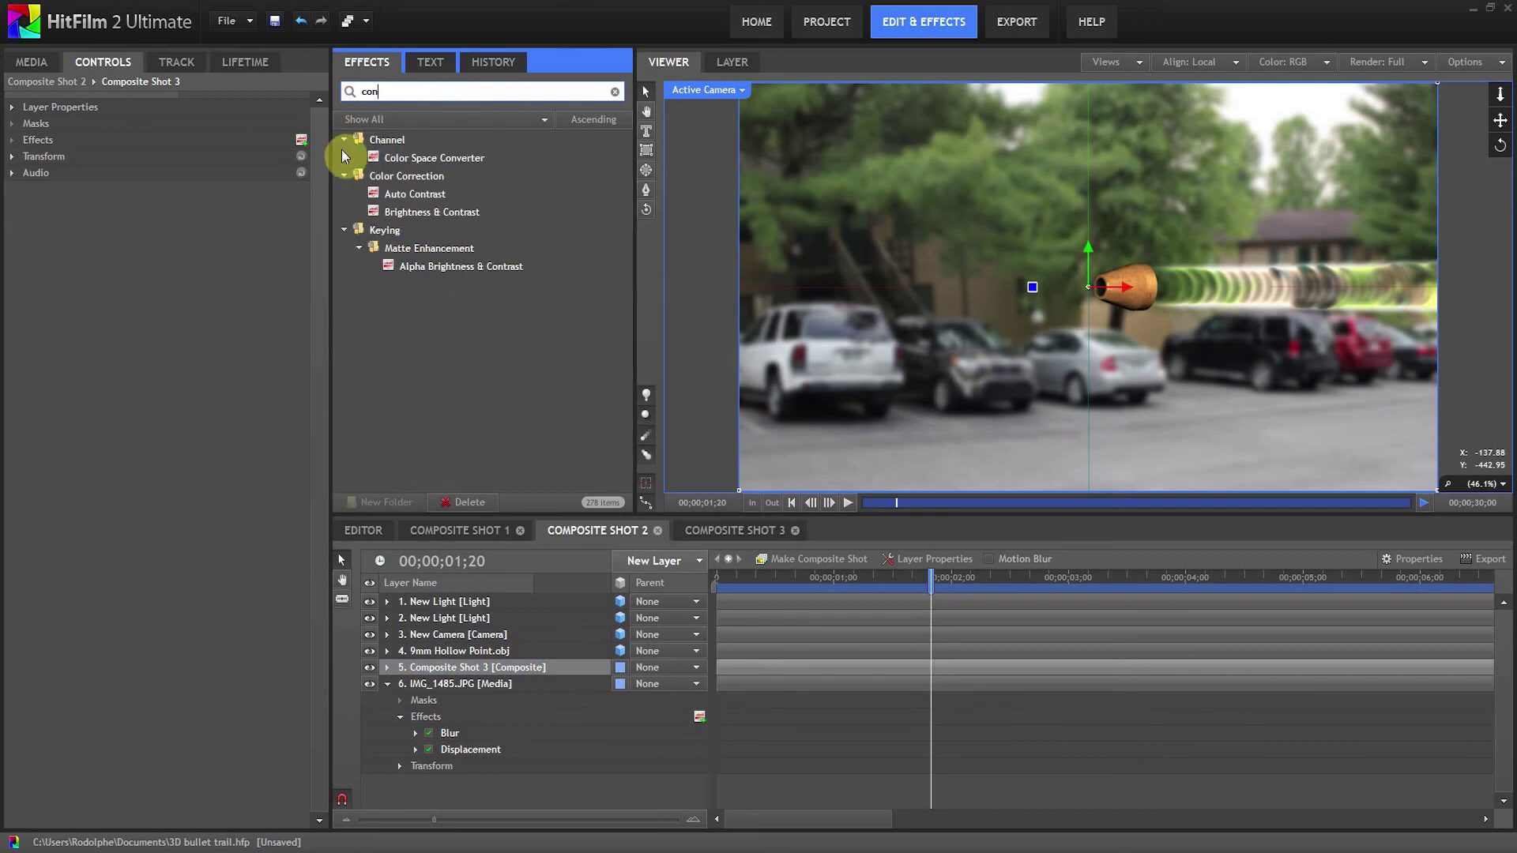
pyautogui.moveTo(419, 212); pyautogui.dragTo(441, 667)
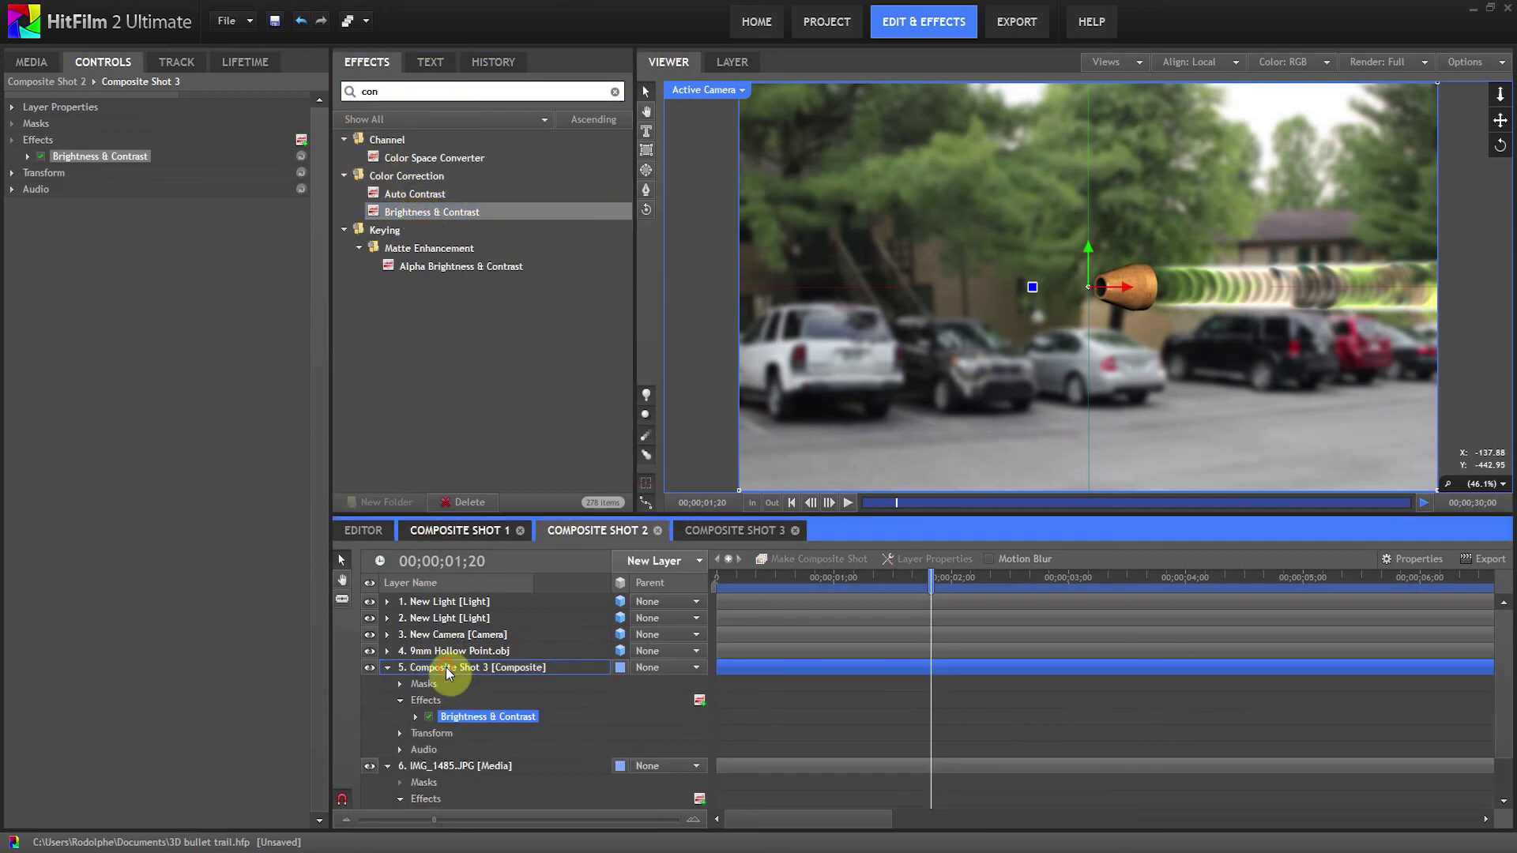
pyautogui.click(29, 157)
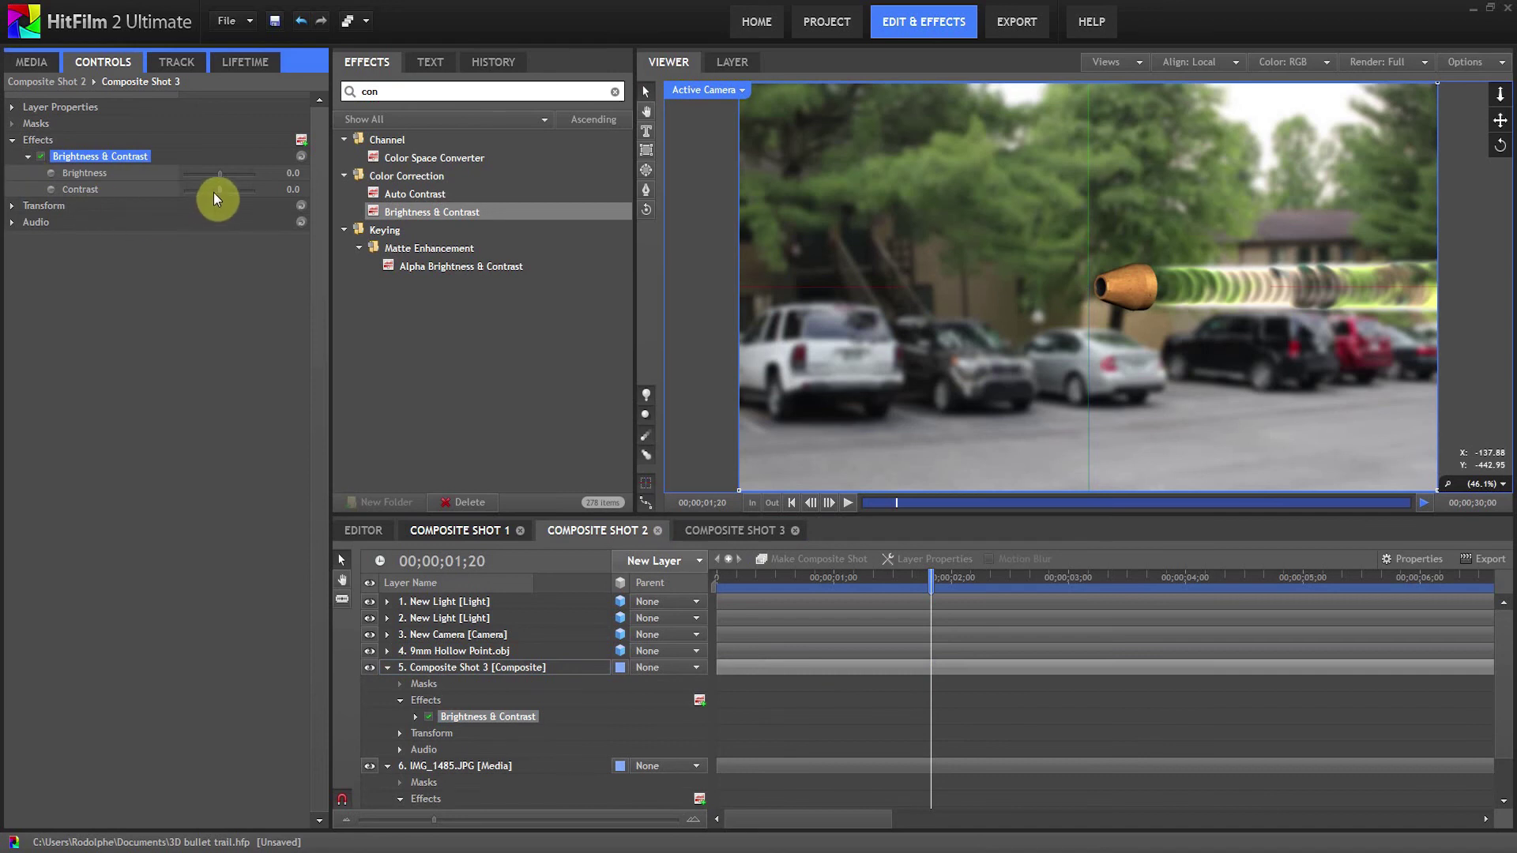
pyautogui.moveTo(221, 191); pyautogui.dragTo(246, 194)
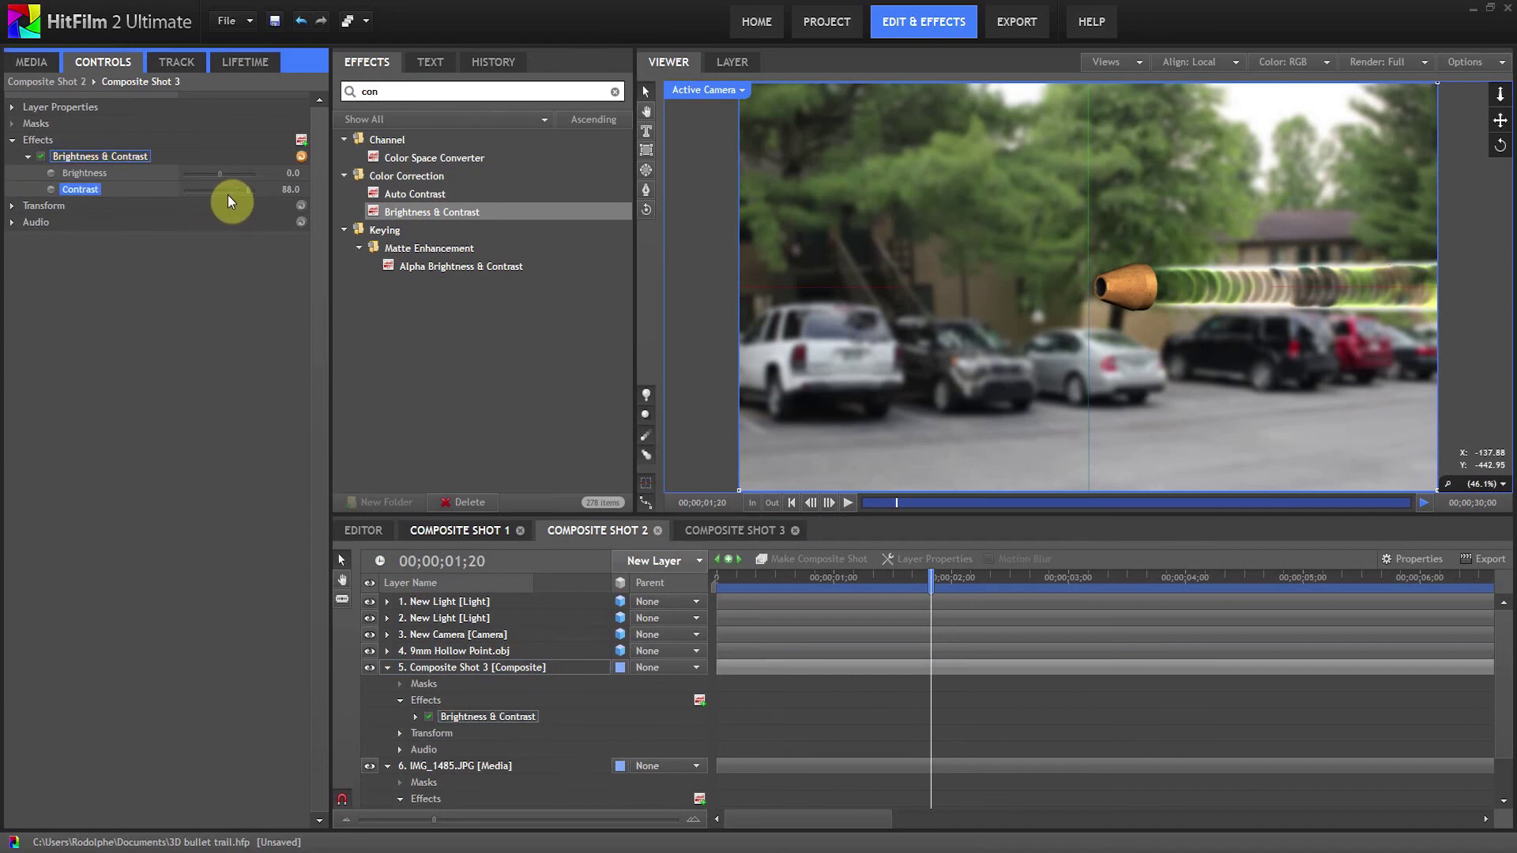
pyautogui.moveTo(216, 196)
pyautogui.mouseDown()
pyautogui.moveTo(174, 194)
pyautogui.moveTo(240, 188)
pyautogui.mouseUp()
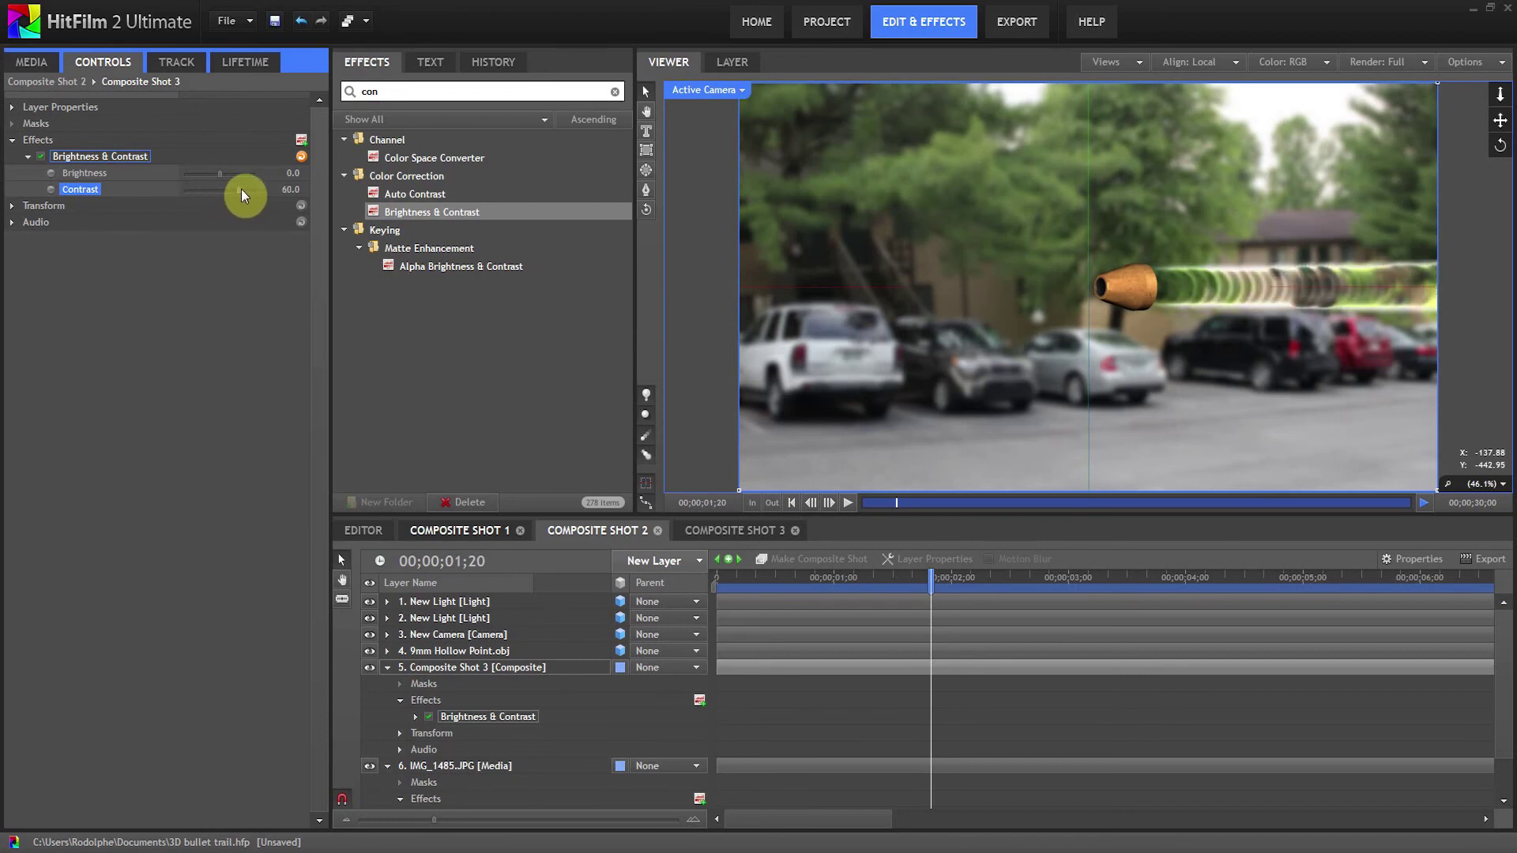
# Set the Composite Shot 3 layer's brightness to 8, try 57% opacity, and restore the opacity to 100%
pyautogui.moveTo(218, 175); pyautogui.dragTo(201, 173)
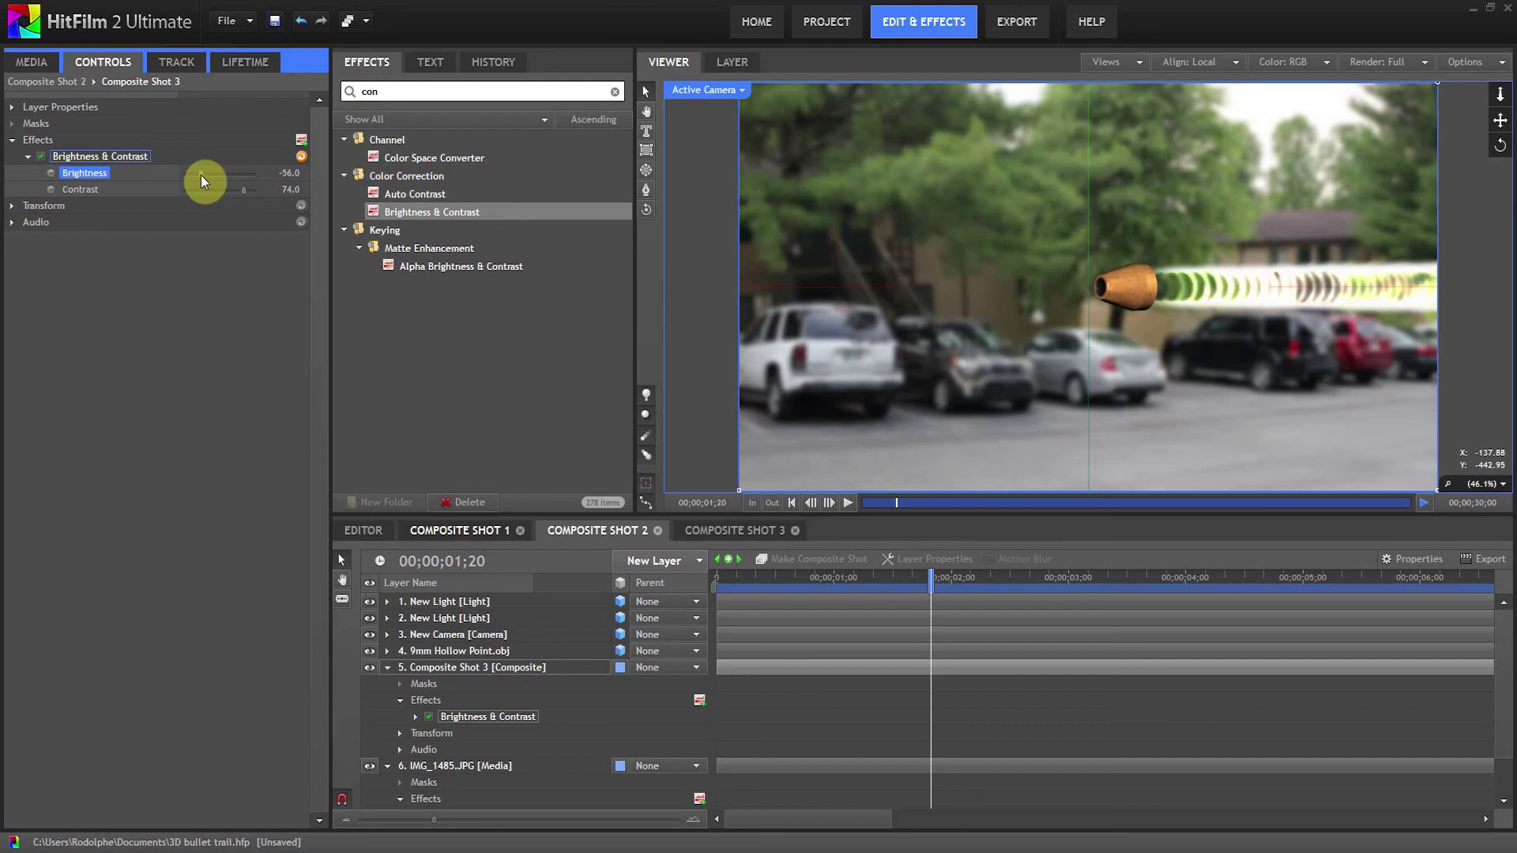
pyautogui.moveTo(200, 174); pyautogui.dragTo(230, 172)
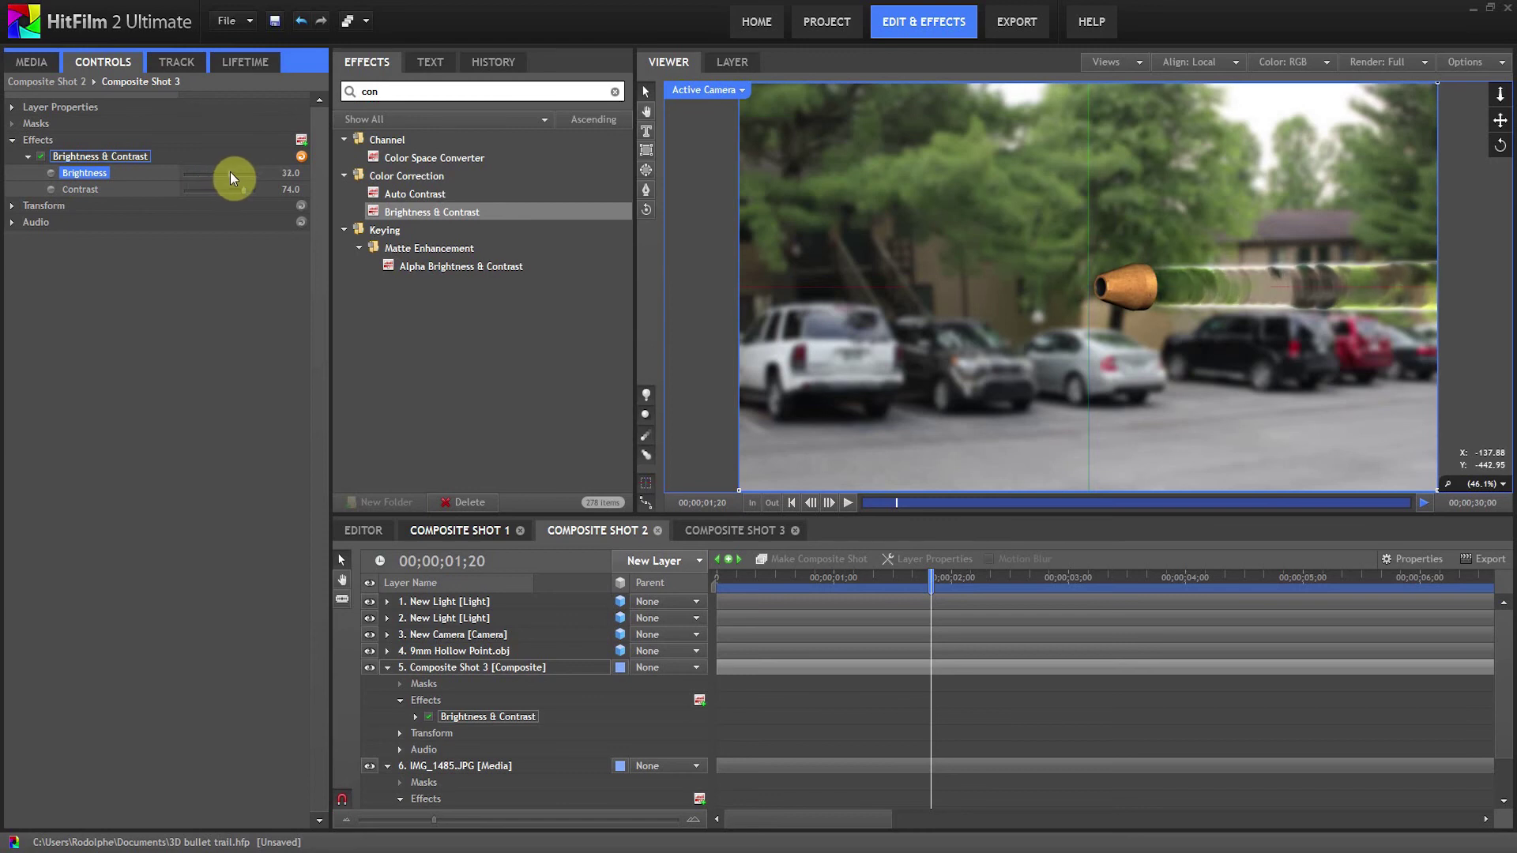
pyautogui.moveTo(234, 172); pyautogui.dragTo(221, 173)
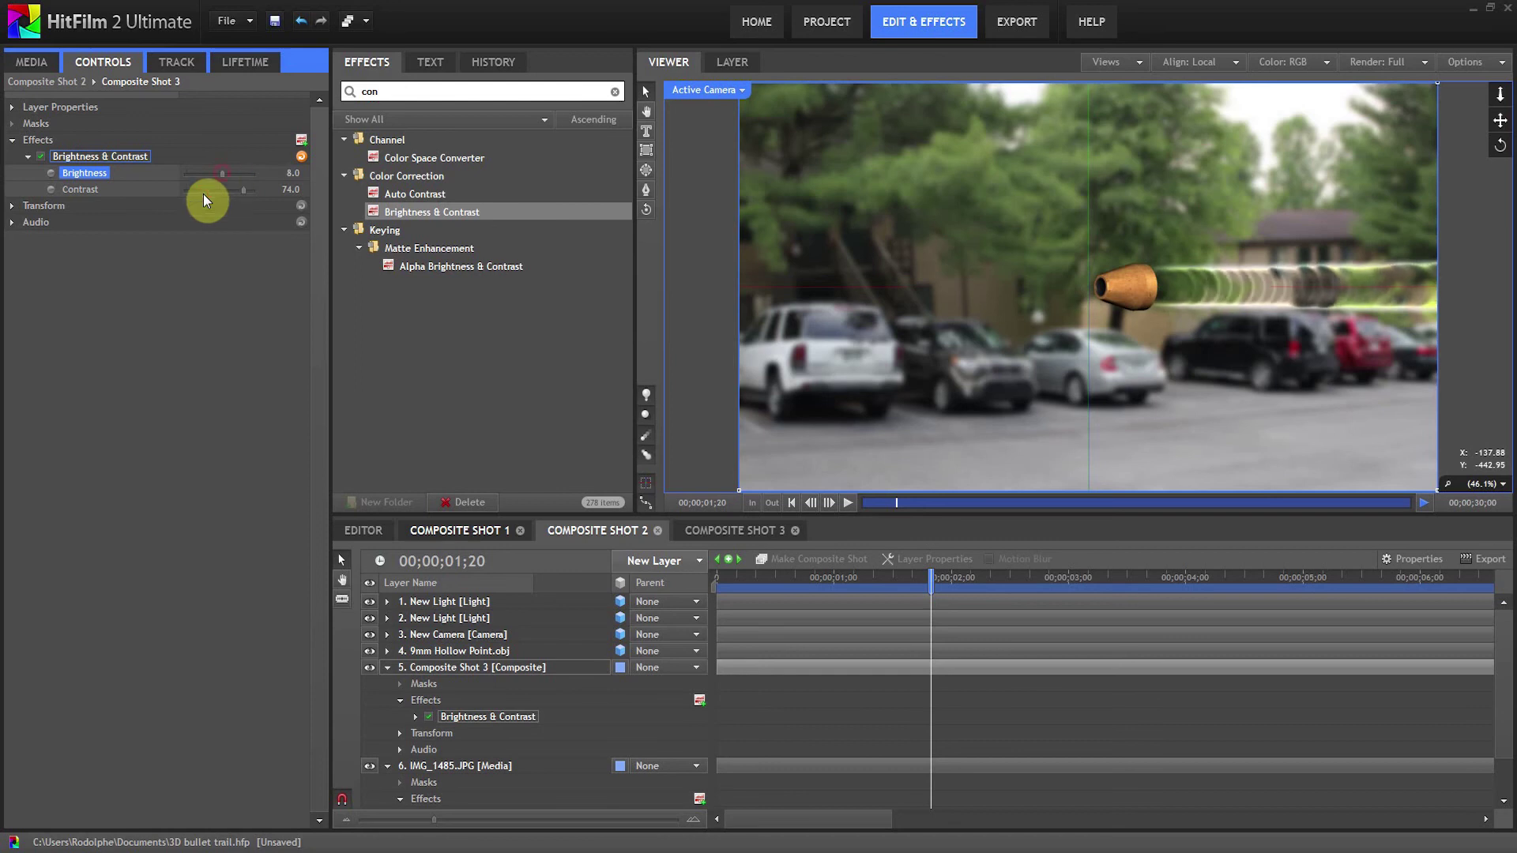
pyautogui.click(14, 207)
pyautogui.click(224, 225)
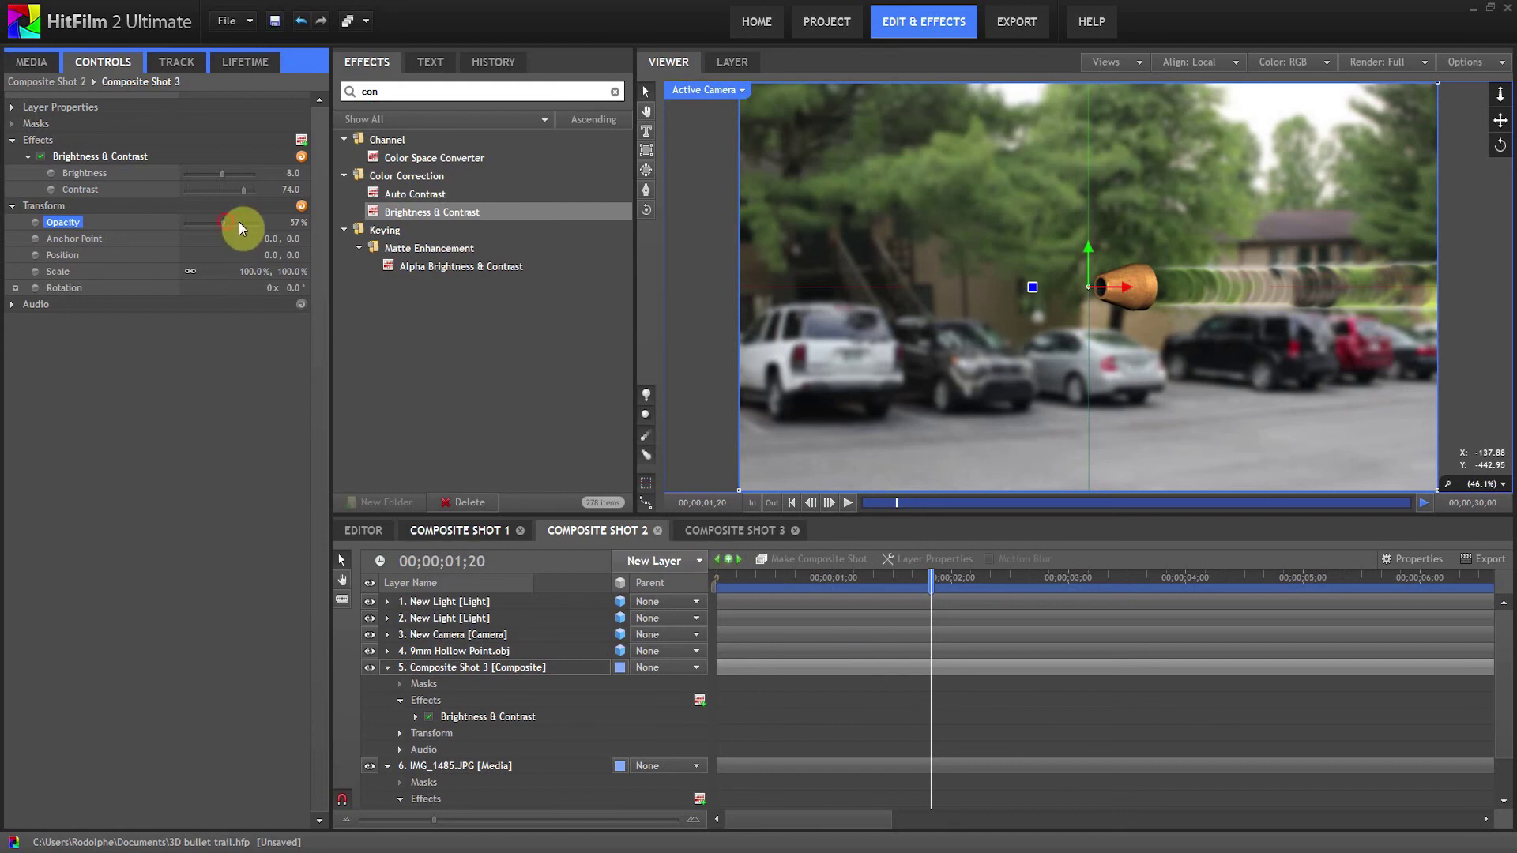
pyautogui.moveTo(253, 223); pyautogui.dragTo(259, 225)
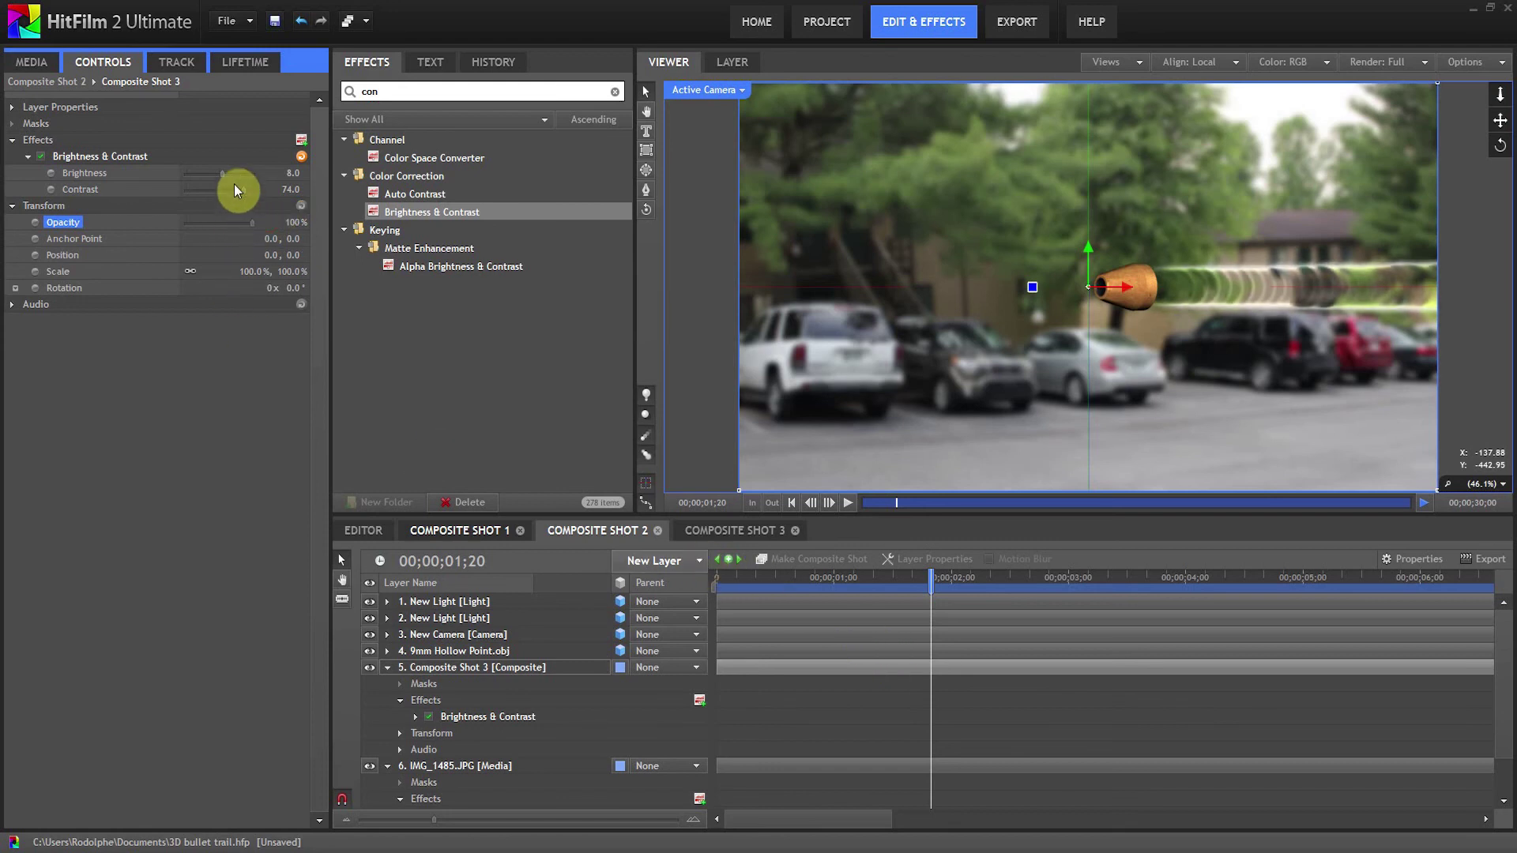
# Review the trail up to 00;00;02;17, setting the Composite Shot 3 layer's brightness to 4 and opacity to 75%
pyautogui.moveTo(226, 172); pyautogui.dragTo(230, 173)
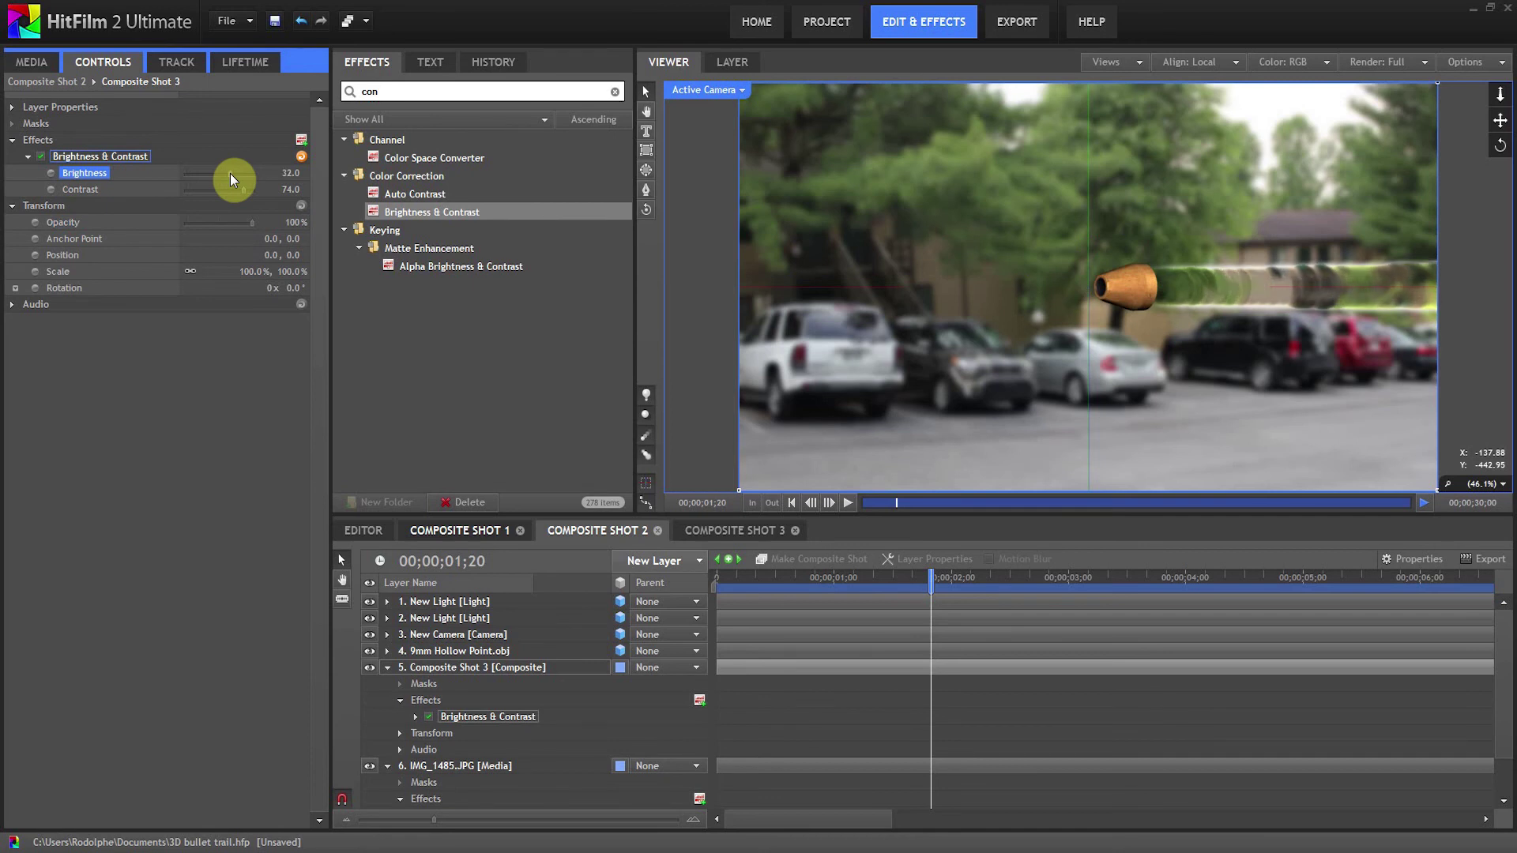
pyautogui.moveTo(838, 591); pyautogui.dragTo(1032, 619)
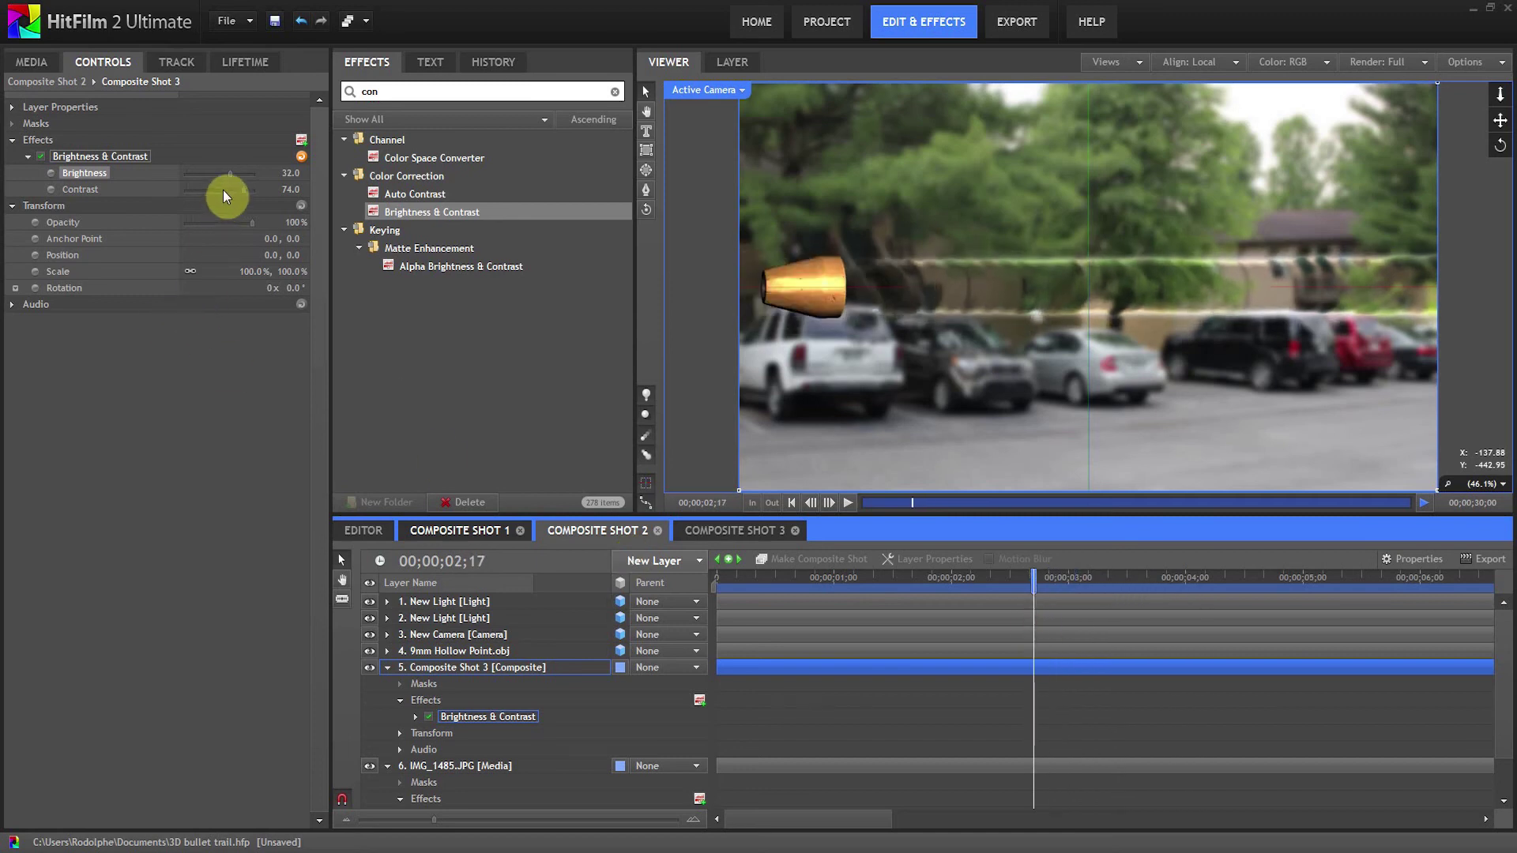
pyautogui.moveTo(229, 173); pyautogui.dragTo(220, 177)
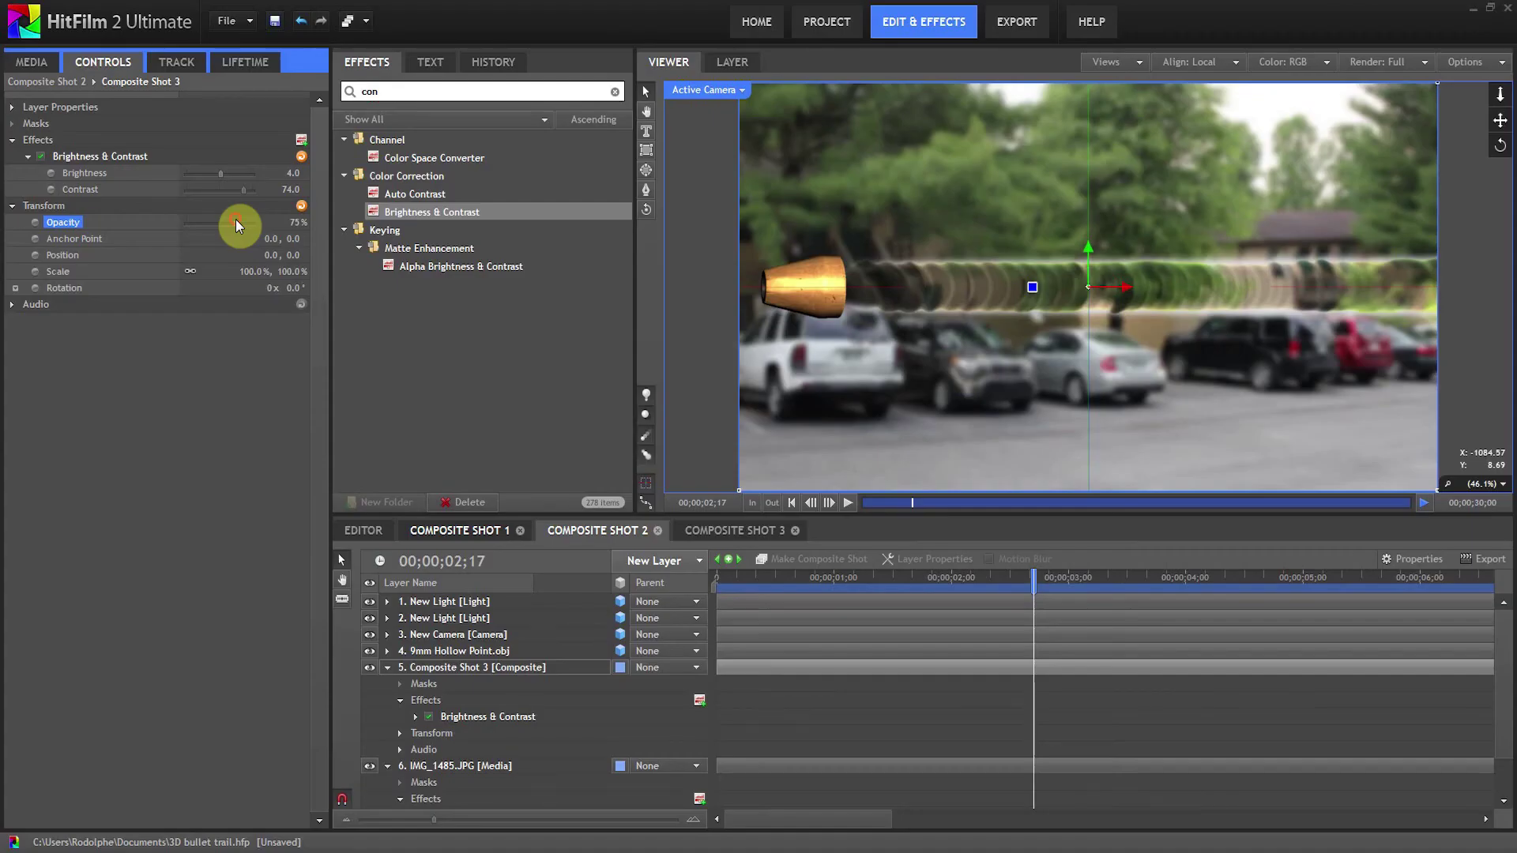
# Add a grade layer in Composite Shot 3 and apply the Sharpen effect to it
pyautogui.click(723, 531)
pyautogui.moveTo(789, 586); pyautogui.dragTo(782, 586)
pyautogui.click(387, 92)
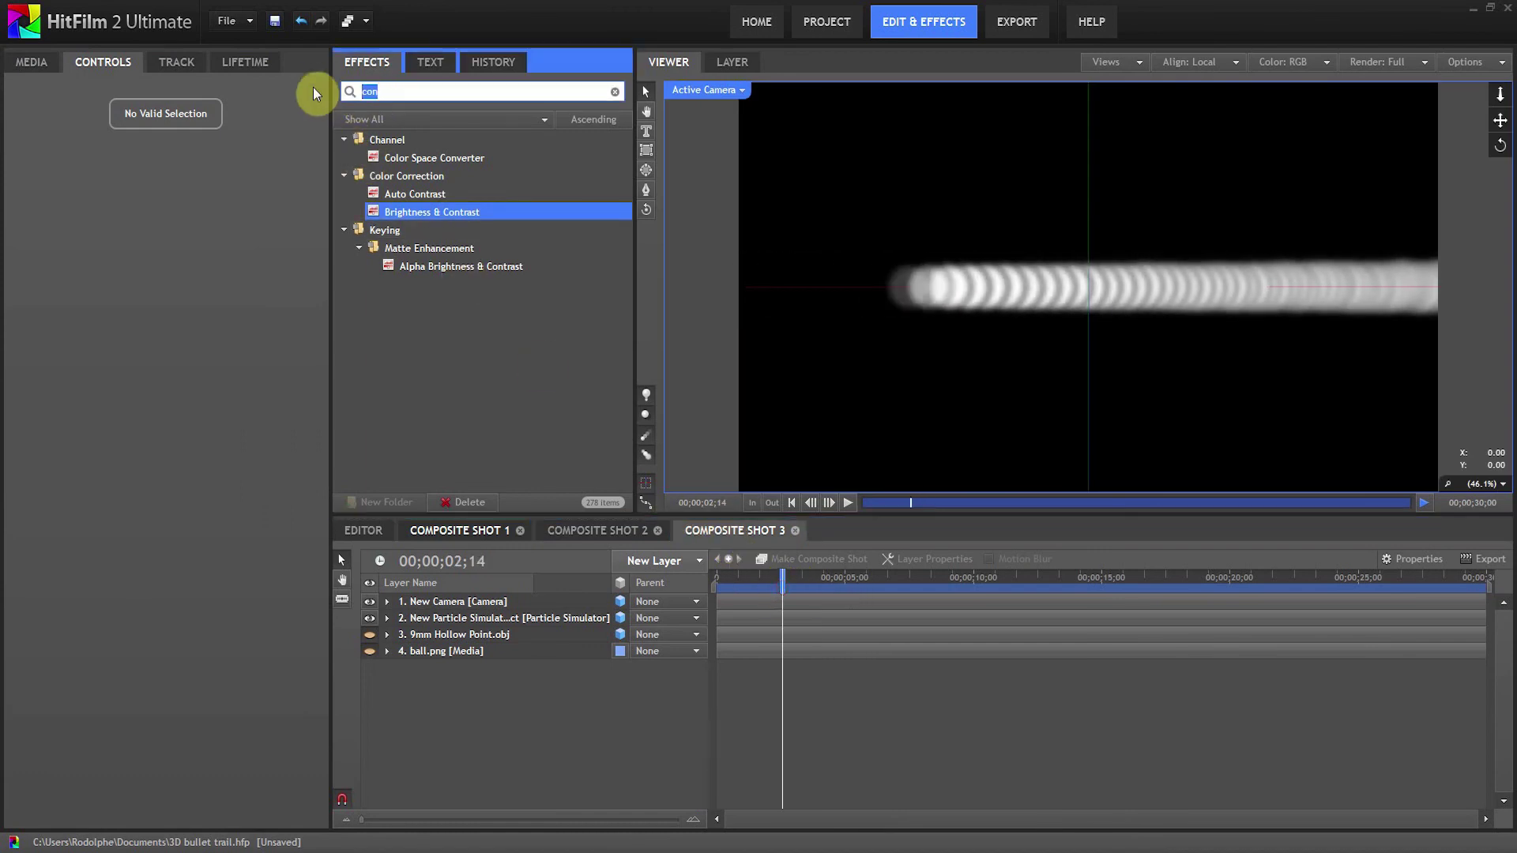
pyautogui.write('shar')
pyautogui.moveTo(382, 155); pyautogui.dragTo(450, 169)
pyautogui.click(659, 560)
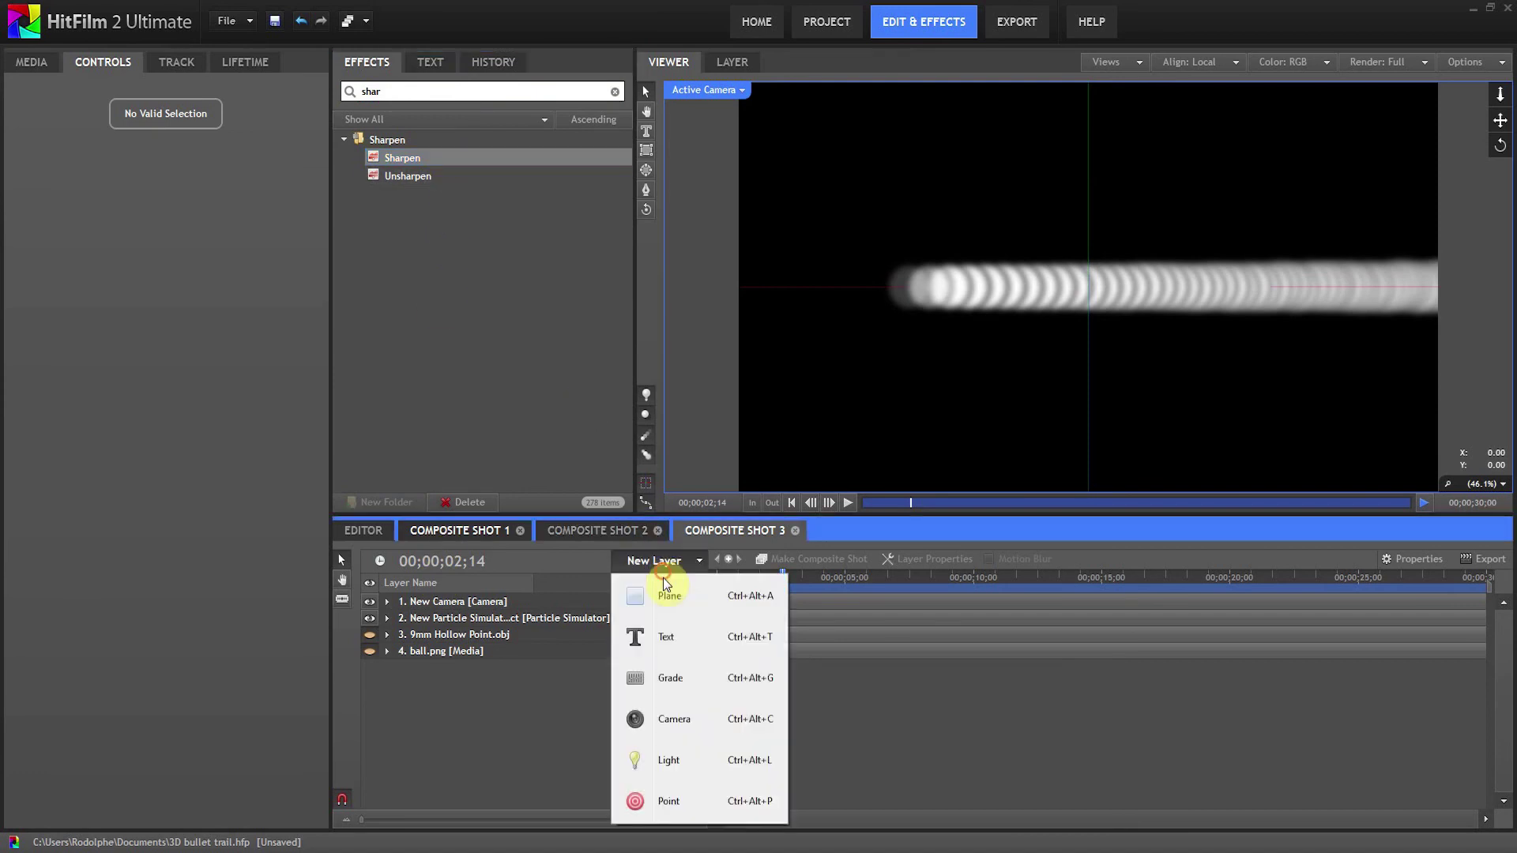
pyautogui.click(673, 677)
pyautogui.moveTo(401, 158); pyautogui.dragTo(447, 600)
# Set the Sharpen effect to Vertical dimension, with 55% strength and a feature size of 13.4
pyautogui.click(25, 173)
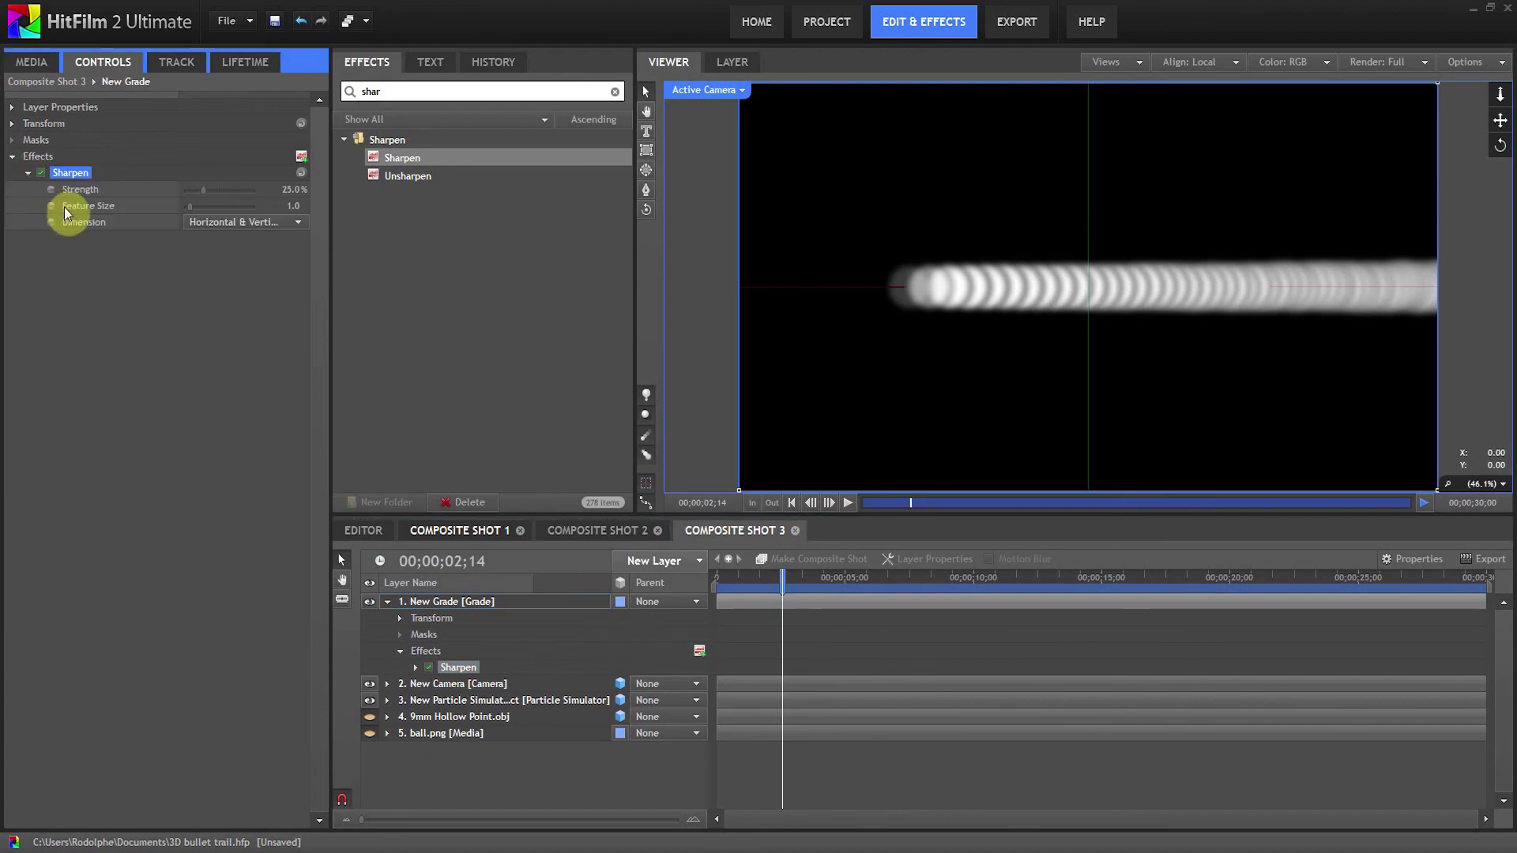
pyautogui.click(230, 223)
pyautogui.click(225, 250)
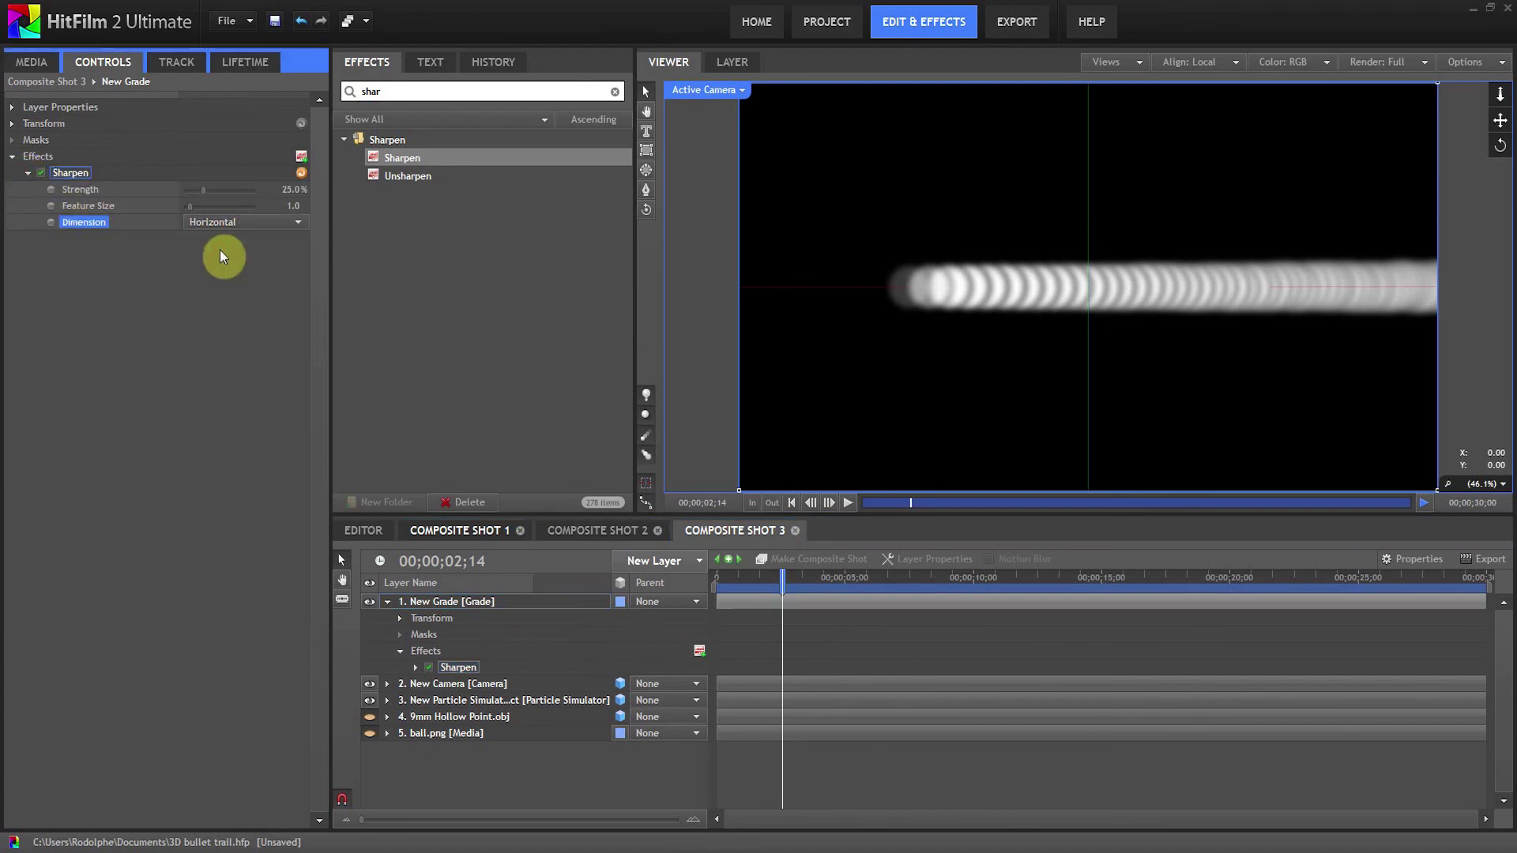
pyautogui.moveTo(204, 190); pyautogui.dragTo(245, 212)
pyautogui.click(245, 221)
pyautogui.click(248, 268)
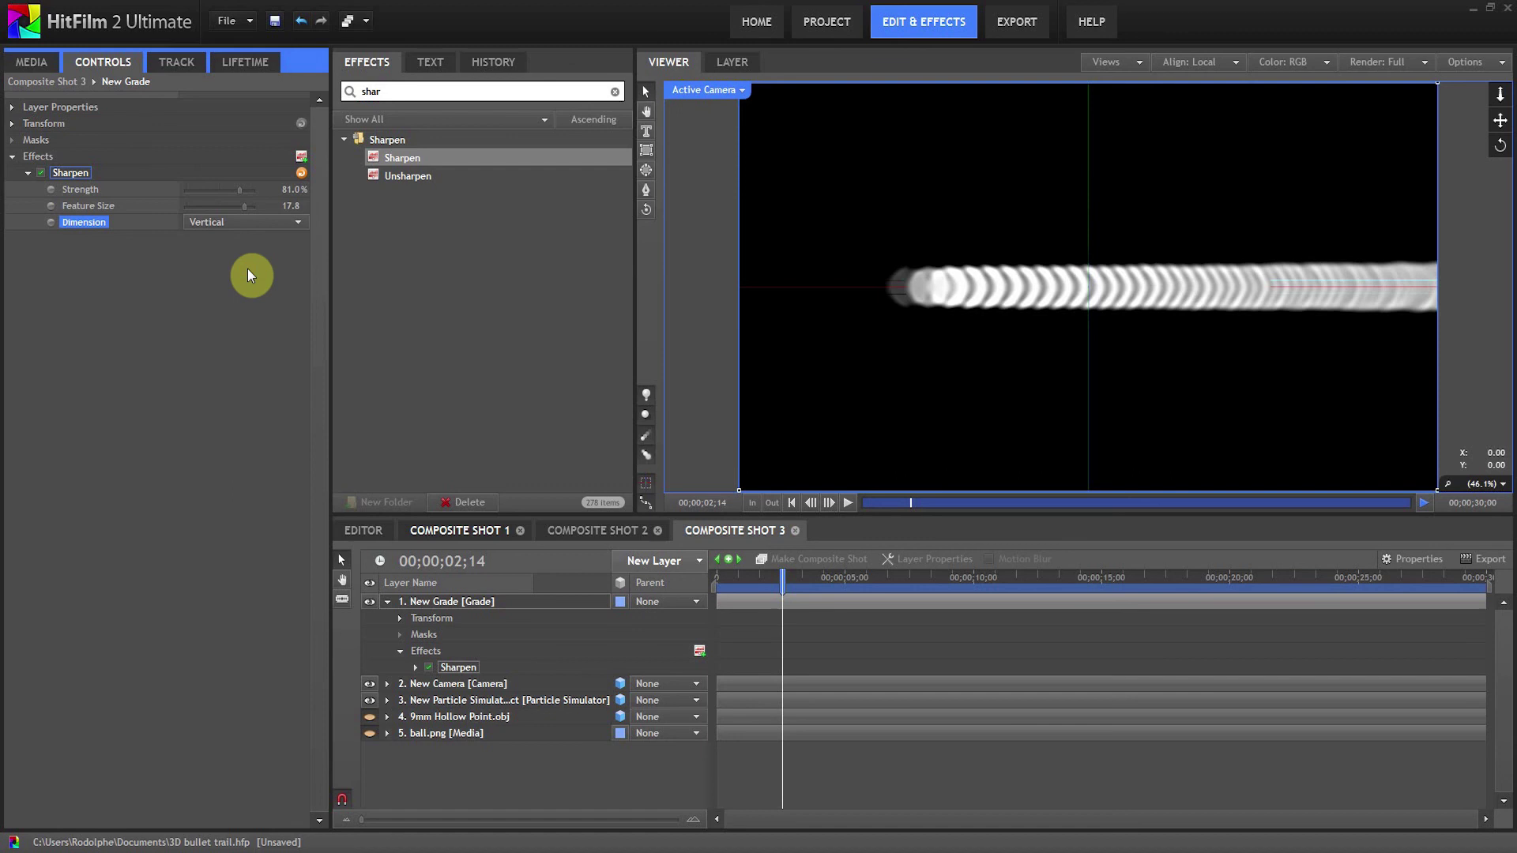
pyautogui.moveTo(237, 214)
pyautogui.mouseDown()
pyautogui.moveTo(228, 191)
pyautogui.moveTo(169, 198)
pyautogui.moveTo(221, 191)
pyautogui.mouseUp()
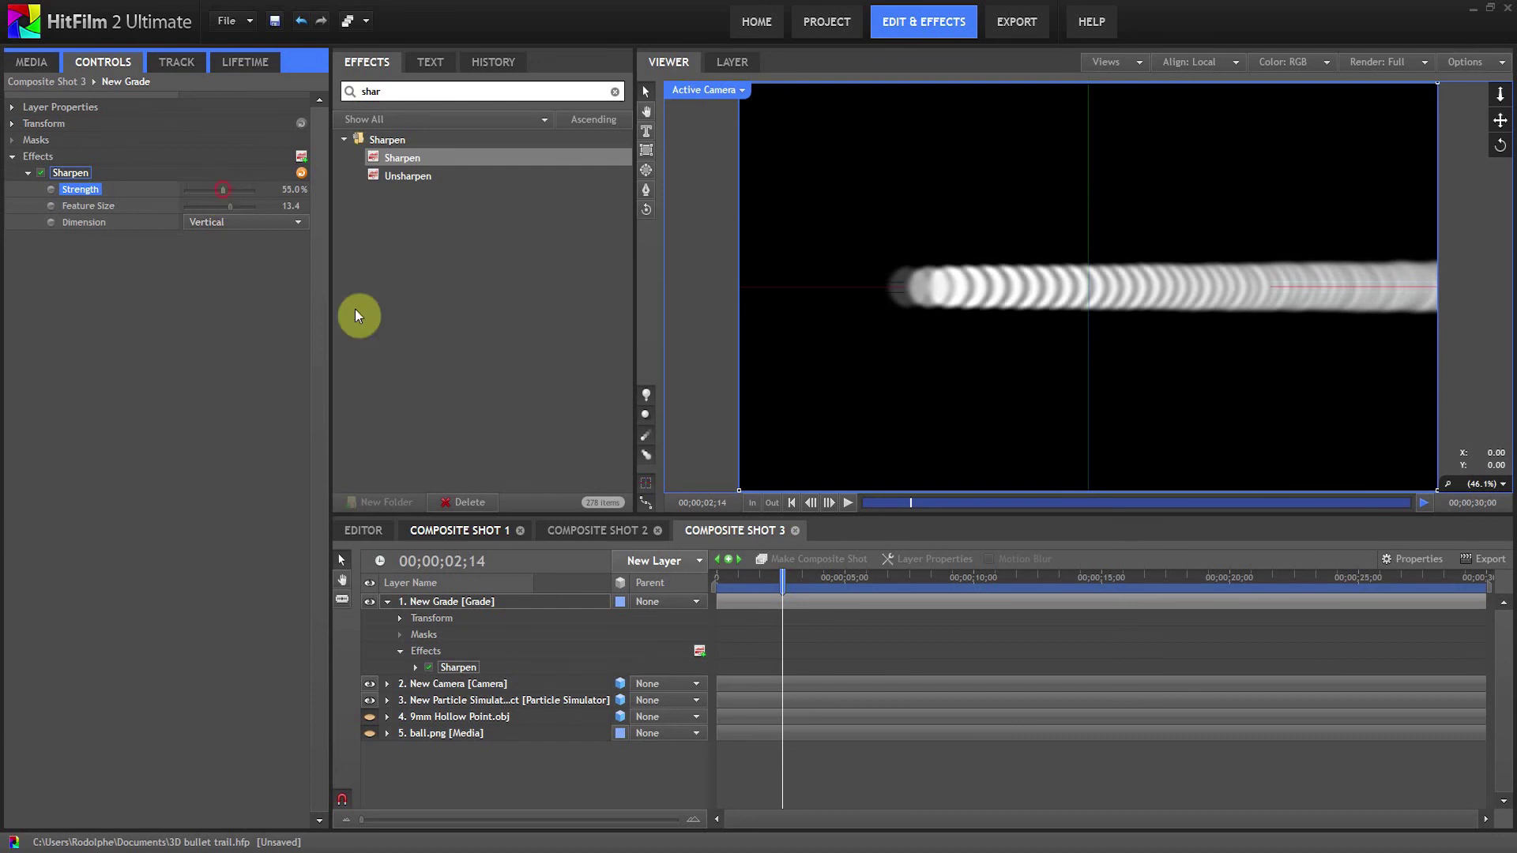
# Try the Overlay blend mode on the Composite Shot 3 layer within Composite Shot 2, and switch it back to Divide
pyautogui.click(598, 530)
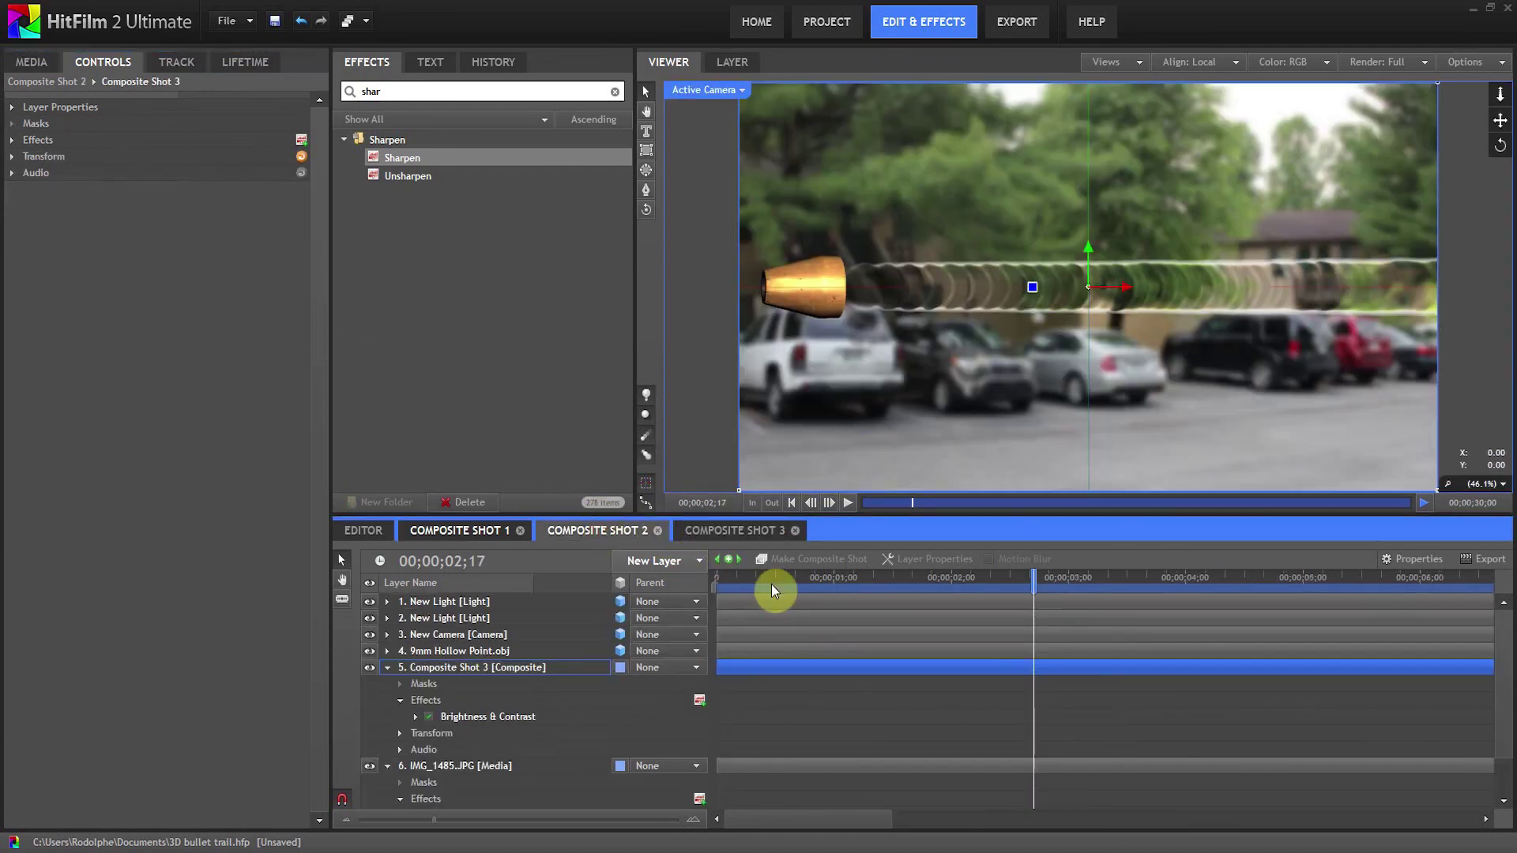
pyautogui.moveTo(875, 584); pyautogui.dragTo(940, 585)
pyautogui.click(537, 670)
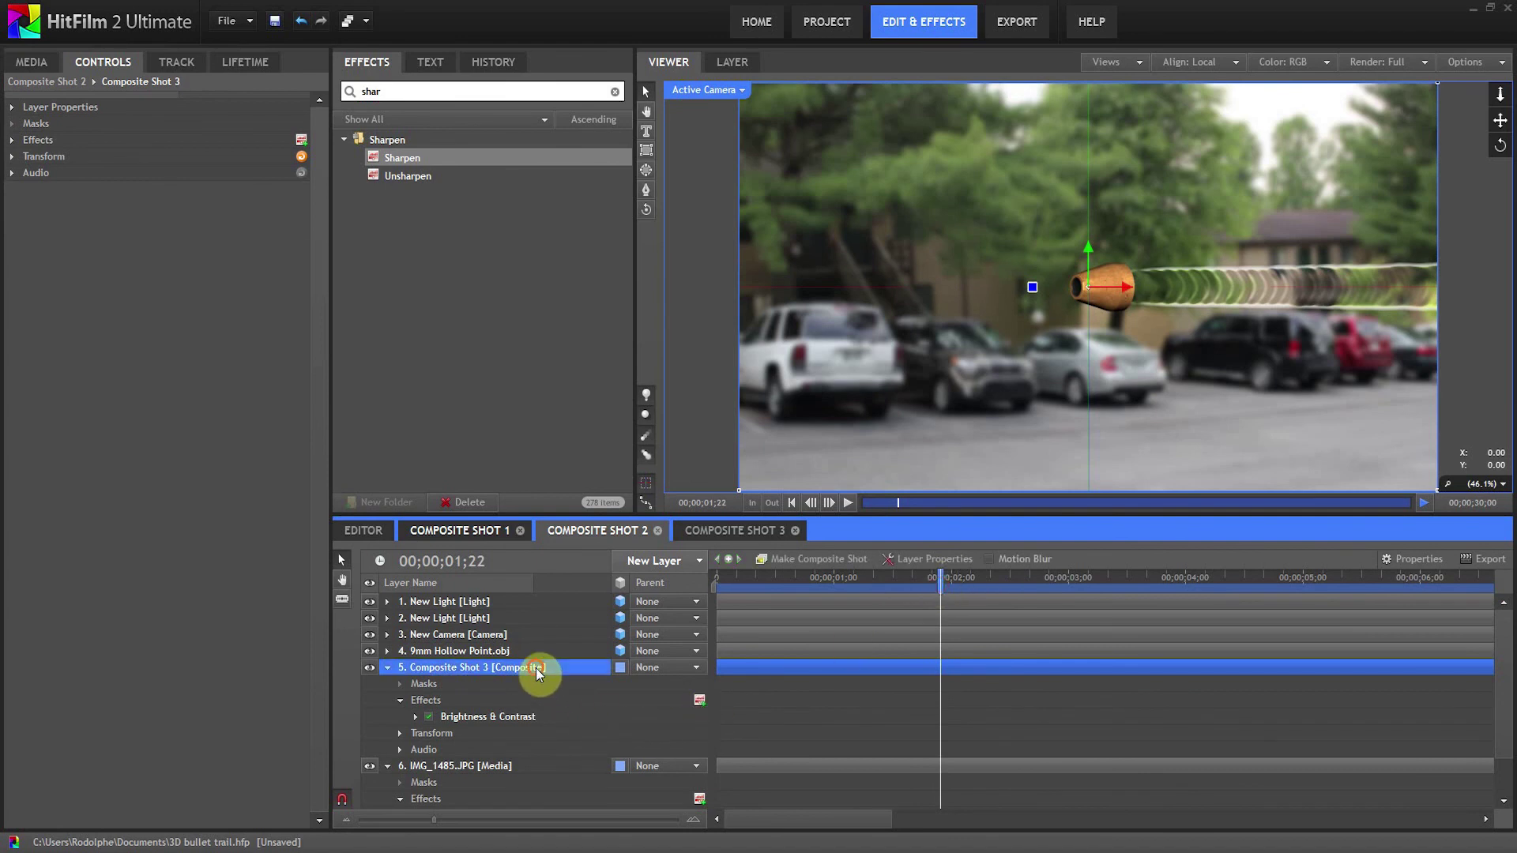
pyautogui.rightClick(535, 667)
pyautogui.moveTo(665, 383)
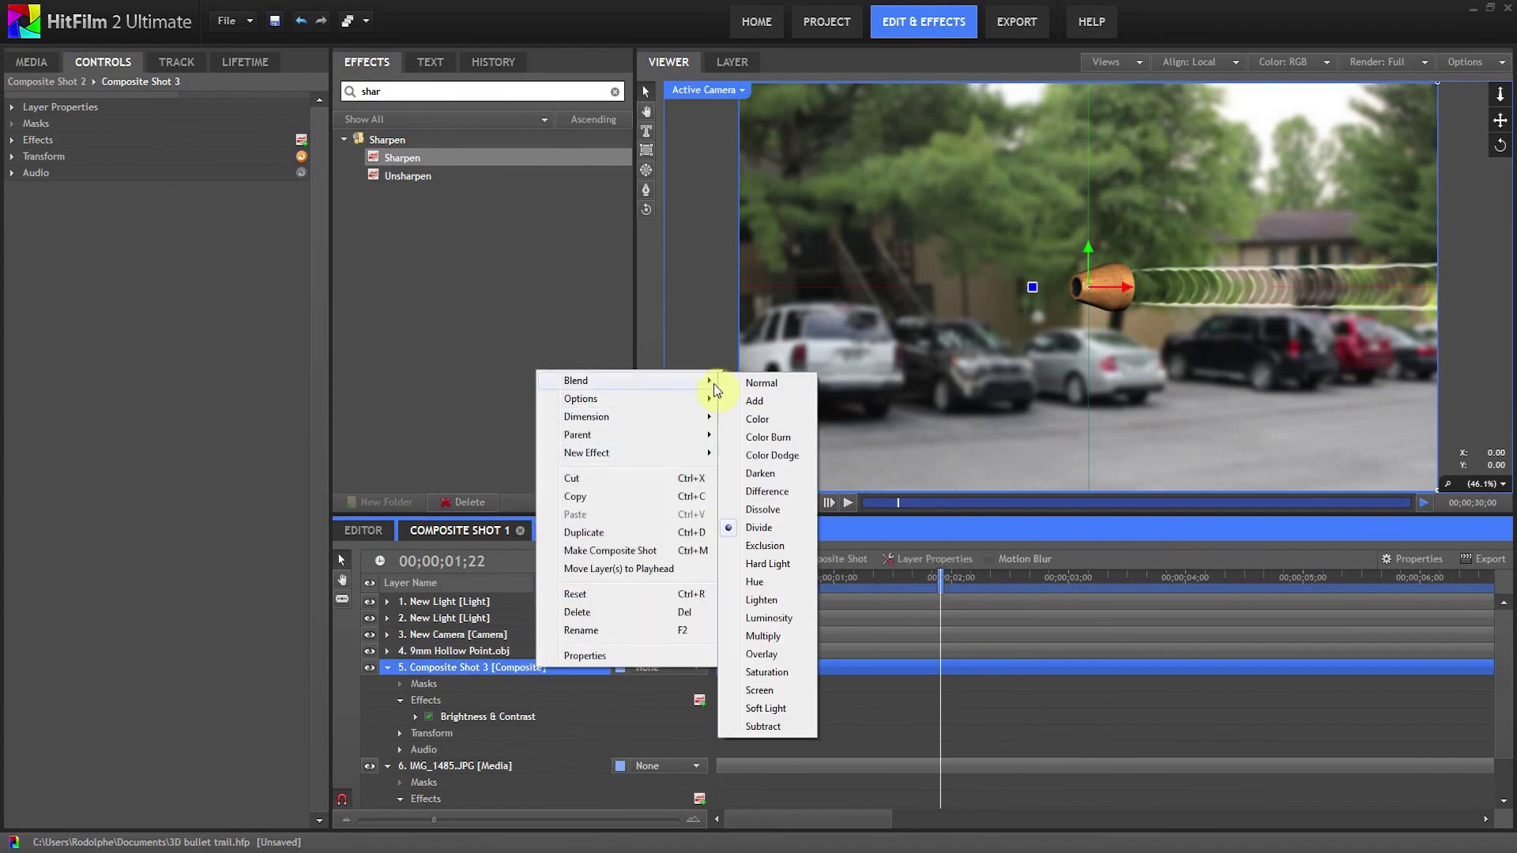
pyautogui.click(770, 654)
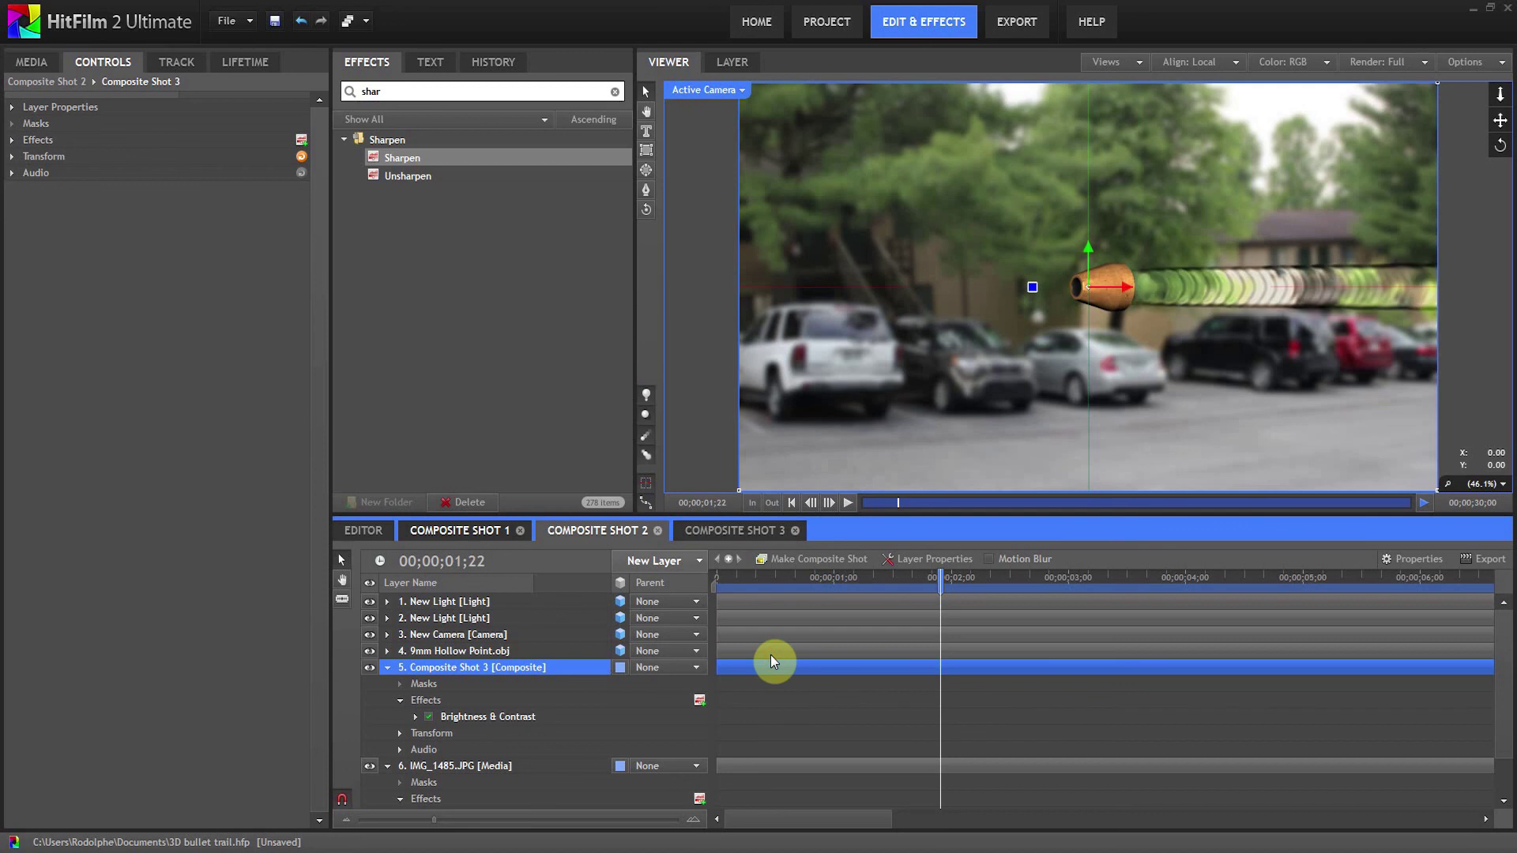
pyautogui.rightClick(591, 666)
pyautogui.moveTo(750, 398)
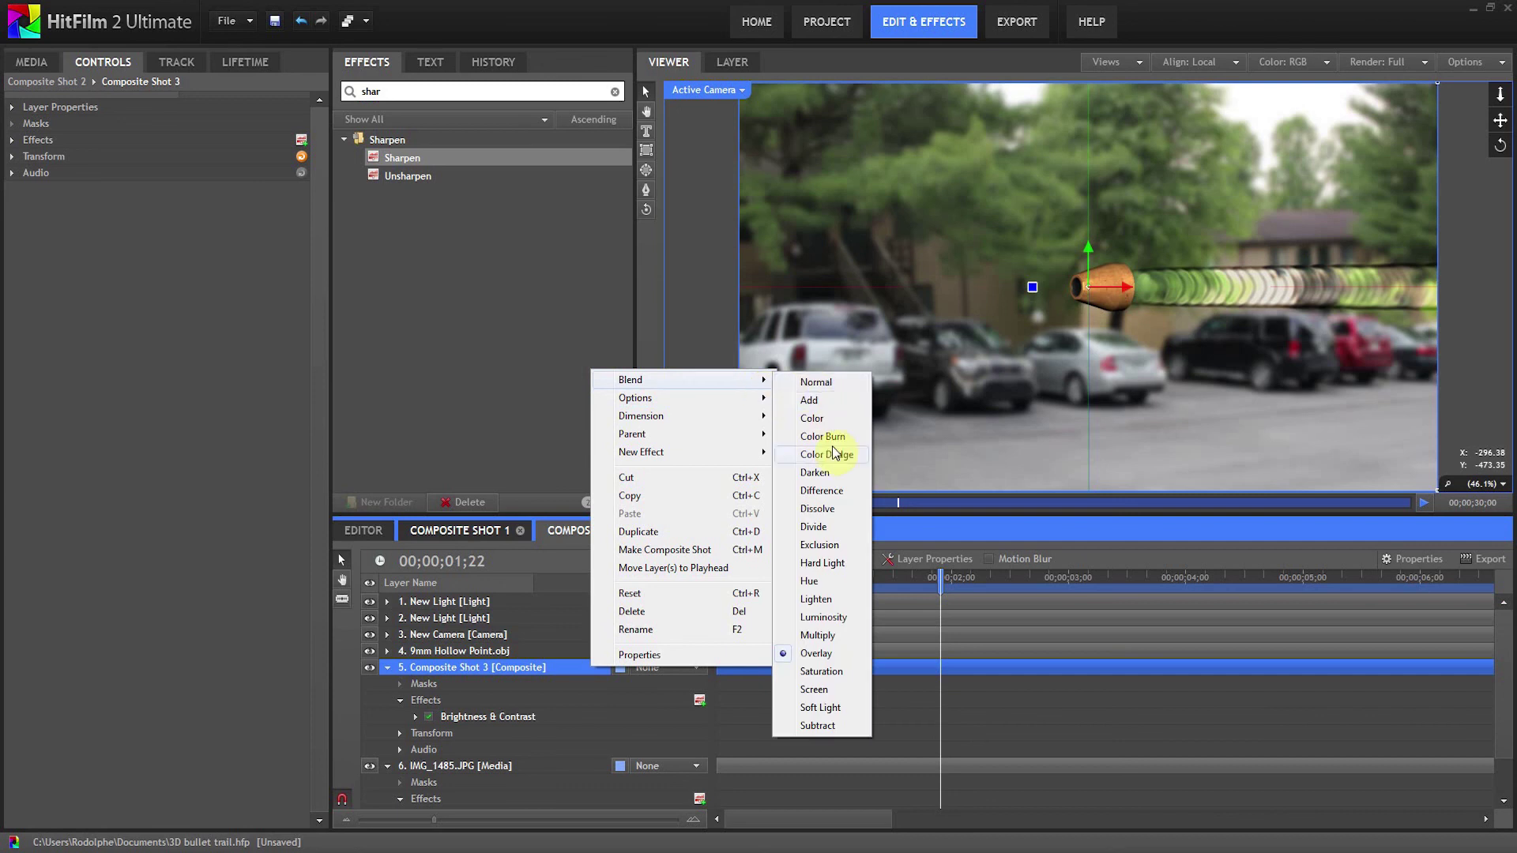
pyautogui.click(842, 523)
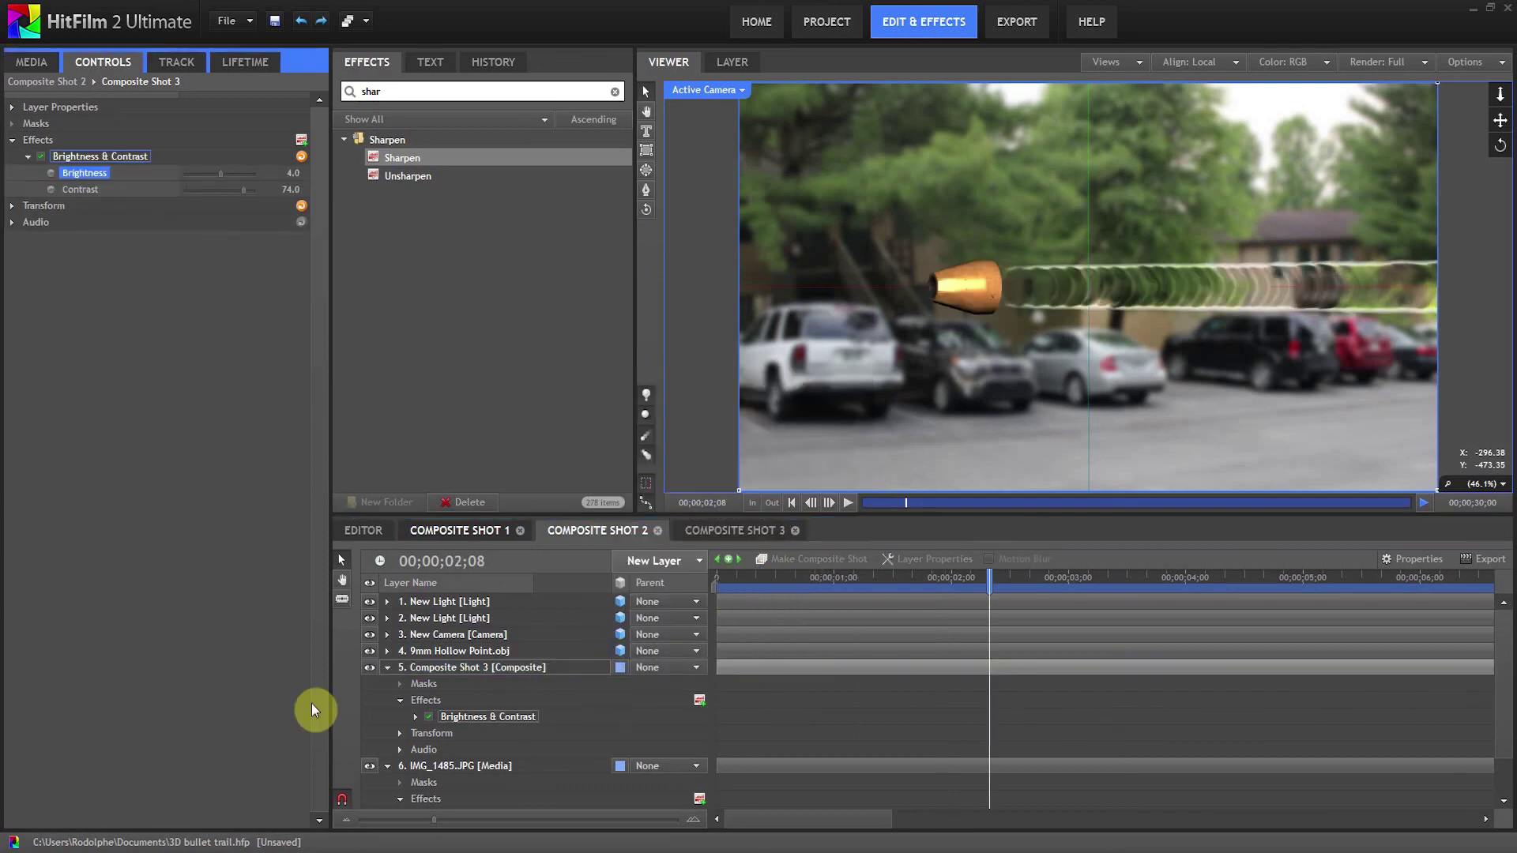
# Set the Composite Shot 3 layer's contrast to 2 and brightness to 60, and review the trail at 00;00;01;18
pyautogui.click(486, 715)
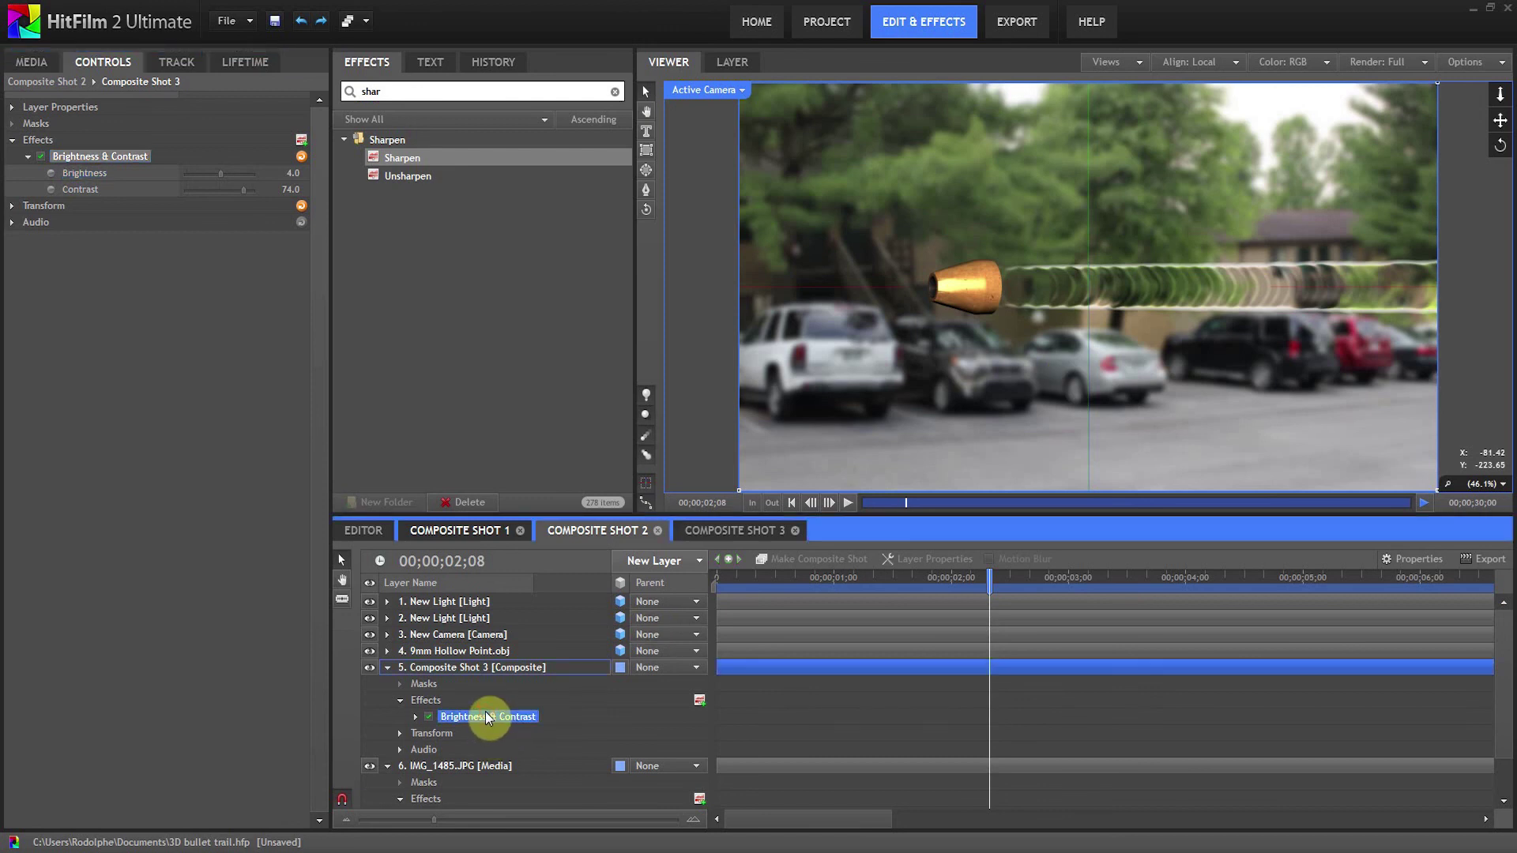
pyautogui.moveTo(243, 188)
pyautogui.mouseDown()
pyautogui.moveTo(211, 188)
pyautogui.moveTo(227, 172)
pyautogui.mouseUp()
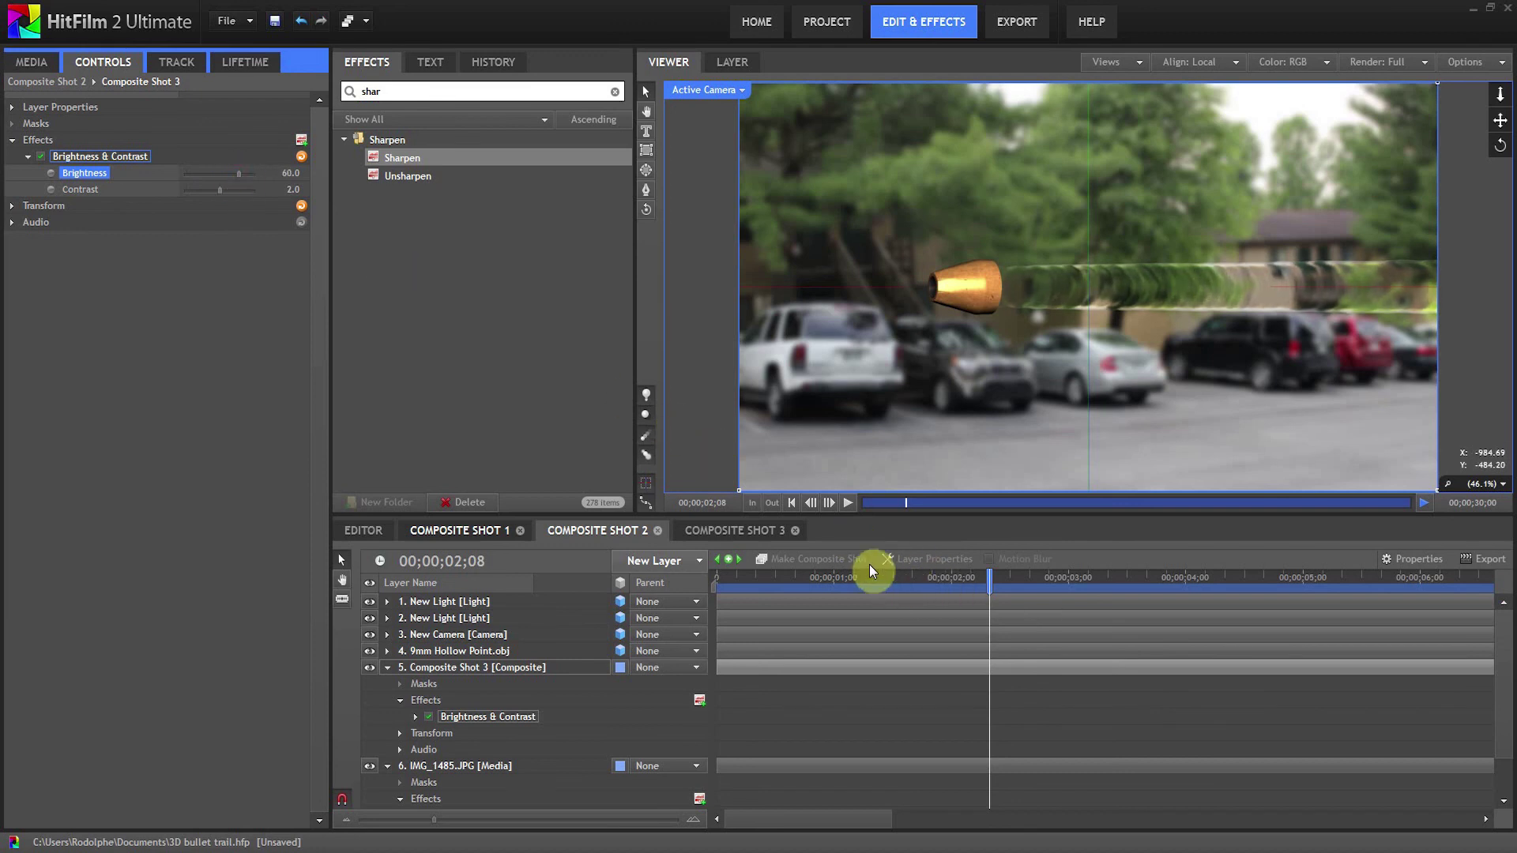
pyautogui.moveTo(831, 578); pyautogui.dragTo(923, 586)
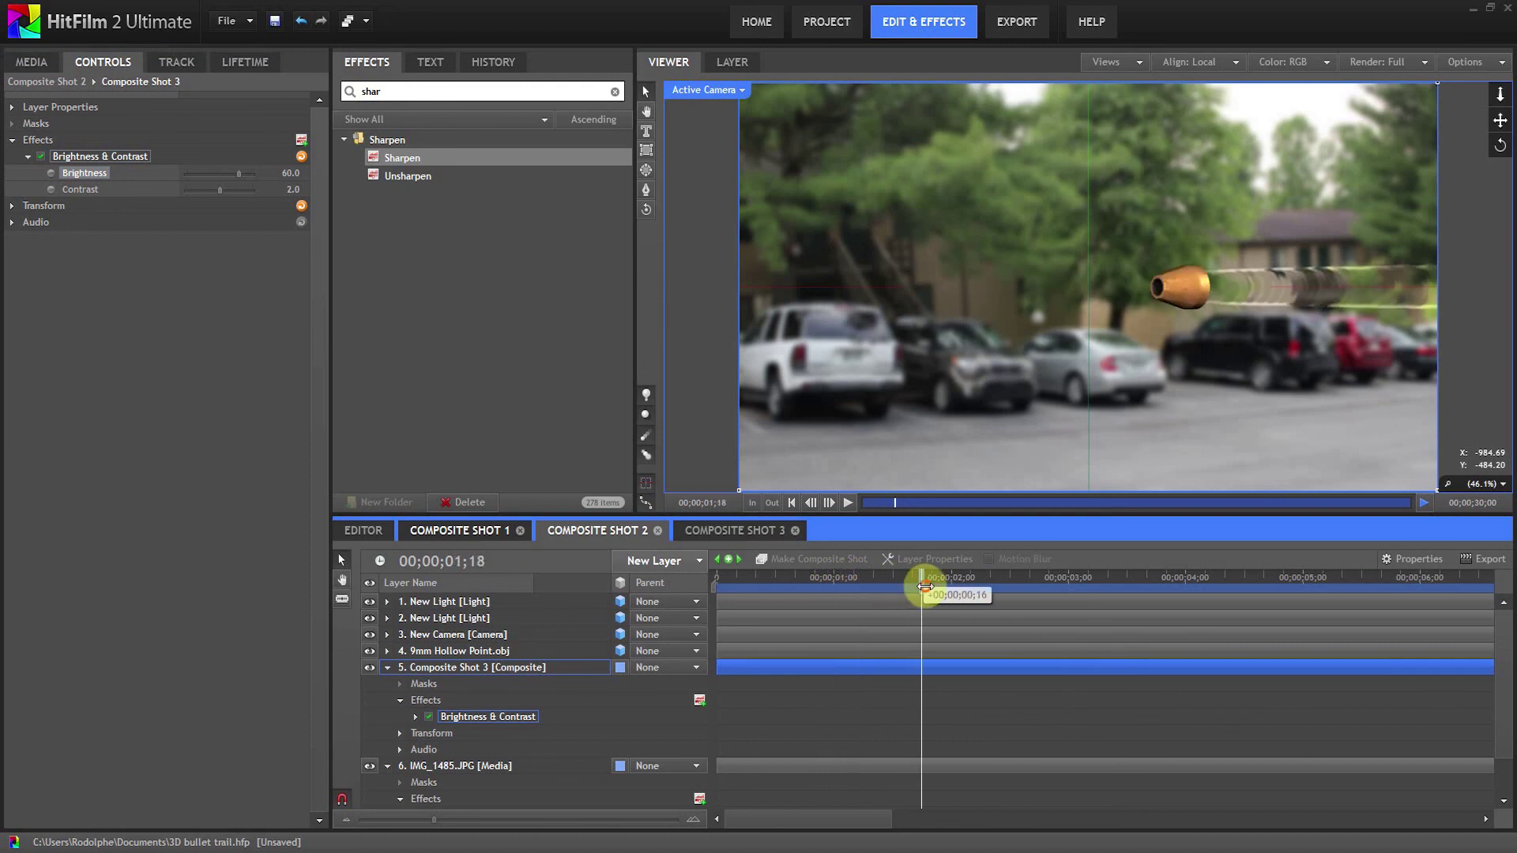
# Compare the trail with Brightness & Contrast disabled and the Composite Shot 3 layer hidden, and turn both back on
pyautogui.click(40, 156)
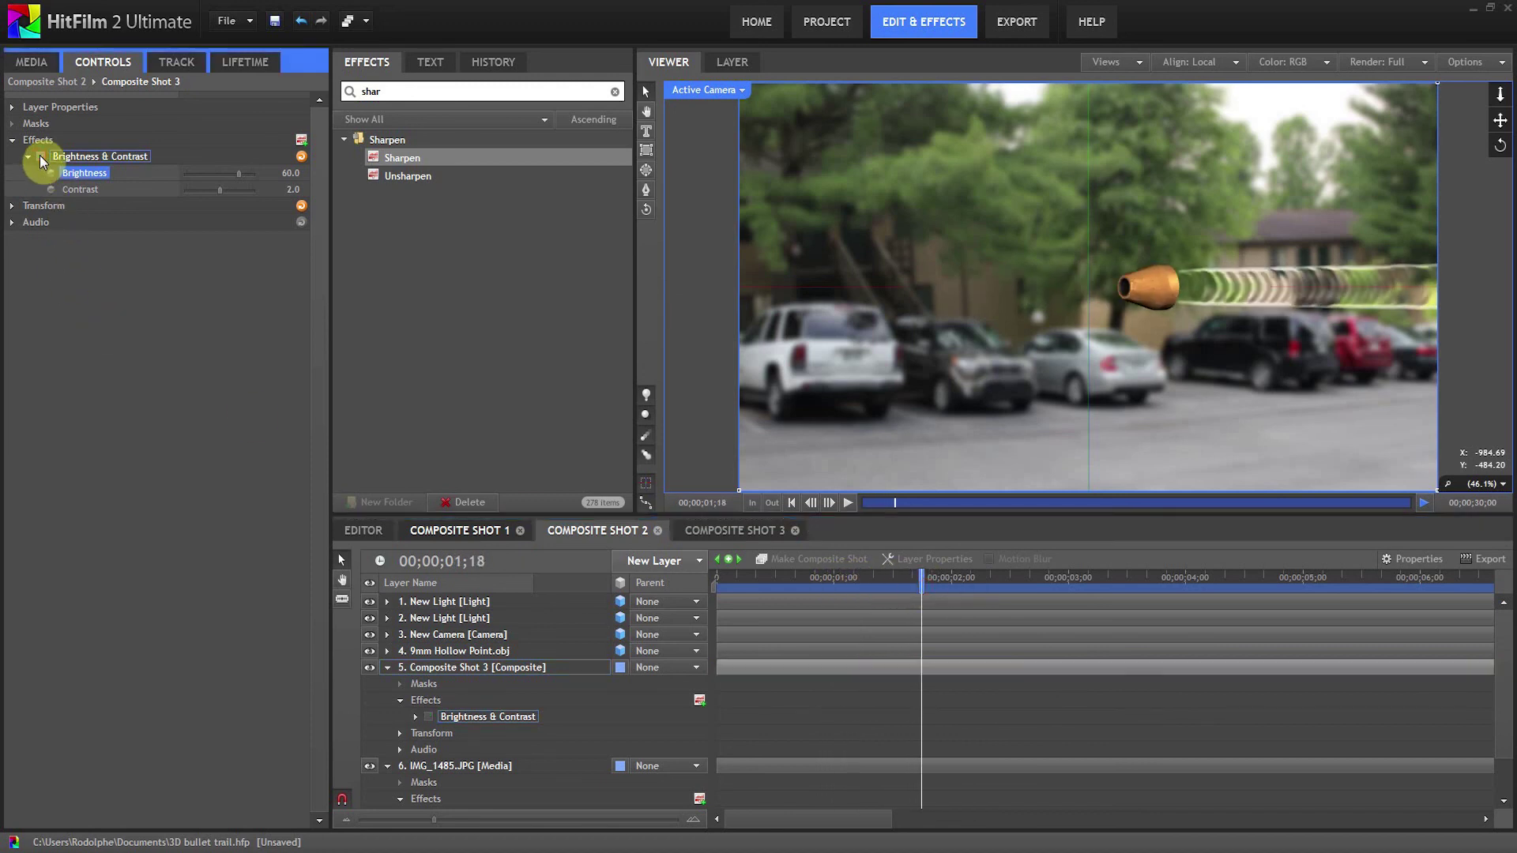
pyautogui.click(362, 670)
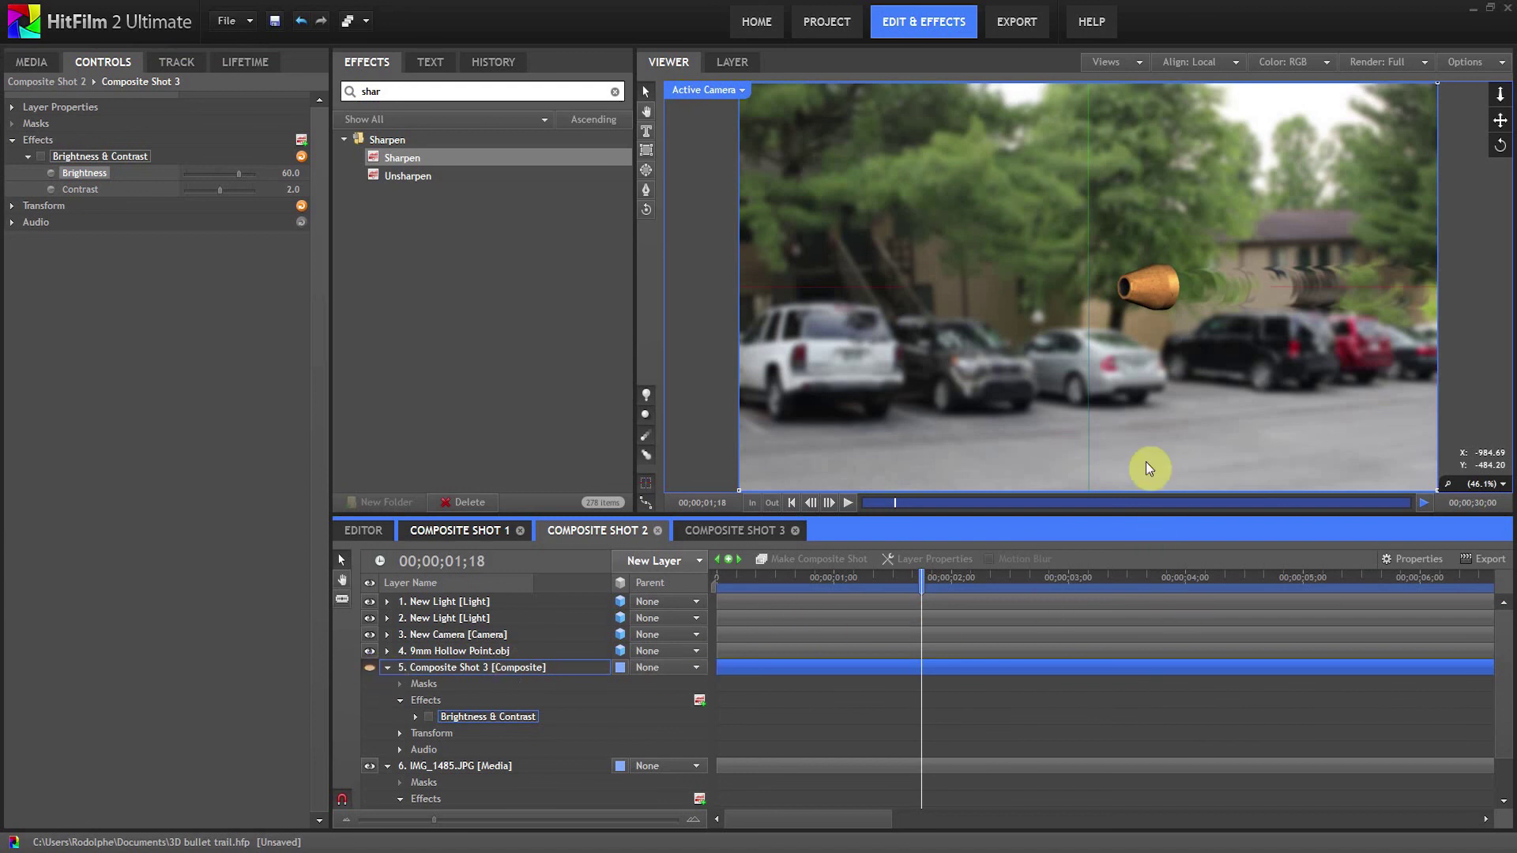
pyautogui.click(431, 718)
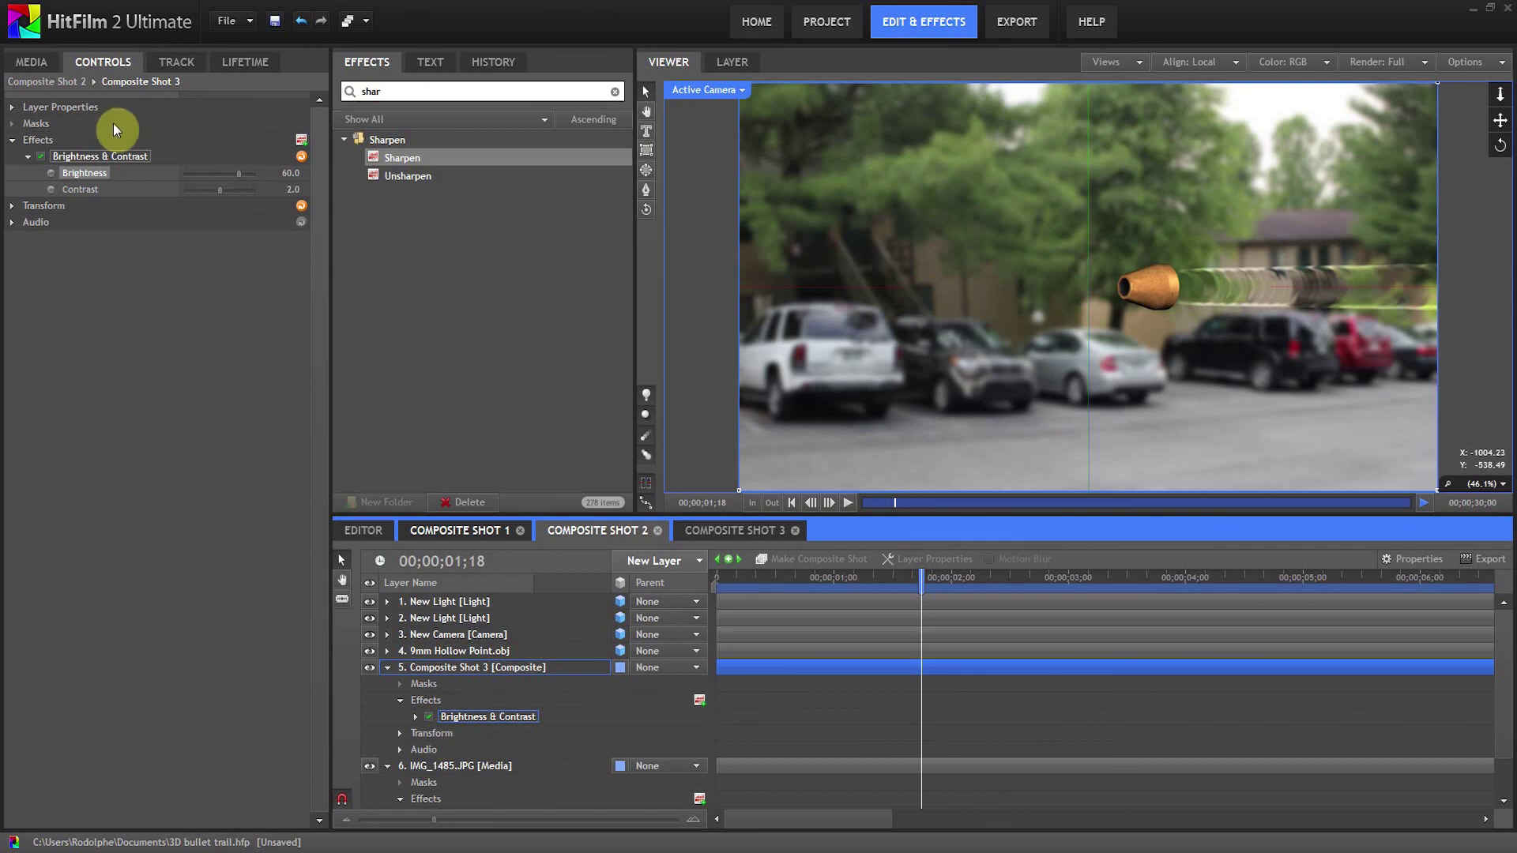
# Select the 9mm Hollow Point.obj layer and inspect the bullet and trail up close at 00;00;02;07
pyautogui.moveTo(946, 577); pyautogui.dragTo(985, 584)
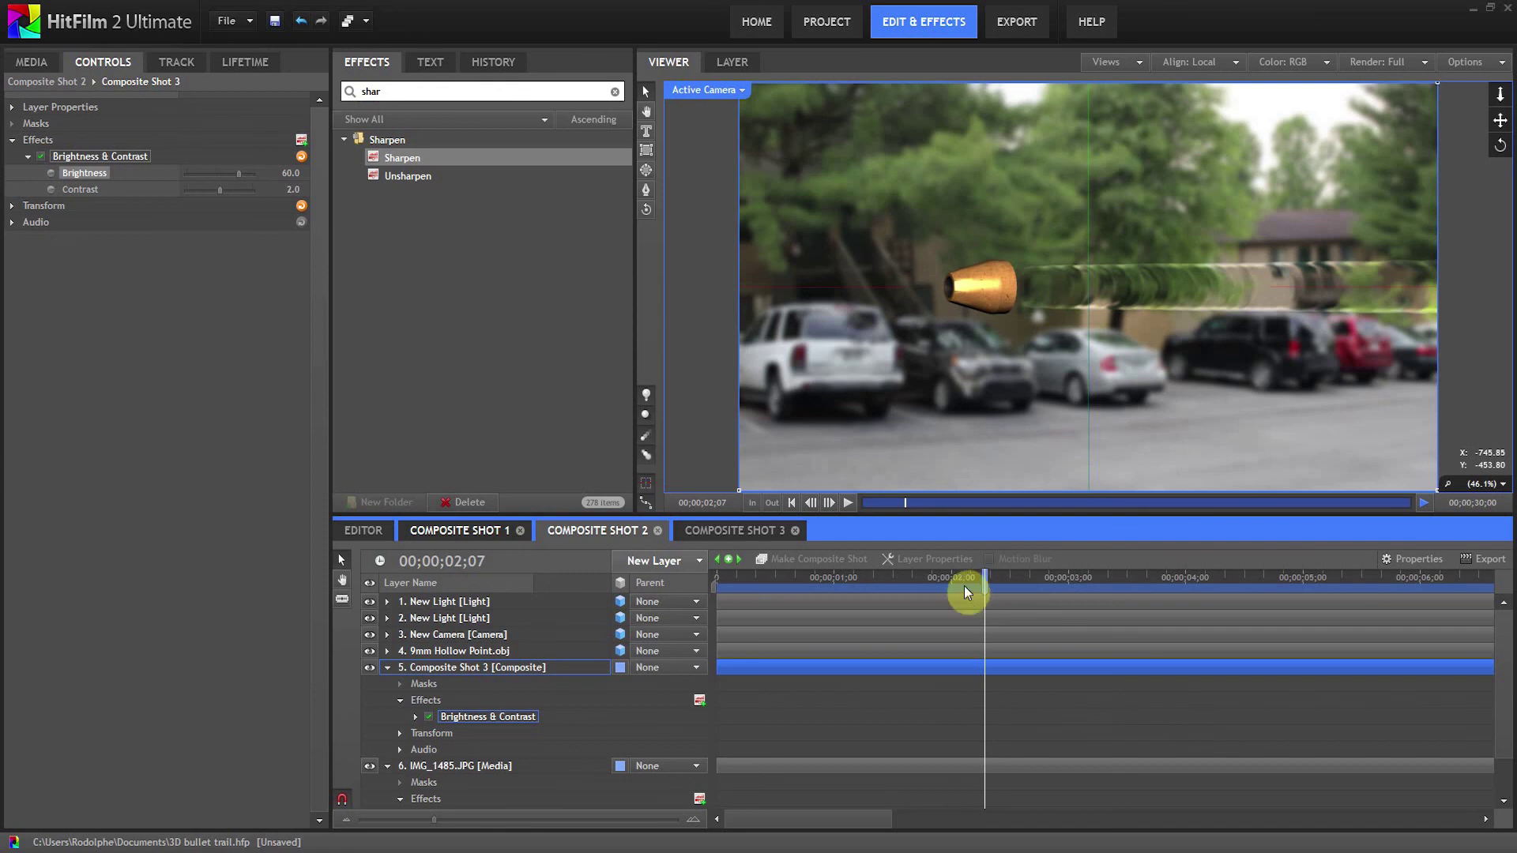
pyautogui.click(482, 653)
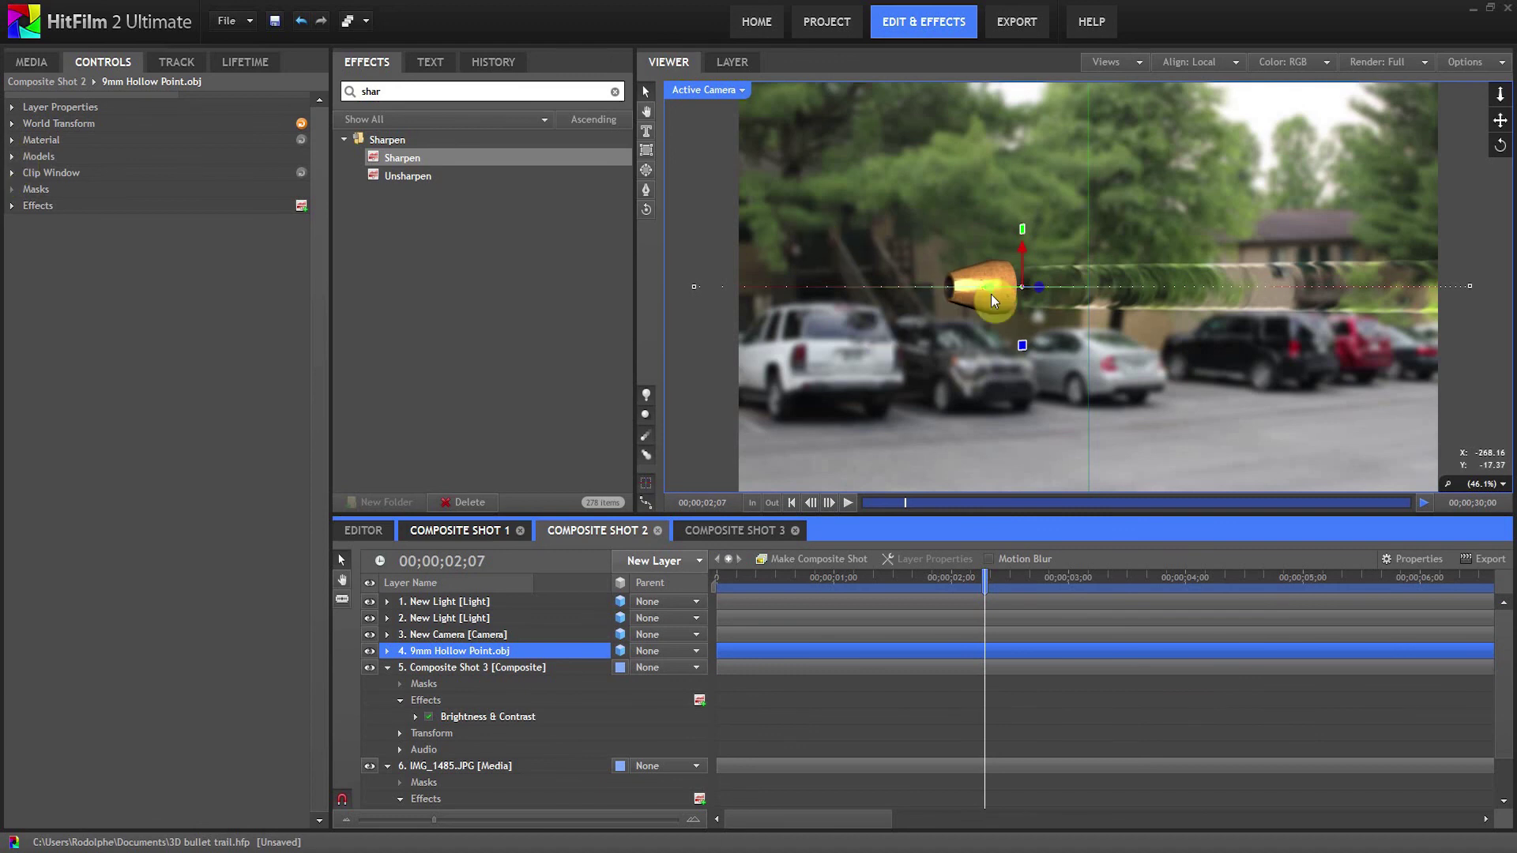
pyautogui.scroll(3, 993, 301)
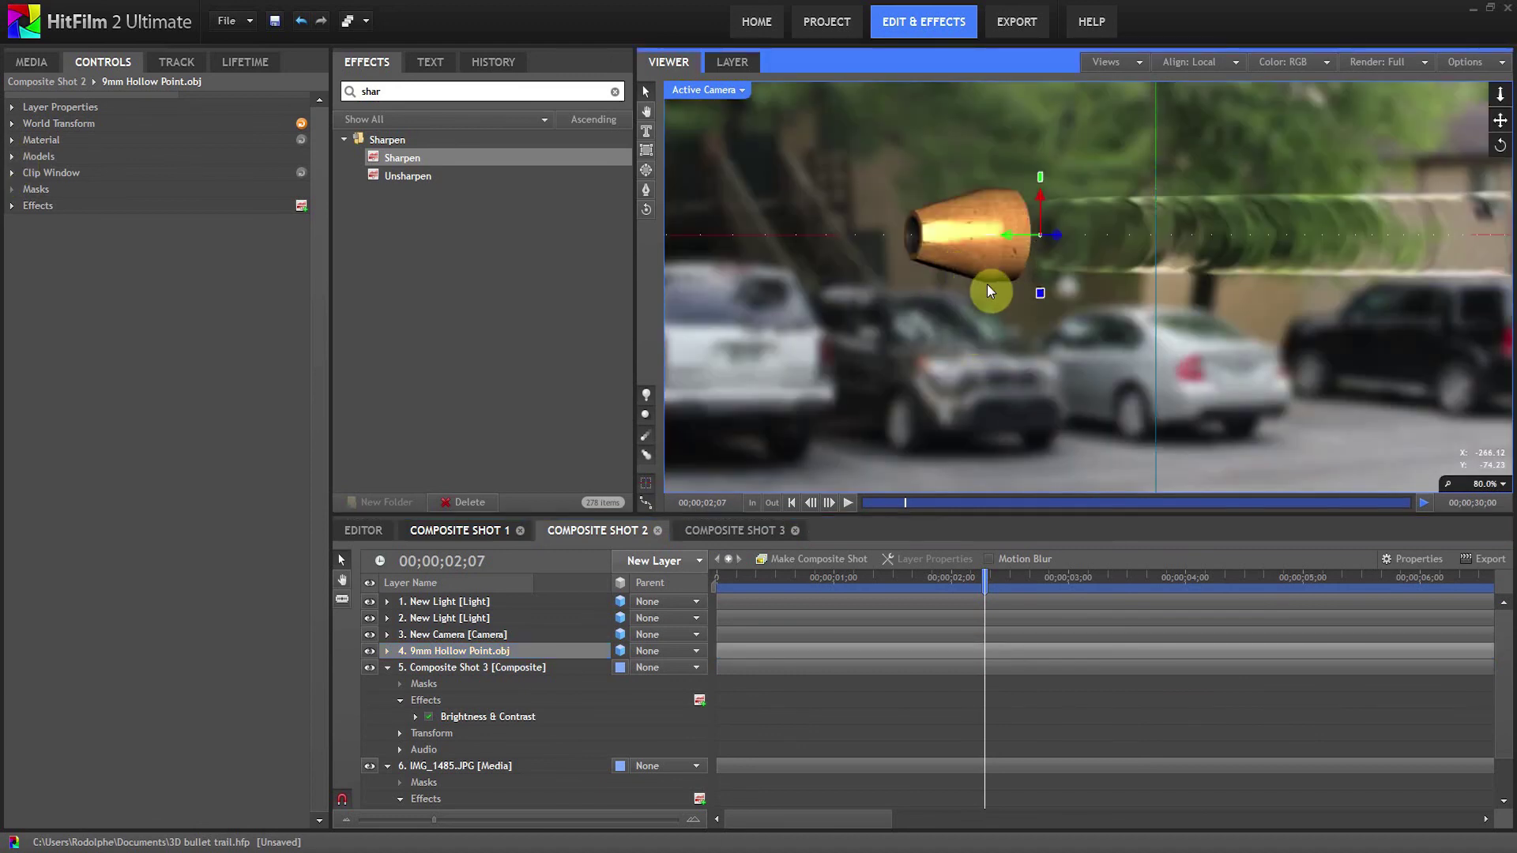
# Zoom the viewer out to 50% to review the whole bullet trail shot at 00;00;02;07
pyautogui.scroll(-1, 942, 313)
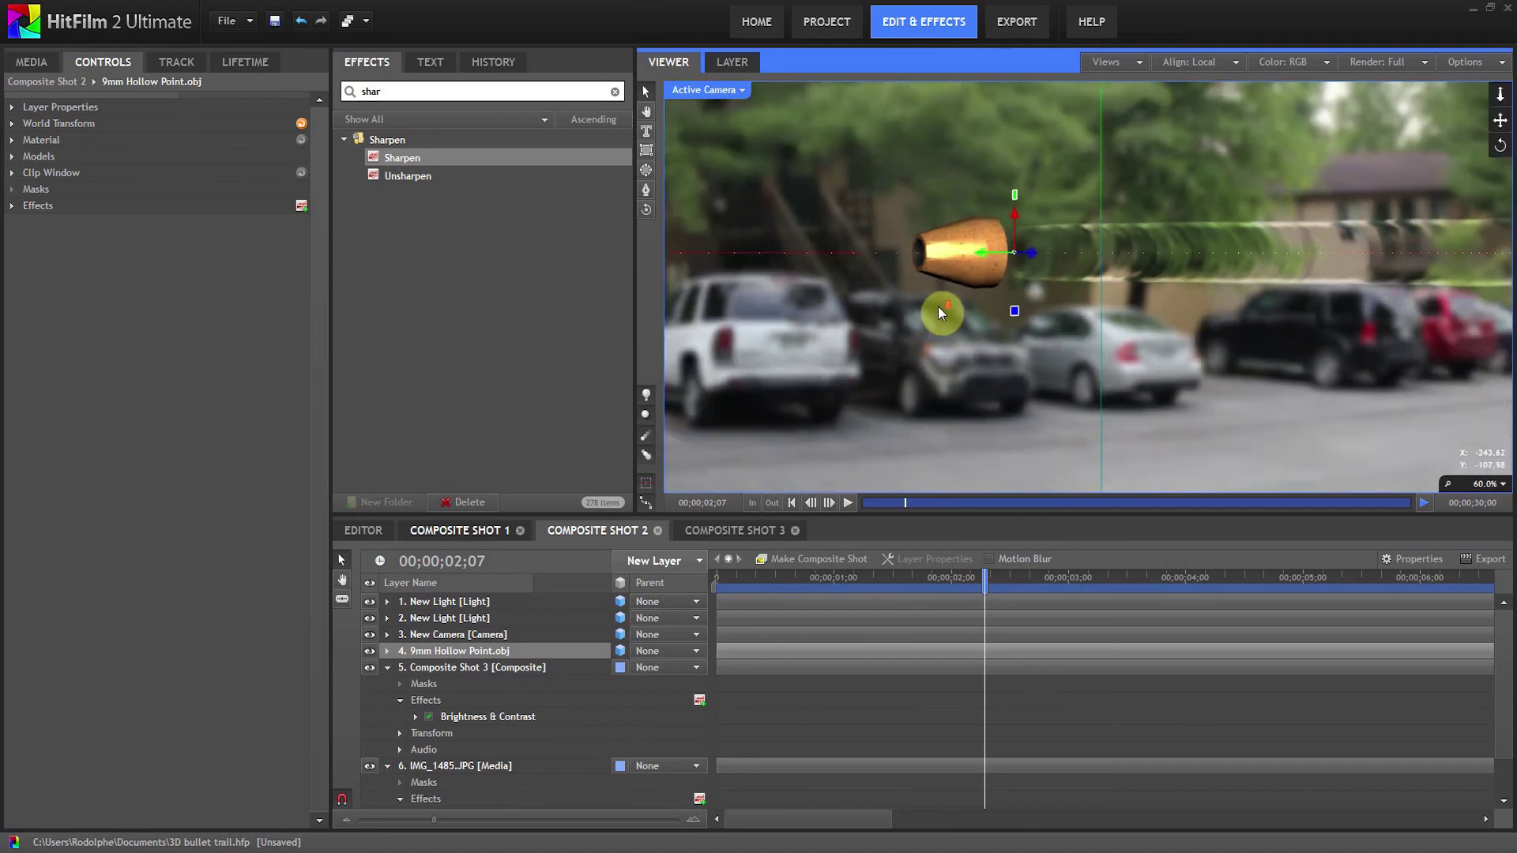
pyautogui.scroll(-1, 942, 313)
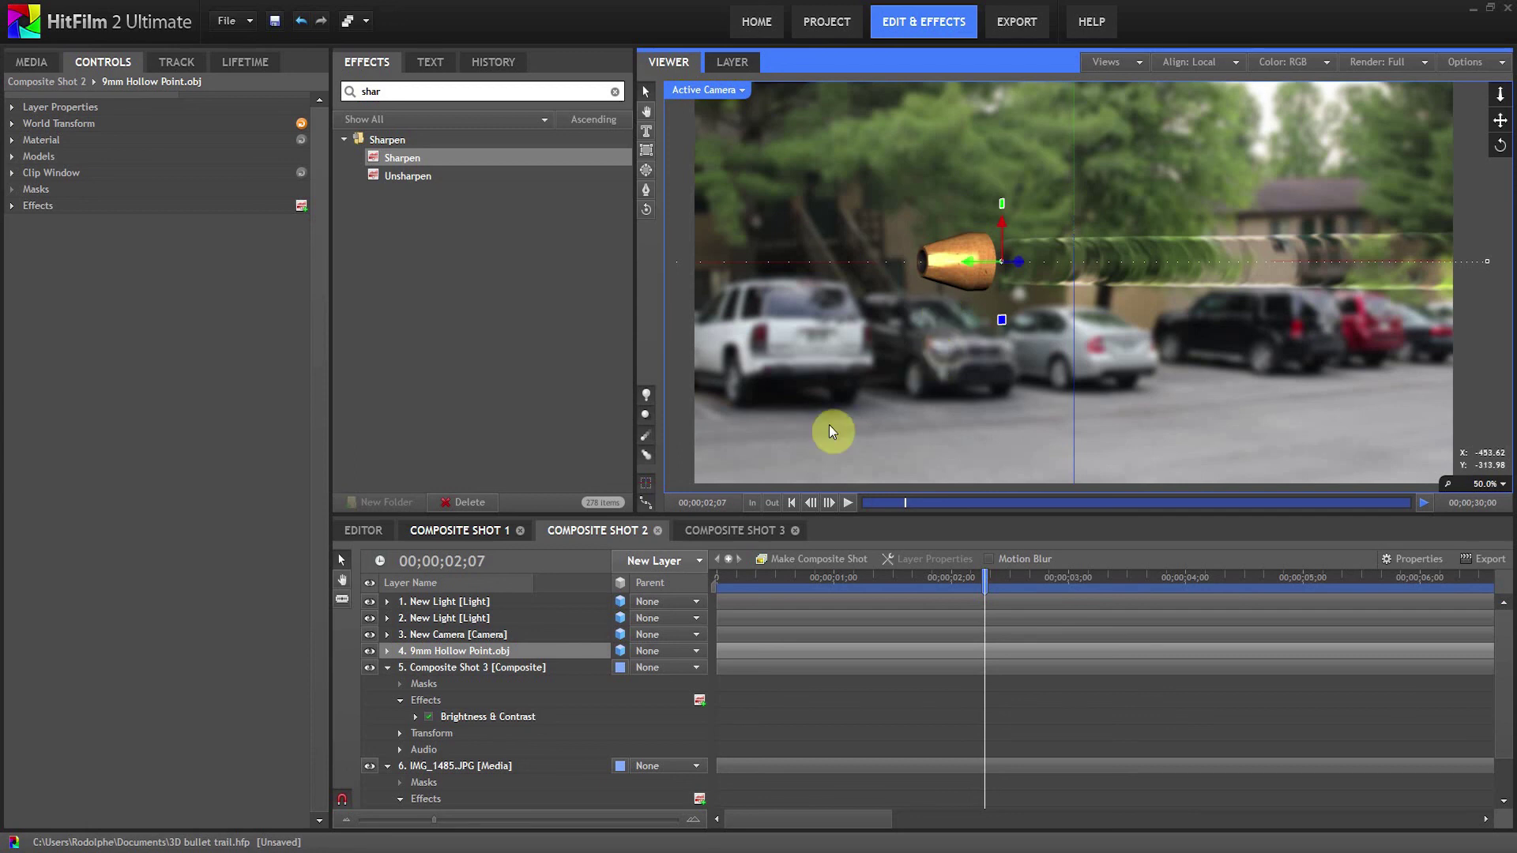
# Switch to Firefox and play the trailer on the RodyPolis 3D Weapons Pack page
pyautogui.click(440, 849)
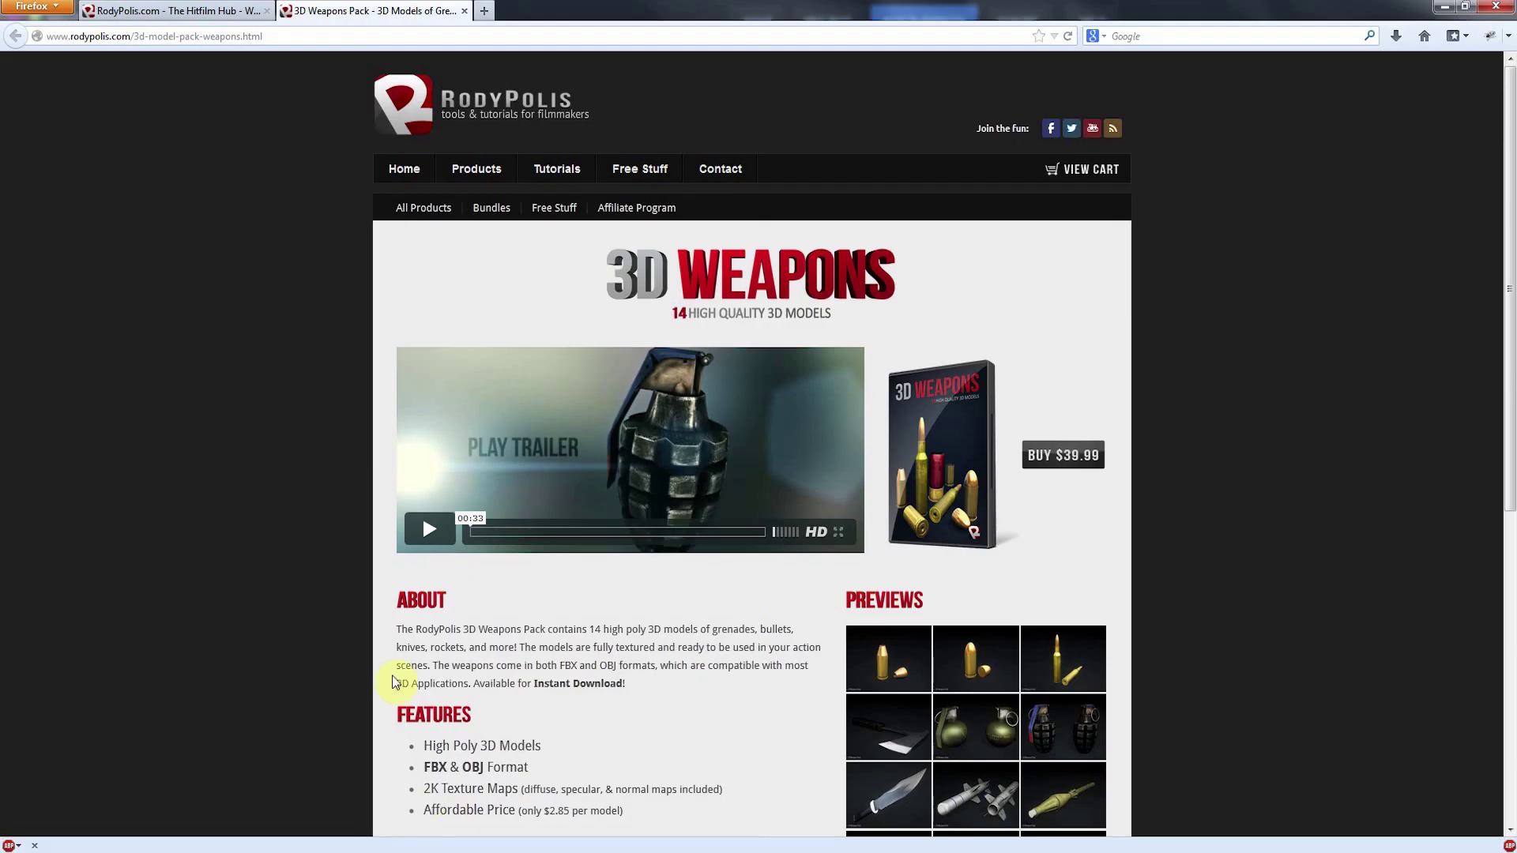
pyautogui.click(432, 537)
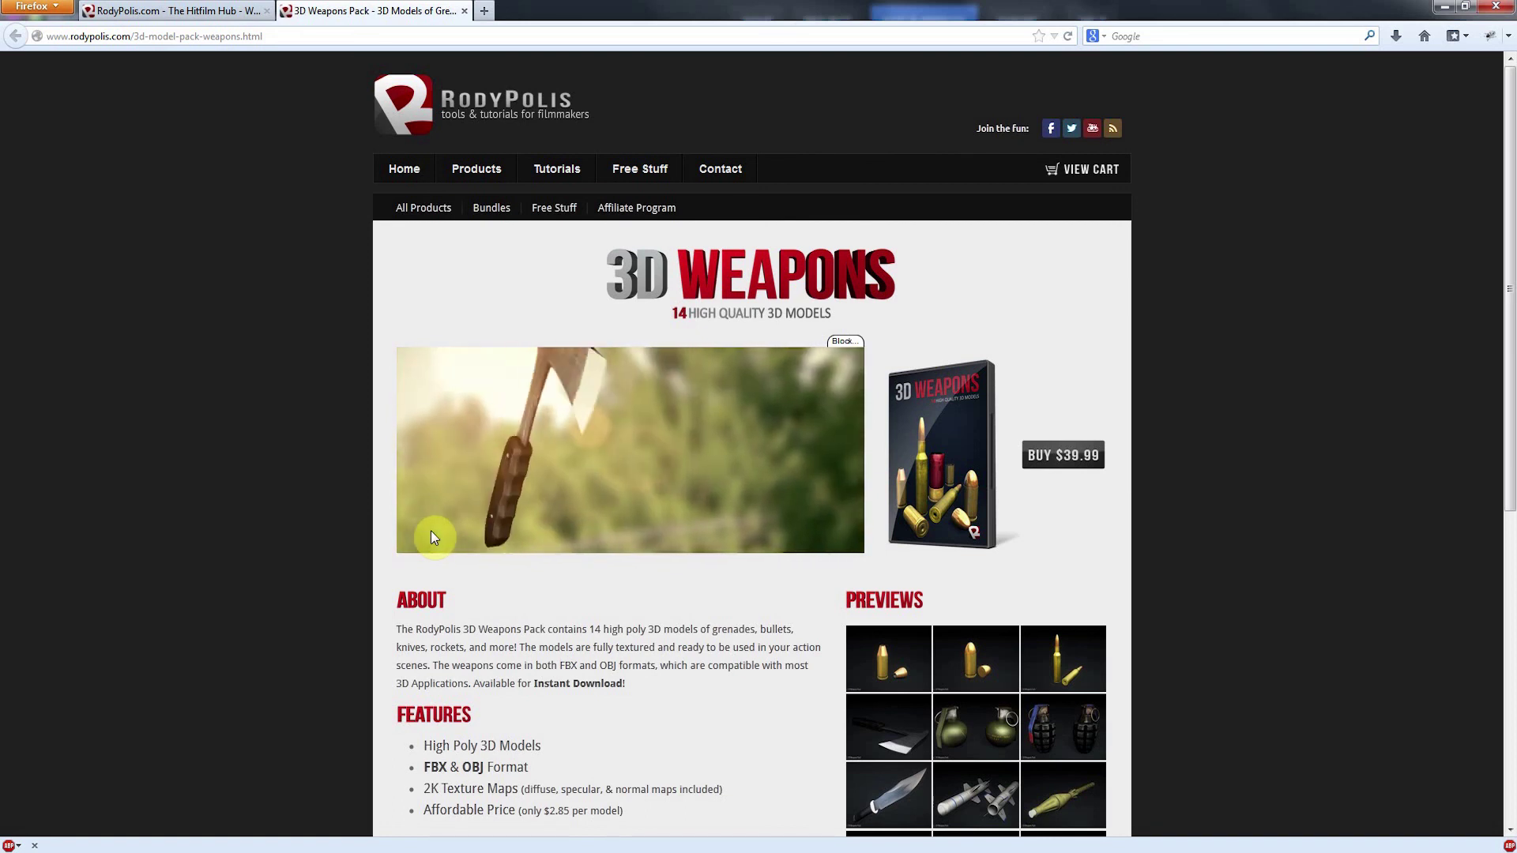
pyautogui.moveTo(423, 533)
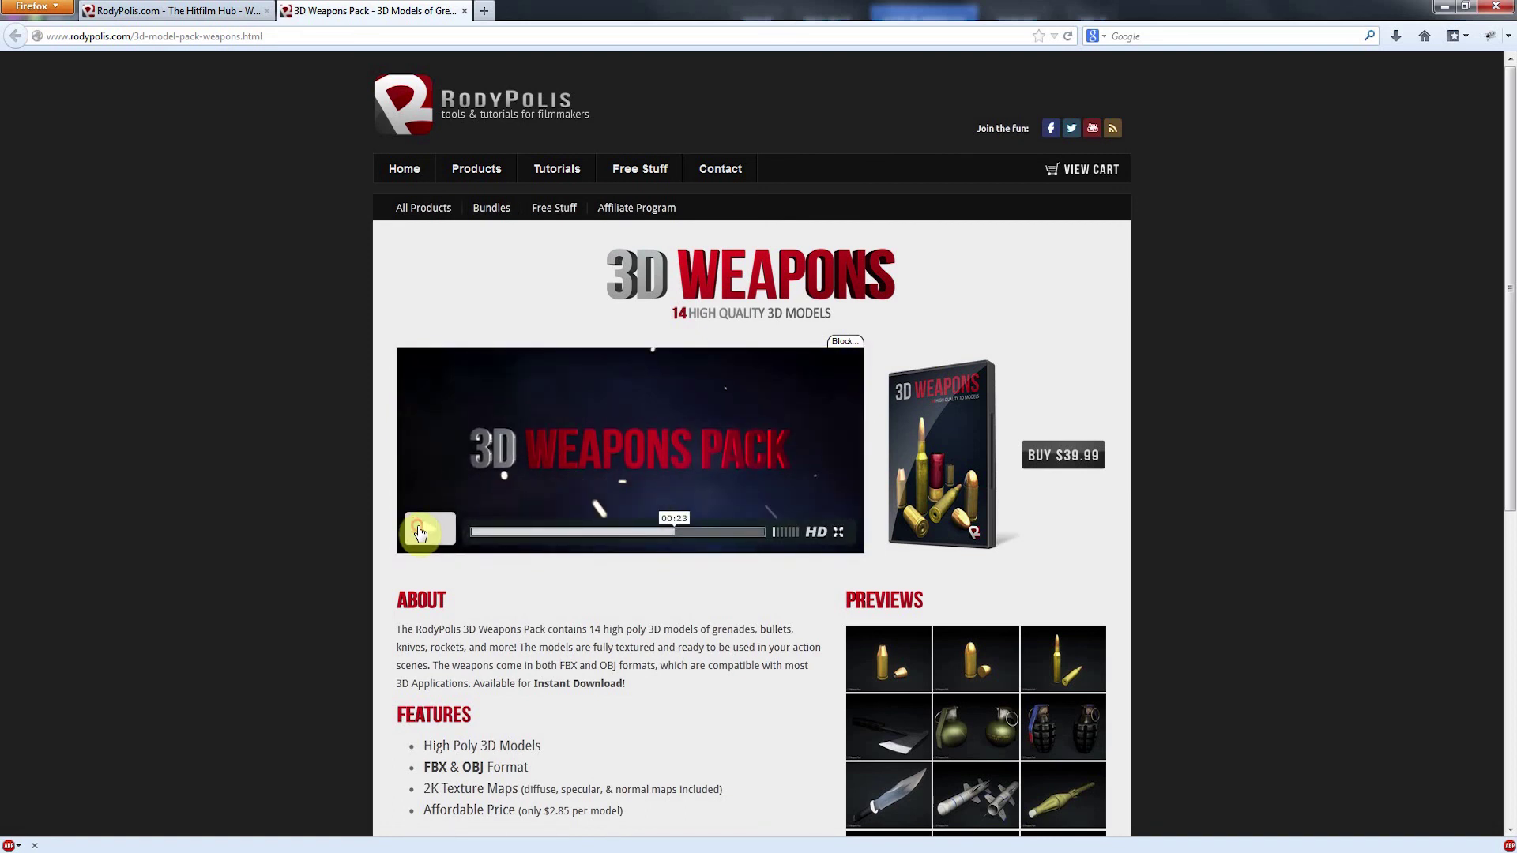
# Bring up the already open Hitfilm Hub page on RodyPolis.com and look through its tutorial list, ending back at the start
pyautogui.click(233, 9)
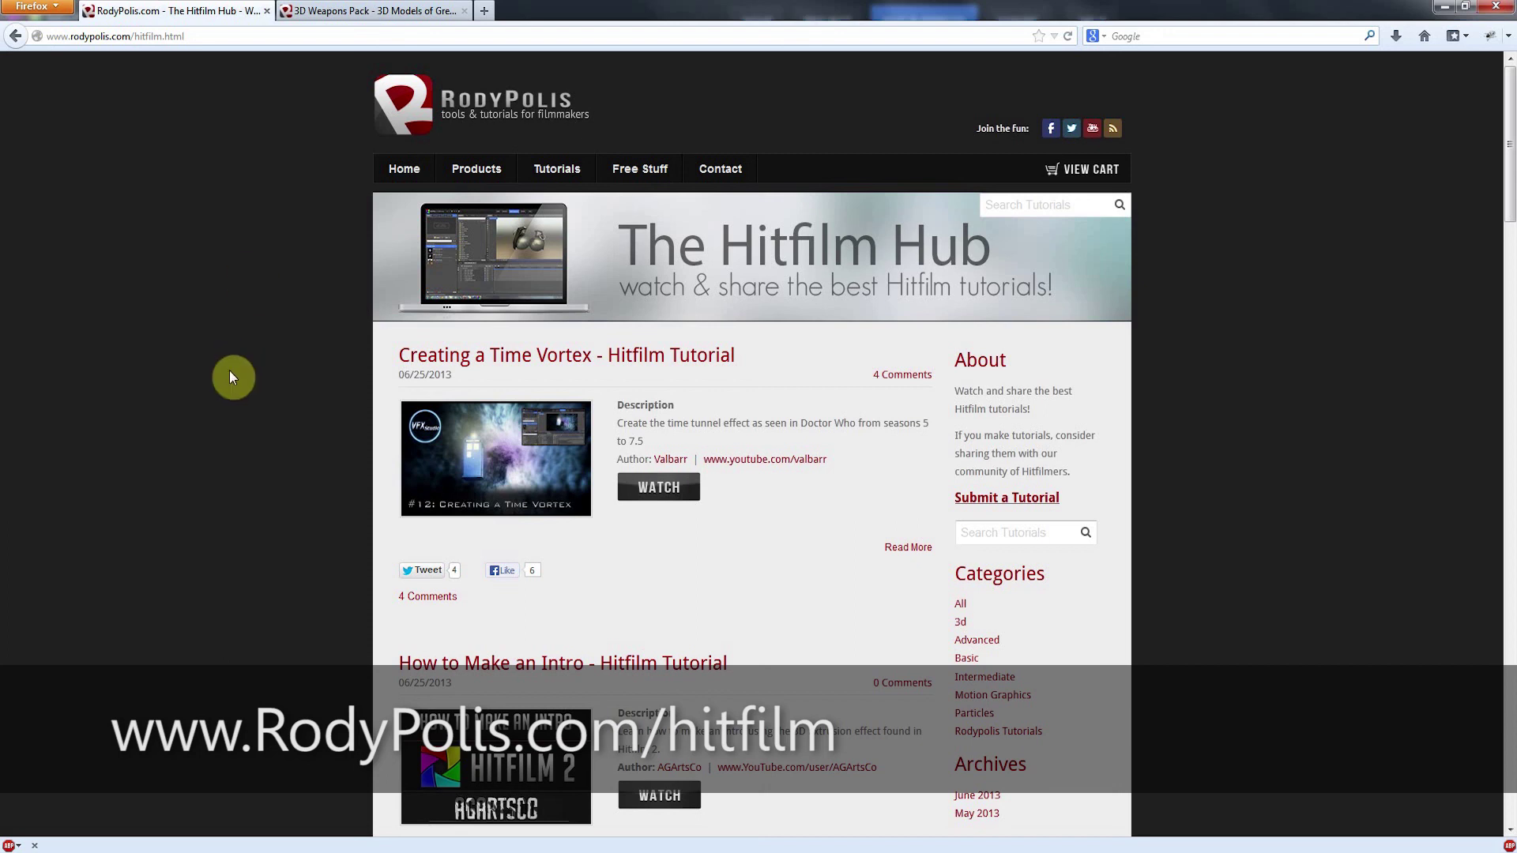
pyautogui.scroll(-3, 229, 371)
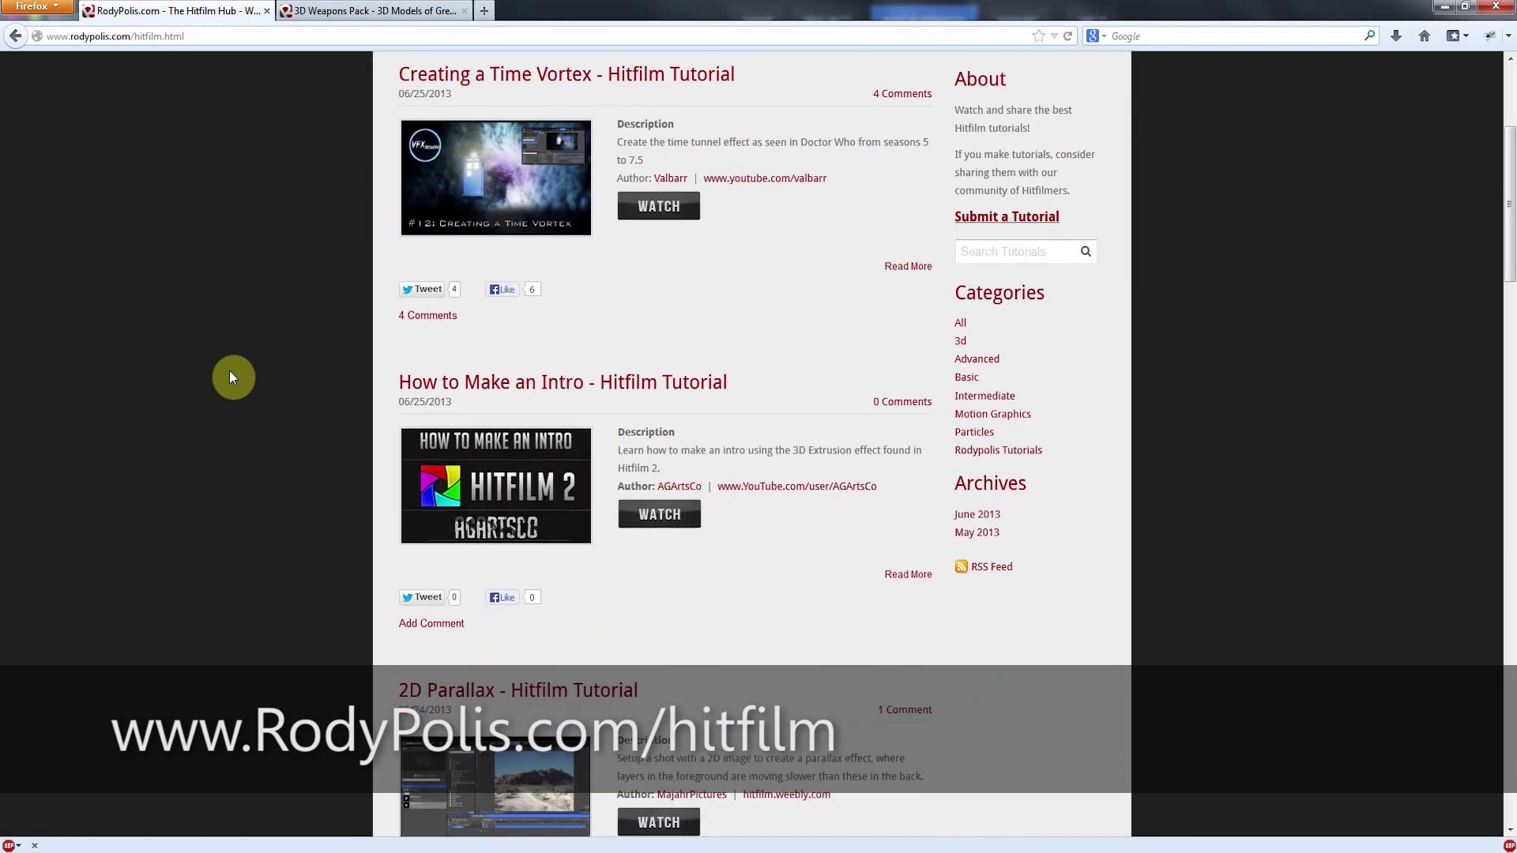
pyautogui.scroll(-11, 230, 373)
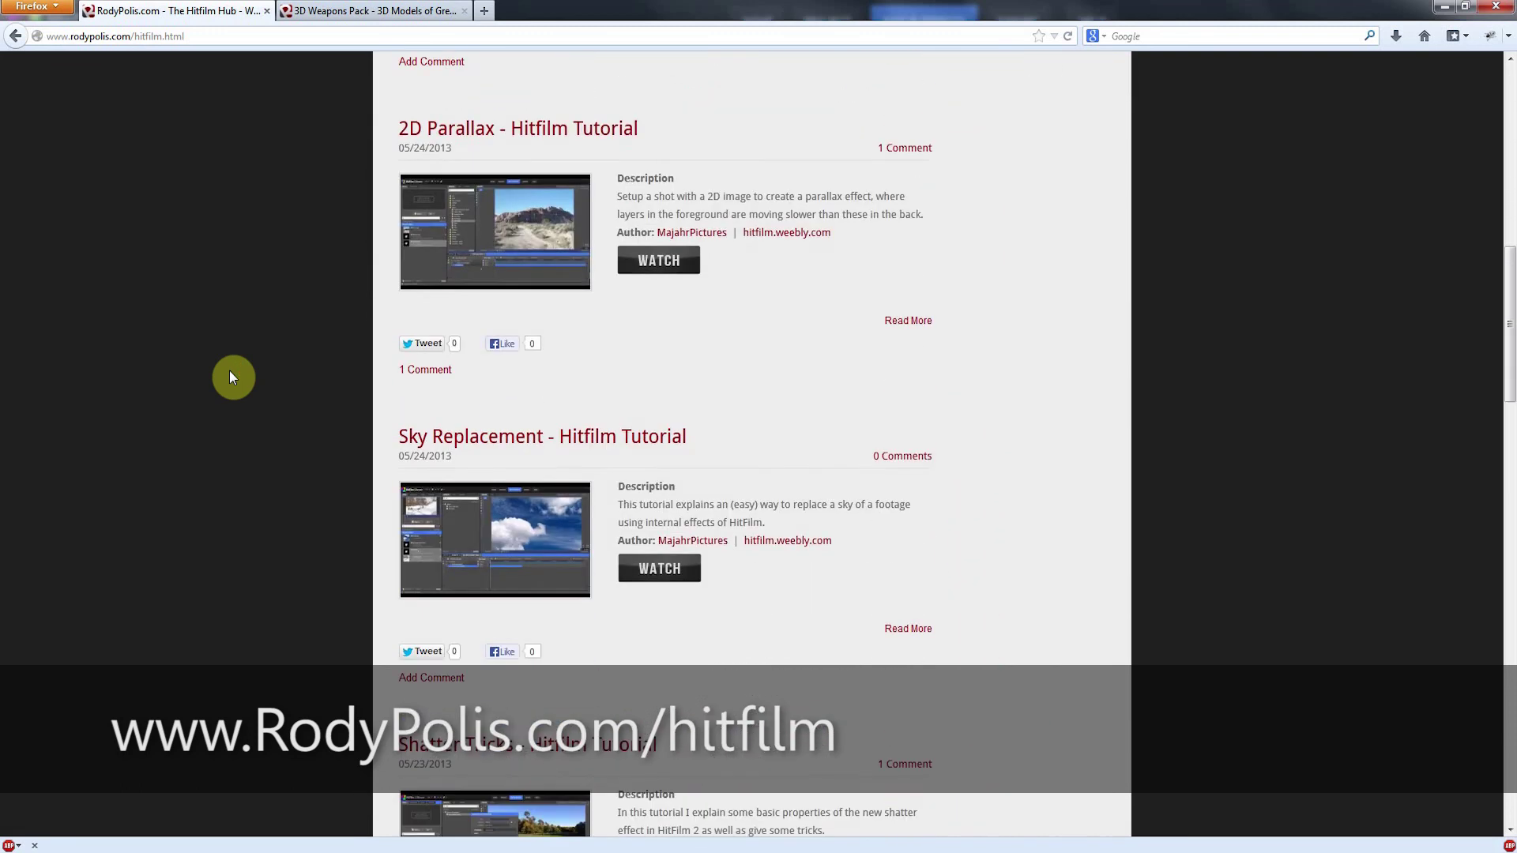
pyautogui.scroll(-10, 231, 374)
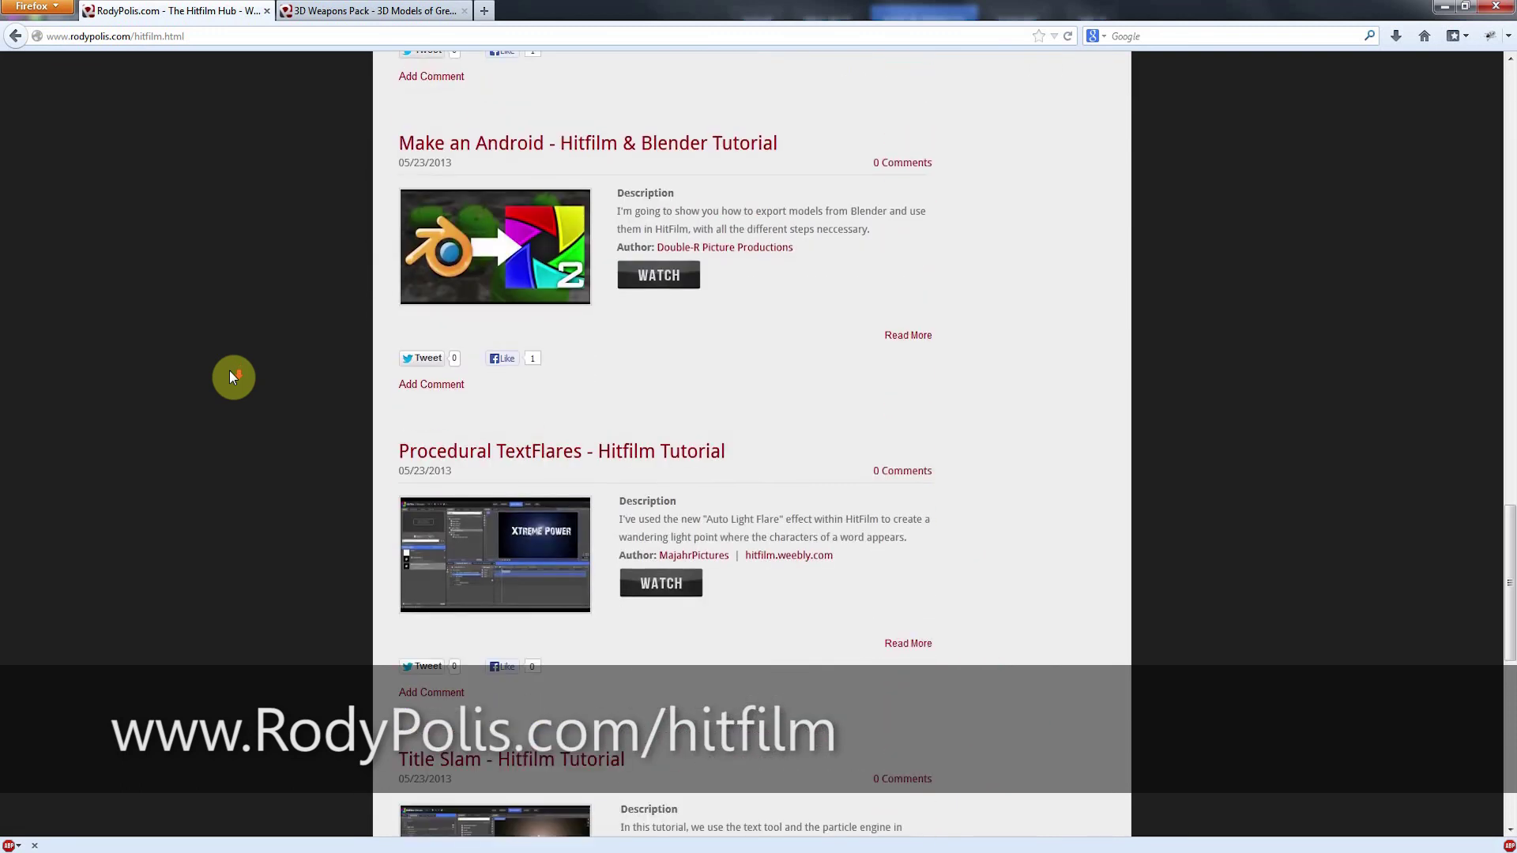
pyautogui.scroll(-2, 229, 371)
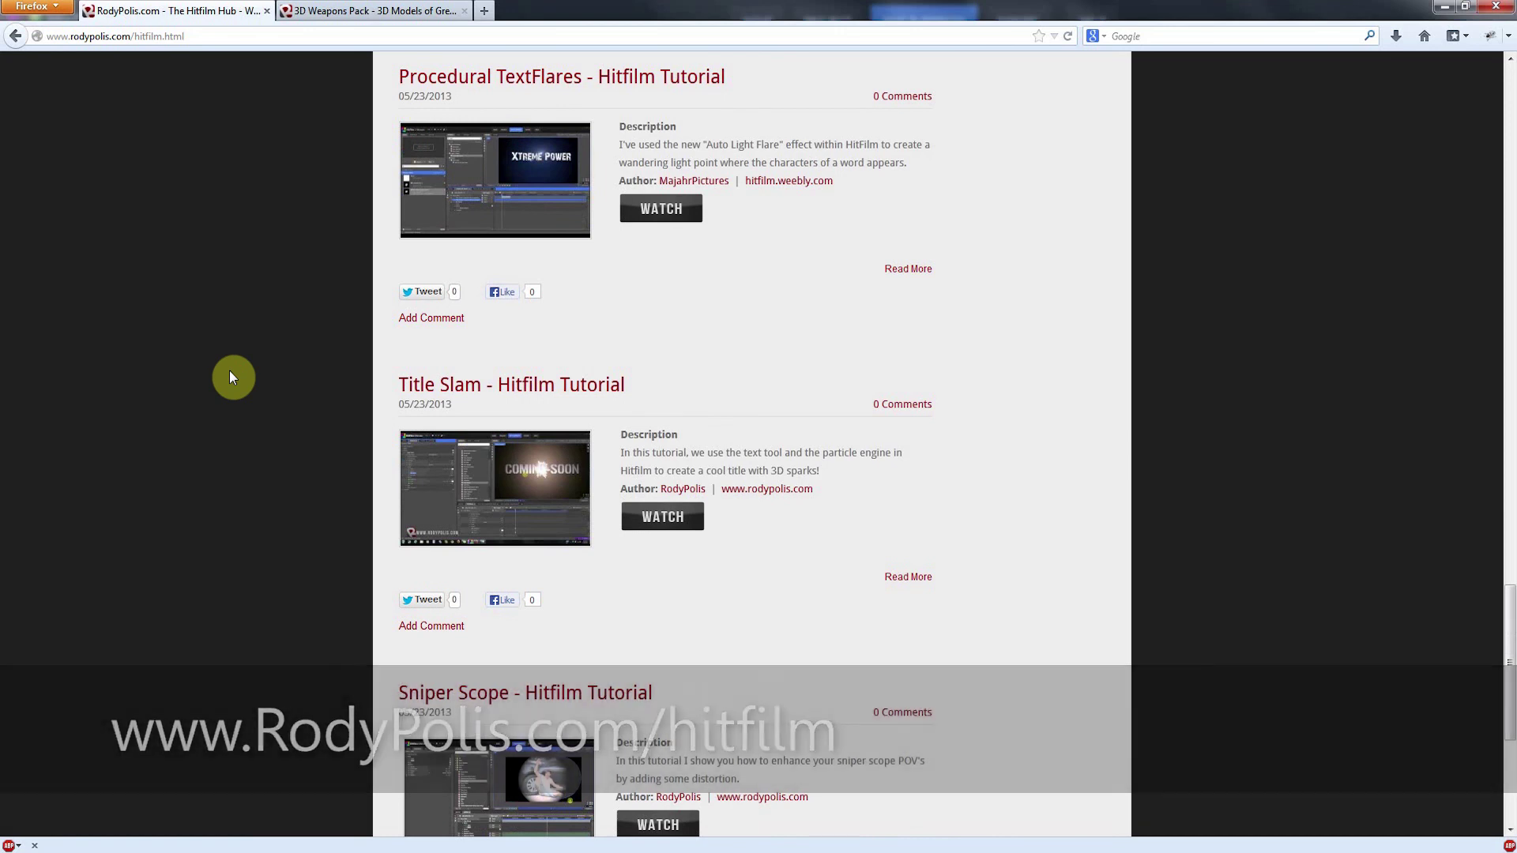
pyautogui.scroll(-4, 229, 371)
pyautogui.scroll(20, 229, 372)
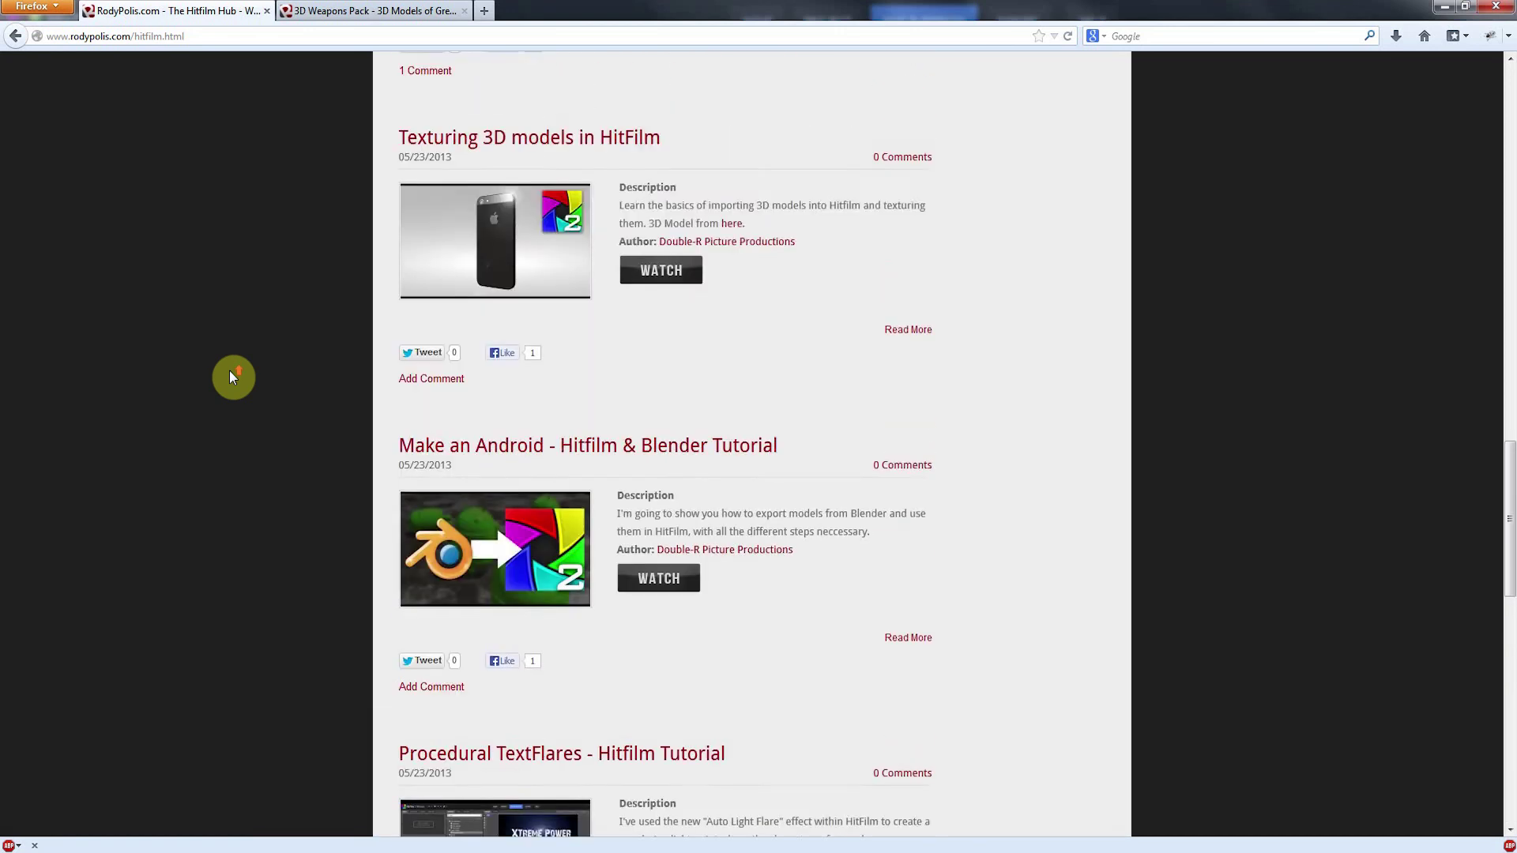
pyautogui.scroll(10, 229, 371)
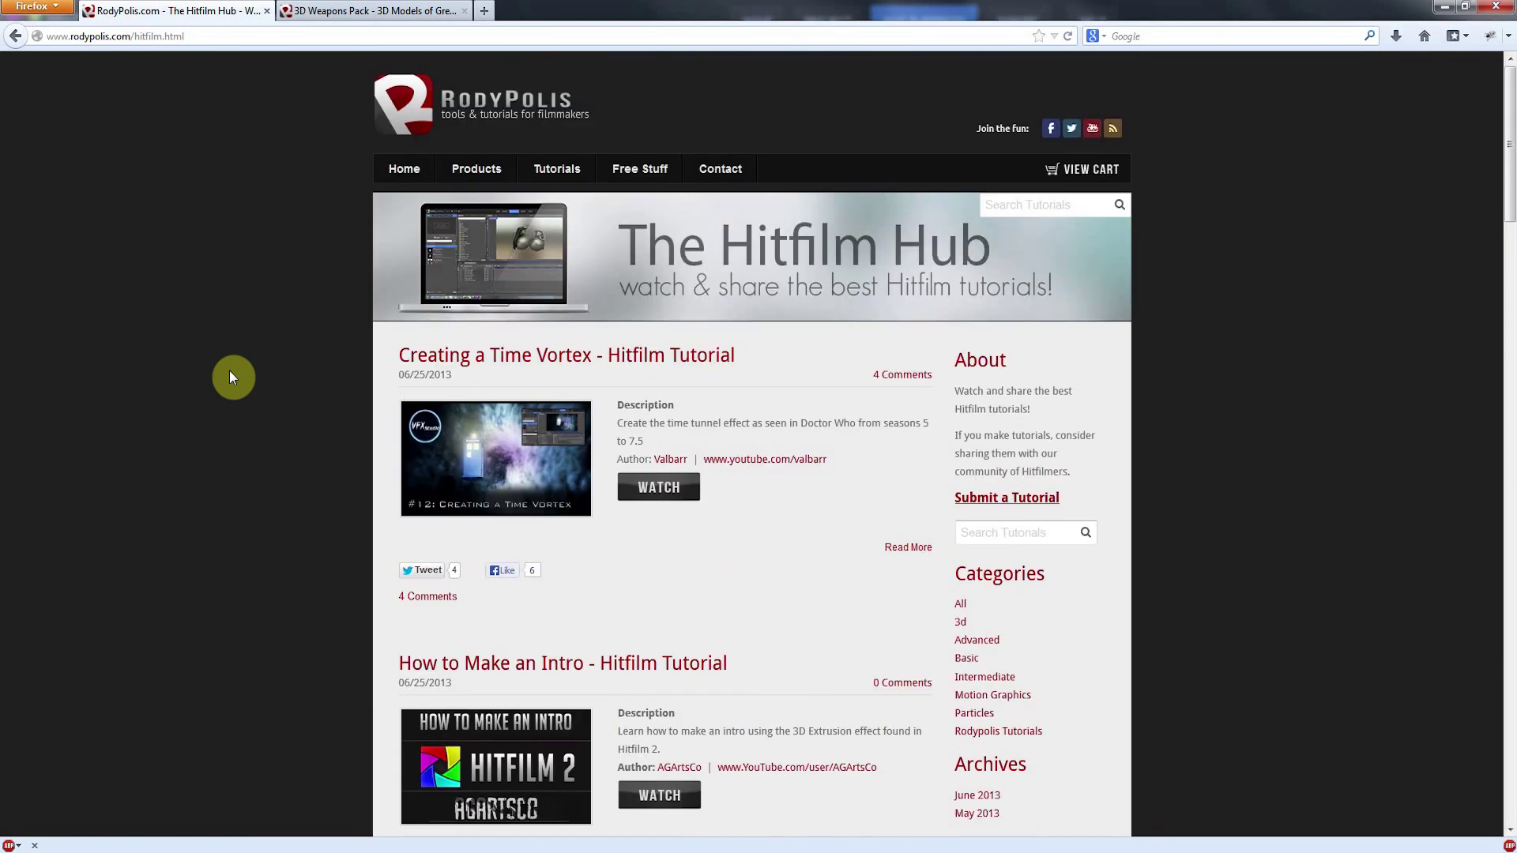